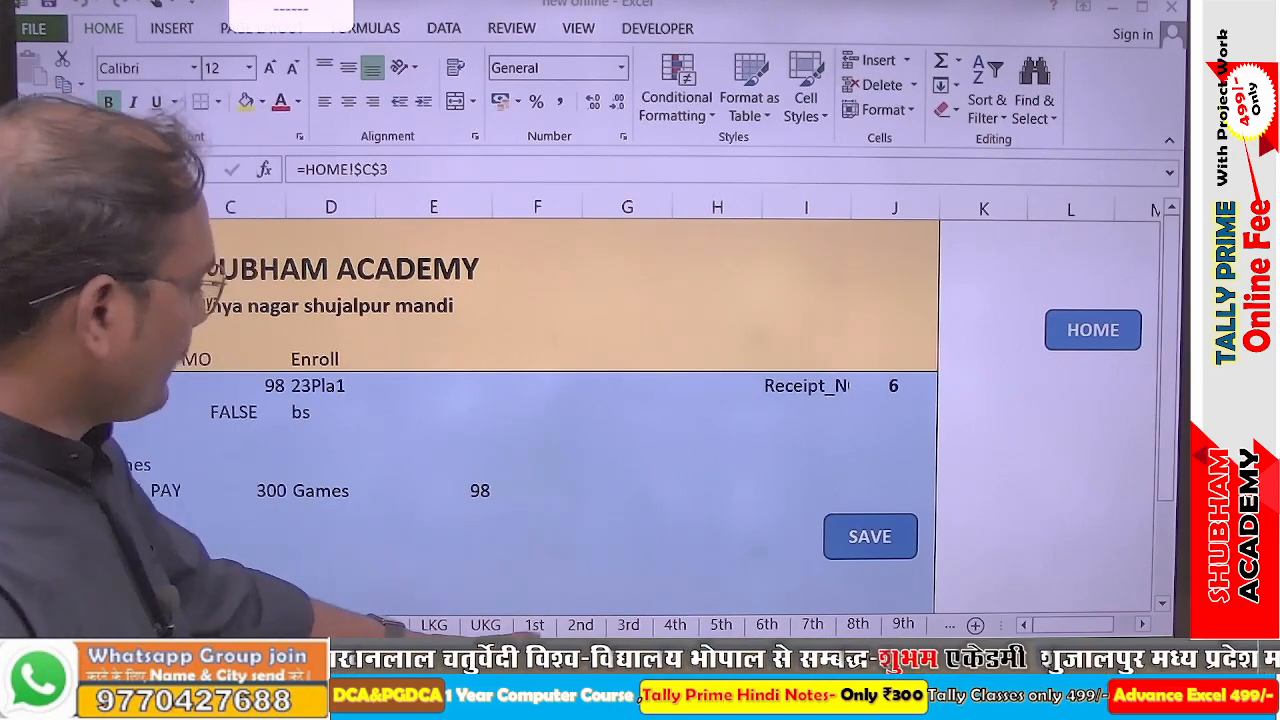
Colour the Play_Group sheet tab light blue
{"action": "left_click", "coordinate": [535, 625]}
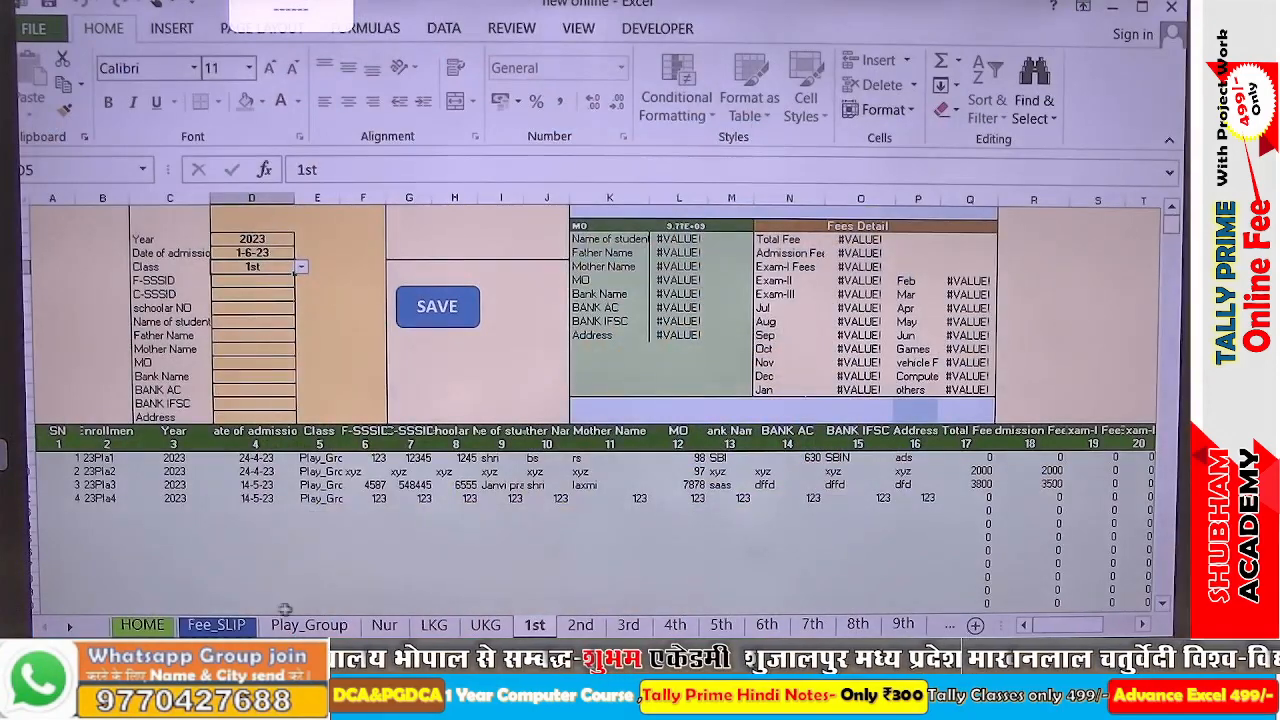
{"action": "left_click", "coordinate": [308, 625]}
{"action": "right_click", "coordinate": [316, 627]}
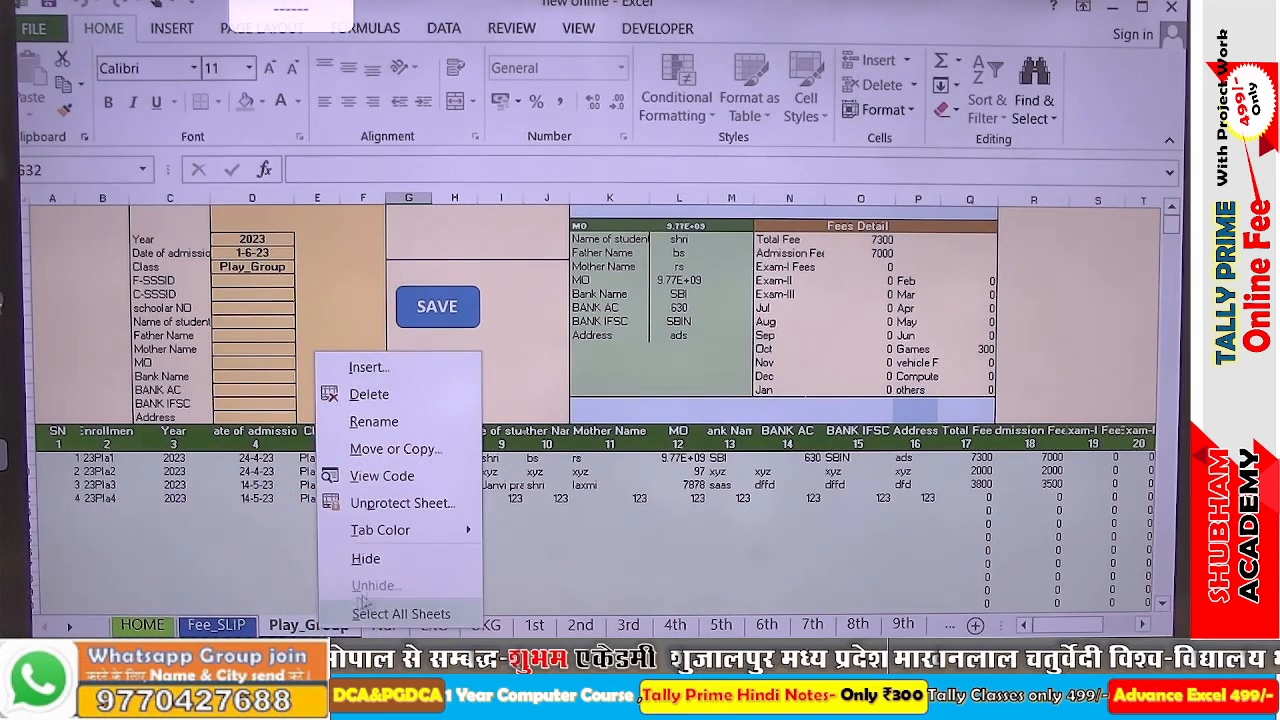
{"action": "mouse_move", "coordinate": [473, 540]}
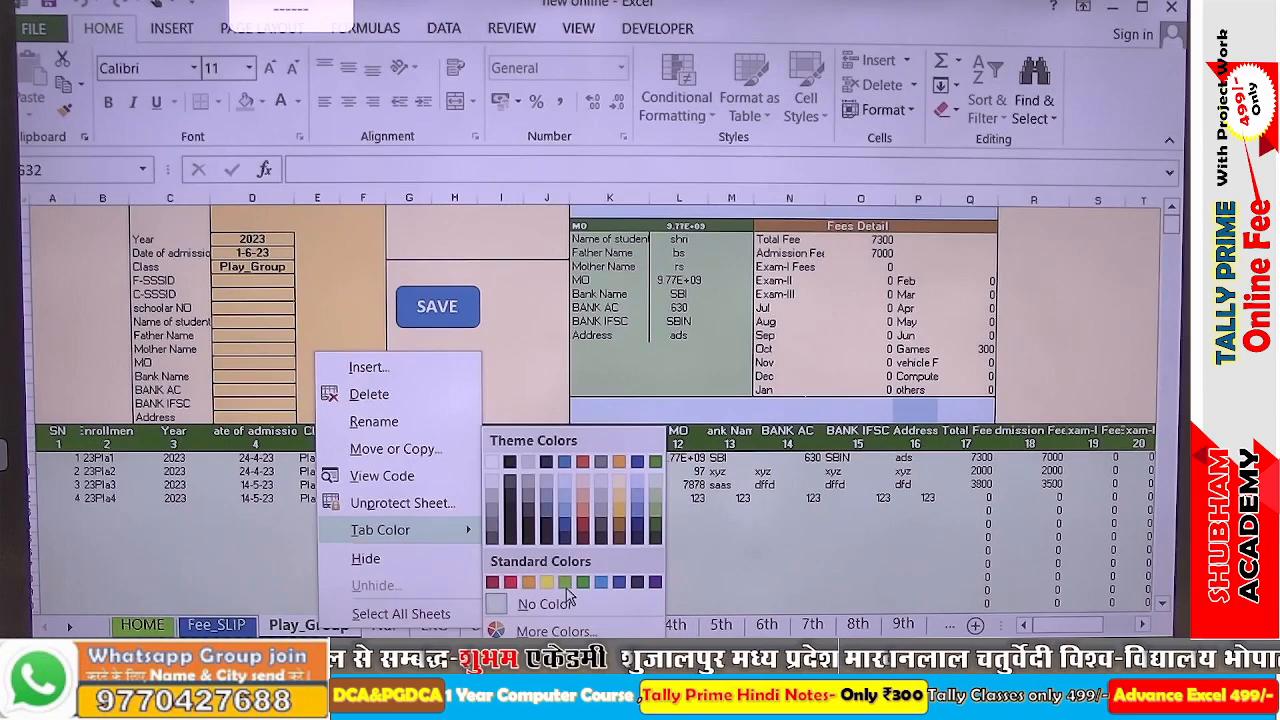
{"action": "left_click", "coordinate": [600, 582]}
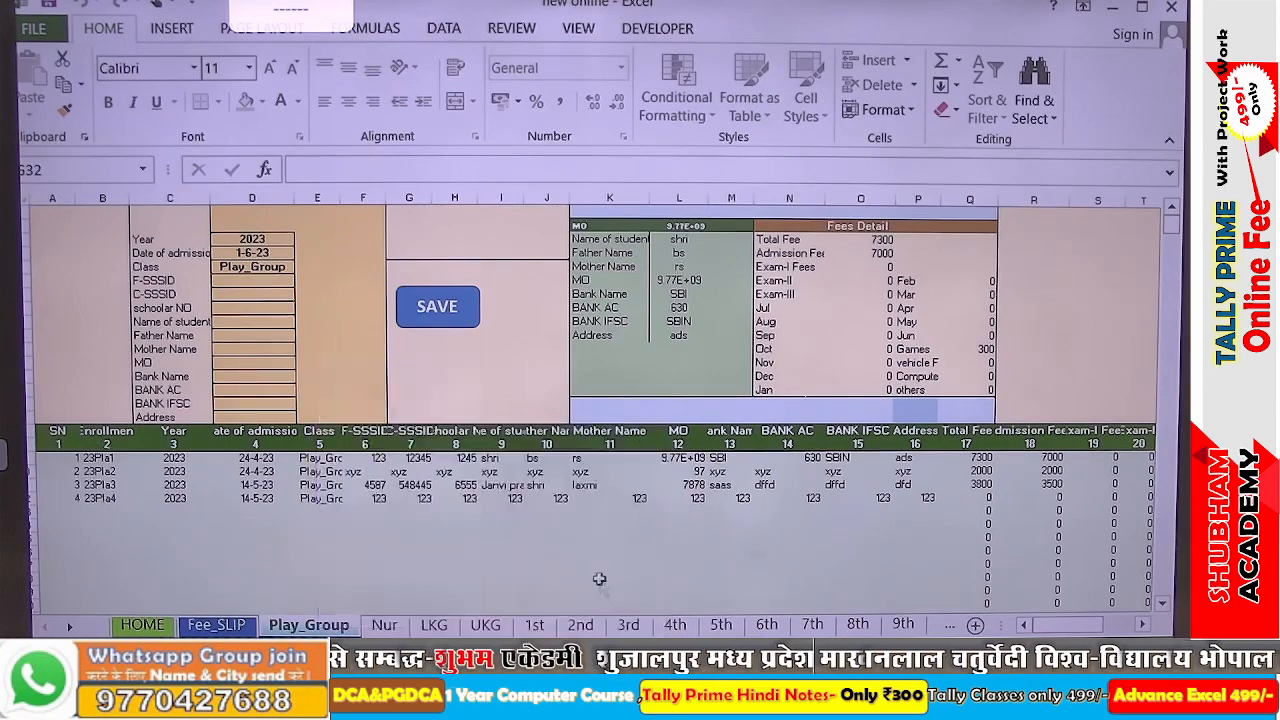
Colour the Nur sheet tab with the dark orange theme colour
{"action": "left_click", "coordinate": [384, 626]}
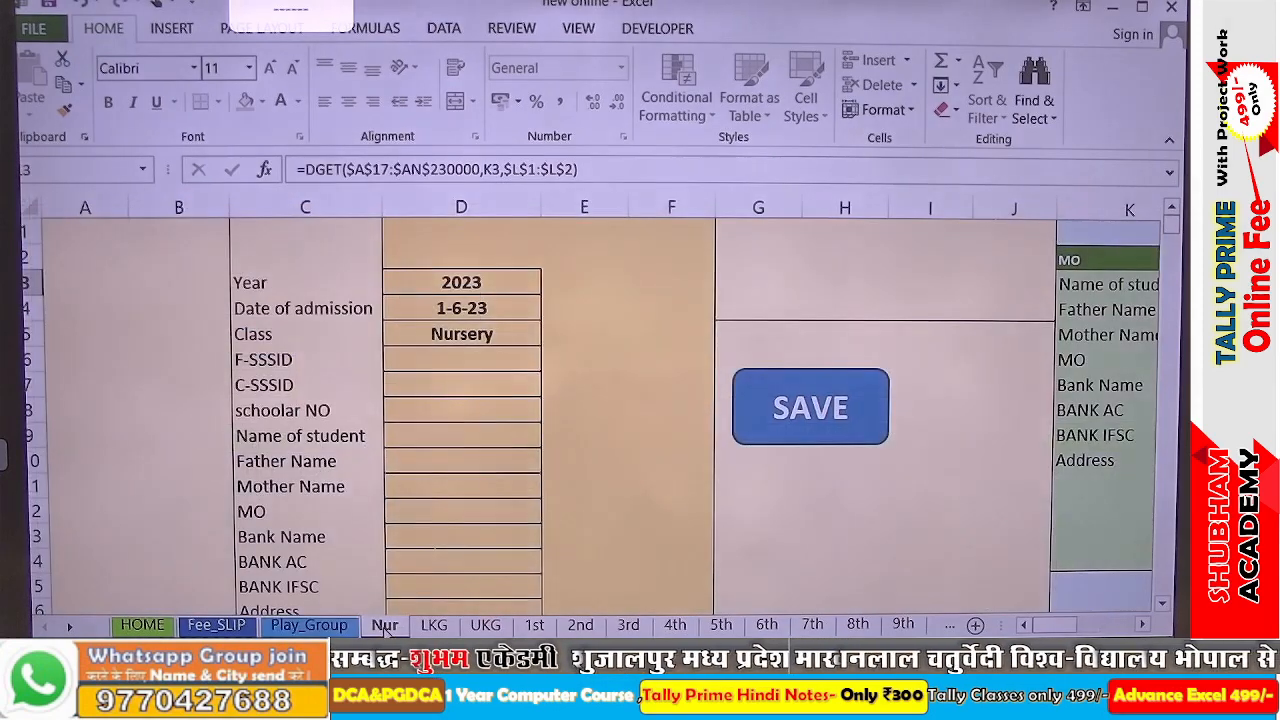
{"action": "right_click", "coordinate": [385, 626]}
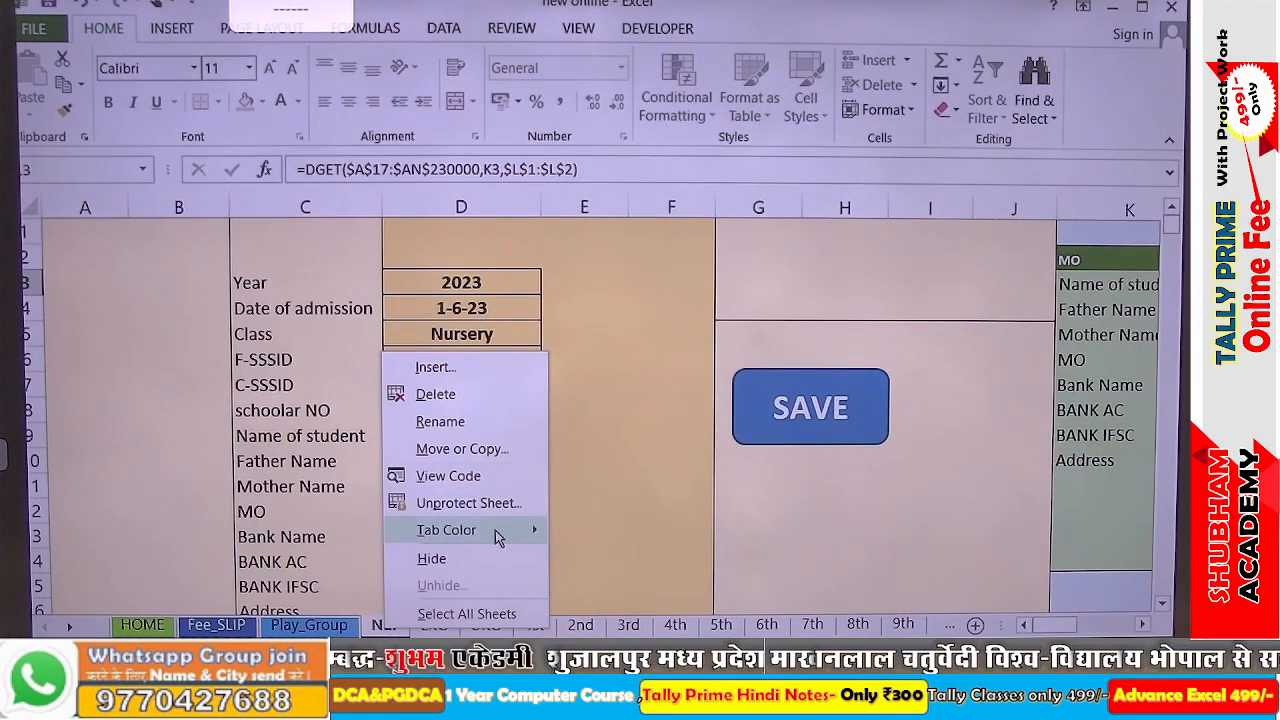
{"action": "mouse_move", "coordinate": [498, 538]}
{"action": "left_click", "coordinate": [686, 530]}
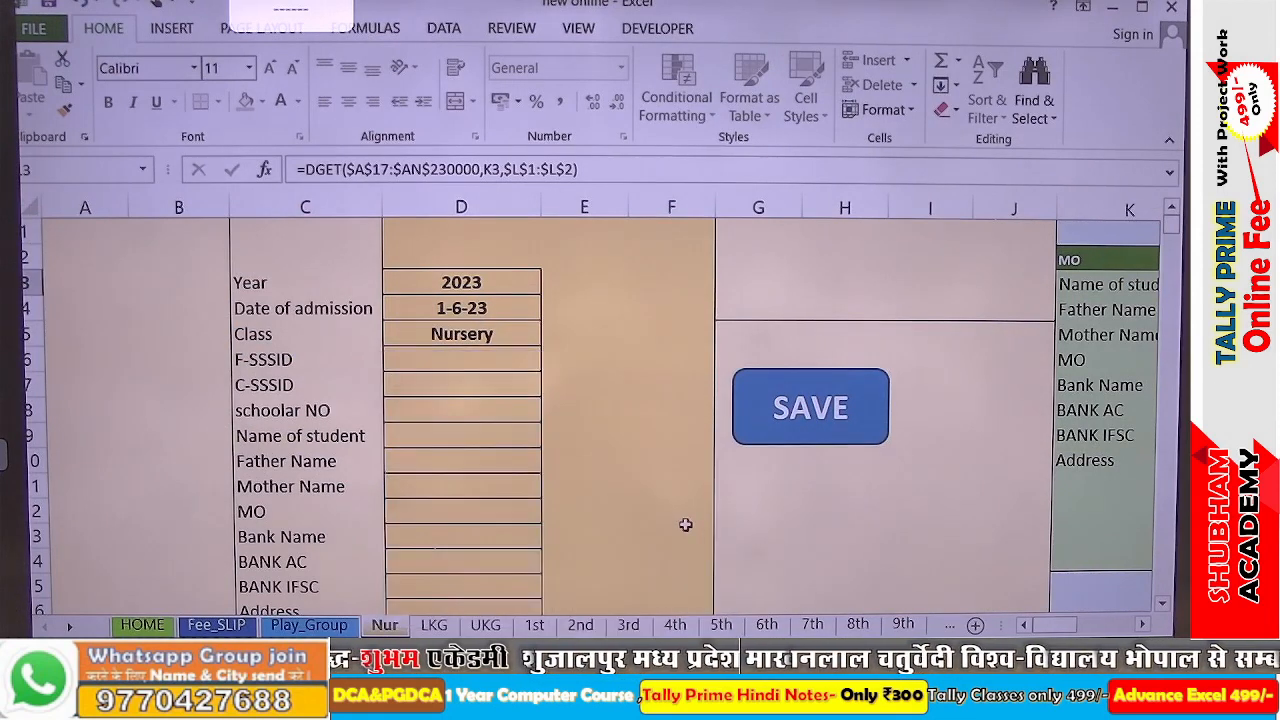
{"action": "left_click_drag", "start_coordinate": [607, 571], "coordinate": [599, 547]}
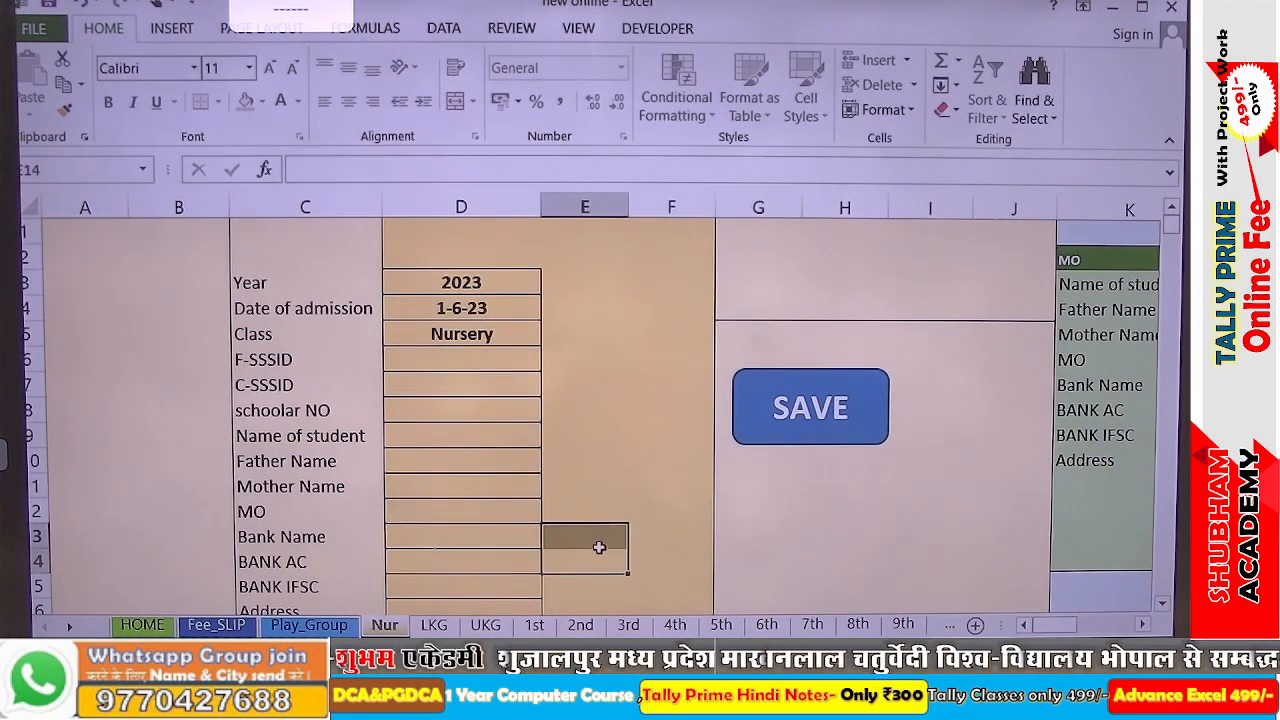
Choose 1st as the class in cell B6 of the Fee_SLIP sheet
{"action": "left_click", "coordinate": [297, 625]}
{"action": "left_click", "coordinate": [216, 624]}
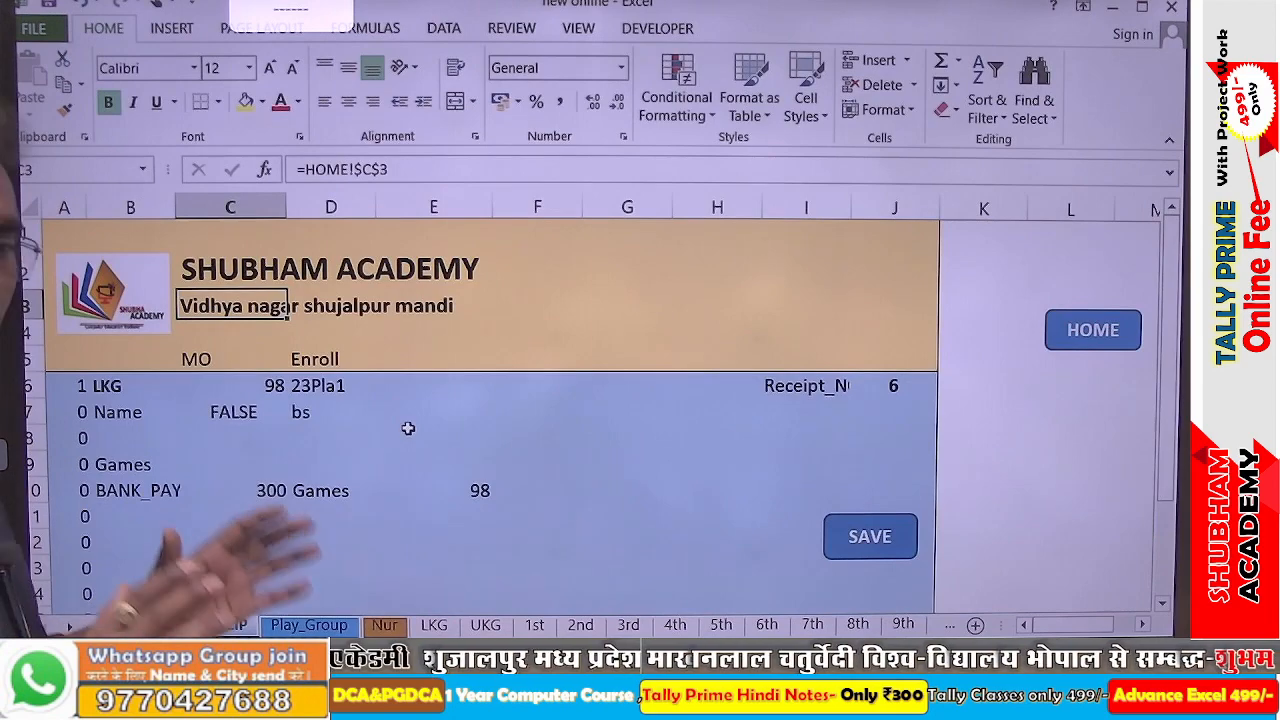
{"action": "scroll", "coordinate": [180, 415], "scroll_direction": "down", "scroll_amount": 4}
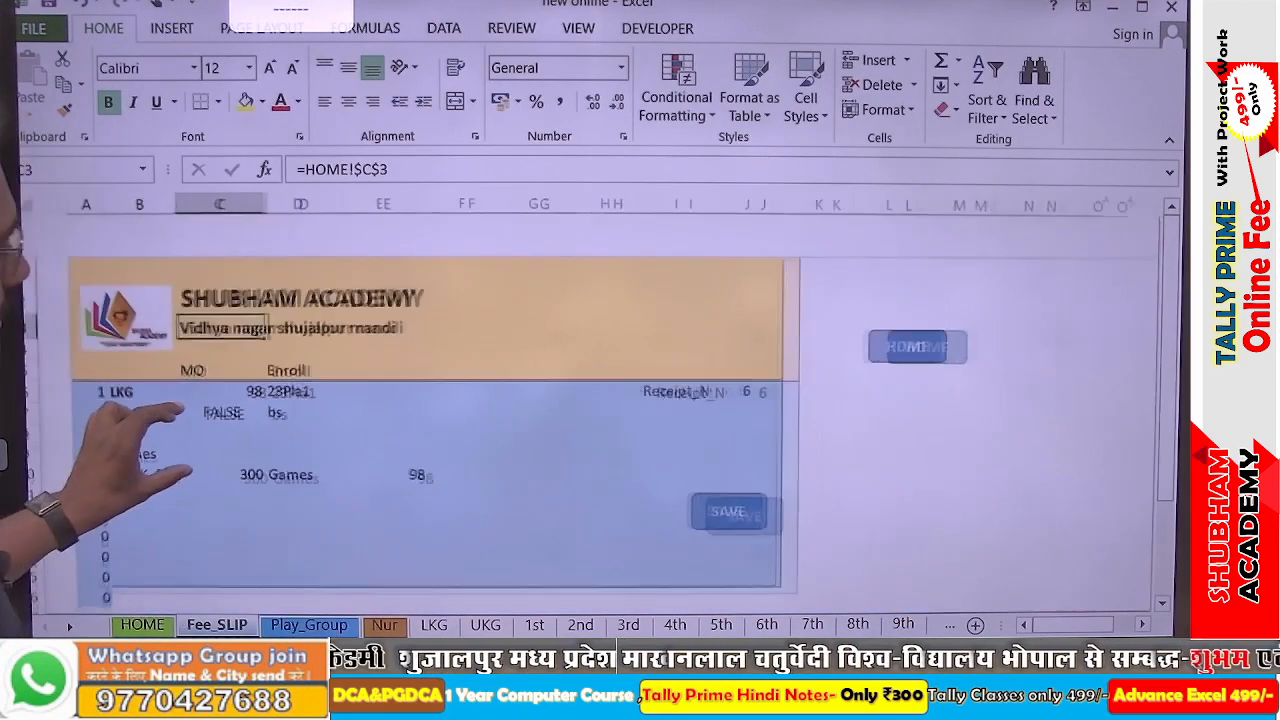
{"action": "scroll", "coordinate": [260, 390], "scroll_direction": "up", "scroll_amount": 4}
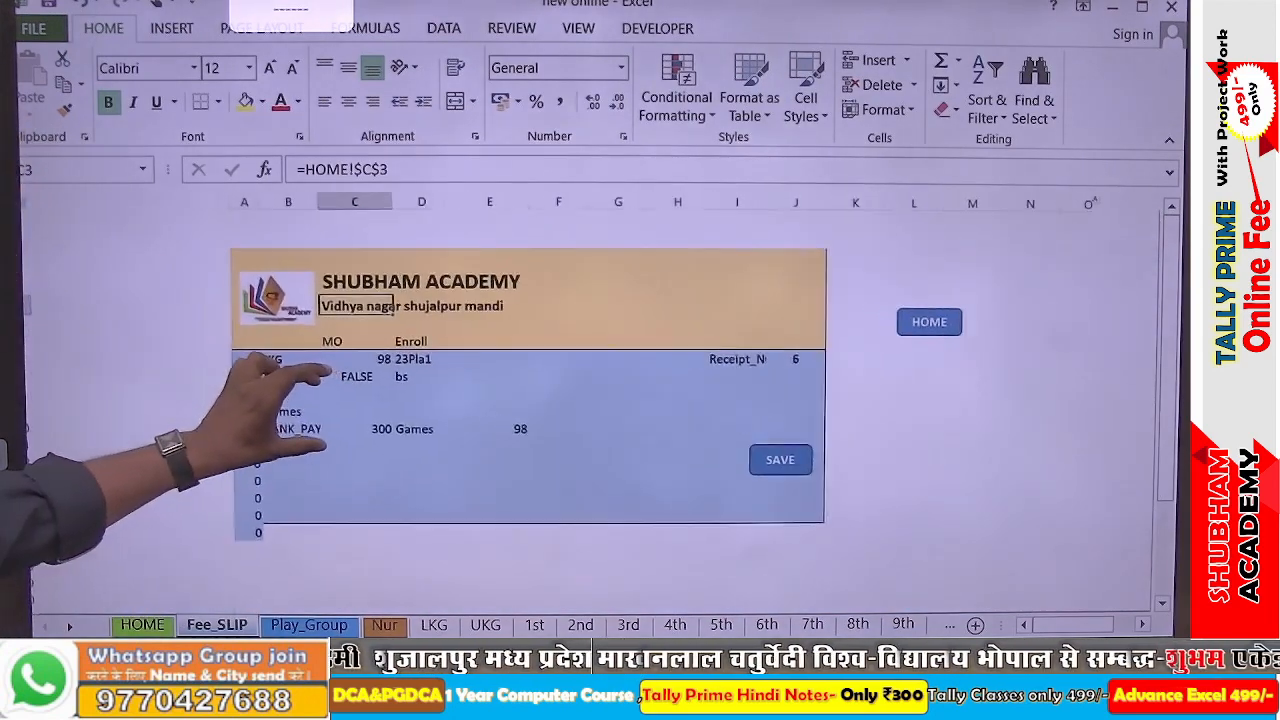
{"action": "scroll", "coordinate": [300, 400], "scroll_direction": "down", "scroll_amount": 3}
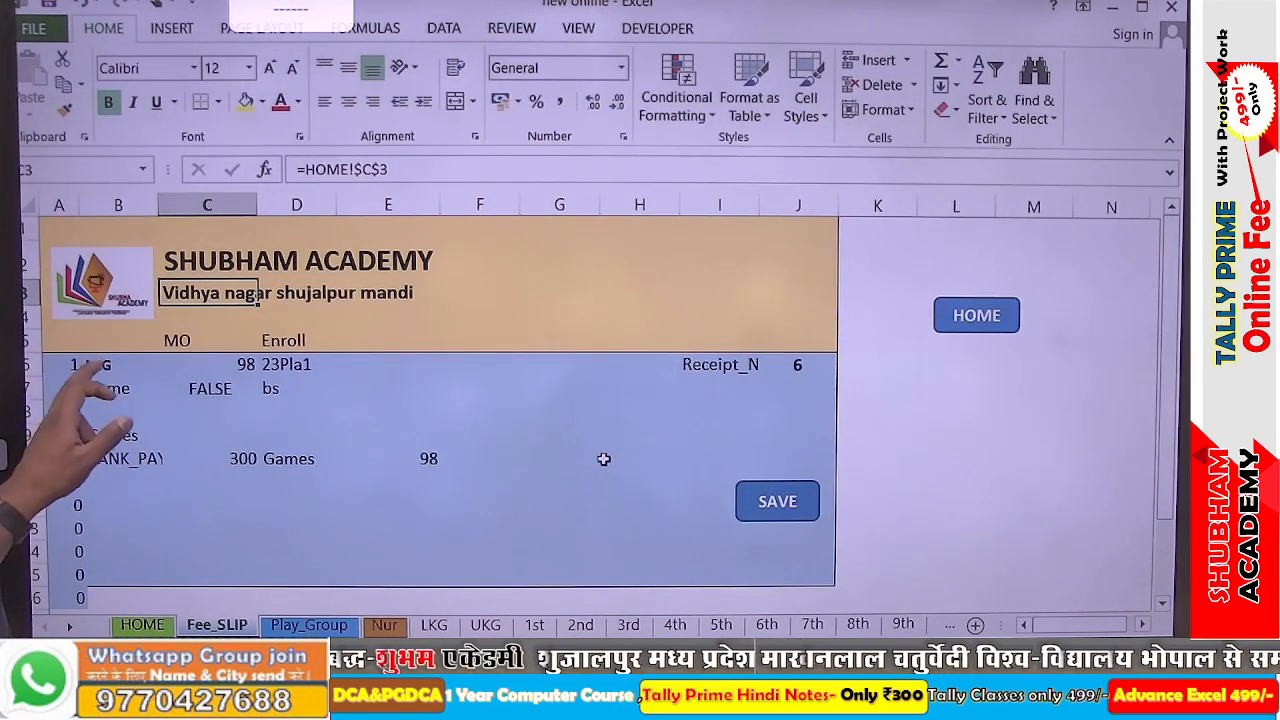
{"action": "left_click", "coordinate": [120, 365]}
{"action": "left_click", "coordinate": [167, 366]}
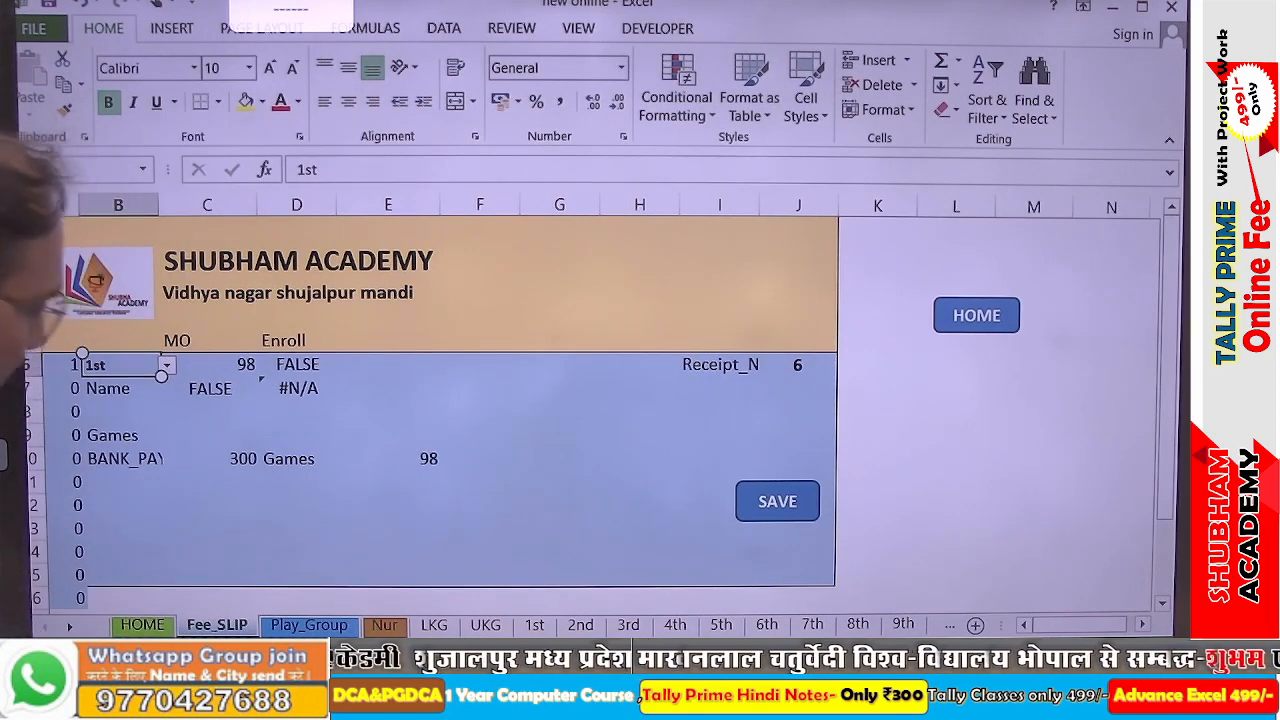
In the 1st class sheet, set the MO value of the first student record to 77
{"action": "left_click", "coordinate": [535, 625]}
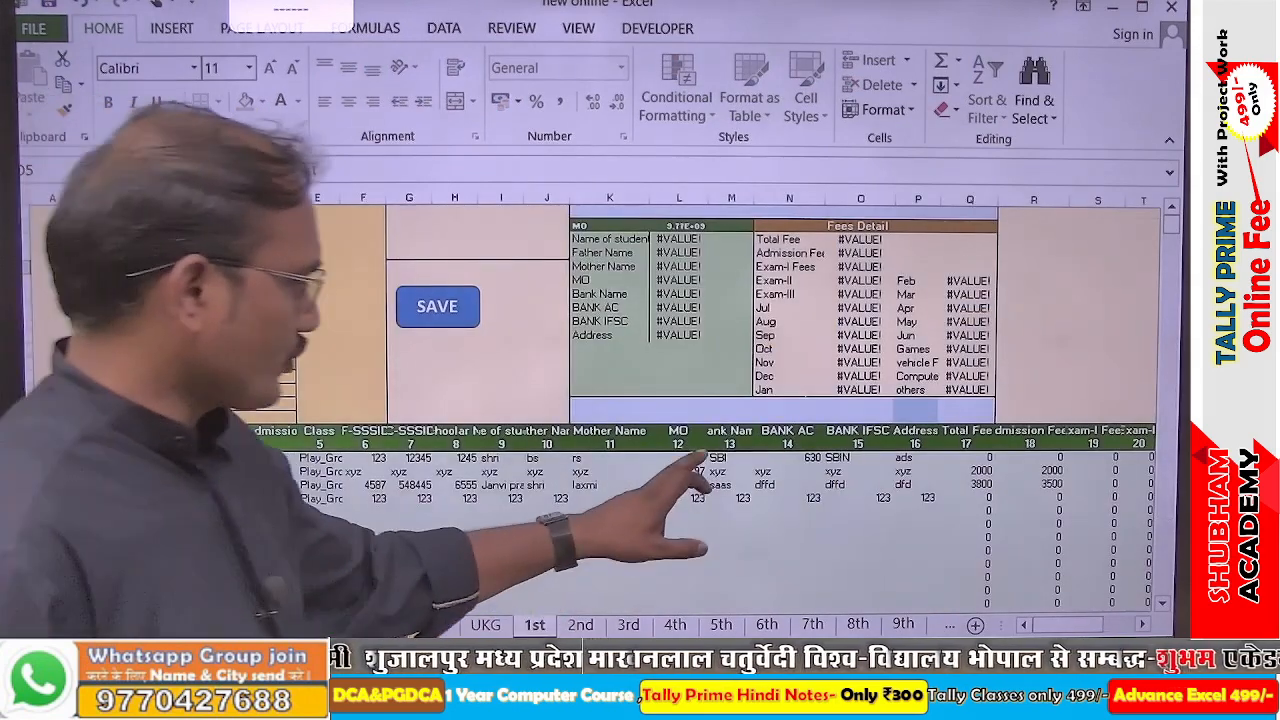
{"action": "left_click", "coordinate": [688, 458]}
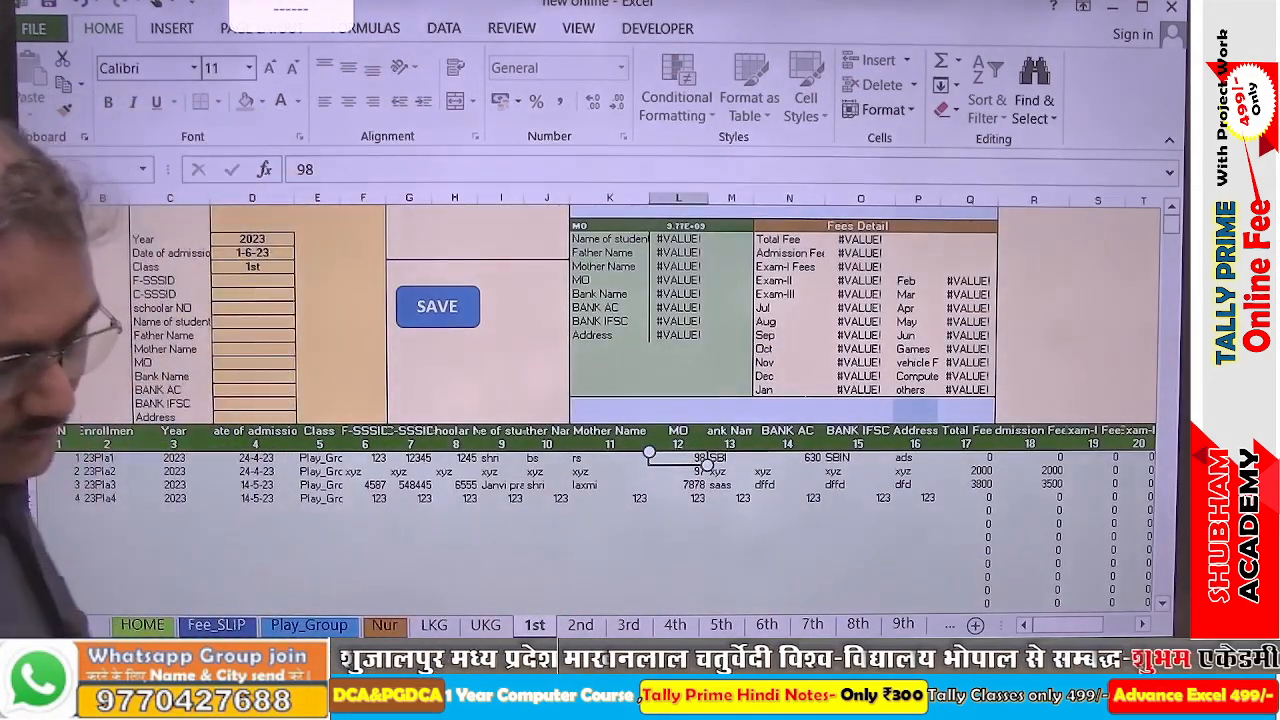
{"action": "type", "text": "77"}
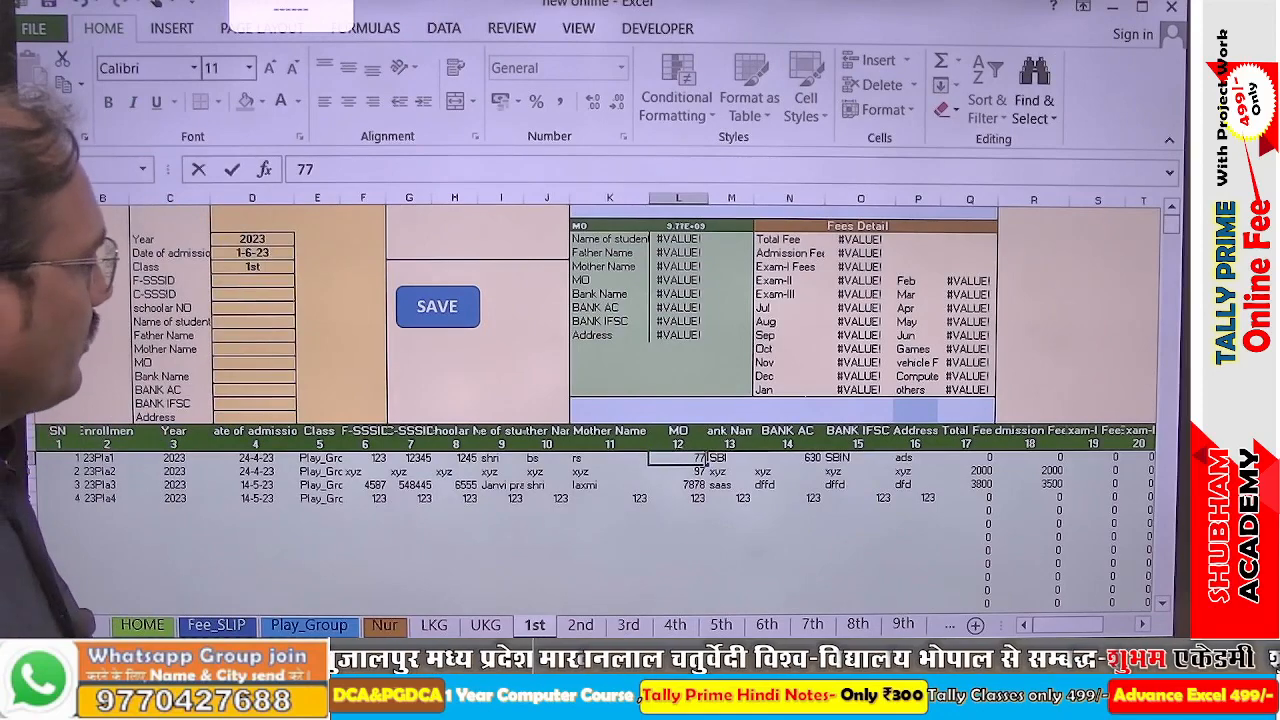
{"action": "key", "text": "Return"}
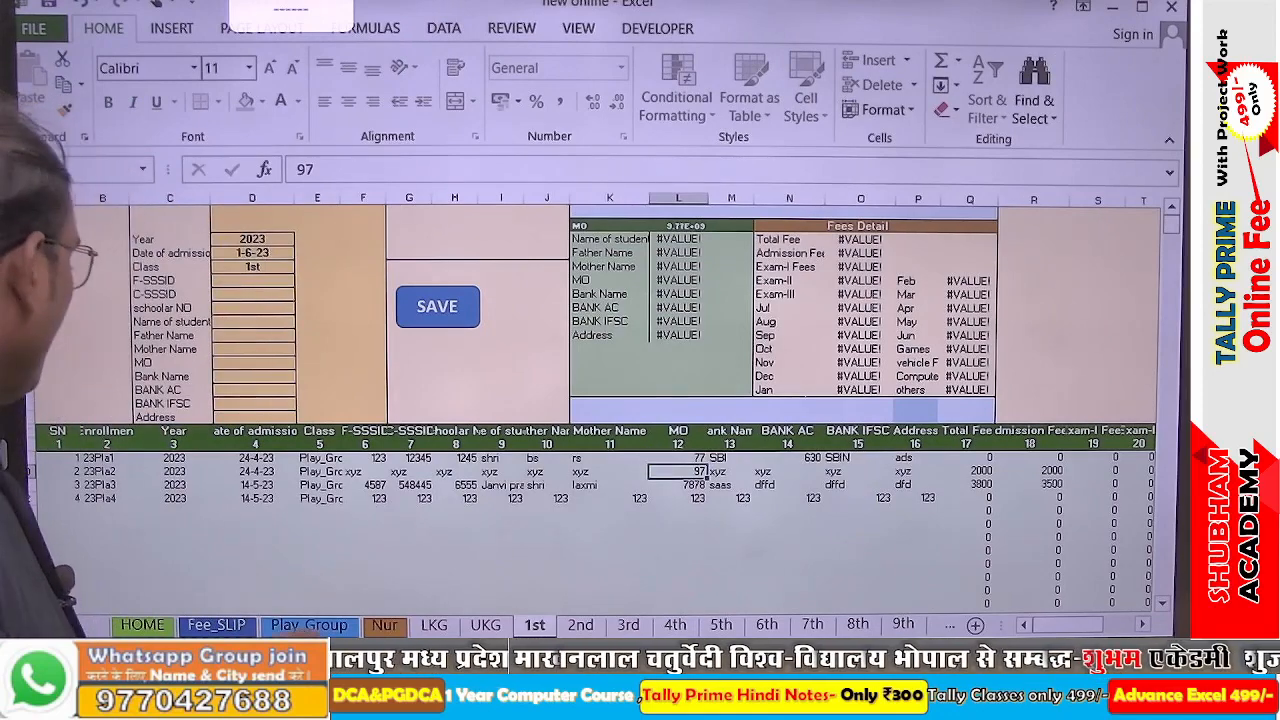
Set the MO value in cell C6 of the Fee_SLIP sheet to 77
{"action": "left_click", "coordinate": [216, 625]}
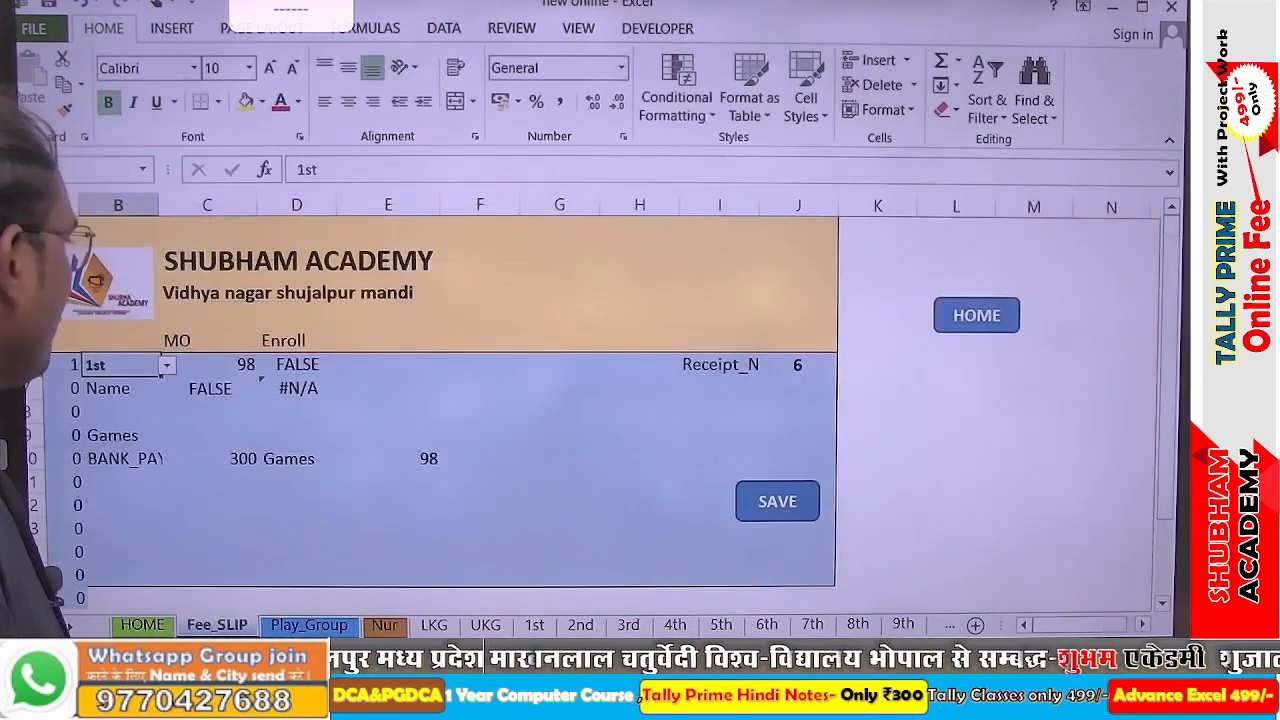
{"action": "left_click", "coordinate": [238, 365]}
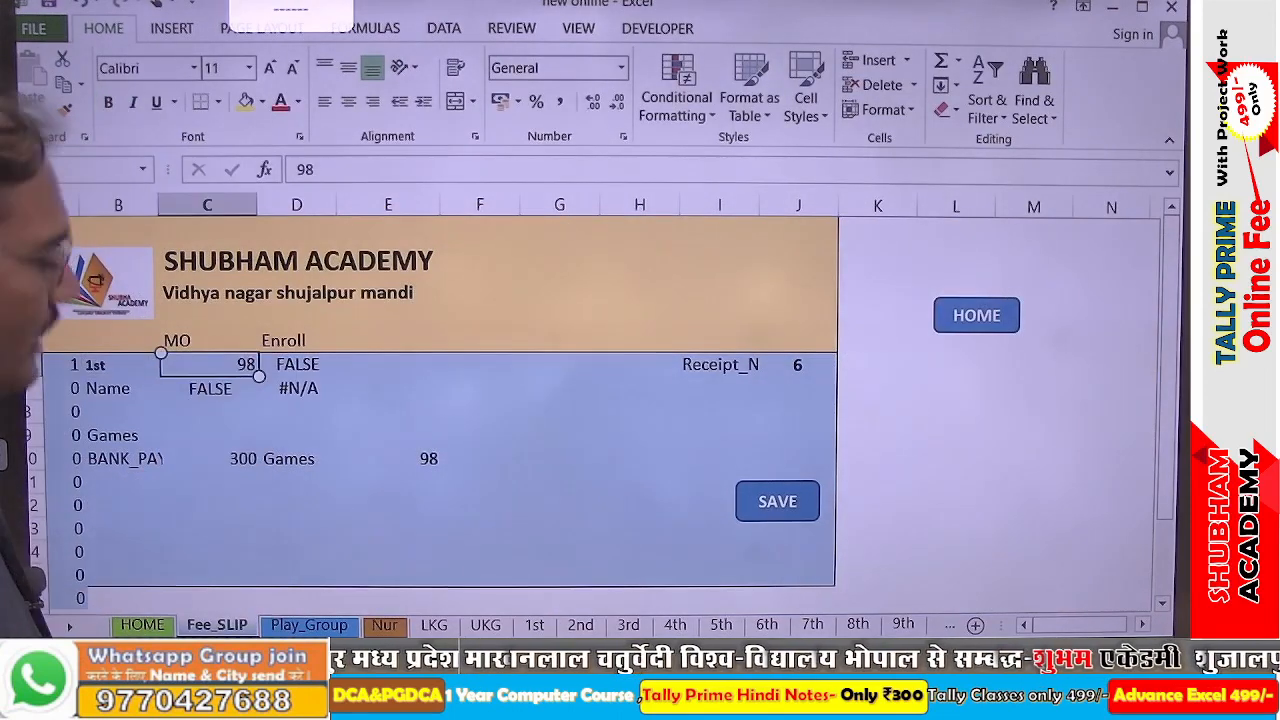
{"action": "type", "text": "77"}
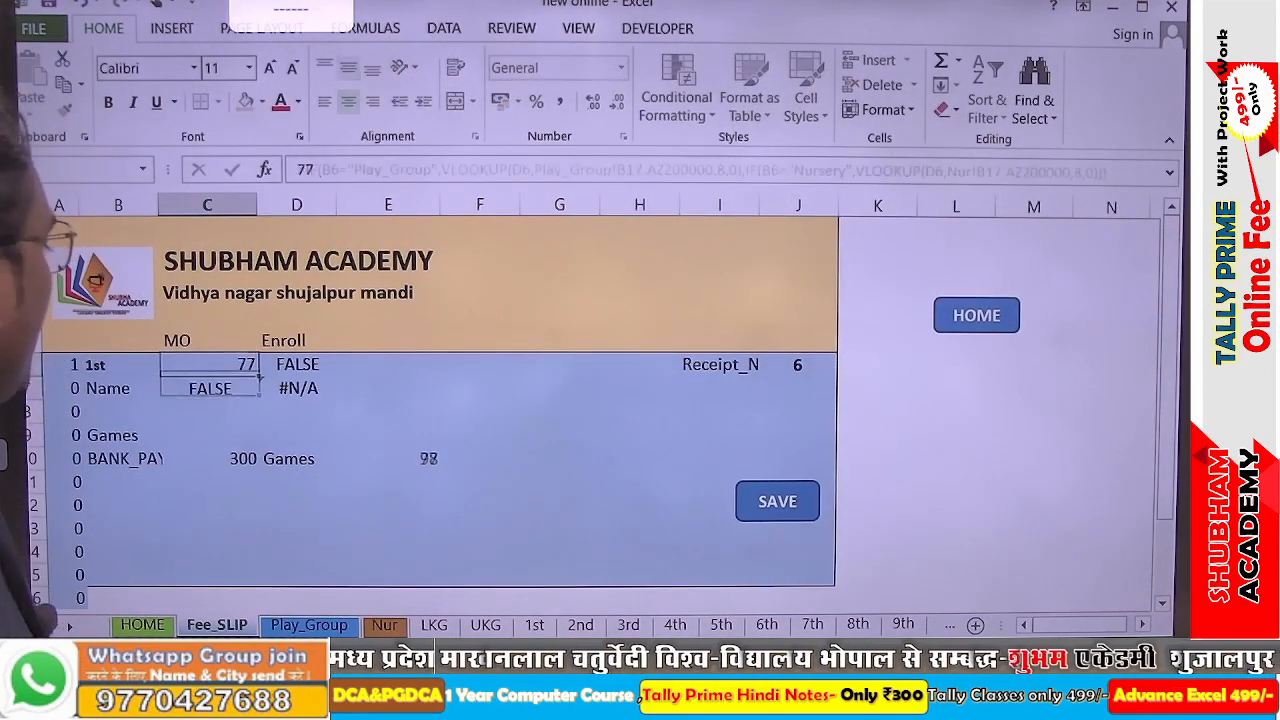
{"action": "key", "text": "Return"}
Examine the Enroll formula in Fee_SLIP cell D6 and the Play_Group and LKG sheets it refers to
{"action": "left_click", "coordinate": [297, 364]}
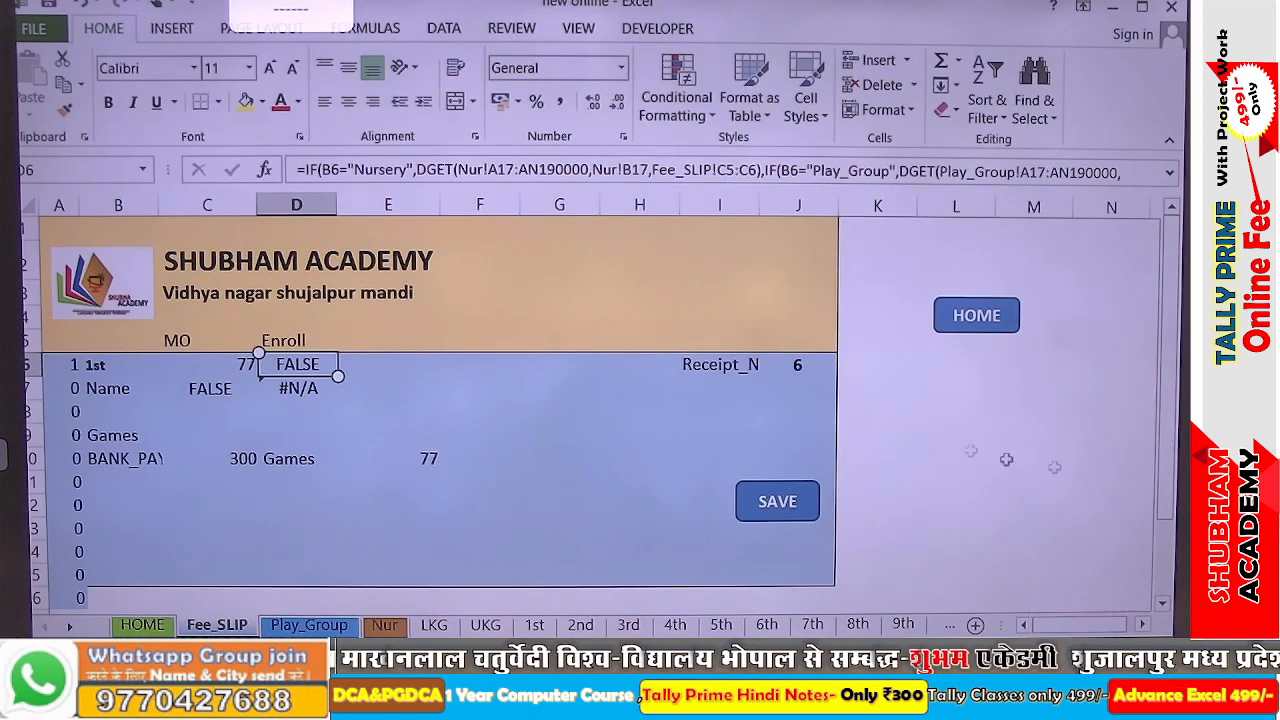
{"action": "double_click", "coordinate": [313, 364]}
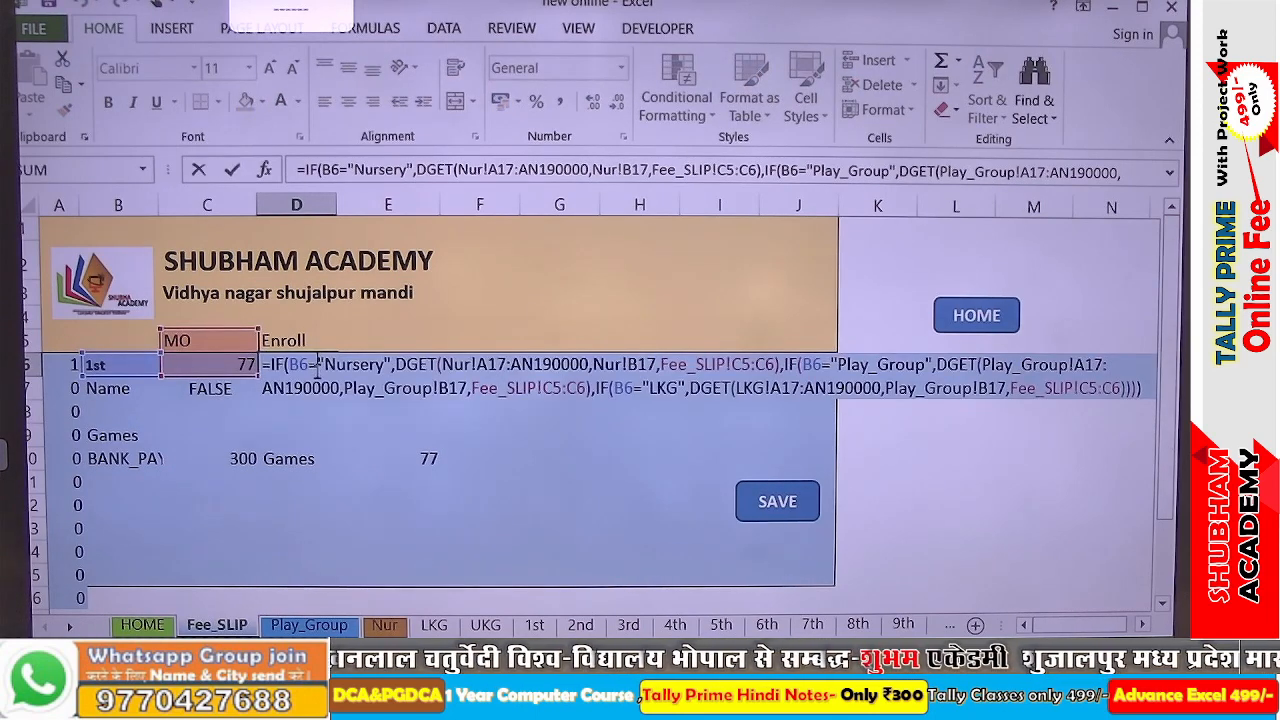
{"action": "key", "text": "Return"}
{"action": "scroll", "coordinate": [318, 366], "scroll_direction": "up", "scroll_amount": 5}
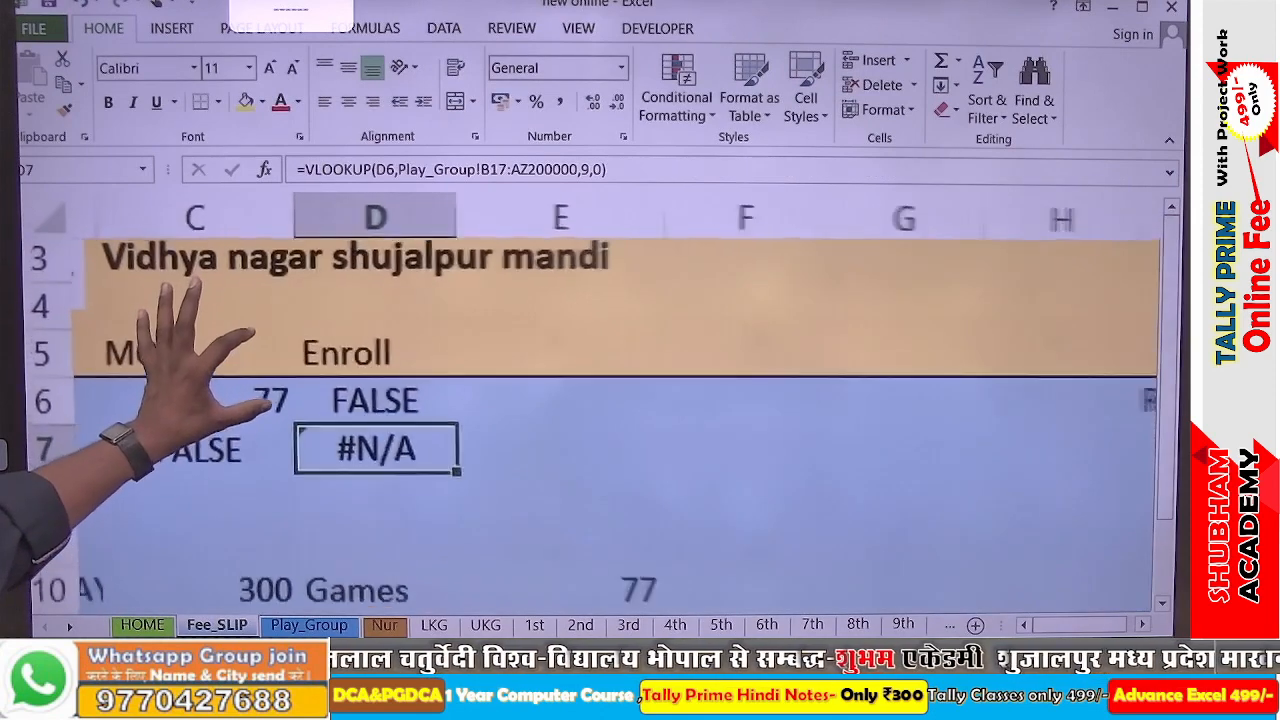
{"action": "scroll", "coordinate": [318, 366], "scroll_direction": "down", "scroll_amount": 3}
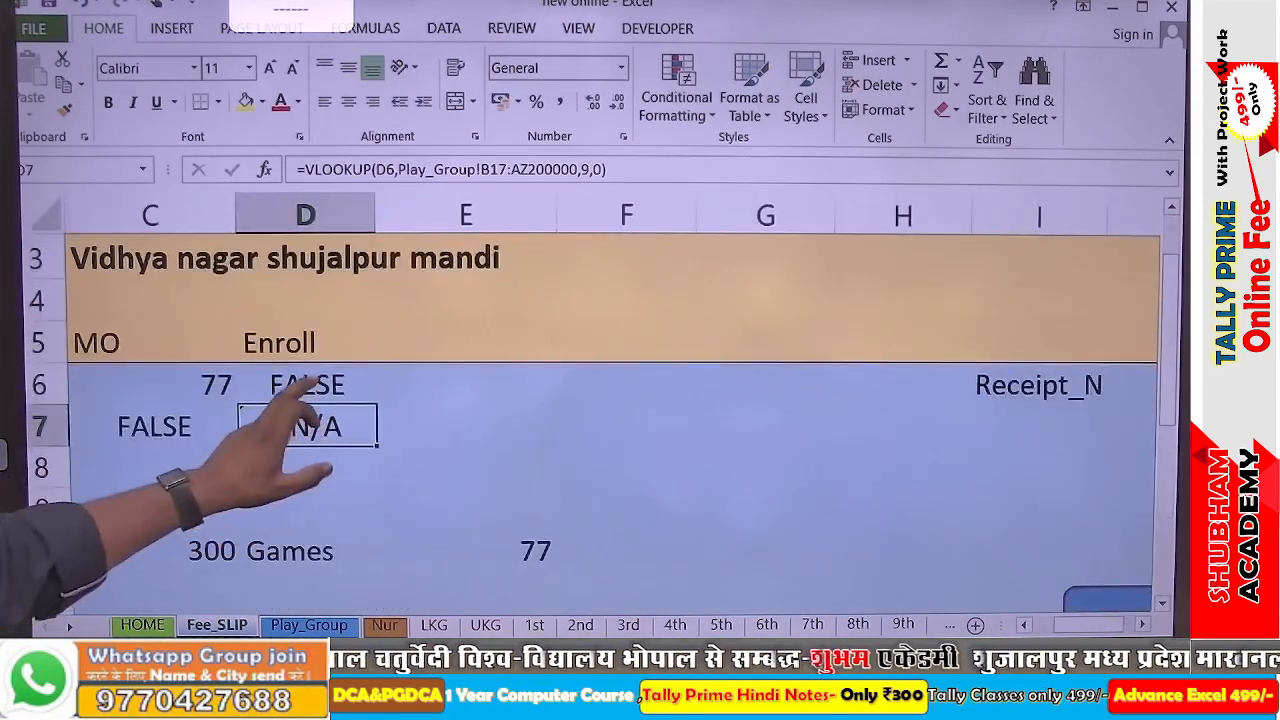
{"action": "double_click", "coordinate": [308, 384]}
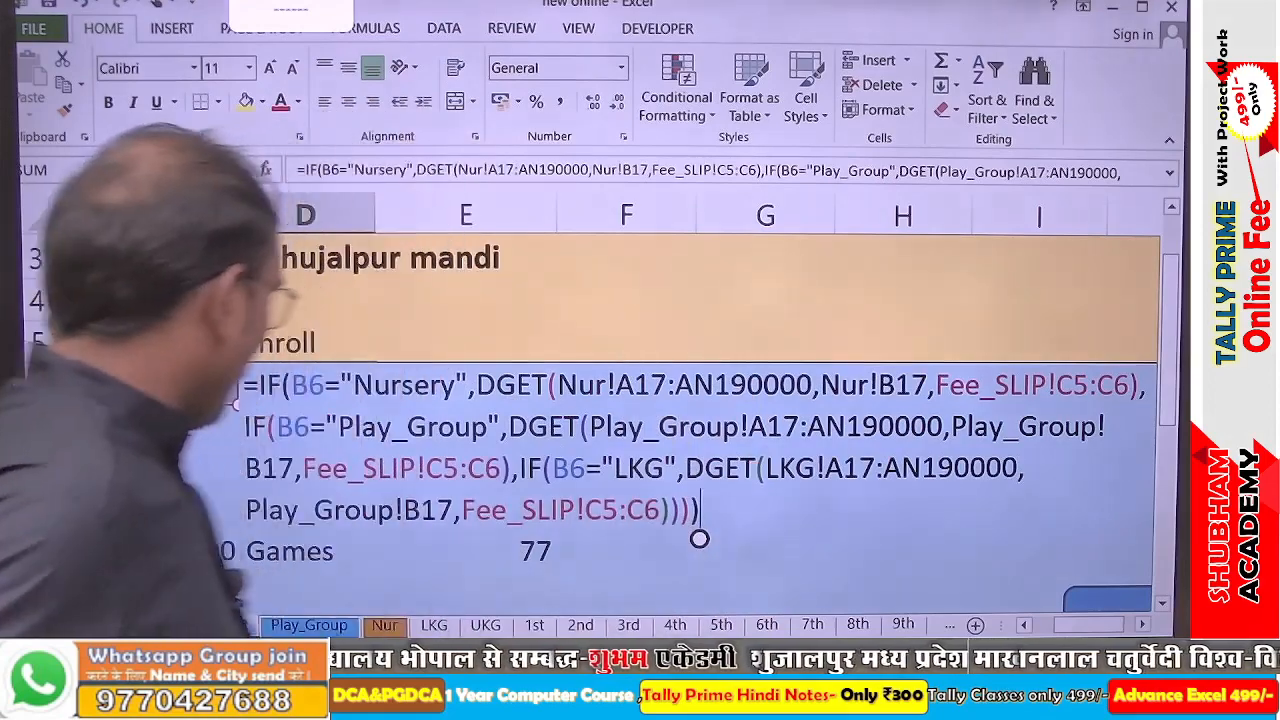
{"action": "left_click", "coordinate": [308, 625]}
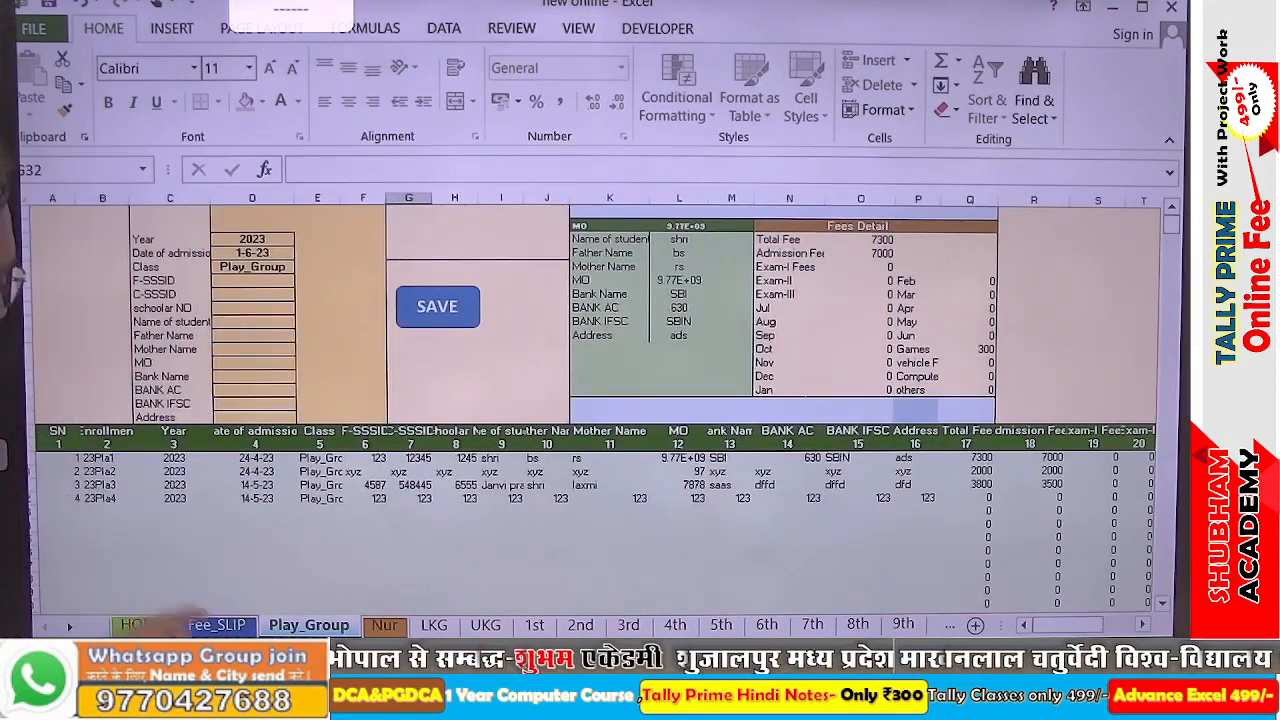
{"action": "left_click", "coordinate": [434, 625]}
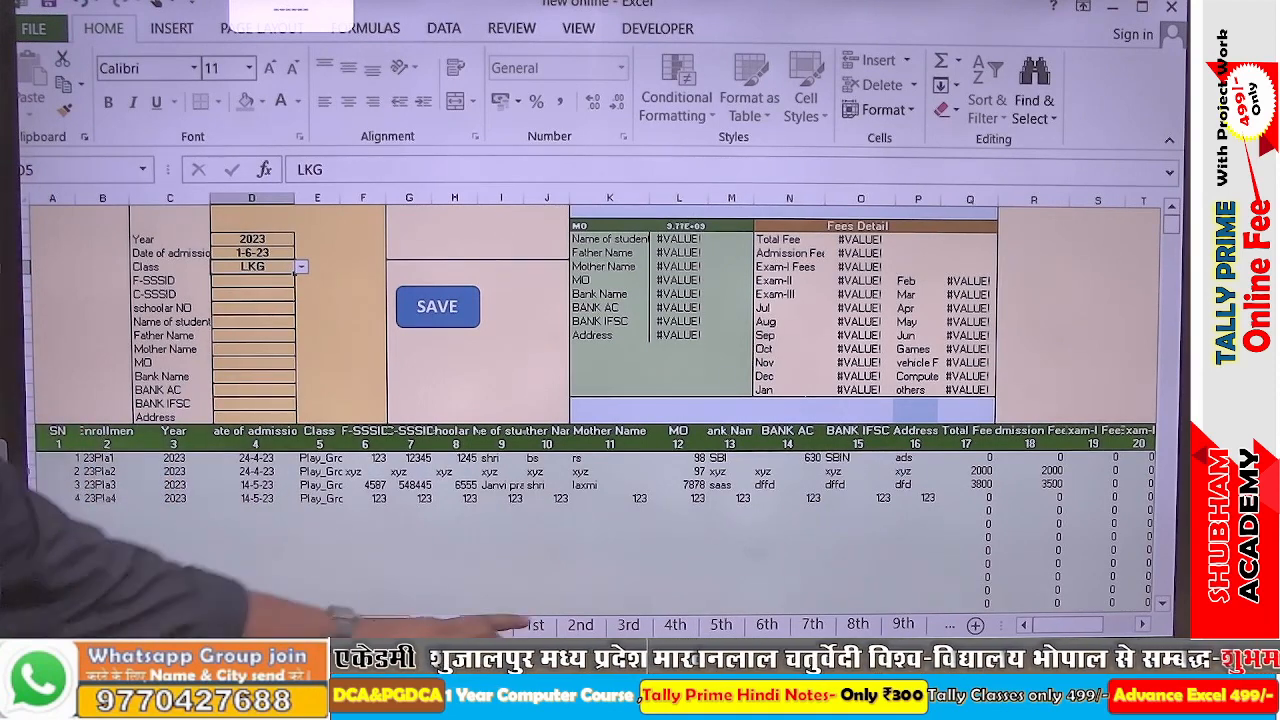
{"action": "left_click", "coordinate": [217, 624]}
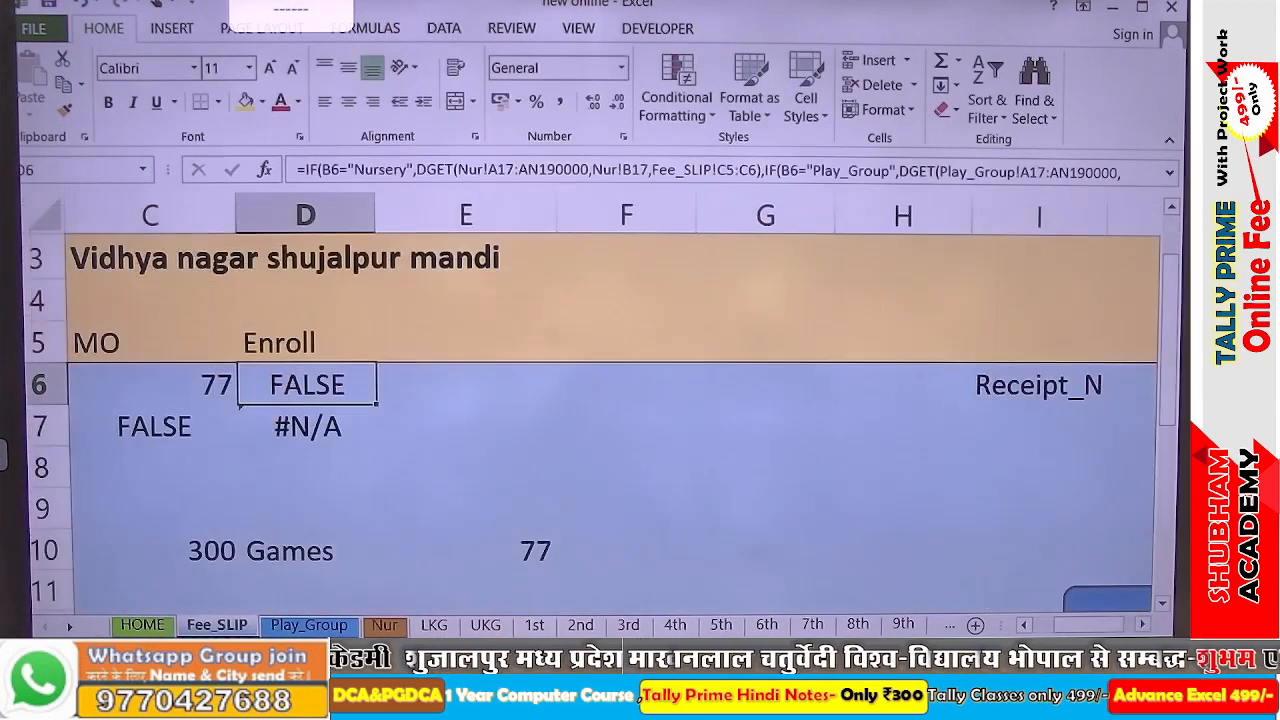
In the D6 Enroll formula, copy the IF(B6="LKG",DGET(...)) clause and paste the copy directly after it, before the closing brackets
{"action": "left_click", "coordinate": [300, 388]}
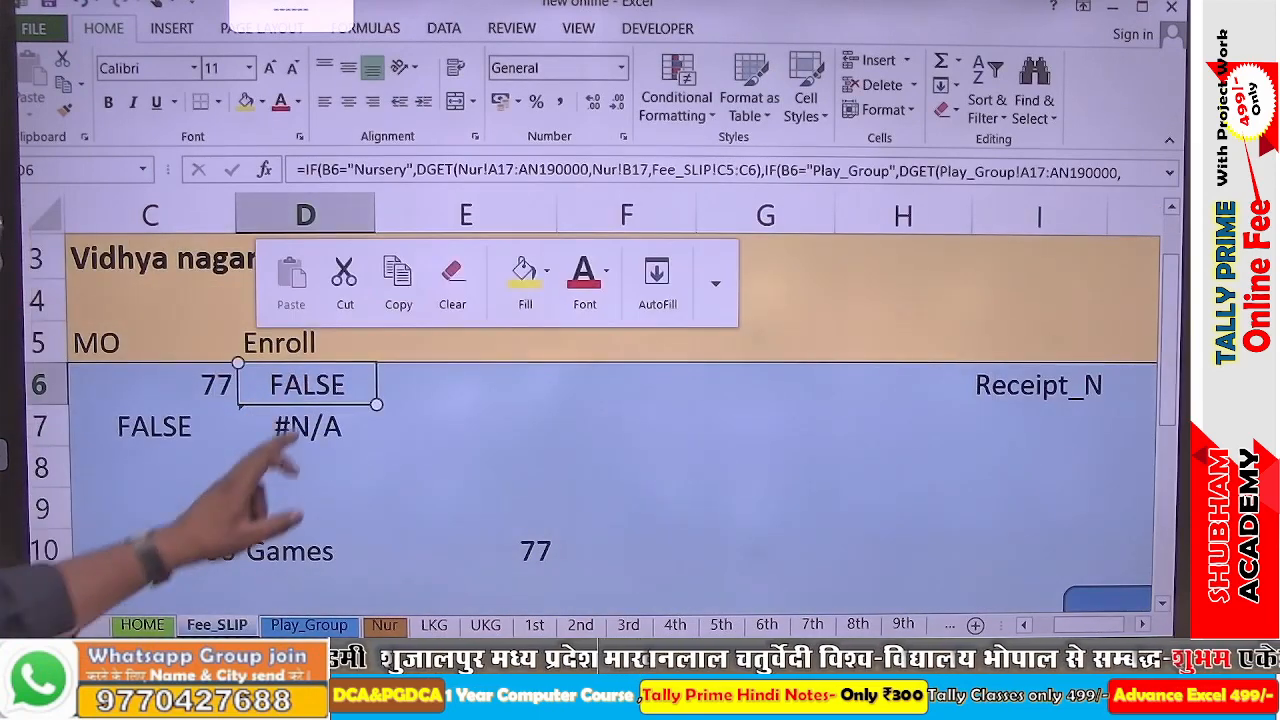
{"action": "double_click", "coordinate": [300, 388]}
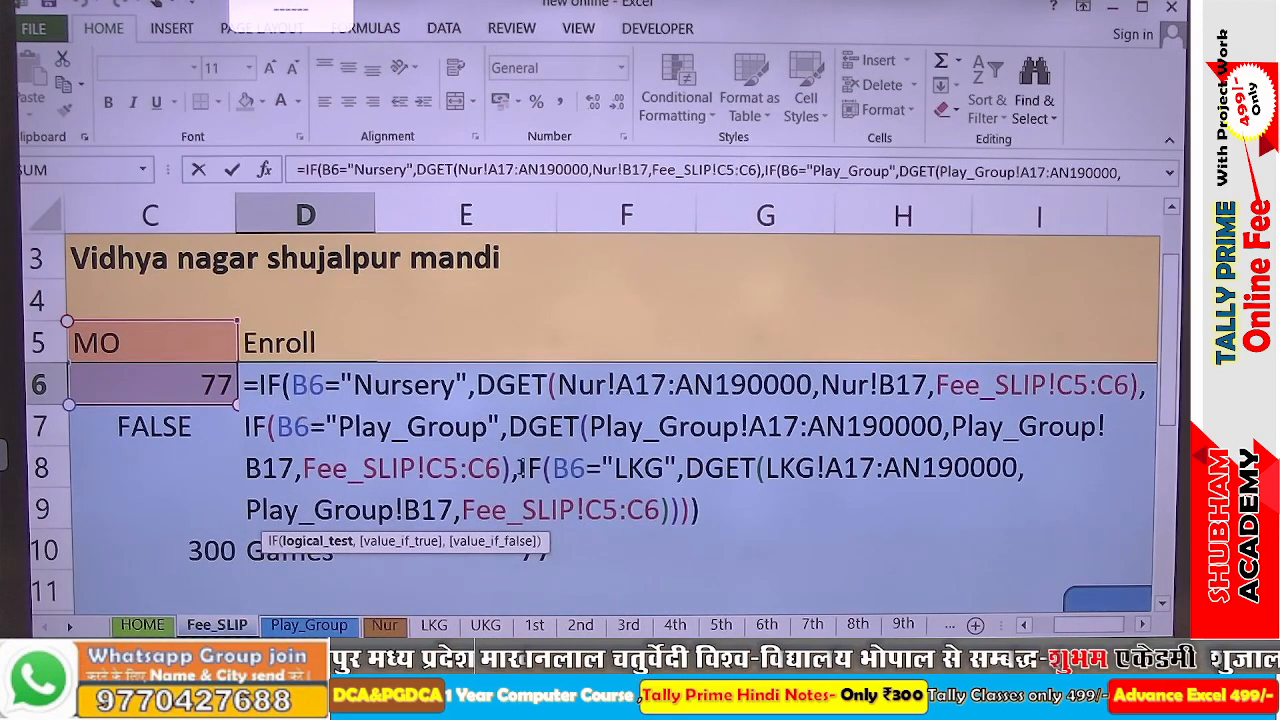
{"action": "left_click_drag", "start_coordinate": [521, 467], "coordinate": [668, 510]}
{"action": "key", "text": "ctrl+c"}
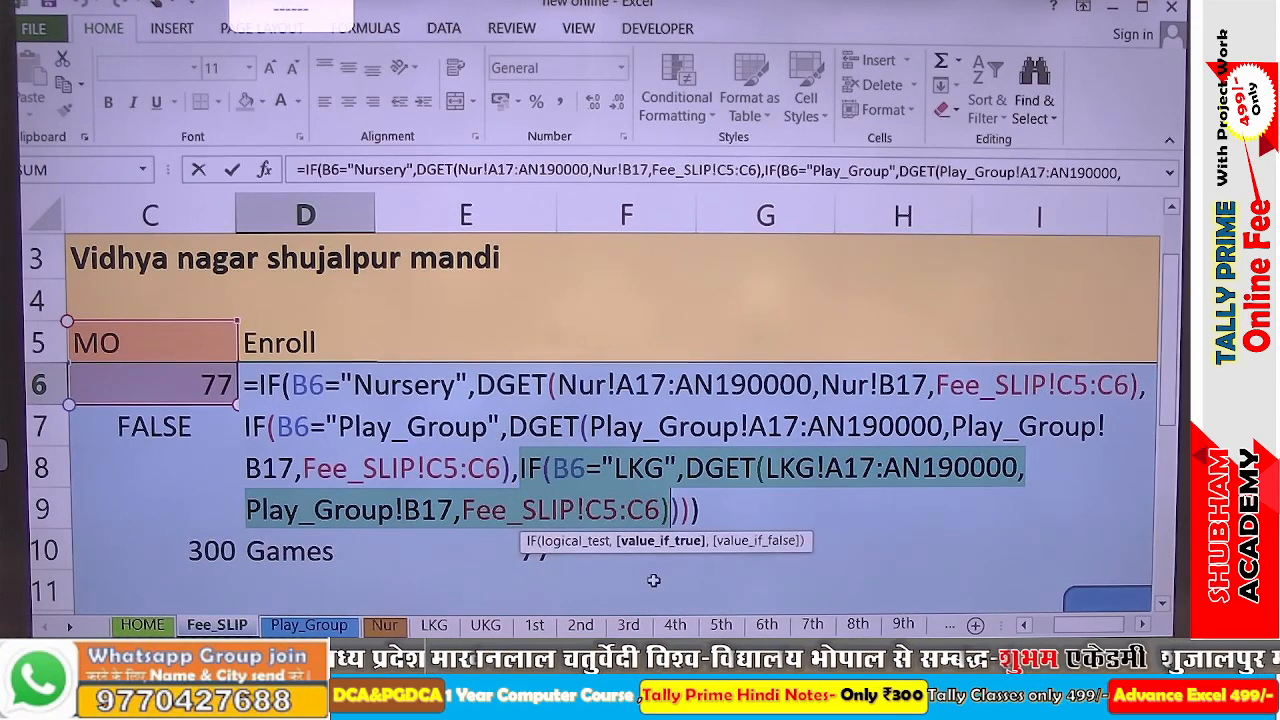
{"action": "left_click", "coordinate": [667, 510]}
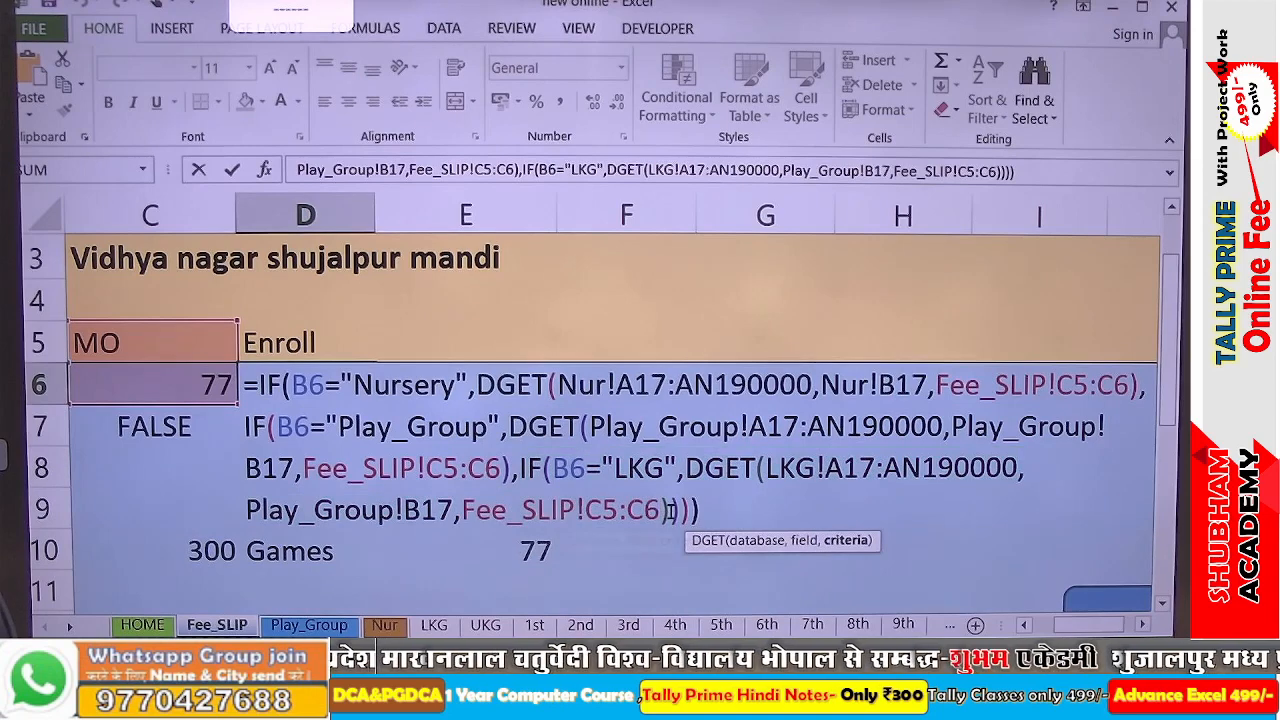
{"action": "left_click", "coordinate": [671, 510]}
{"action": "key", "text": "ctrl+v"}
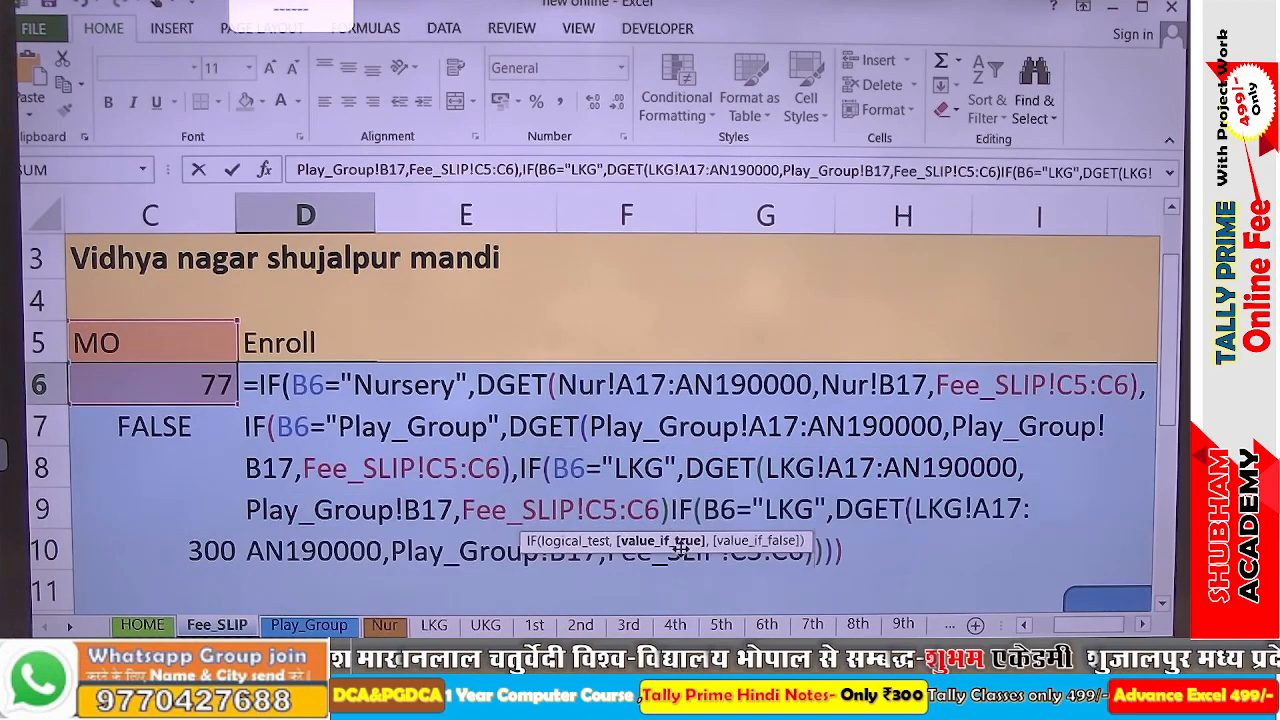
In the pasted second LKG clause of the D6 Enroll formula, change the tested class name to "1st"
{"action": "left_click", "coordinate": [762, 510]}
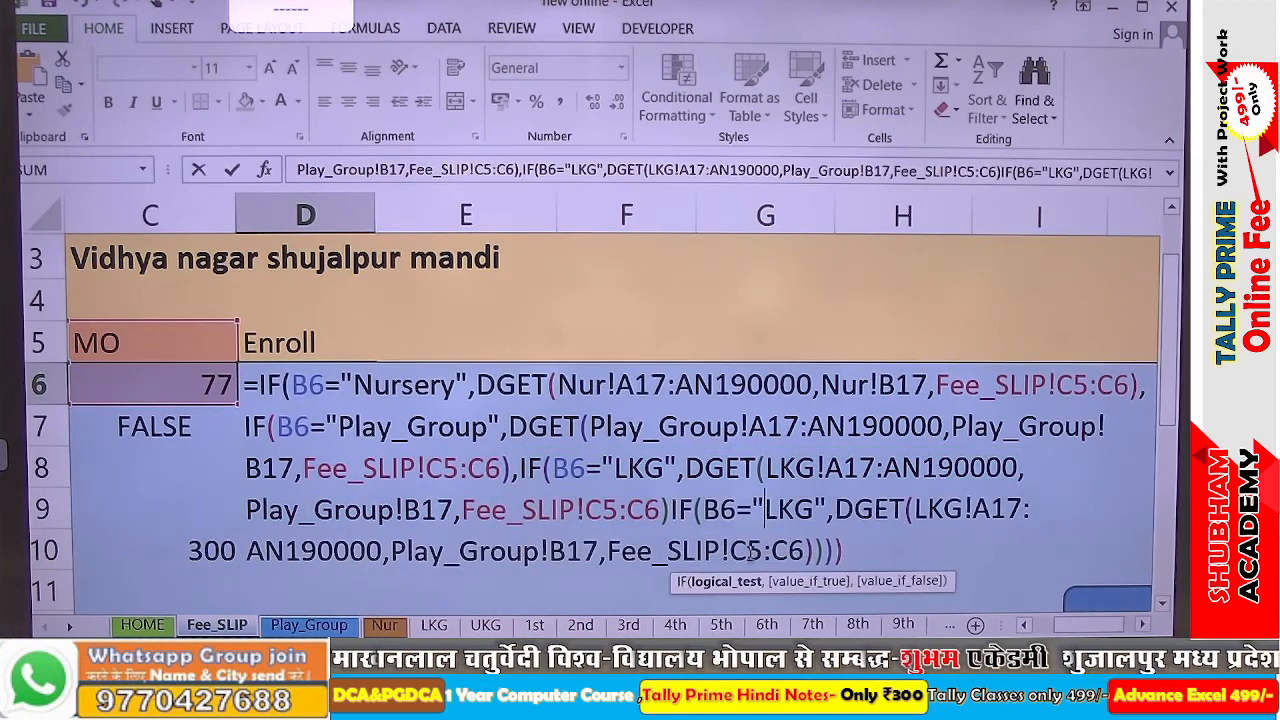
{"action": "key", "text": "Delete"}
{"action": "key", "text": "Delete"}
{"action": "key", "text": "Delete"}
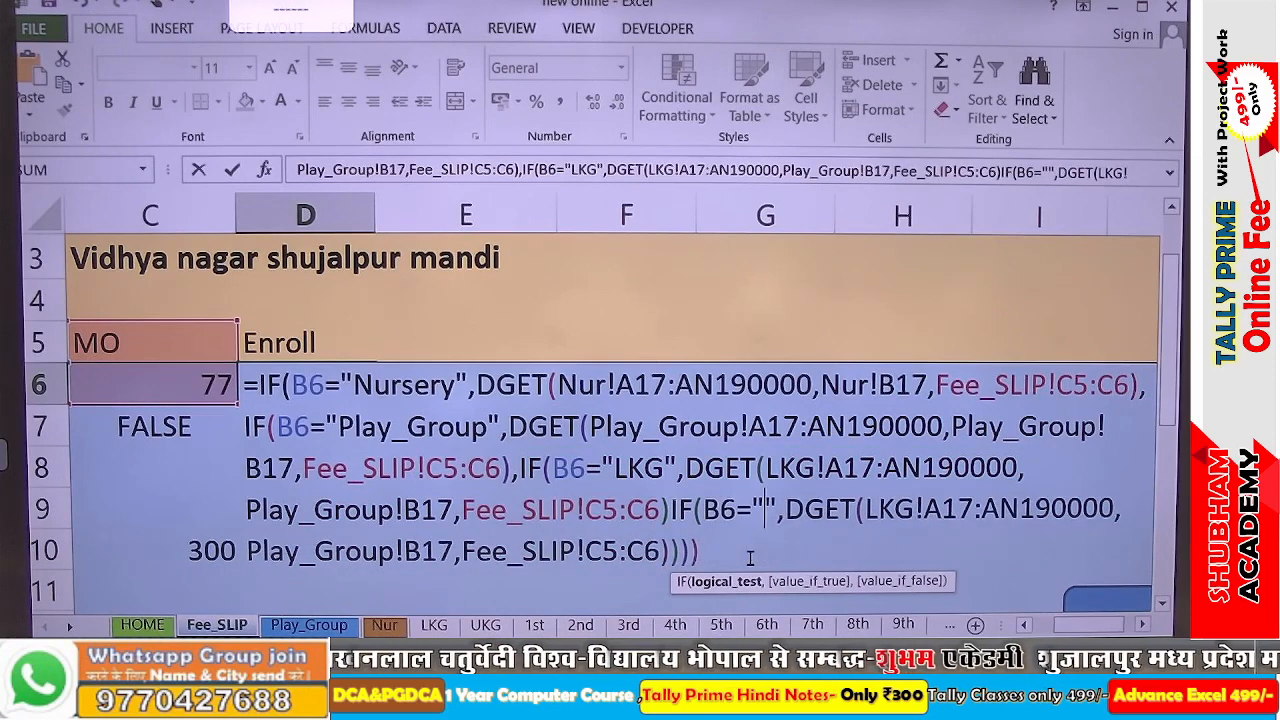
{"action": "type", "text": "1st"}
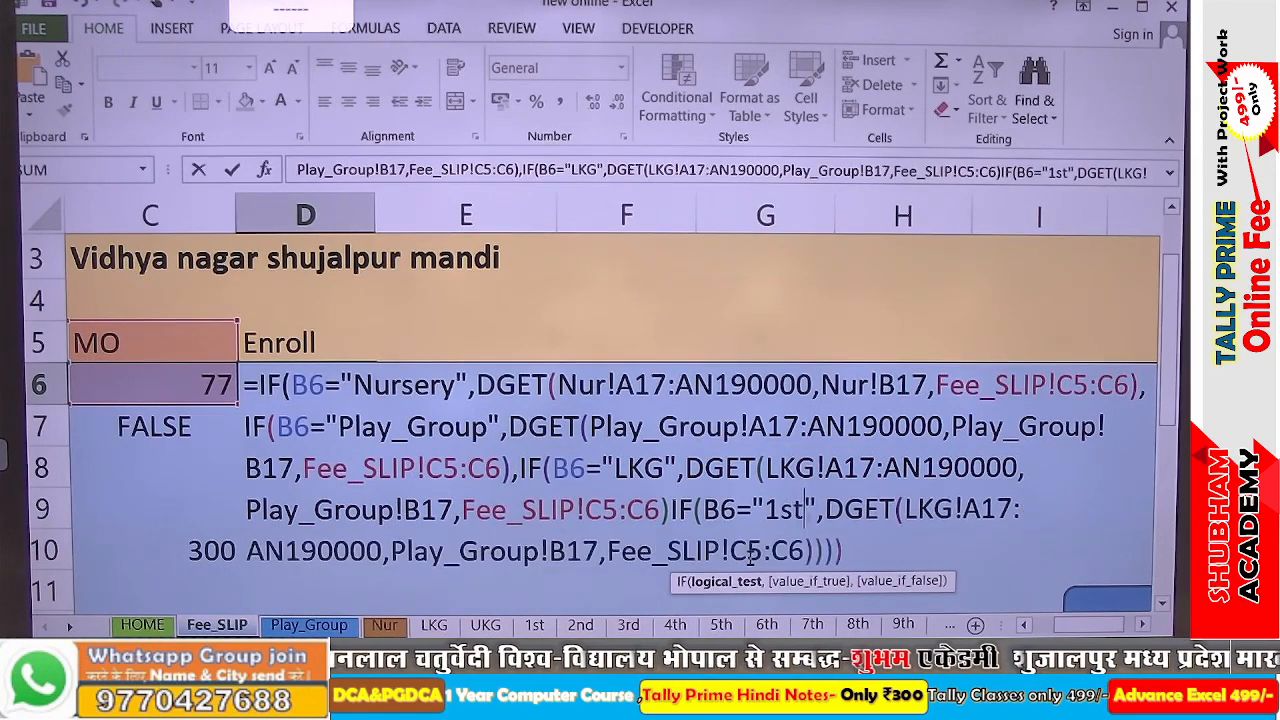
Change the sheet name of the database range A17:AN190000 in the "1st" clause to 1st
{"action": "left_click", "coordinate": [953, 507]}
{"action": "key", "text": "BackSpace"}
{"action": "key", "text": "BackSpace"}
{"action": "key", "text": "BackSpace"}
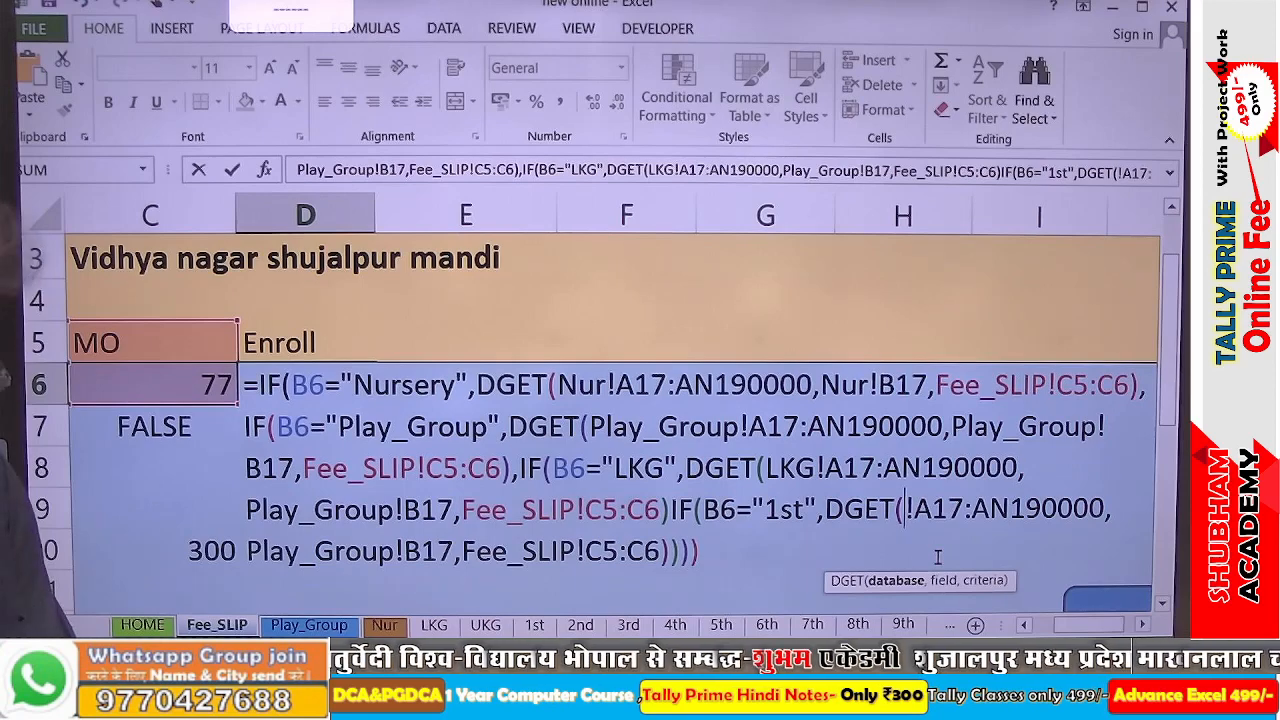
{"action": "type", "text": "1s"}
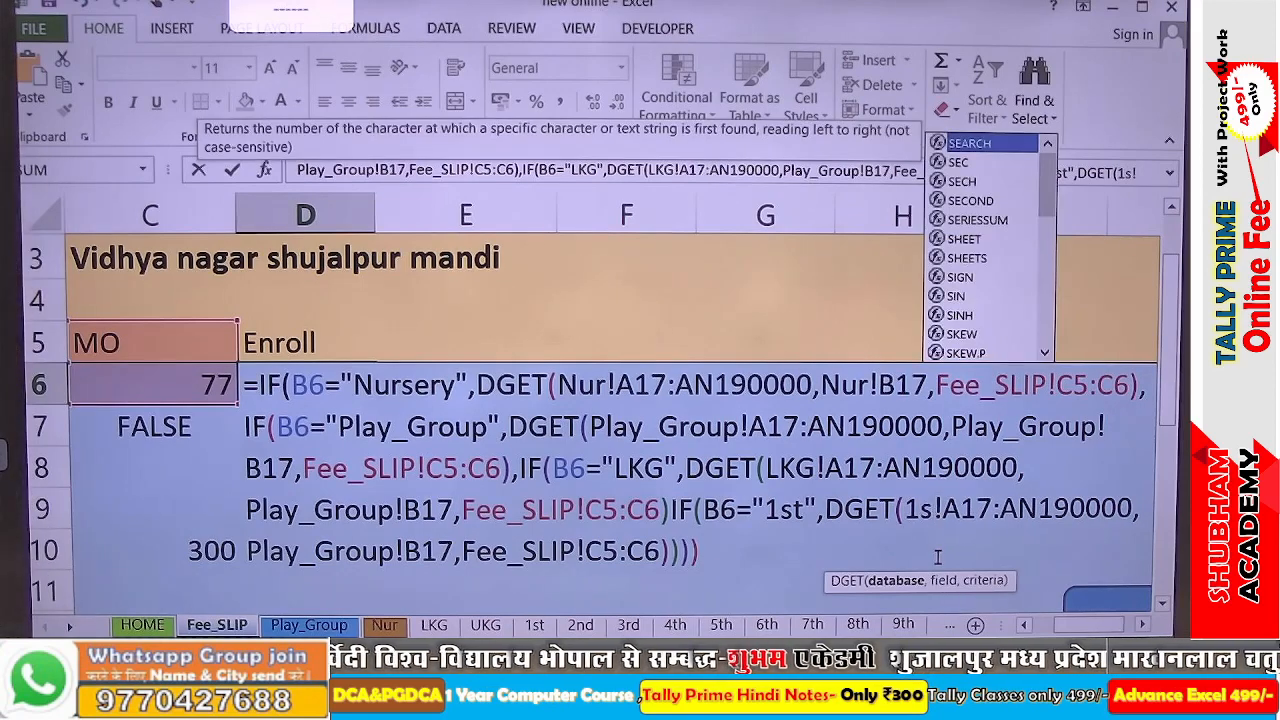
{"action": "type", "text": "t"}
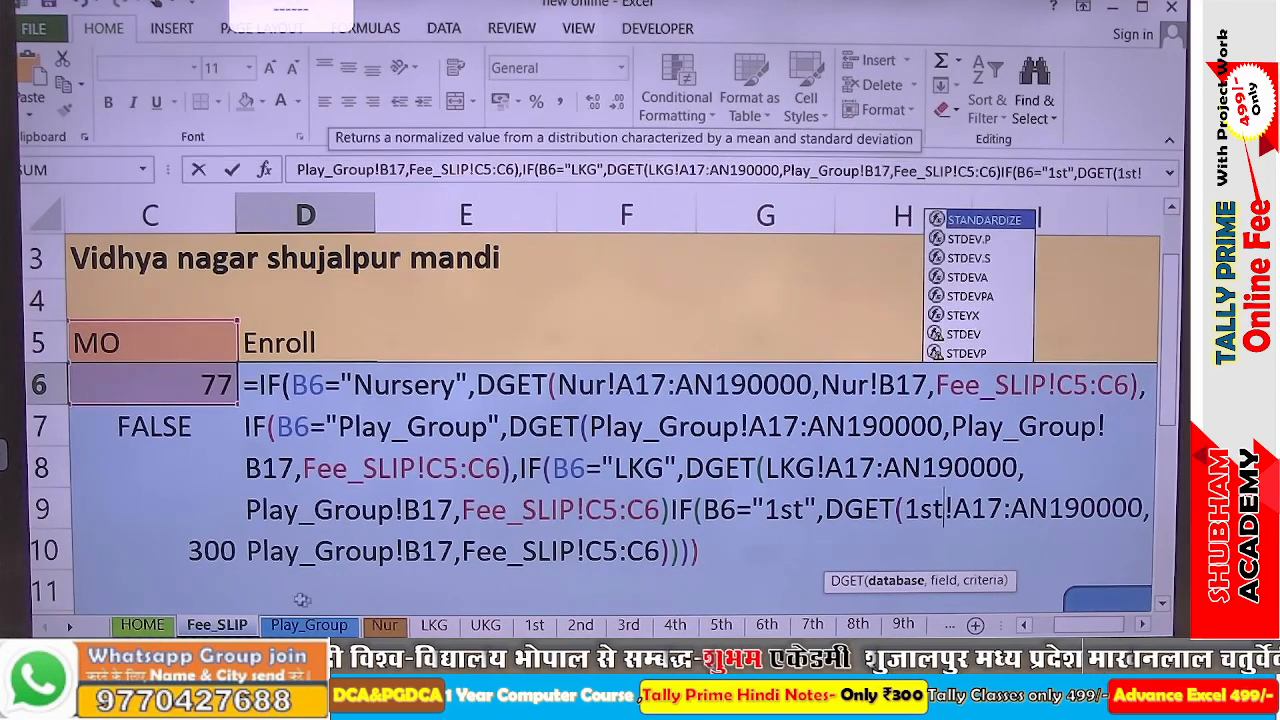
Replace the Play_Group sheet name in the "1st" clause's B17 field reference with 1st
{"action": "left_click", "coordinate": [394, 553]}
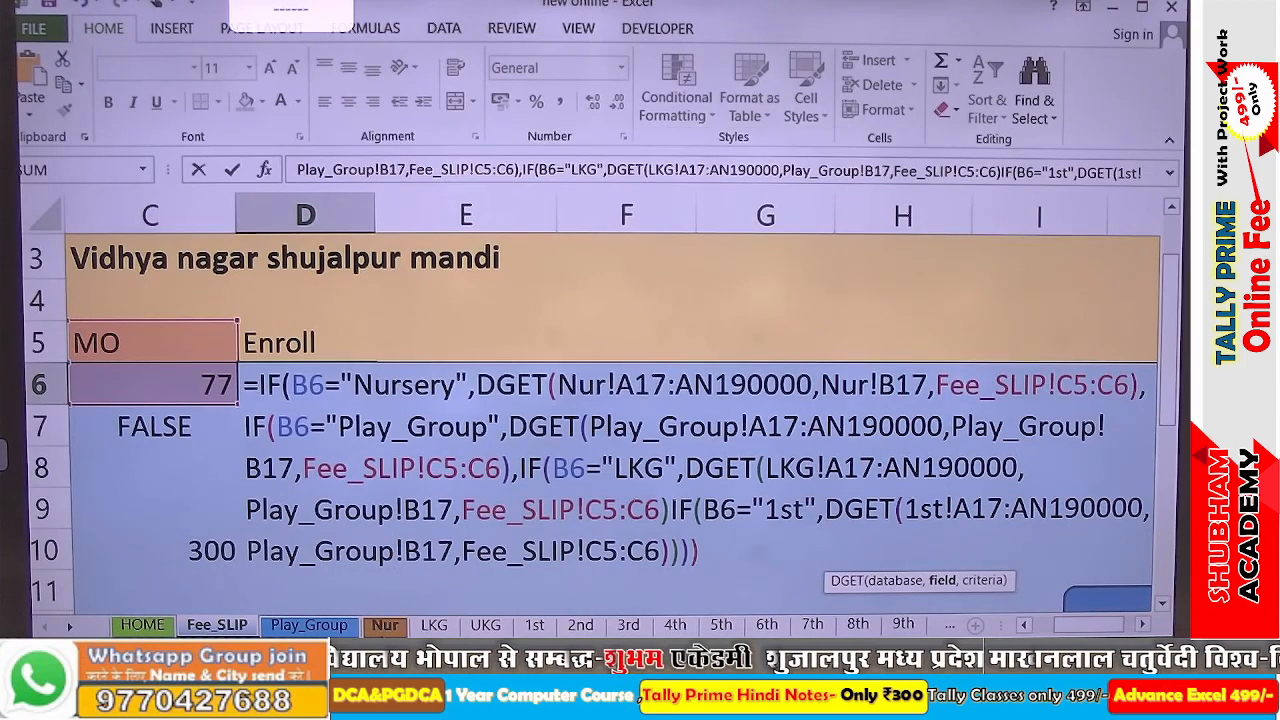
{"action": "key", "text": "BackSpace"}
{"action": "key", "text": "BackSpace"}
{"action": "key", "text": "BackSpace"}
{"action": "key", "text": "BackSpace"}
{"action": "key", "text": "BackSpace"}
{"action": "key", "text": "BackSpace"}
{"action": "key", "text": "BackSpace"}
{"action": "key", "text": "BackSpace"}
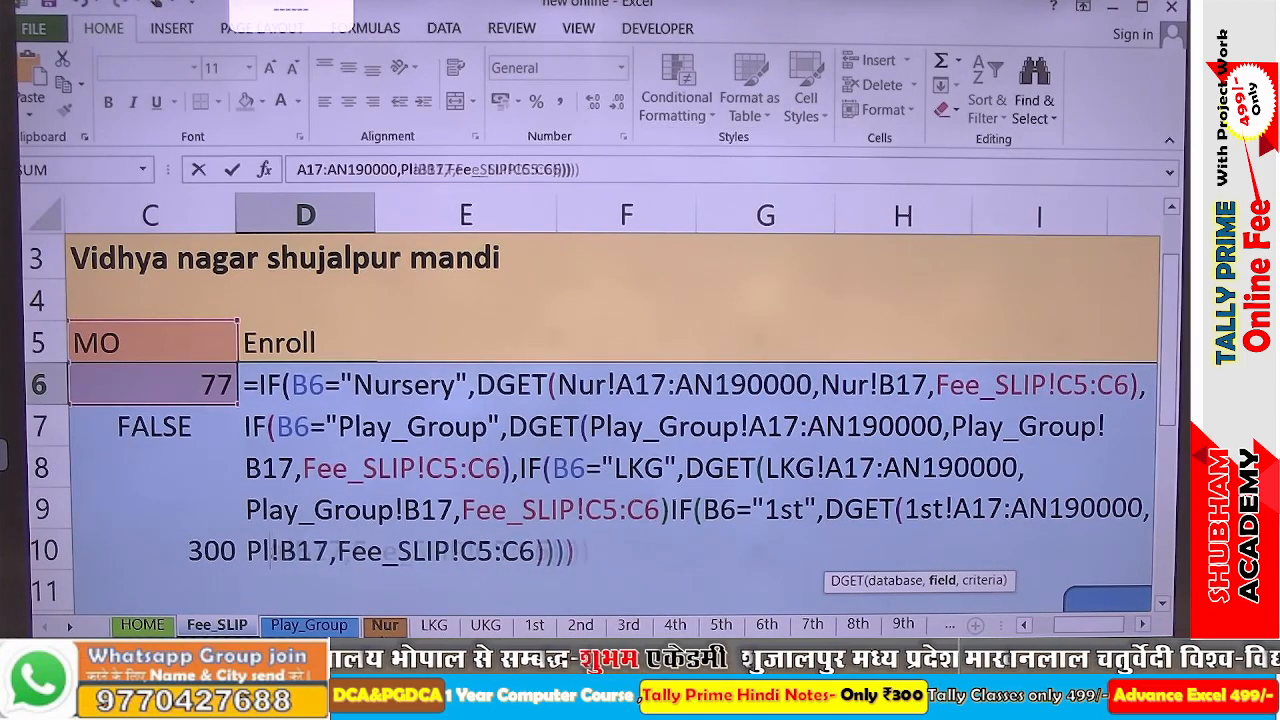
{"action": "key", "text": "BackSpace"}
{"action": "key", "text": "BackSpace"}
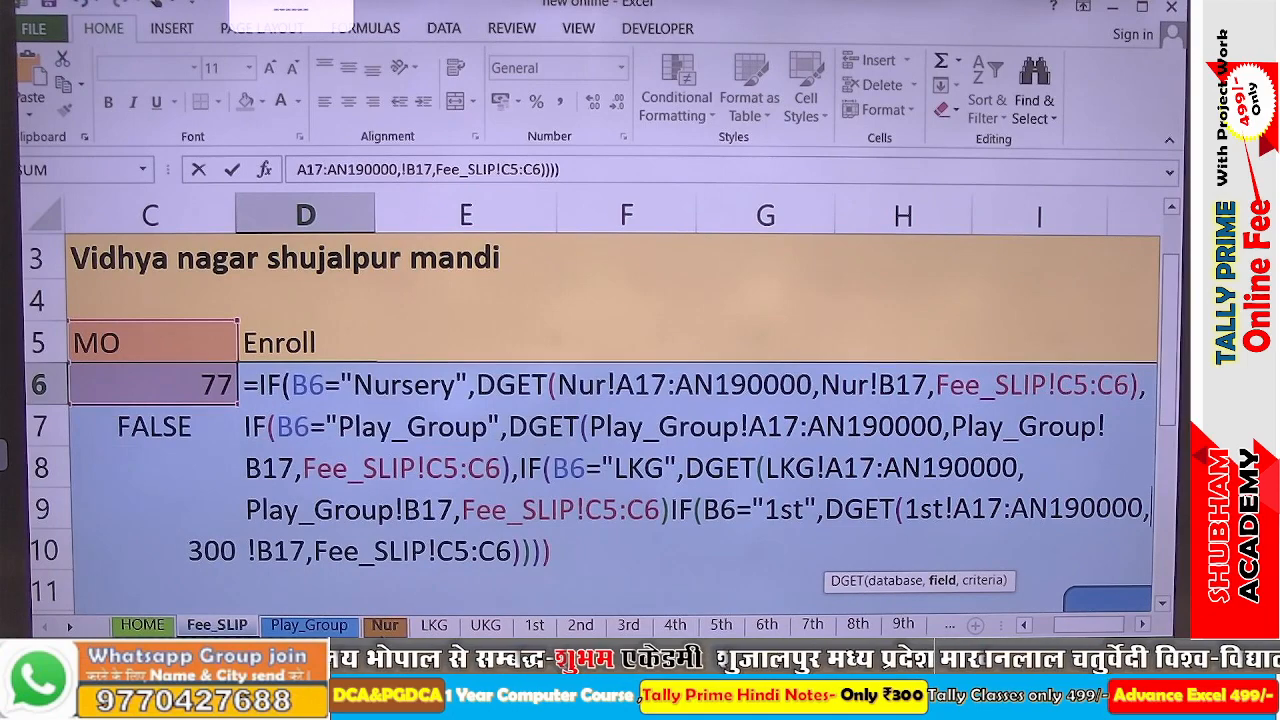
{"action": "type", "text": "1st"}
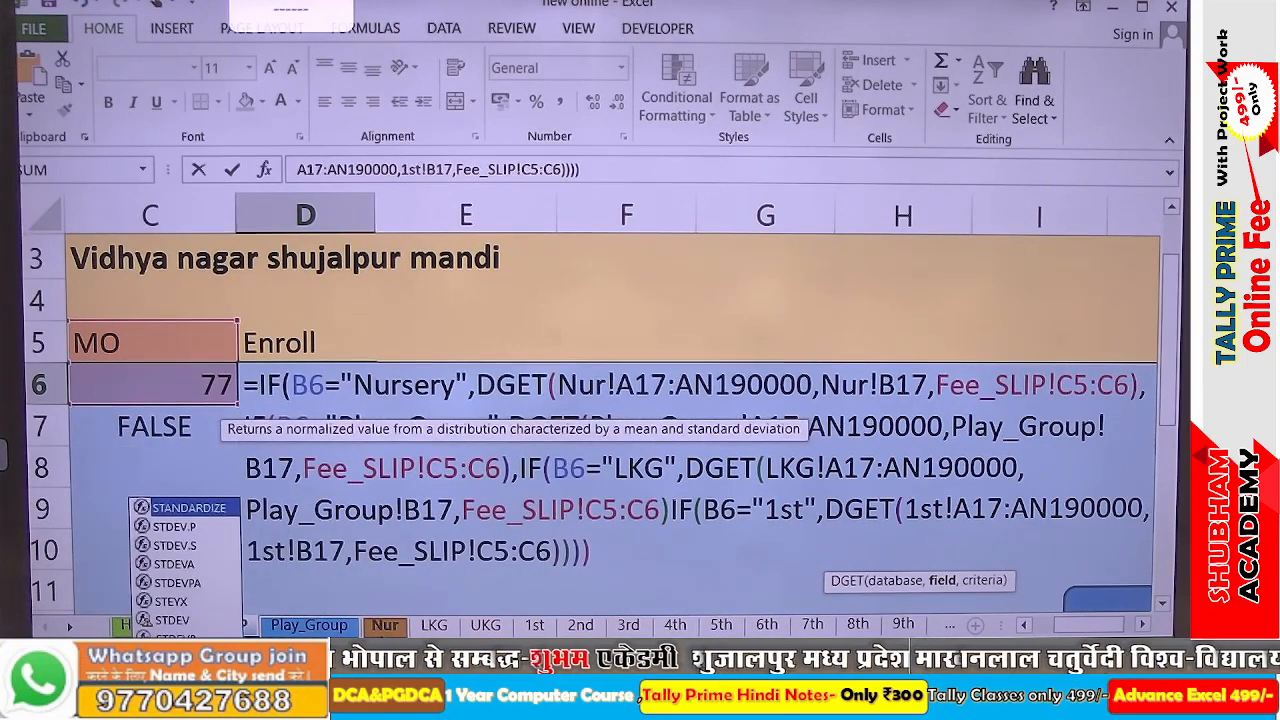
Commit the D6 formula with the suggested correction and cancel choosing a source file for st1
{"action": "key", "text": "Return"}
{"action": "key", "text": "Return"}
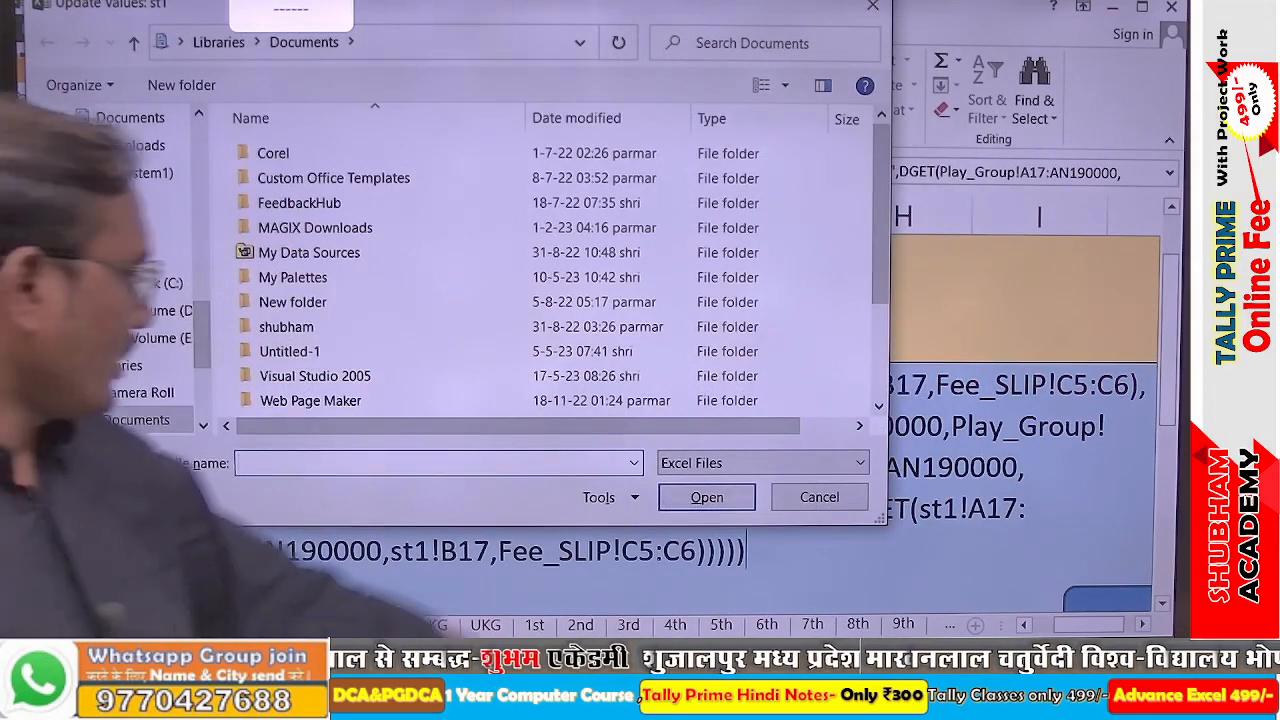
{"action": "left_click", "coordinate": [817, 498]}
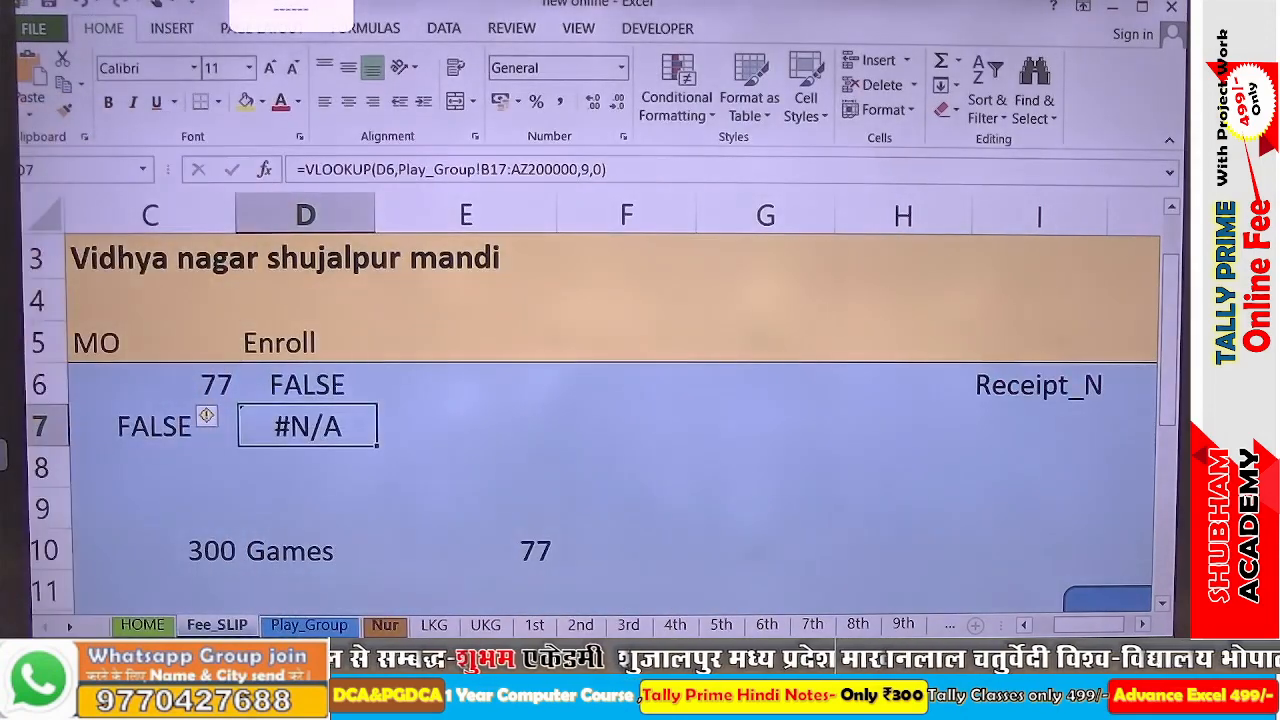
{"action": "key", "text": "Up"}
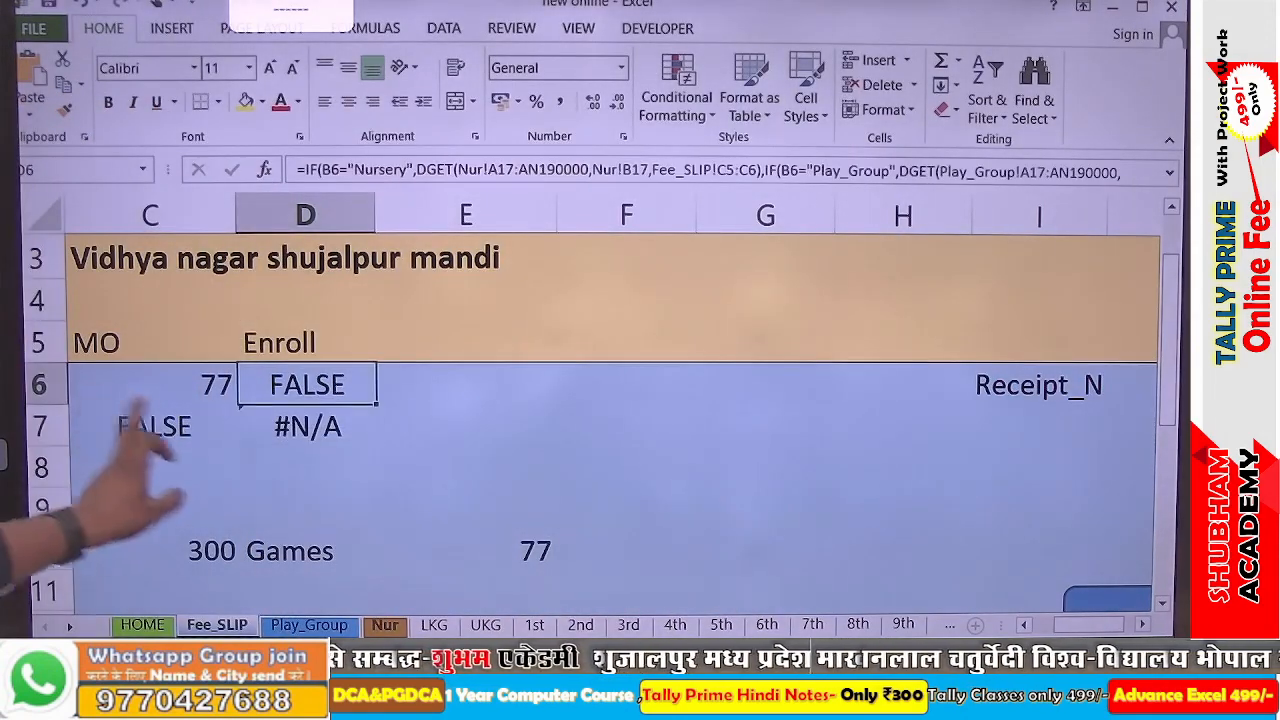
Replace the asterisk before IF(B6="1st" in the D6 formula with a comma, then commit it without choosing a source file
{"action": "left_click_drag", "start_coordinate": [130, 408], "coordinate": [336, 476]}
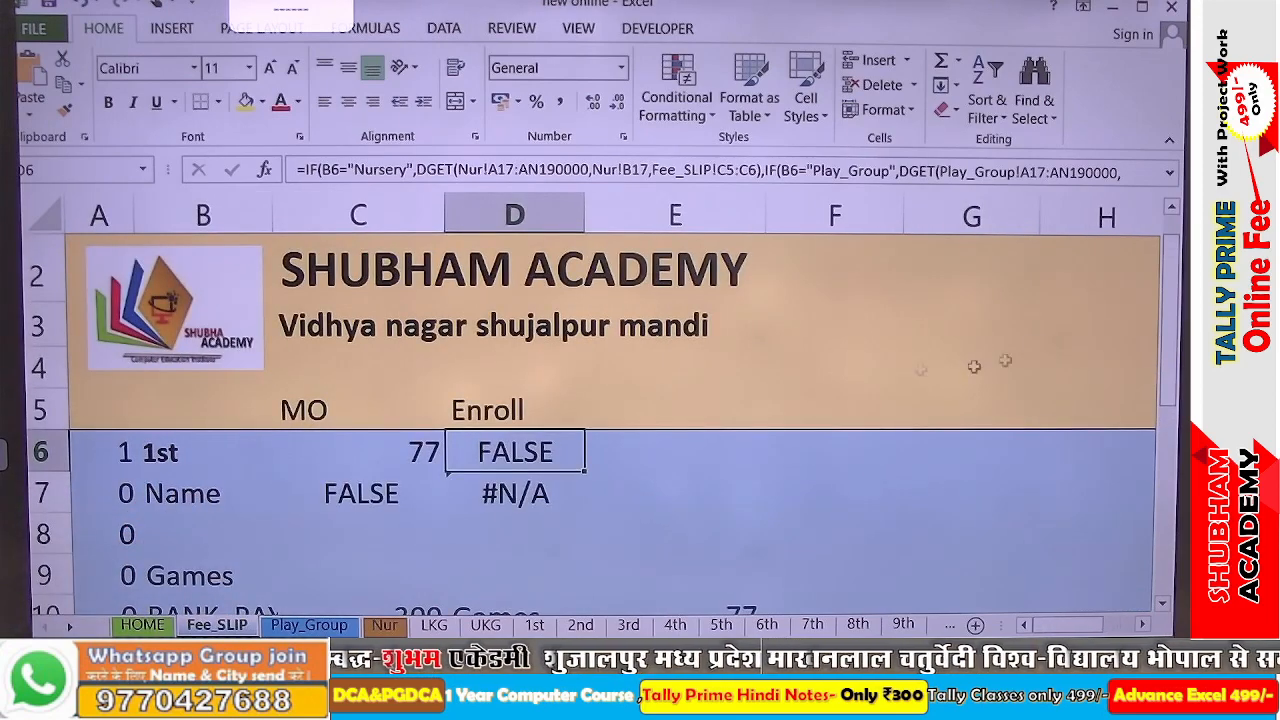
{"action": "double_click", "coordinate": [562, 454]}
{"action": "scroll", "coordinate": [550, 412], "scroll_direction": "down", "scroll_amount": 1}
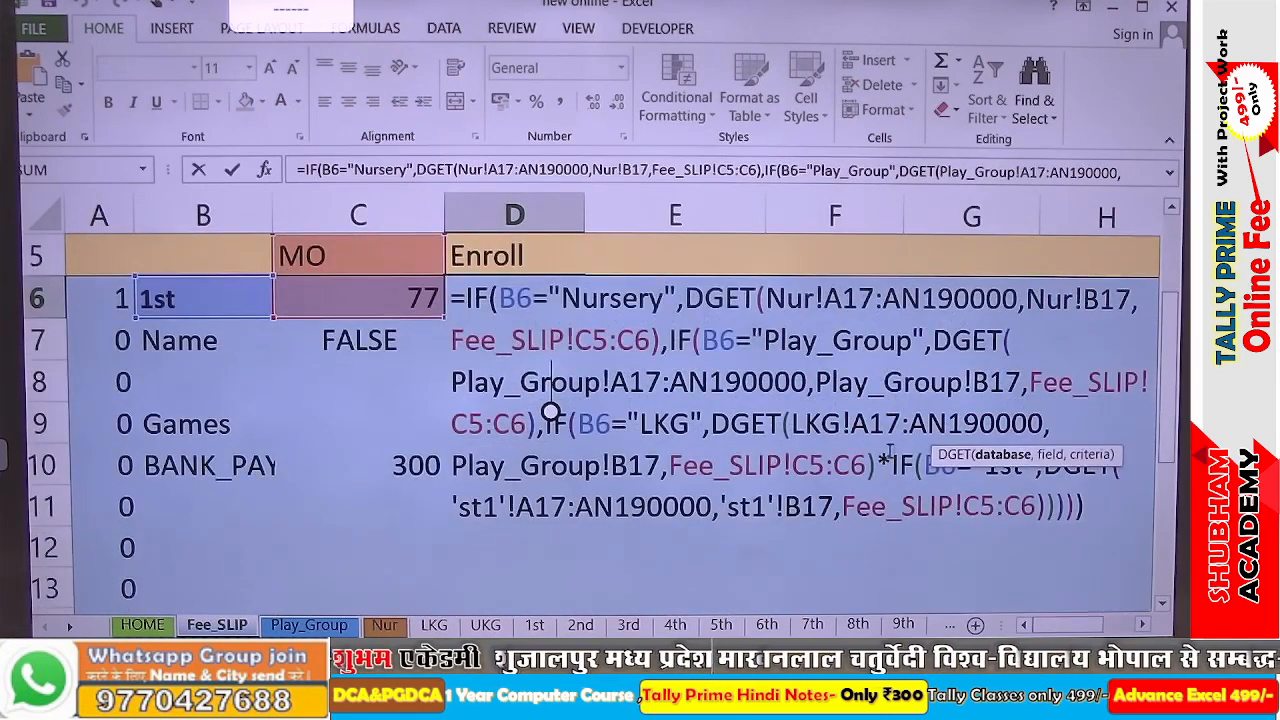
{"action": "left_click", "coordinate": [881, 461]}
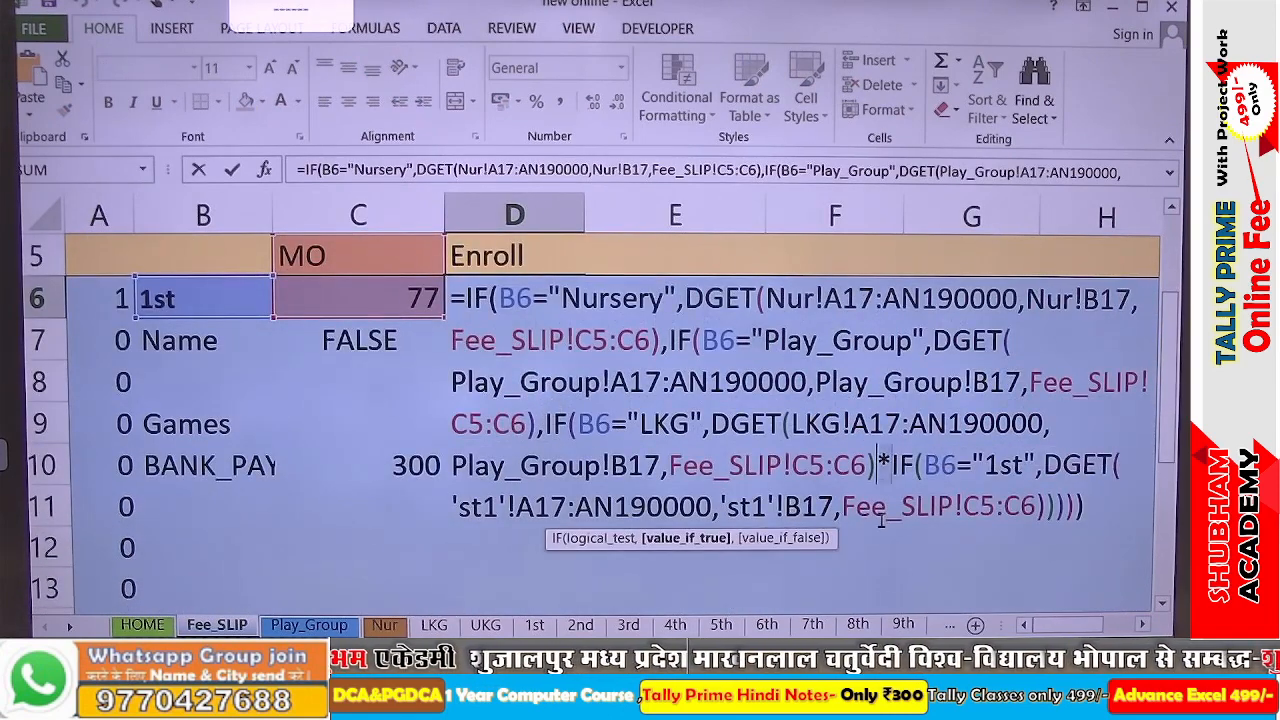
{"action": "key", "text": "Delete"}
{"action": "type", "text": ","}
{"action": "key", "text": "Return"}
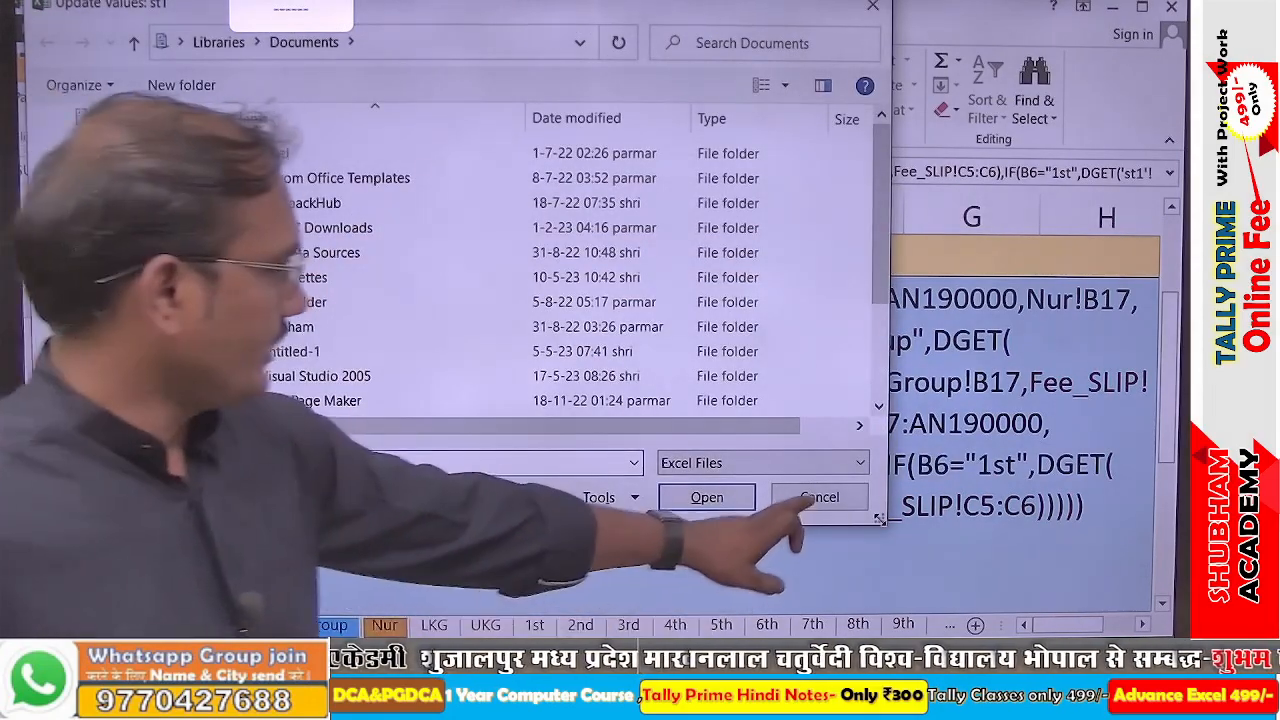
{"action": "left_click", "coordinate": [819, 497]}
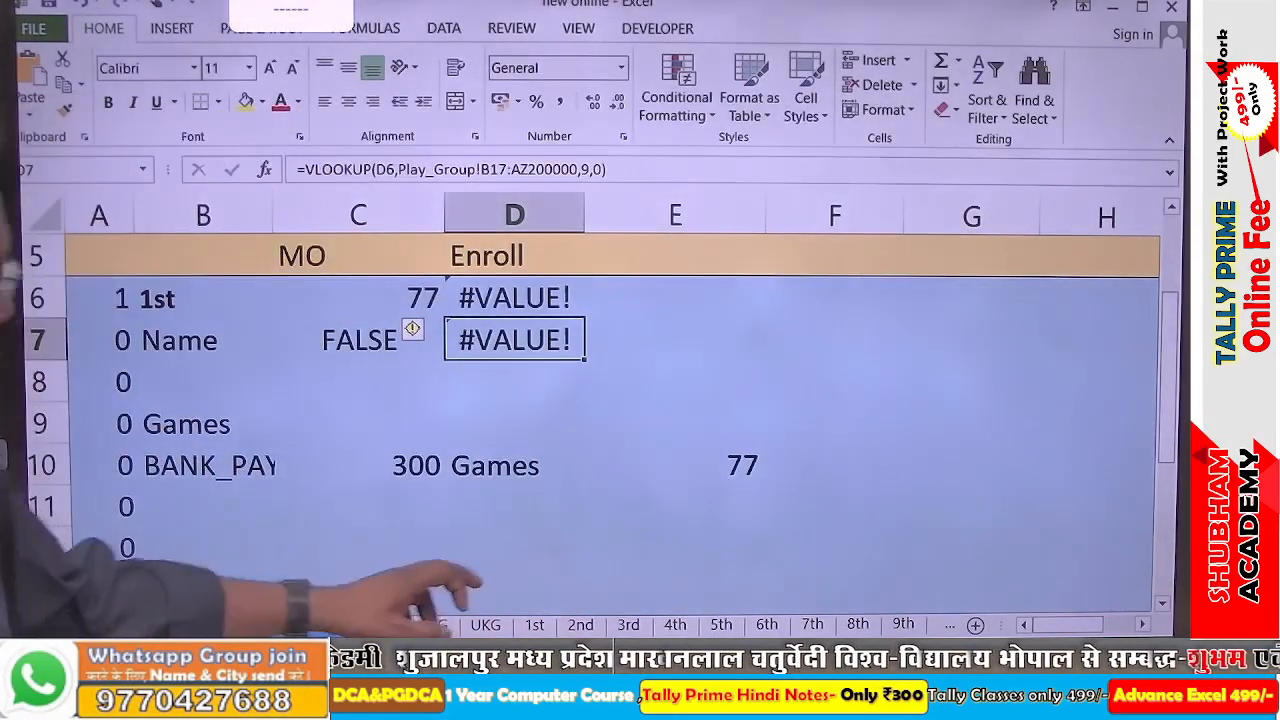
Try to add one more closing bracket at the end of the D6 formula and accept the suggested correction
{"action": "key", "text": "Up"}
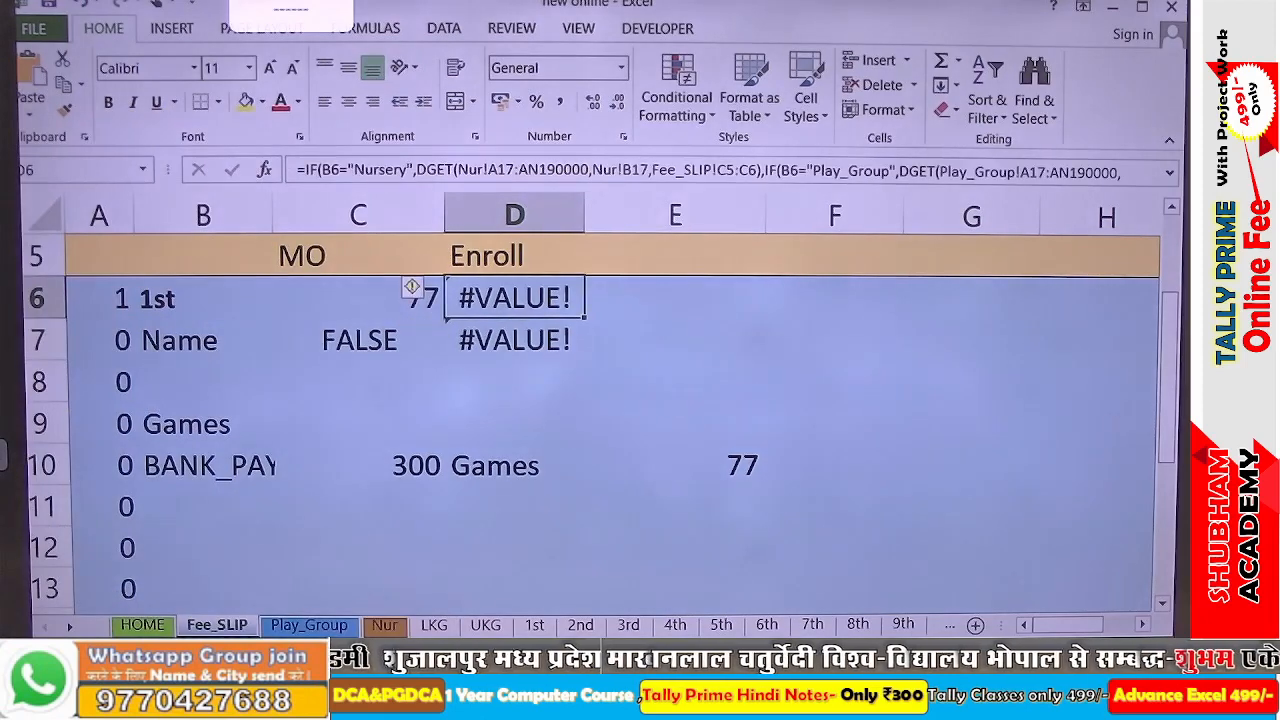
{"action": "double_click", "coordinate": [520, 310]}
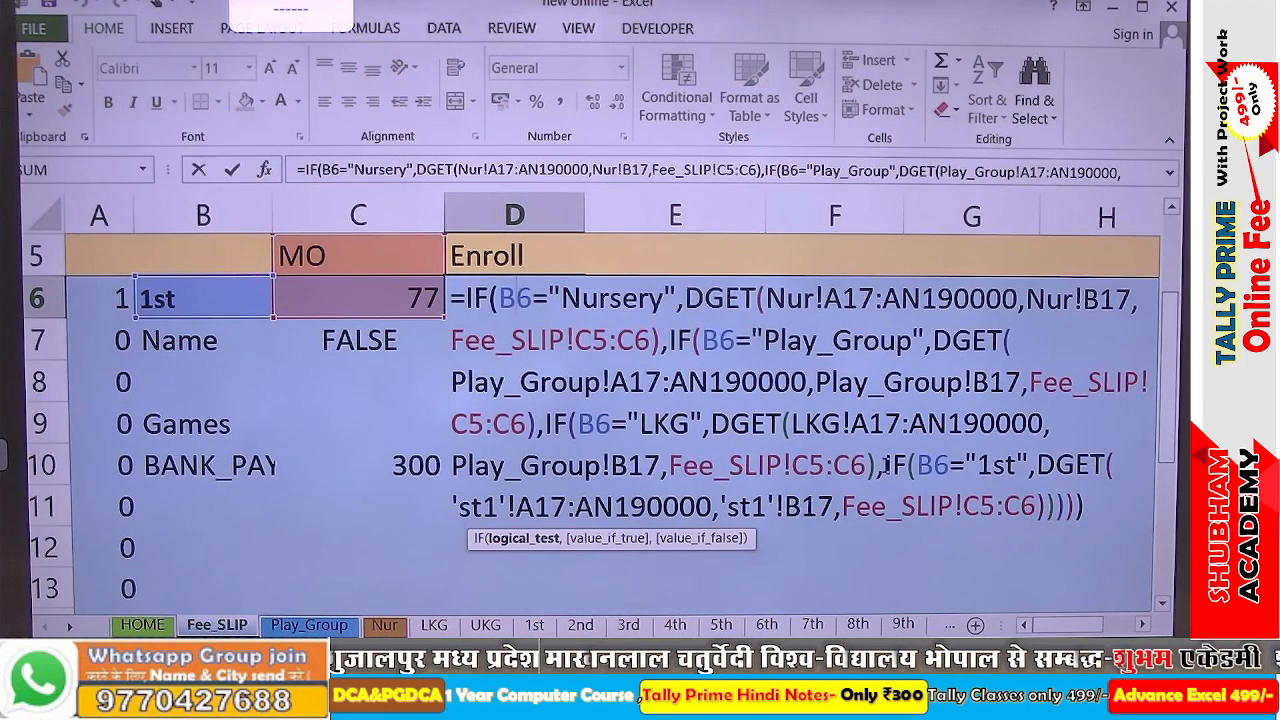
{"action": "left_click_drag", "start_coordinate": [886, 486], "coordinate": [1037, 508]}
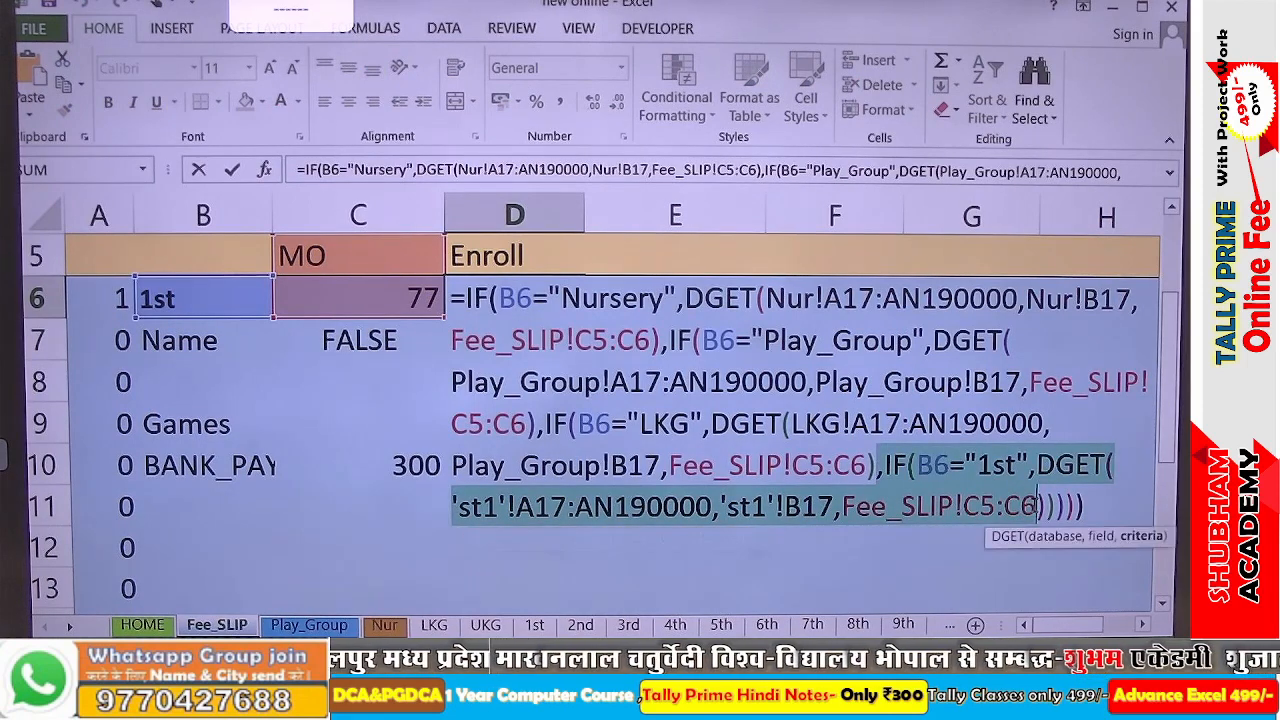
{"action": "left_click", "coordinate": [1077, 506]}
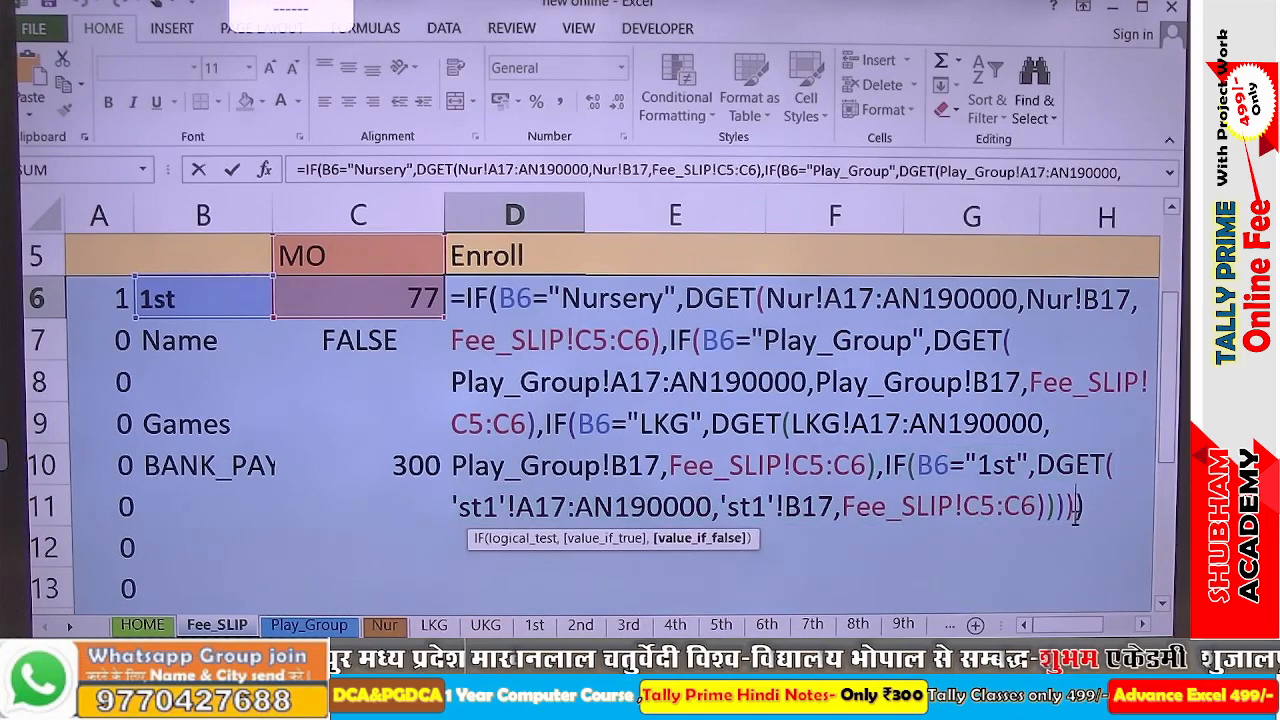
{"action": "type", "text": ")"}
{"action": "key", "text": "Return"}
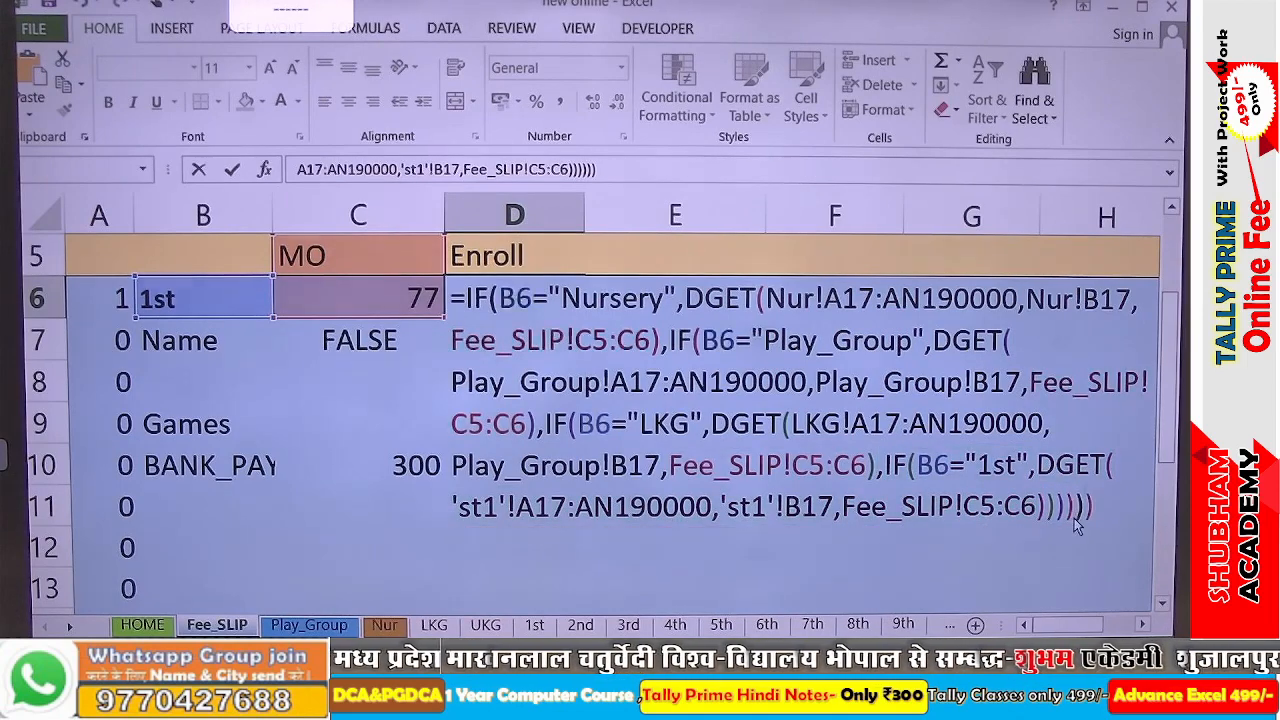
{"action": "key", "text": "Return"}
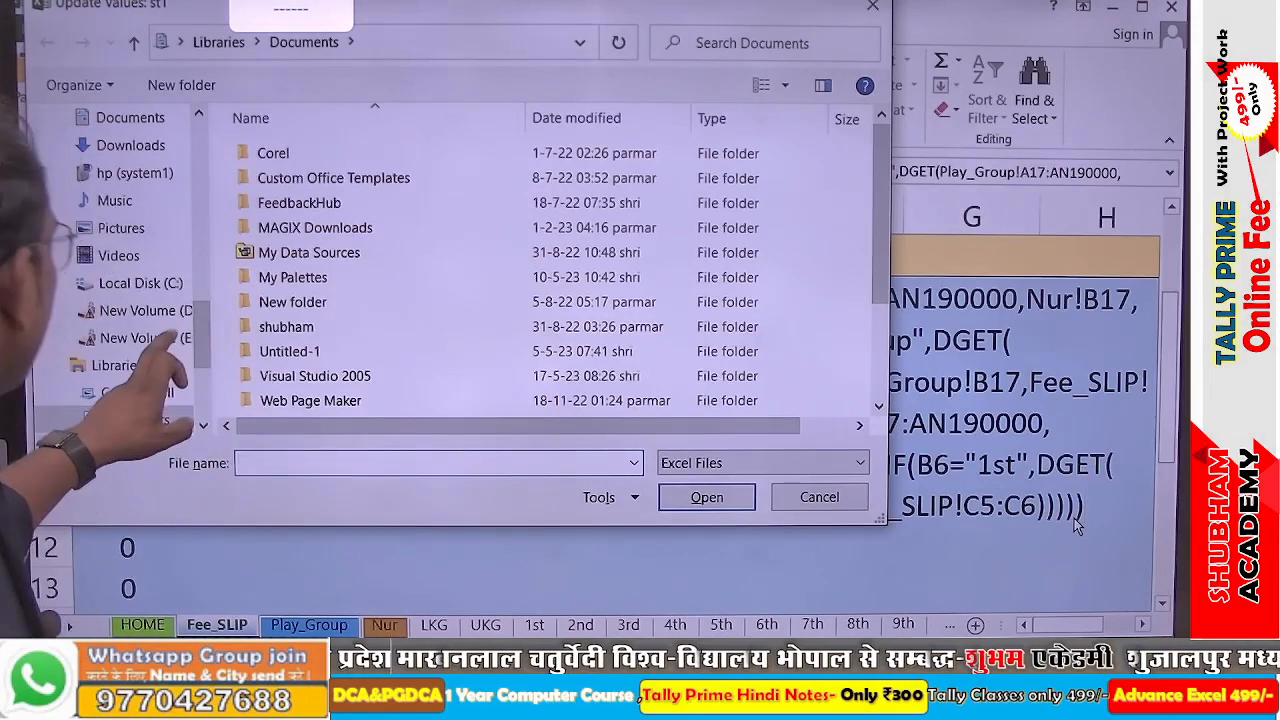
Link the st1 reference to the HOME sheet of the macro-enabled new online workbook in D:'s school & ins project folder
{"action": "left_click", "coordinate": [145, 310]}
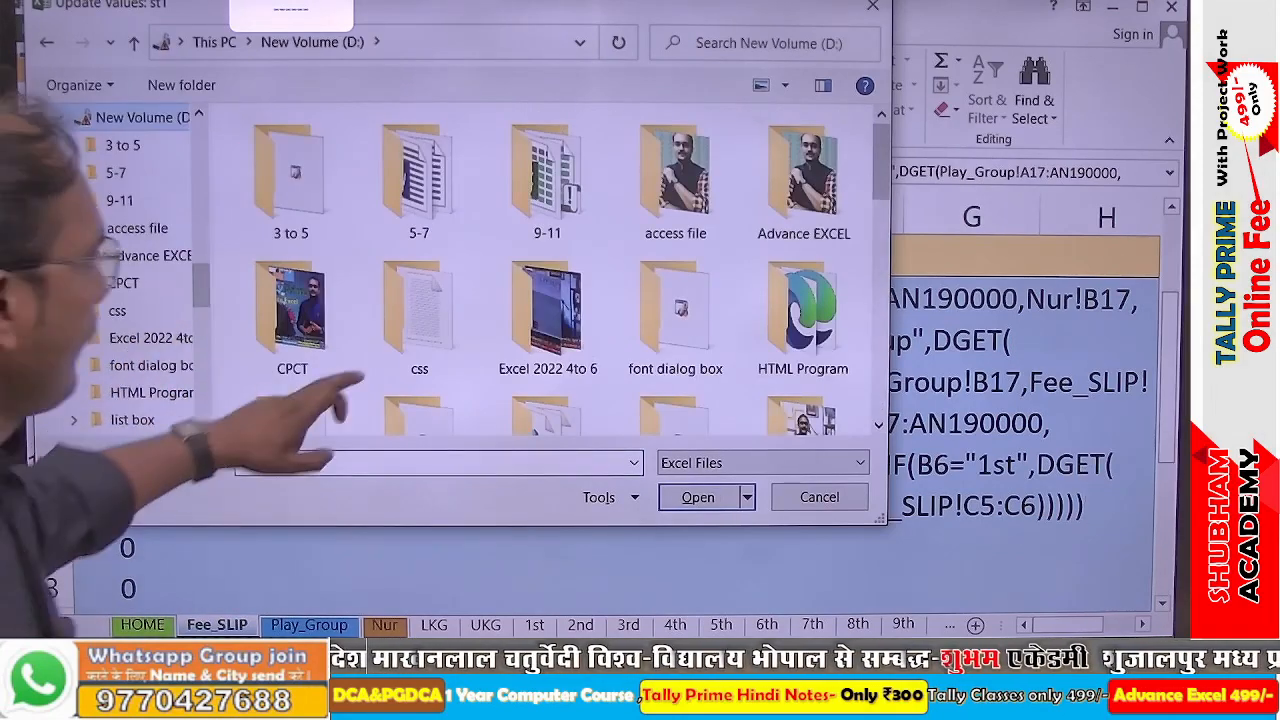
{"action": "scroll", "coordinate": [547, 270], "scroll_direction": "down", "scroll_amount": 2}
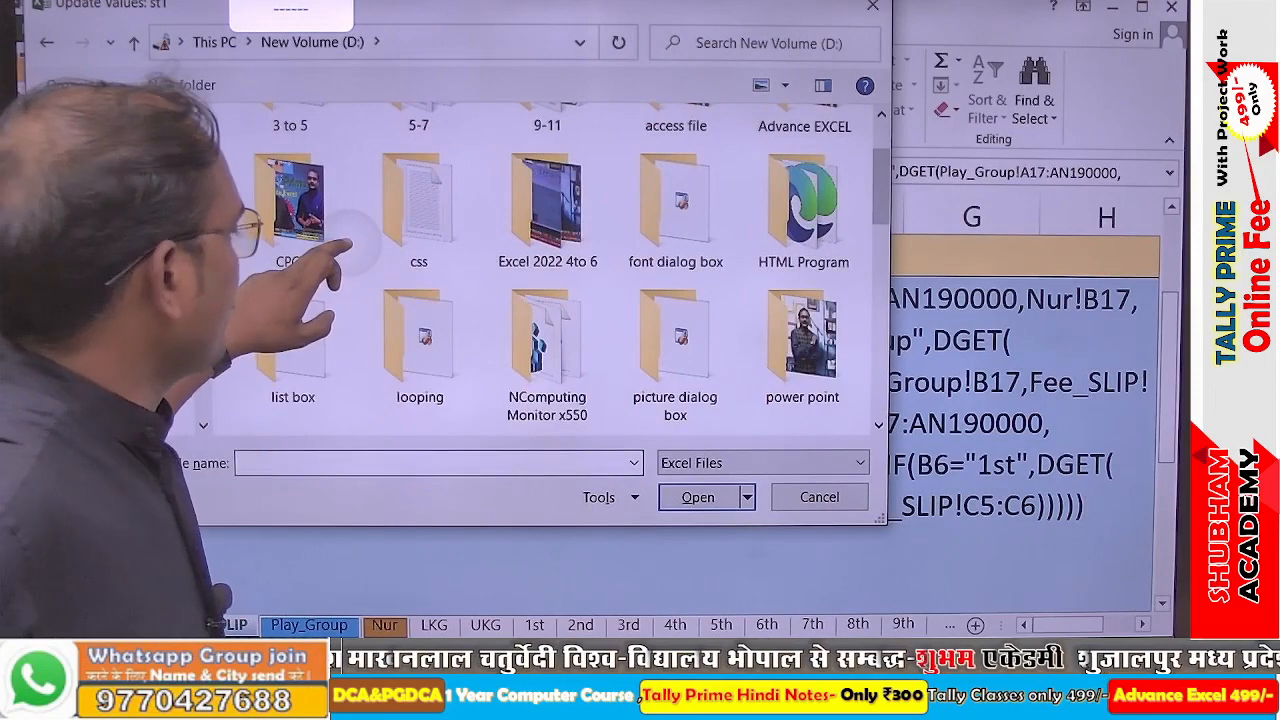
{"action": "scroll", "coordinate": [547, 270], "scroll_direction": "down", "scroll_amount": 1}
{"action": "scroll", "coordinate": [547, 270], "scroll_direction": "down", "scroll_amount": 5}
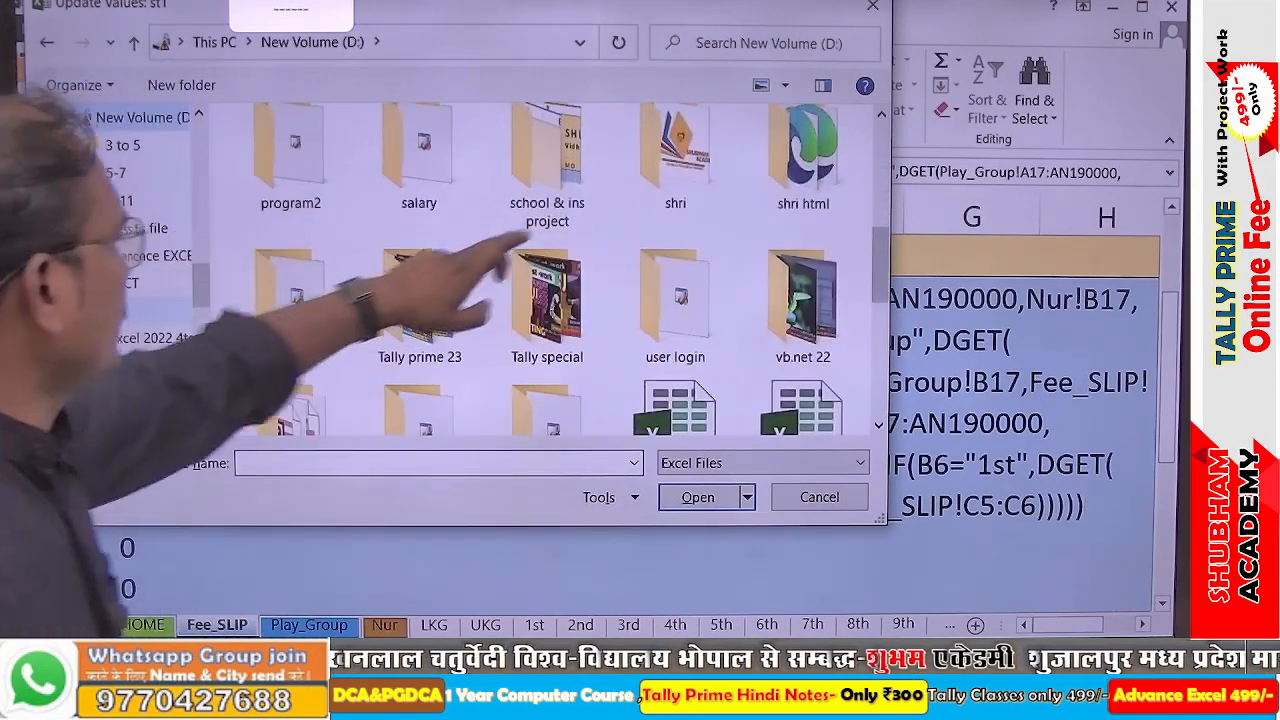
{"action": "double_click", "coordinate": [547, 160]}
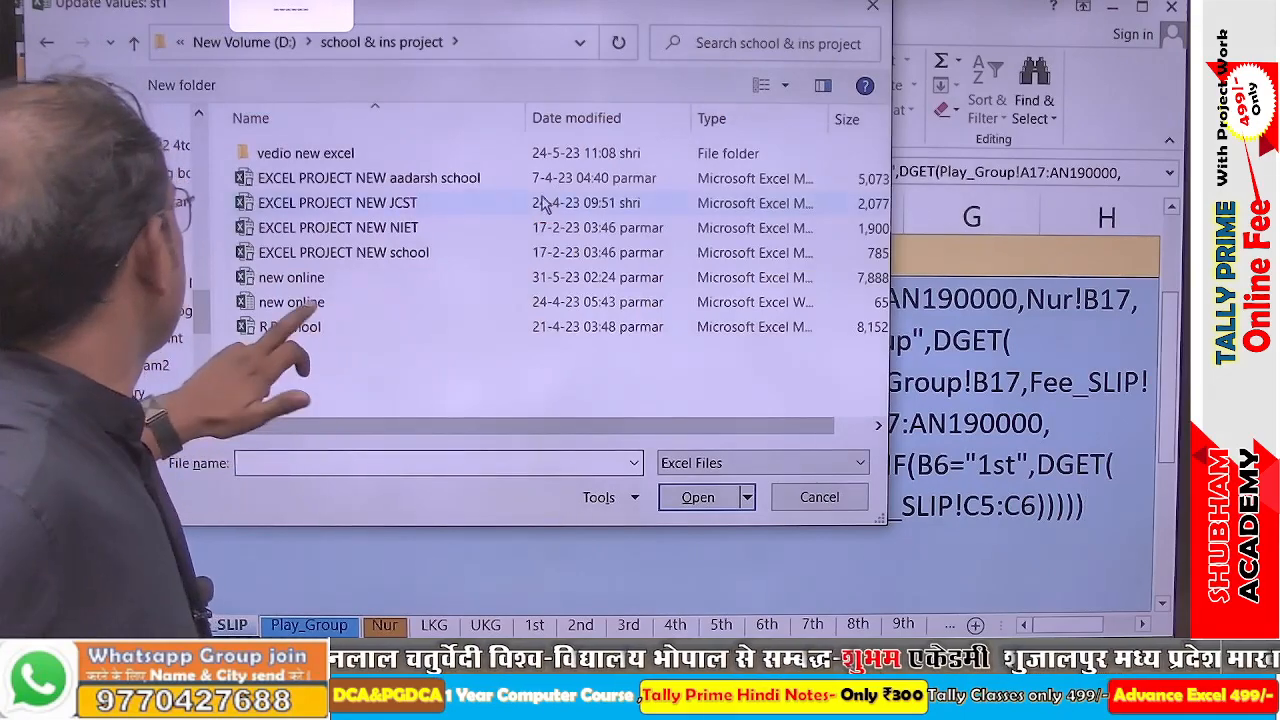
{"action": "left_click", "coordinate": [291, 278]}
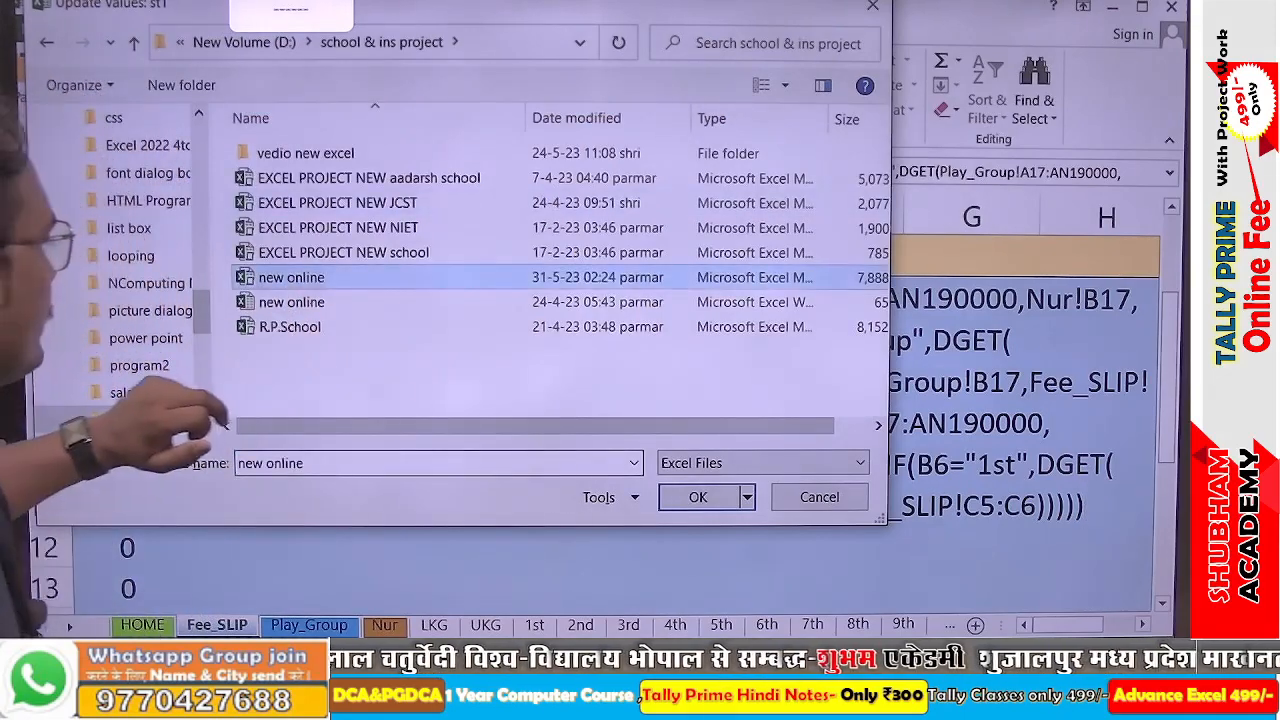
{"action": "left_click", "coordinate": [697, 497]}
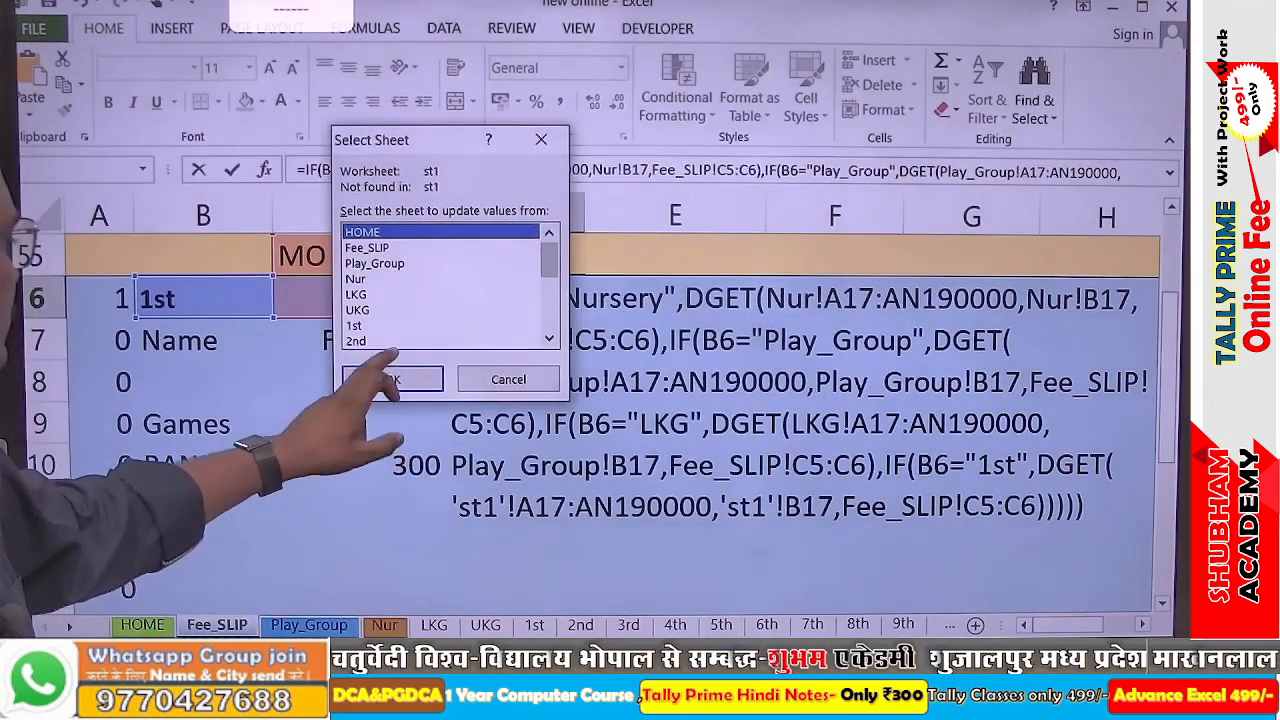
{"action": "left_click", "coordinate": [392, 379]}
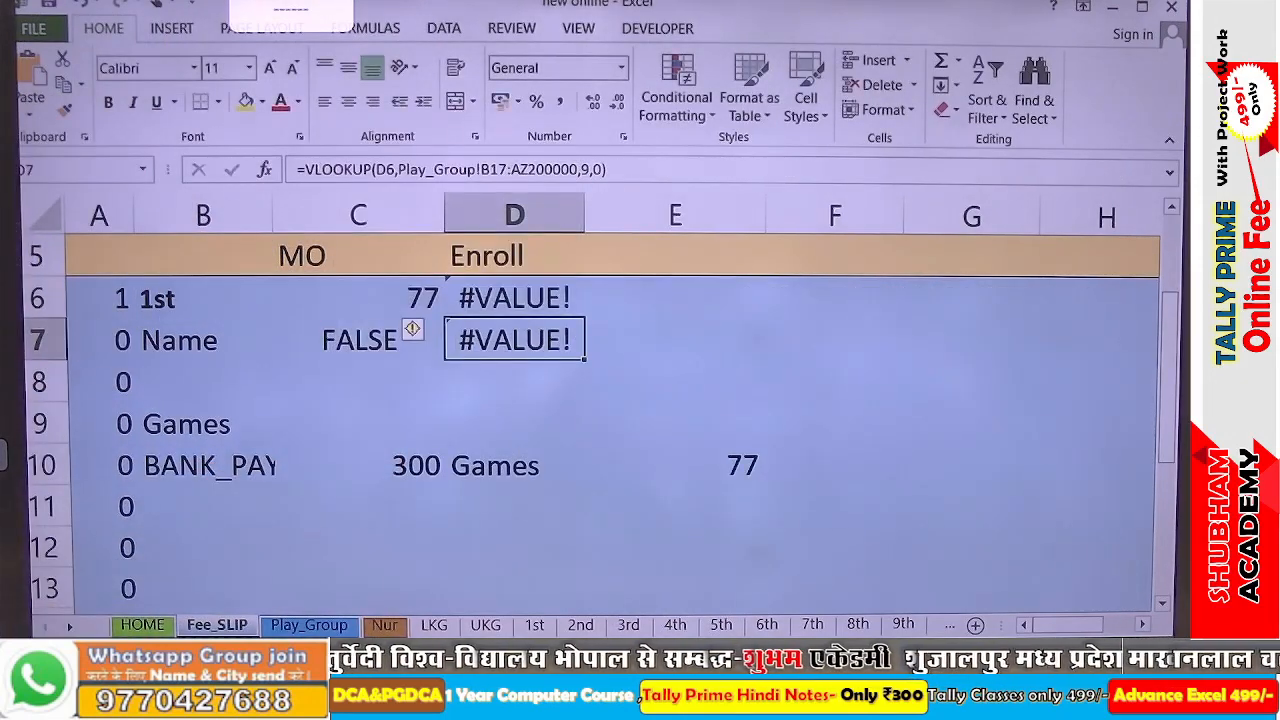
In the D6 formula, delete everything after the LKG clause's DGET function: the comma, the IF(B6="1st",DGET(...)) clause and all remaining closing brackets
{"action": "left_click", "coordinate": [485, 295]}
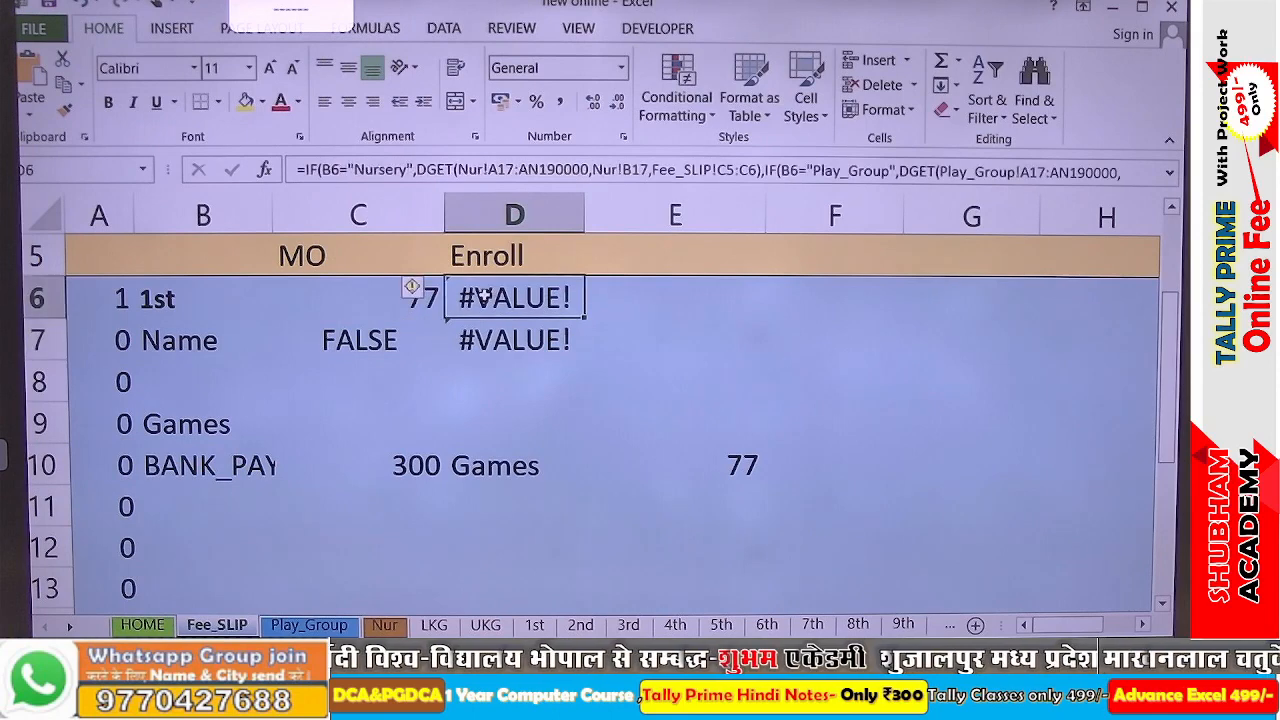
{"action": "double_click", "coordinate": [483, 297]}
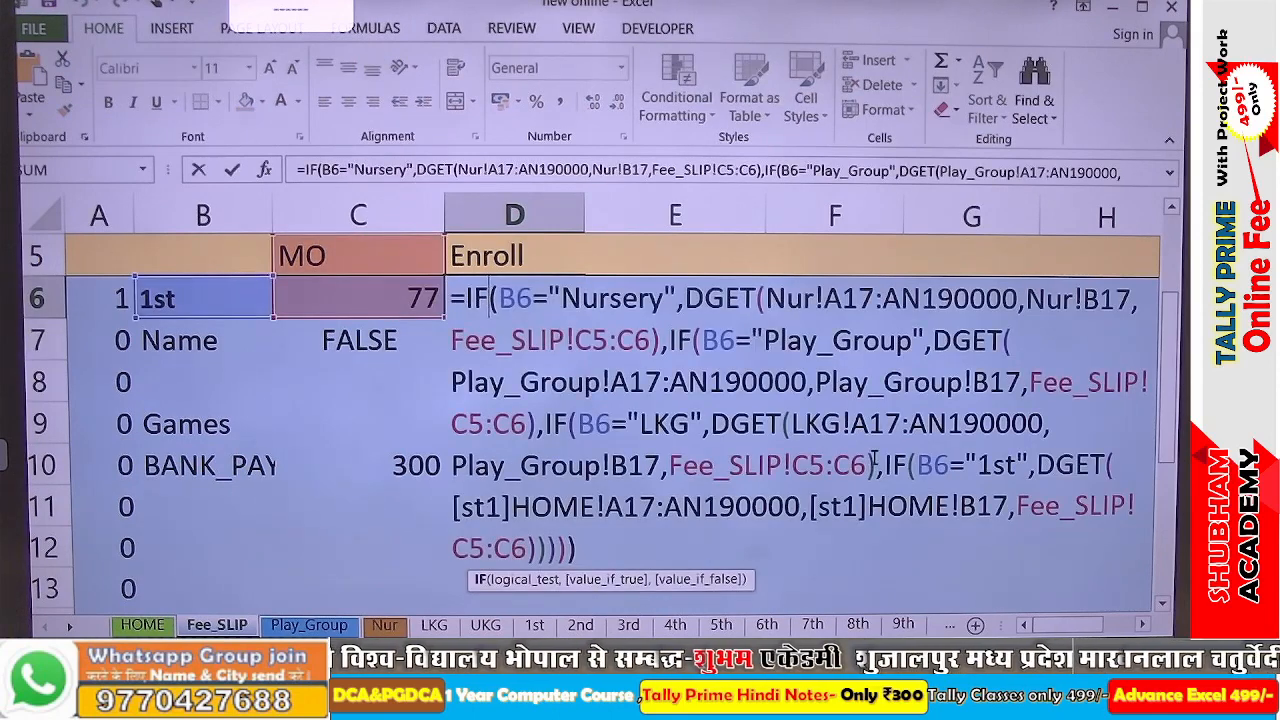
{"action": "left_click_drag", "start_coordinate": [879, 464], "coordinate": [799, 553]}
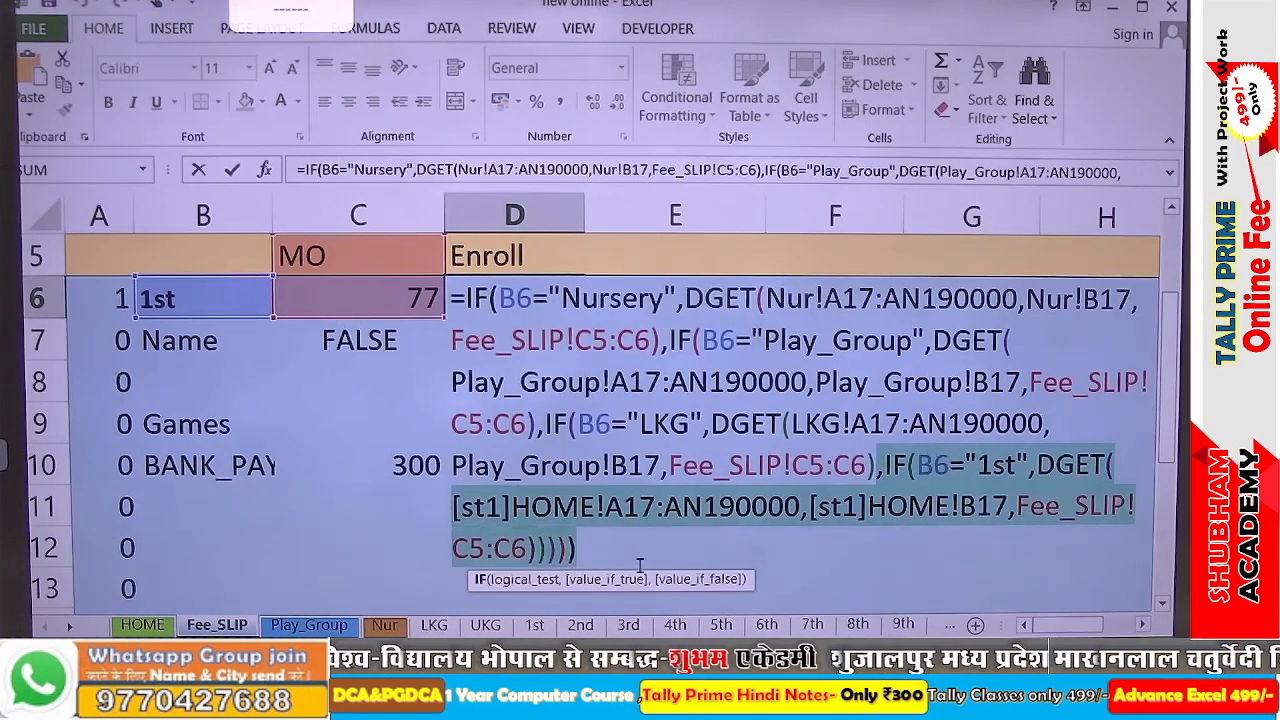
{"action": "key", "text": "Delete"}
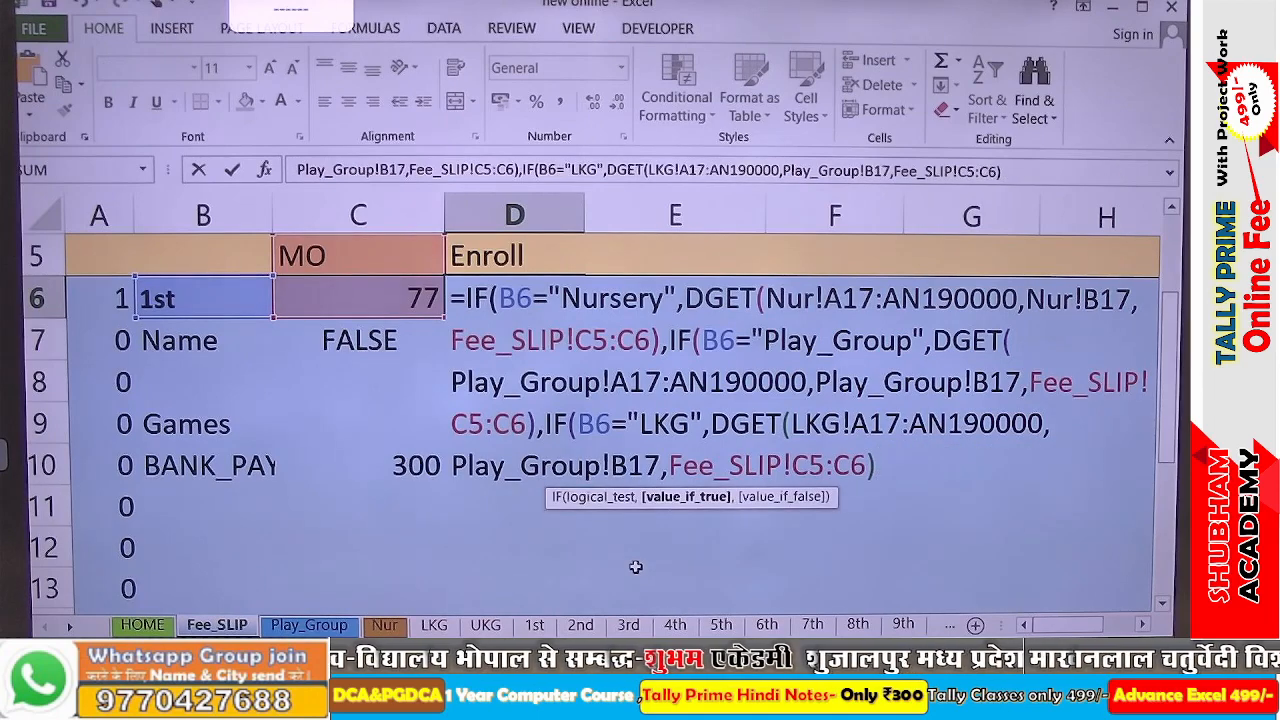
Commit the shortened D6 formula with the suggested correction, then copy its IF(B6="LKG",DGET(LKG!A17:AN190000,Play_Group!B17,Fee_SLIP!C5:C6) clause
{"action": "key", "text": "Return"}
{"action": "key", "text": "Return"}
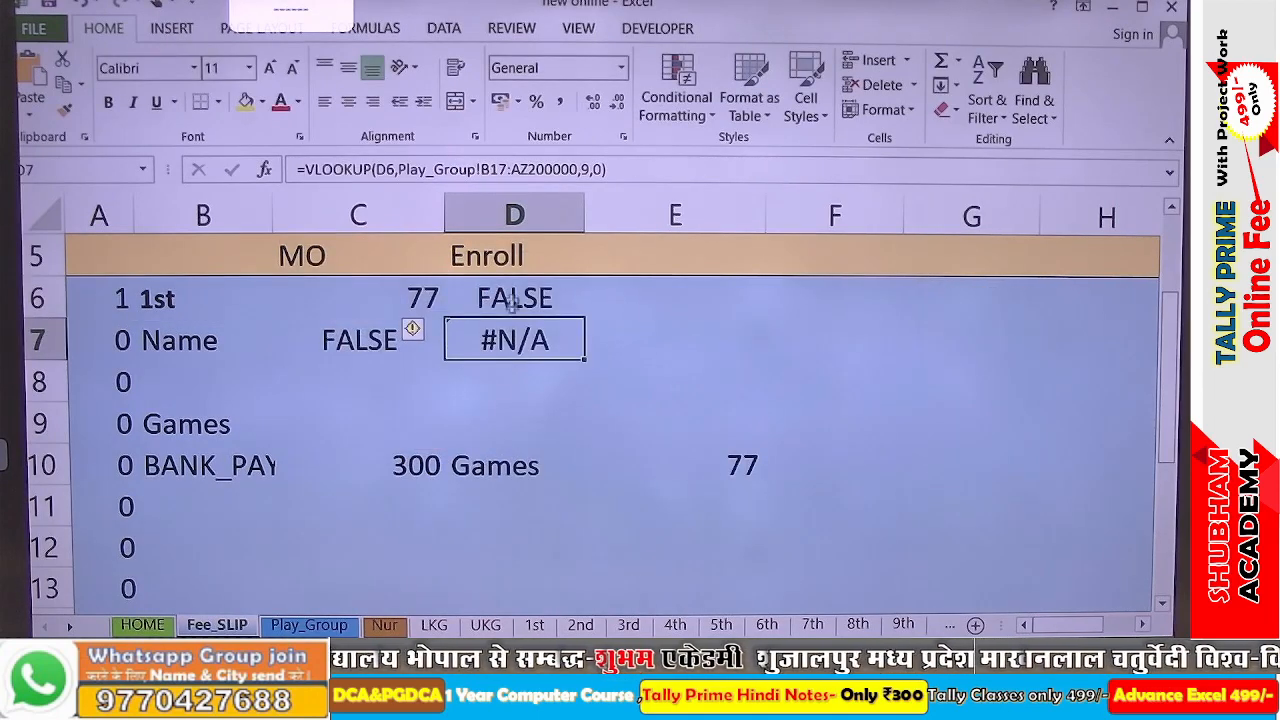
{"action": "left_click", "coordinate": [512, 300]}
{"action": "double_click", "coordinate": [514, 298]}
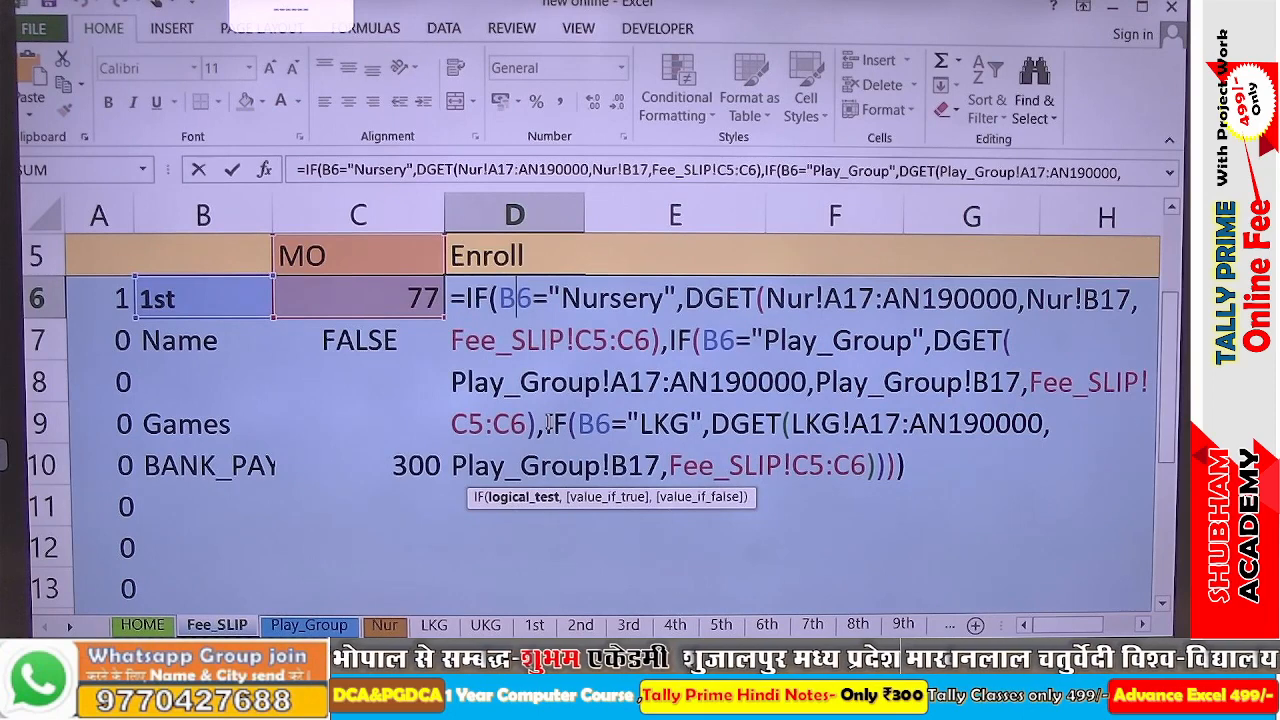
{"action": "left_click_drag", "start_coordinate": [548, 424], "coordinate": [579, 437]}
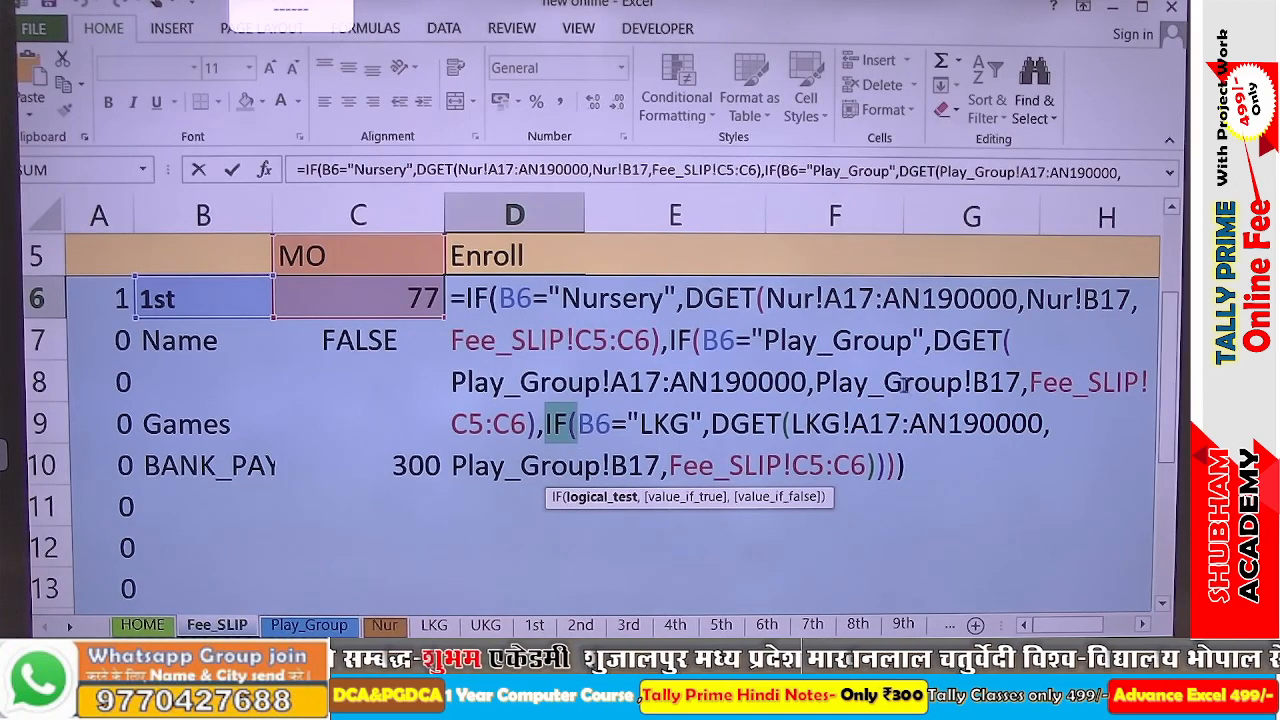
{"action": "left_click", "coordinate": [569, 431]}
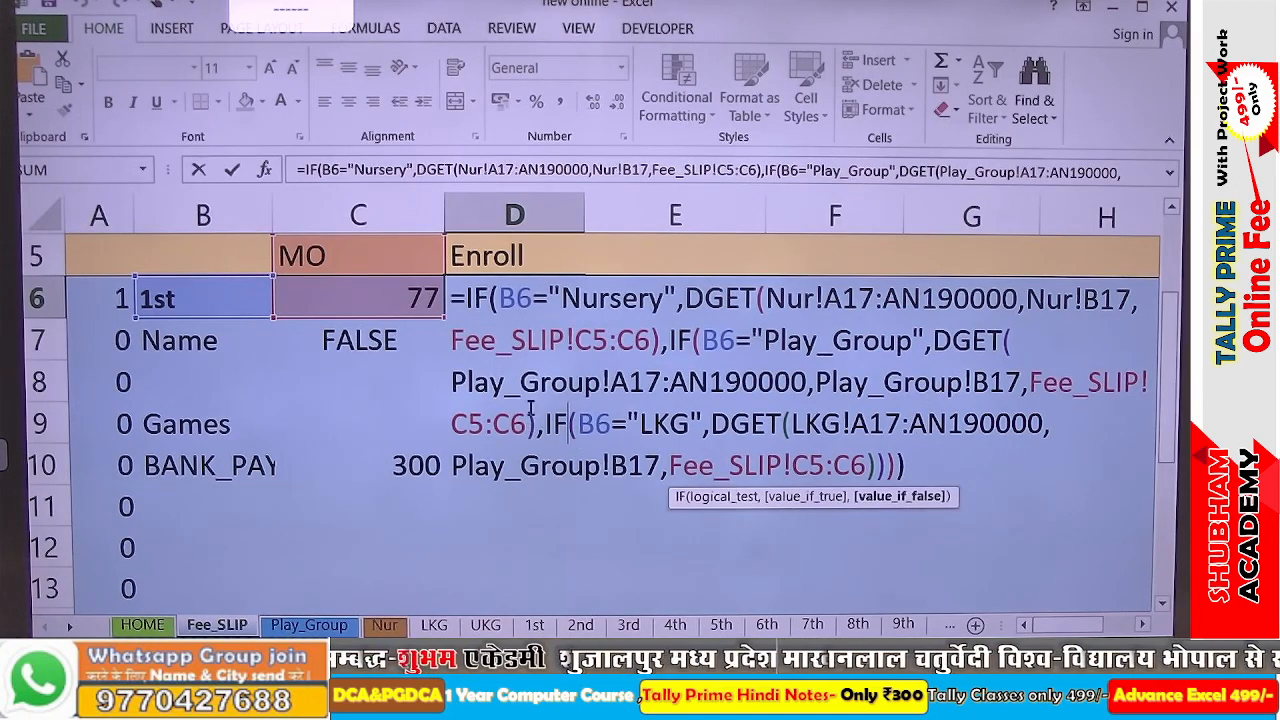
{"action": "left_click_drag", "start_coordinate": [547, 432], "coordinate": [882, 466]}
{"action": "key", "text": "ctrl+c"}
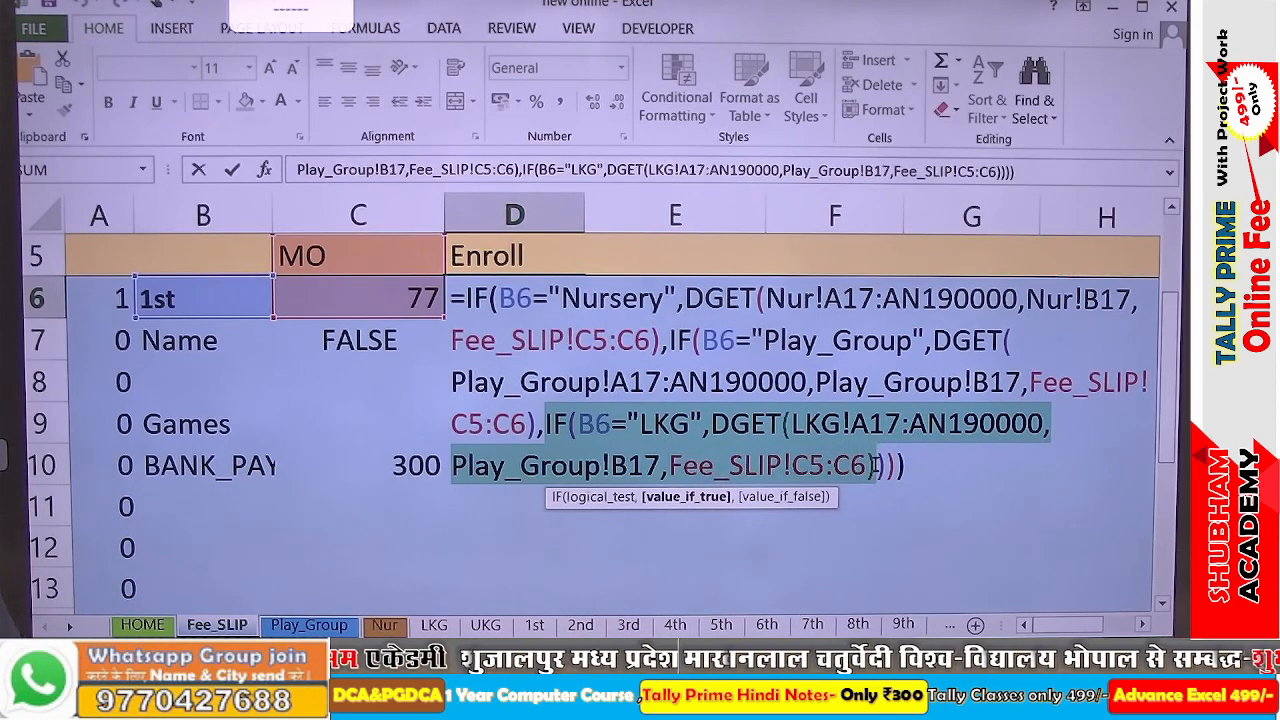
Add a comma and a second copy of the LKG clause before D6's final closing brackets, accepting the suggested correction
{"action": "left_click", "coordinate": [874, 465]}
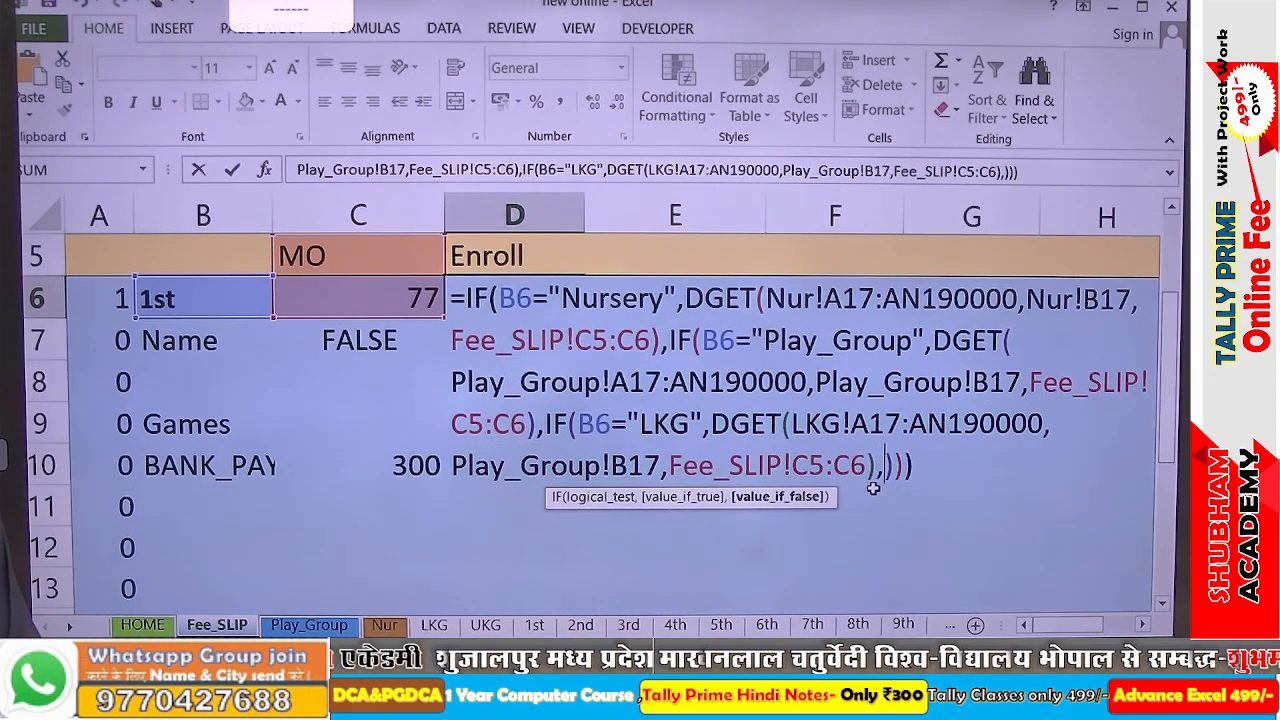
{"action": "type", "text": ",IF(B6=\"LKG\",DGET(LKG!A17:AN190000,Play_Group!B17,Fee_SLIP!C5:C6))"}
{"action": "key", "text": "Return"}
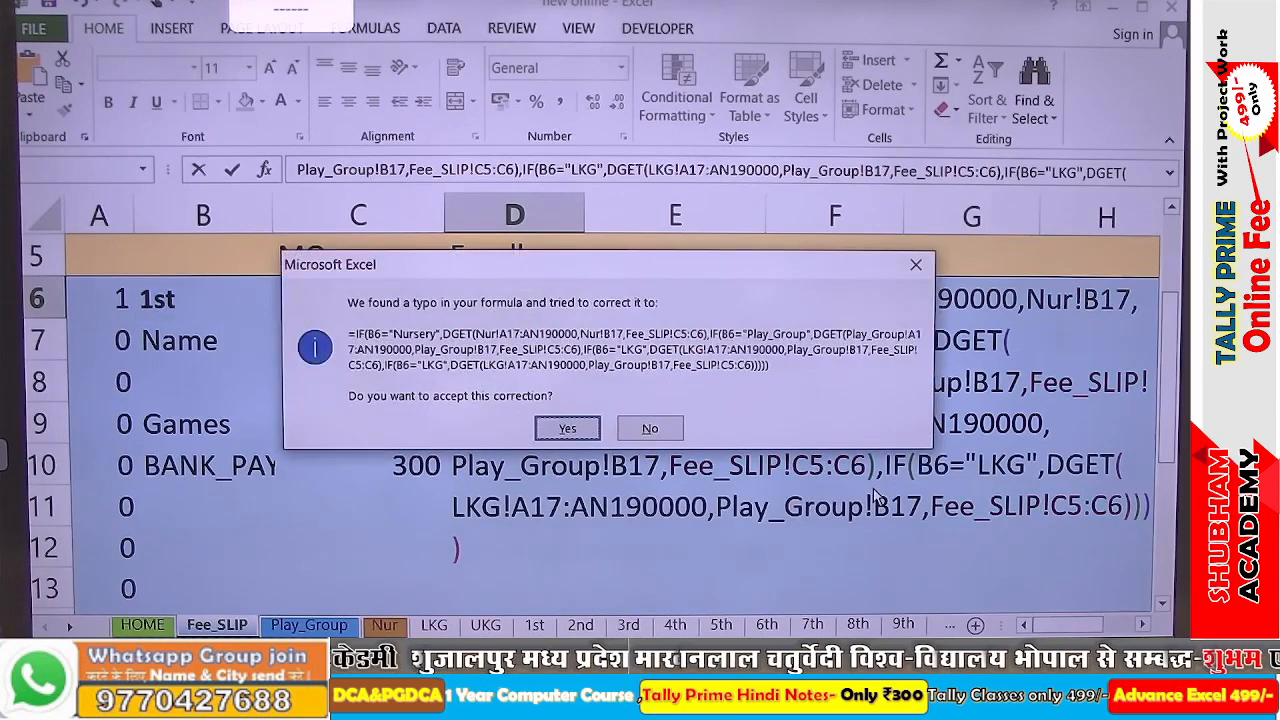
{"action": "key", "text": "Return"}
{"action": "key", "text": "Up"}
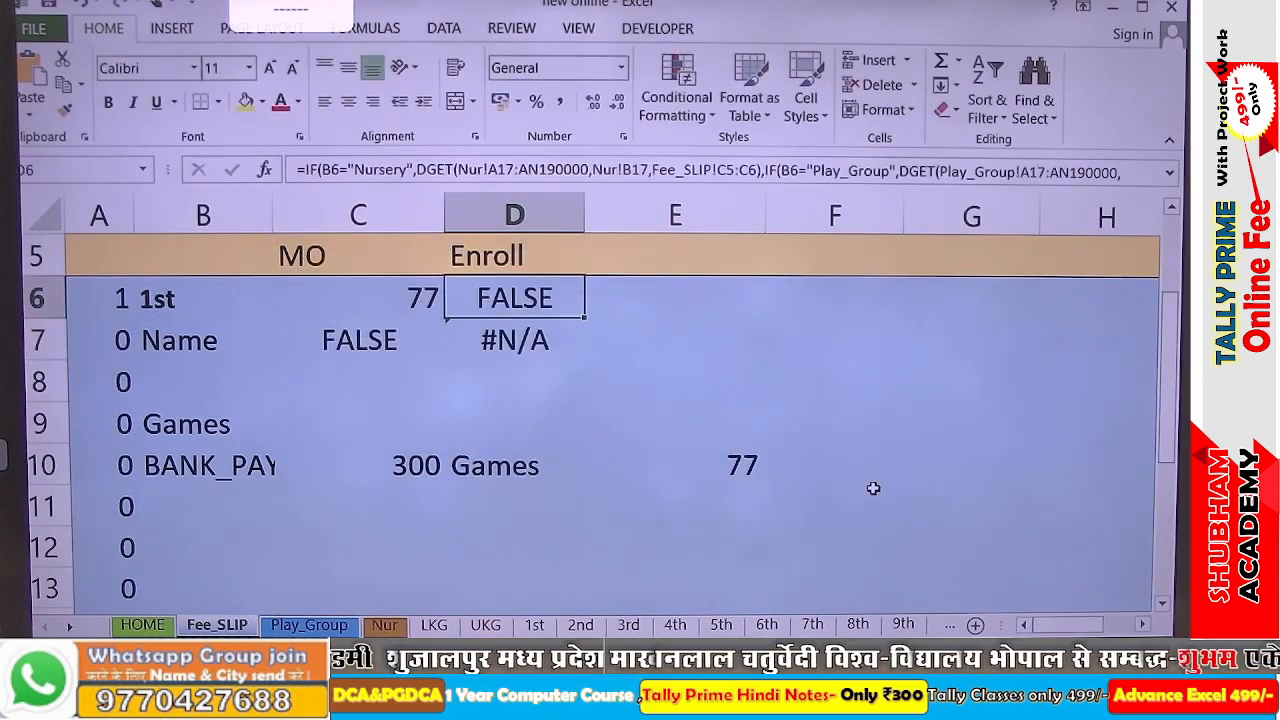
Append a comma and a third copy of the LKG clause to the D6 formula and accept the suggested correction
{"action": "double_click", "coordinate": [512, 304]}
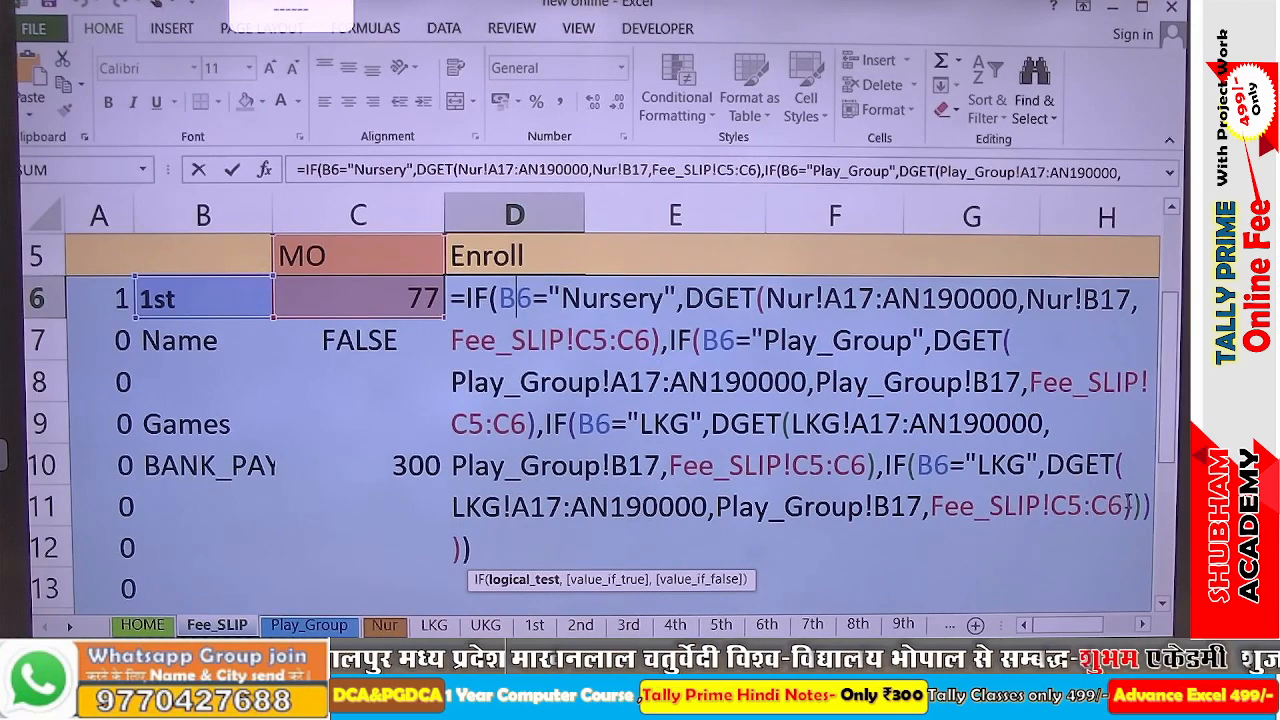
{"action": "left_click", "coordinate": [1130, 506]}
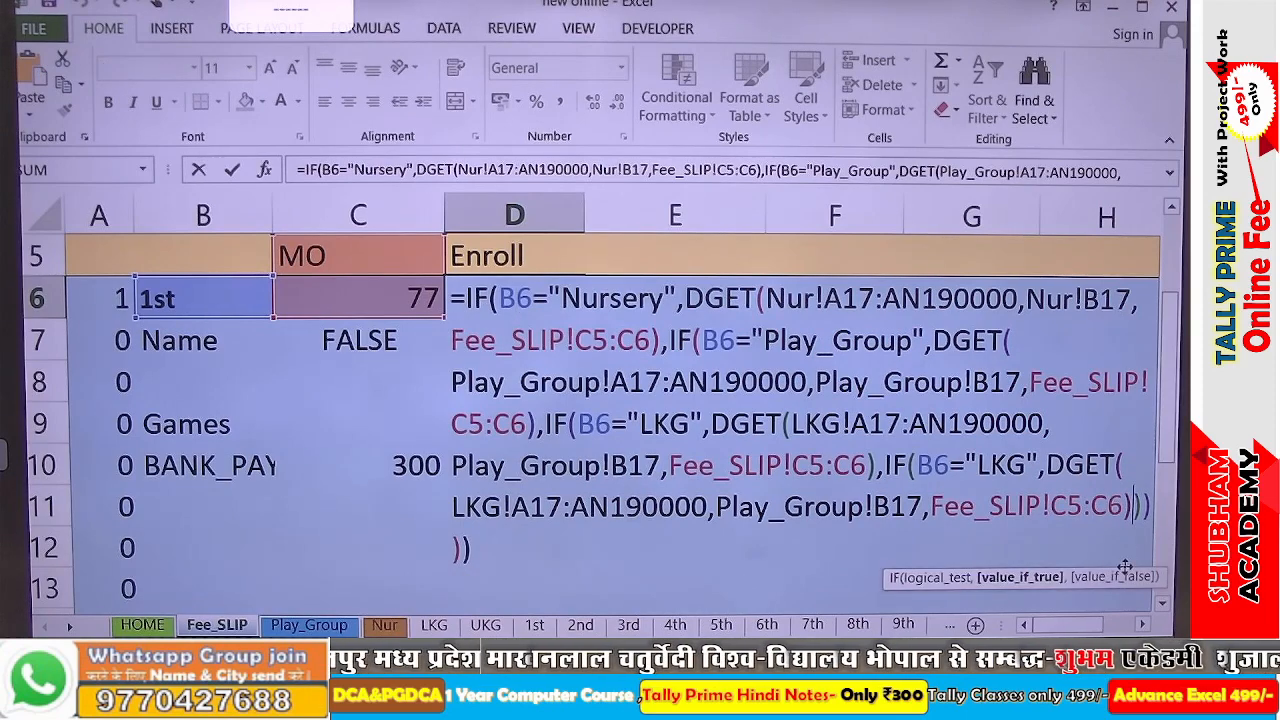
{"action": "type", "text": ","}
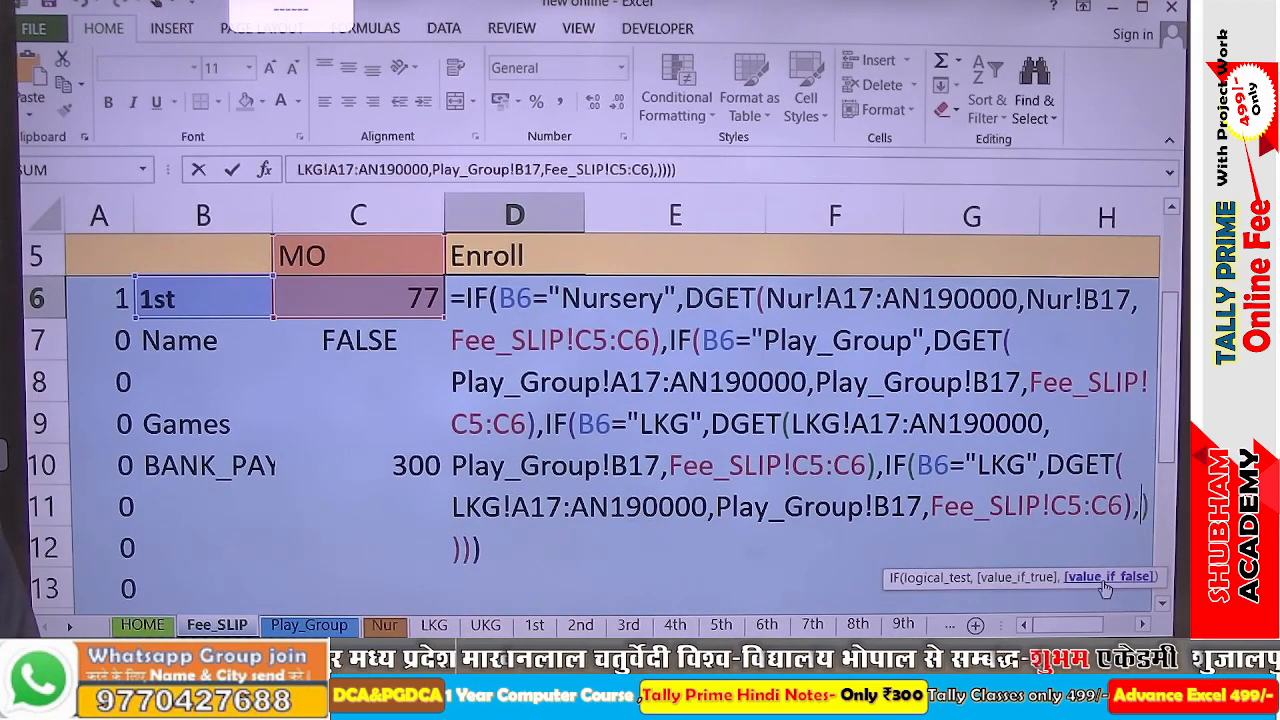
{"action": "key", "text": "ctrl+v"}
{"action": "key", "text": "Return"}
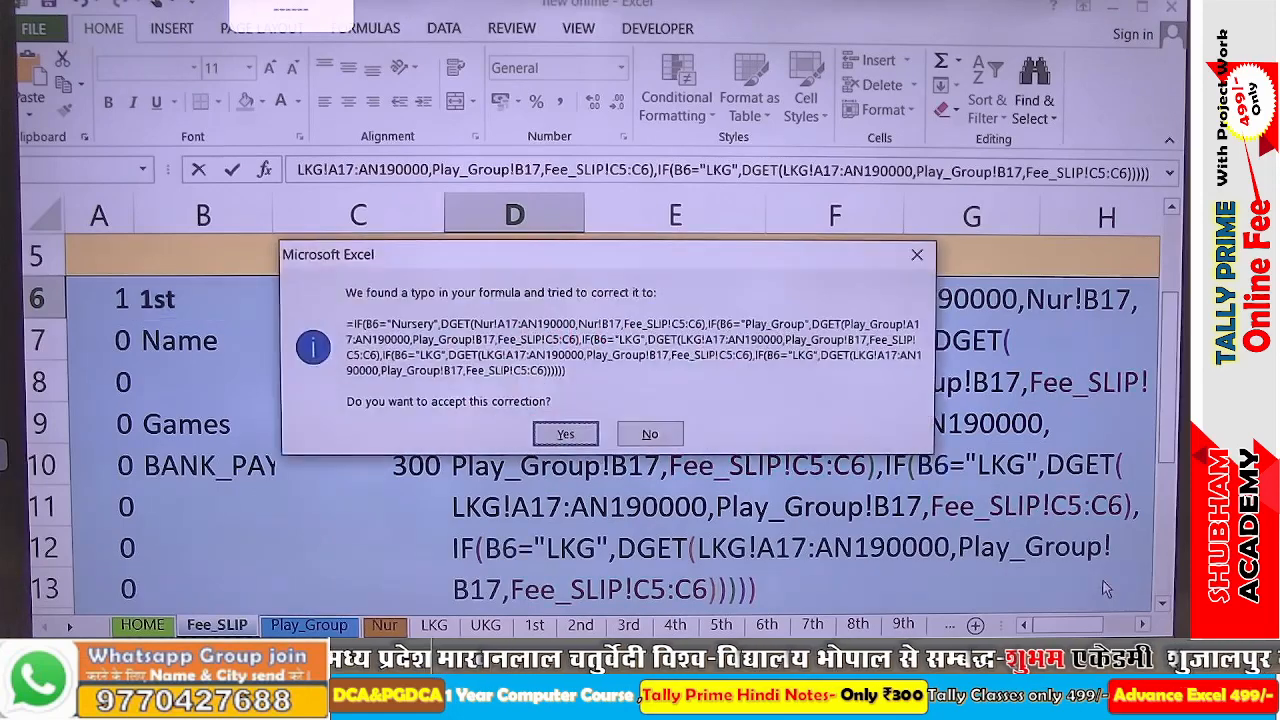
{"action": "key", "text": "Return"}
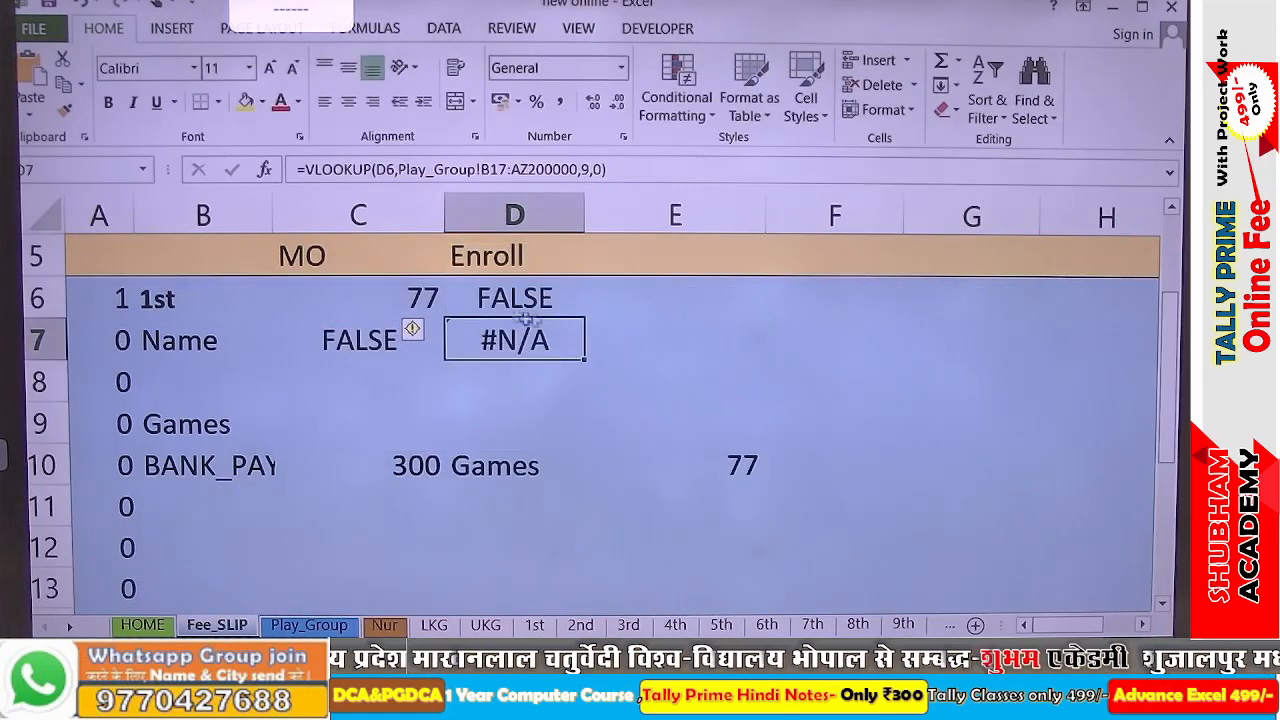
Append a comma and a fourth copy of the LKG clause to the D6 formula and commit it with the suggested correction
{"action": "left_click", "coordinate": [486, 298]}
{"action": "double_click", "coordinate": [488, 298]}
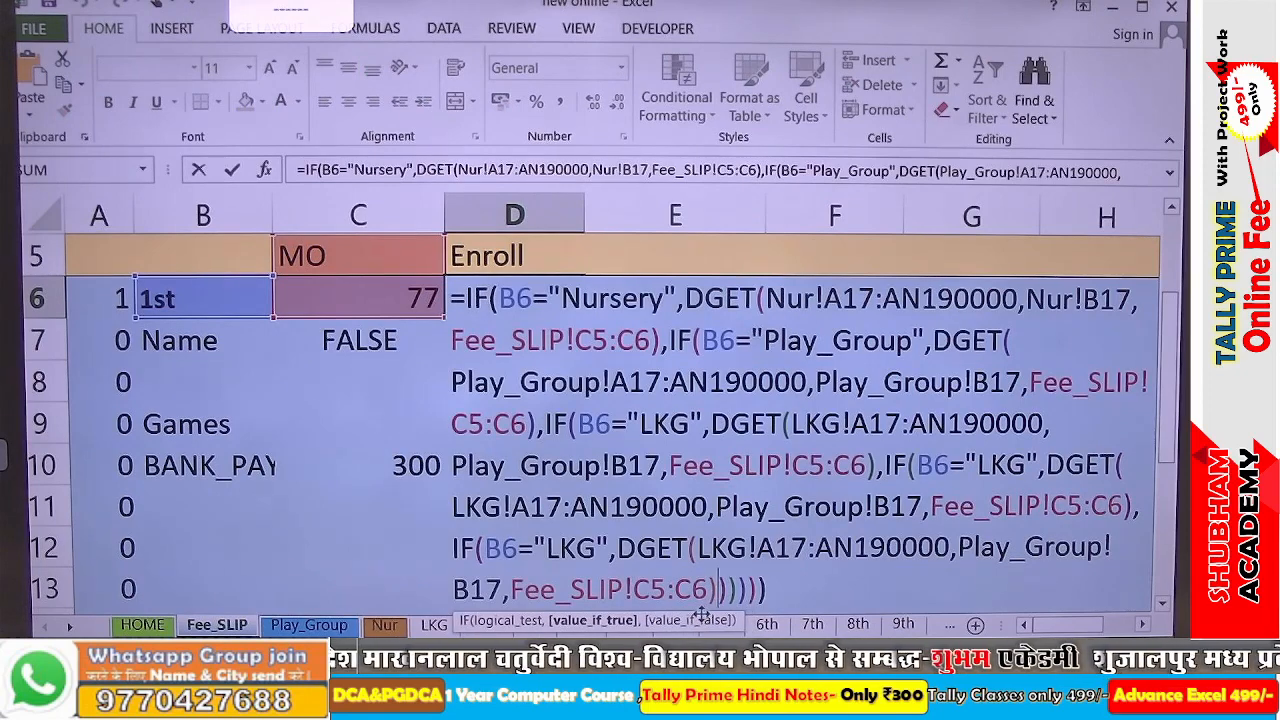
{"action": "type", "text": ",IF(B6=\"LKG\",DGET(LKG!A17:AN190000,Play_Group!B17,Fee_SLIP!C5:C6)"}
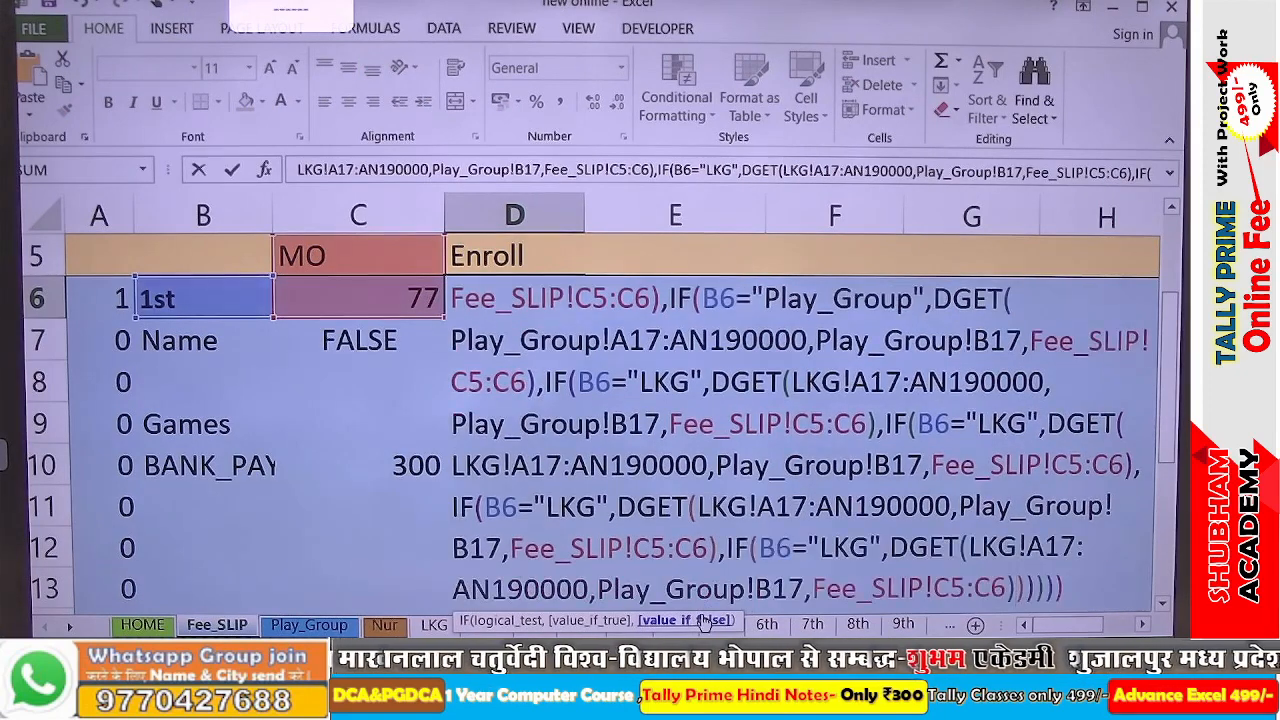
{"action": "key", "text": "Return"}
{"action": "key", "text": "Return"}
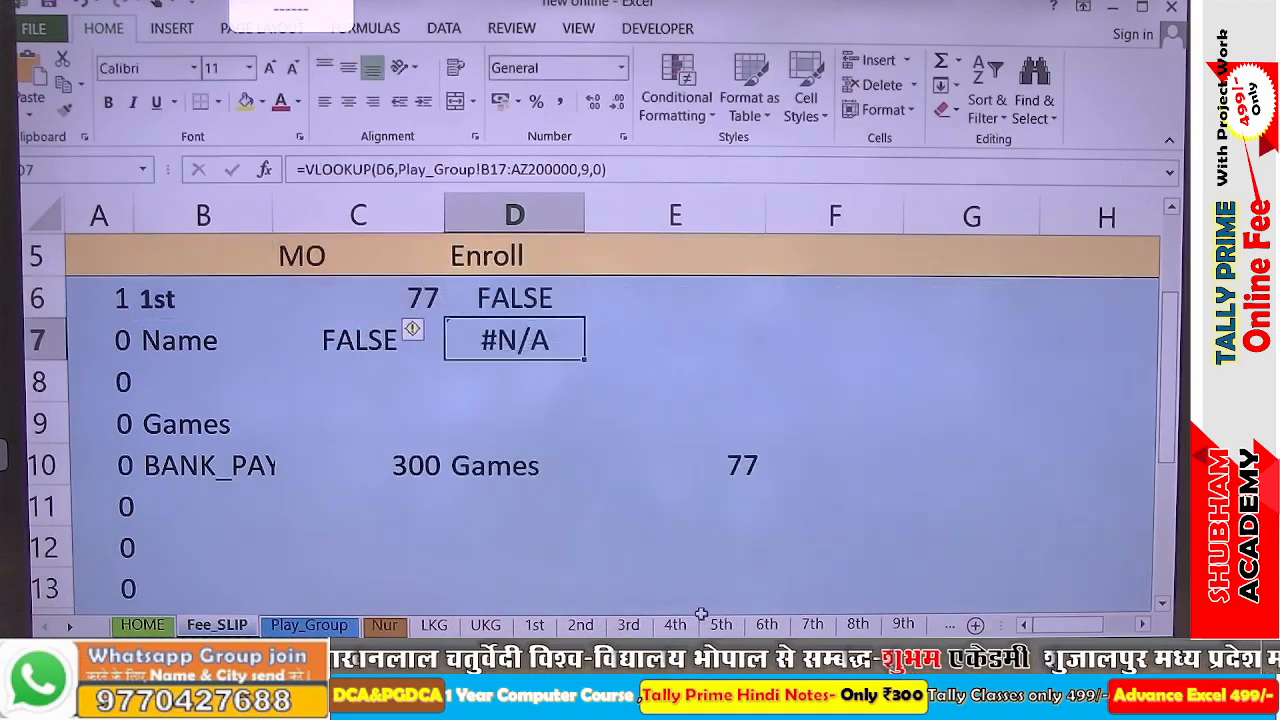
{"action": "key", "text": "Up"}
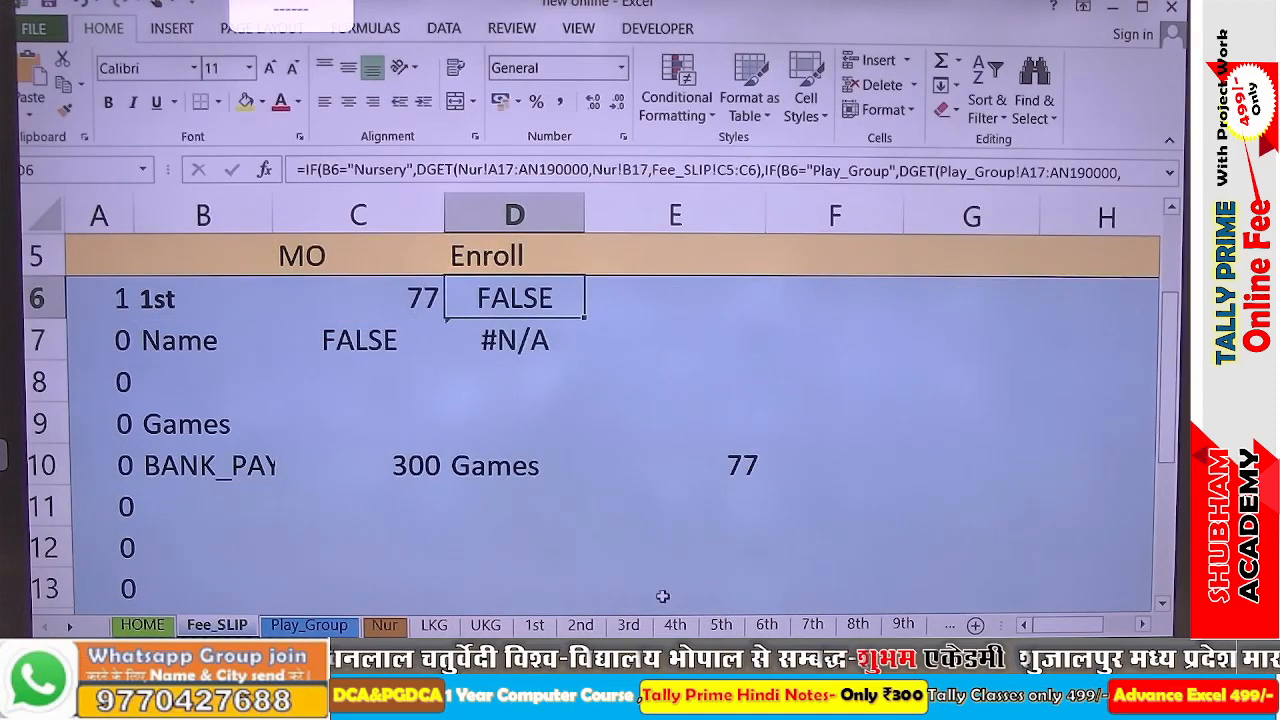
Copy the entire D6 formula, from =IF(B6="Nursery" through the last closing bracket
{"action": "double_click", "coordinate": [525, 308]}
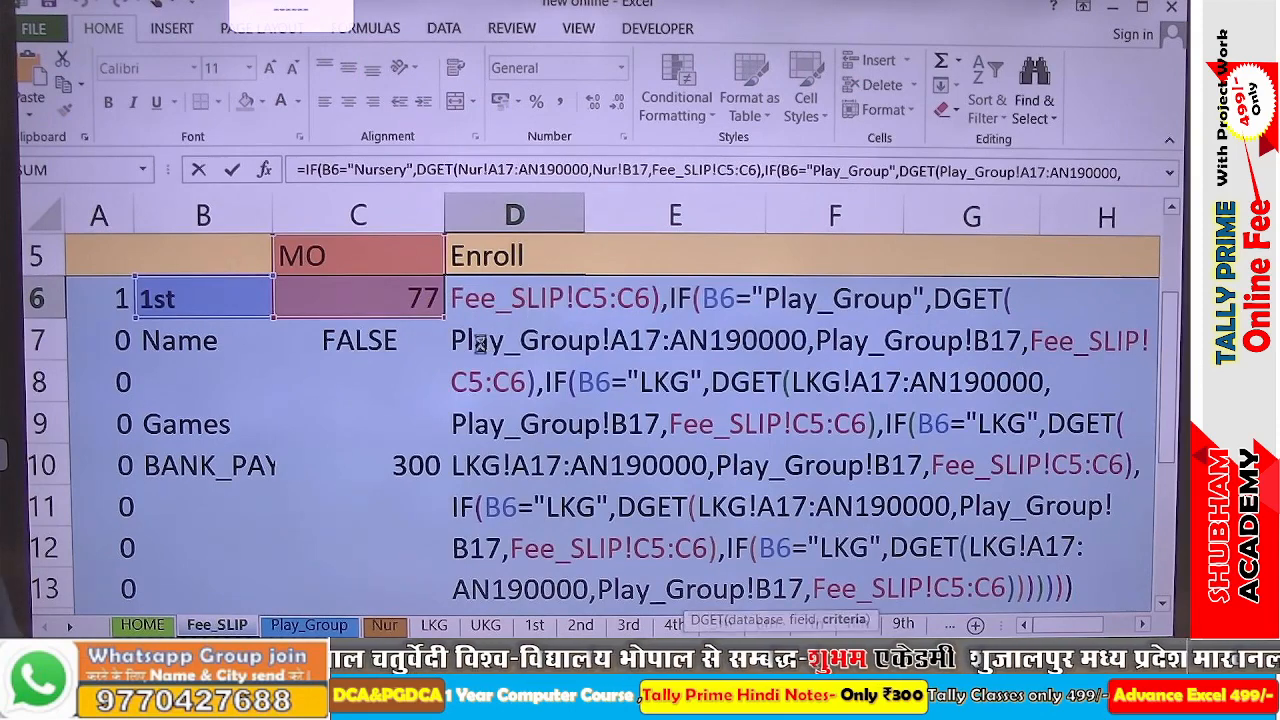
{"action": "left_click", "coordinate": [689, 171]}
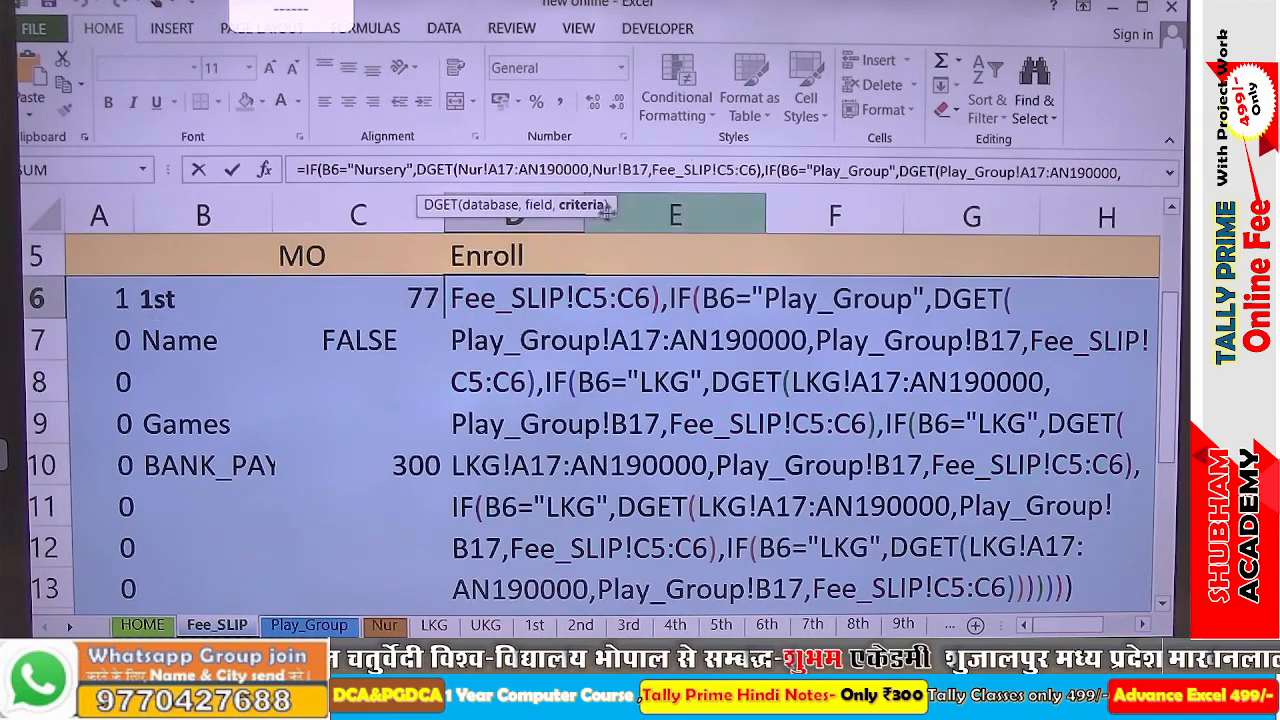
{"action": "left_click", "coordinate": [598, 171]}
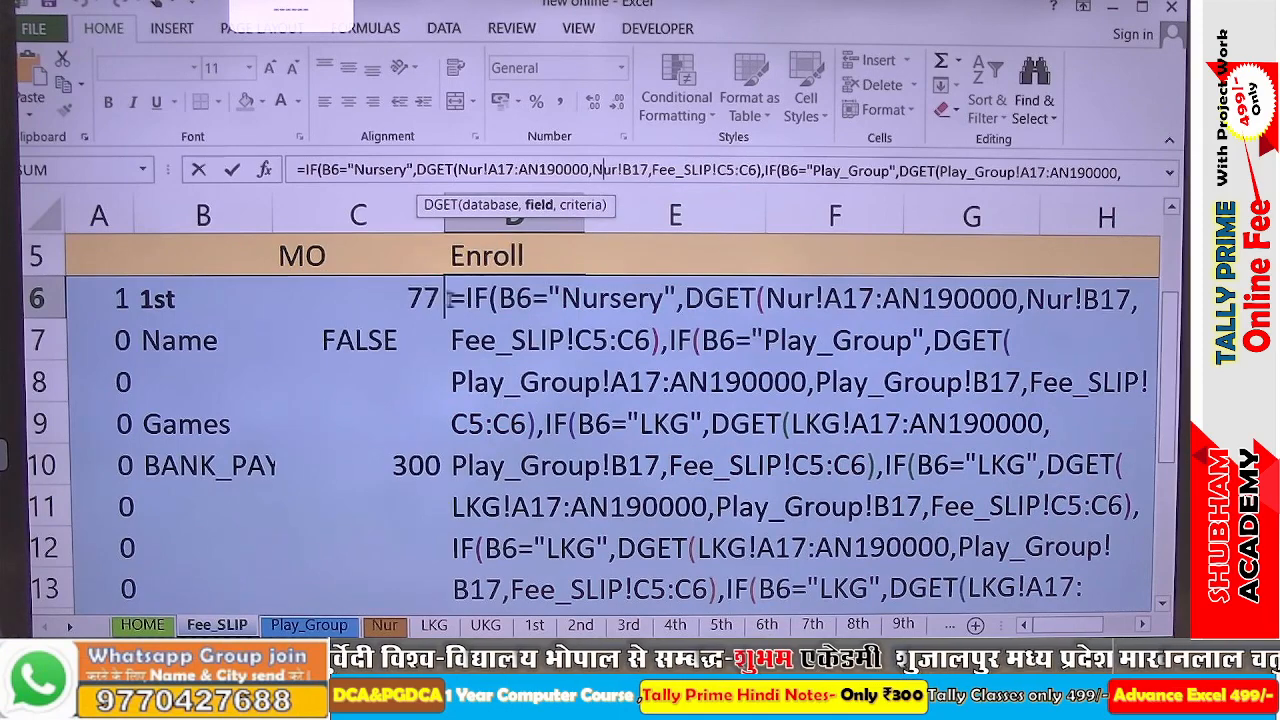
{"action": "left_click_drag", "start_coordinate": [457, 302], "coordinate": [1075, 598]}
{"action": "key", "text": "ctrl+c"}
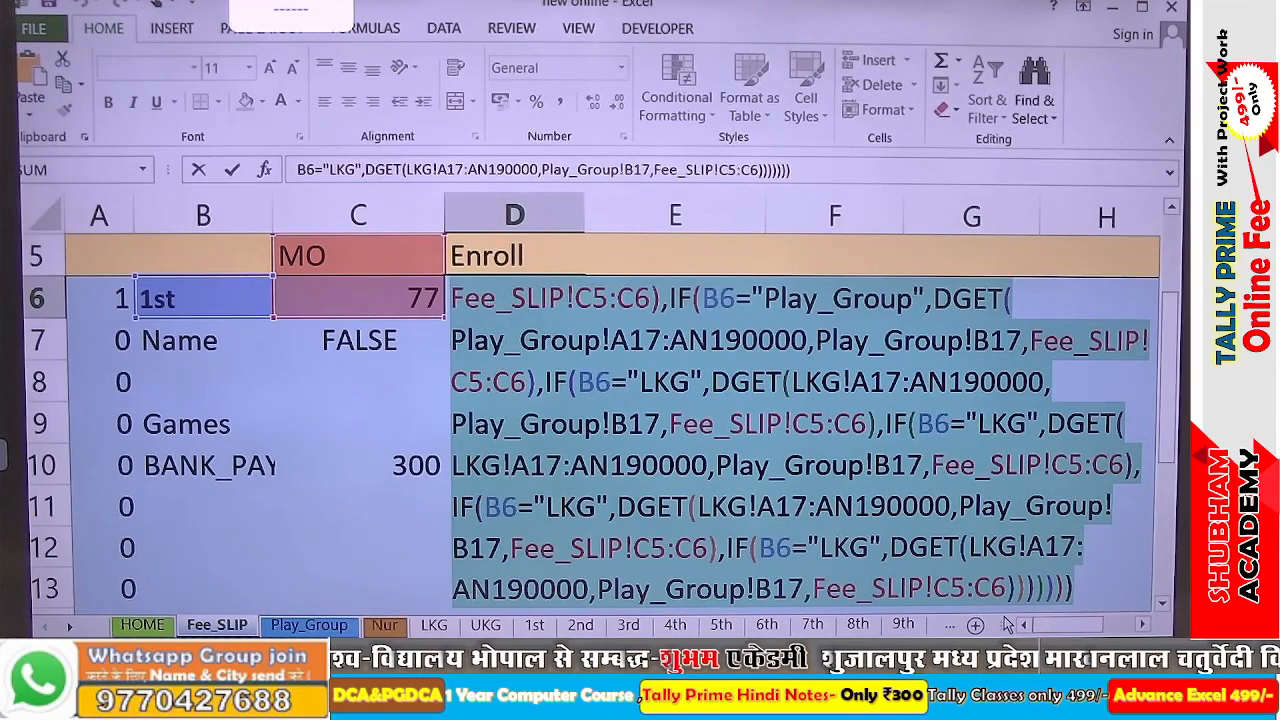
Switch to Word 2013 and paste the copied formula into a new blank document
{"action": "key", "text": "super"}
{"action": "type", "text": "word"}
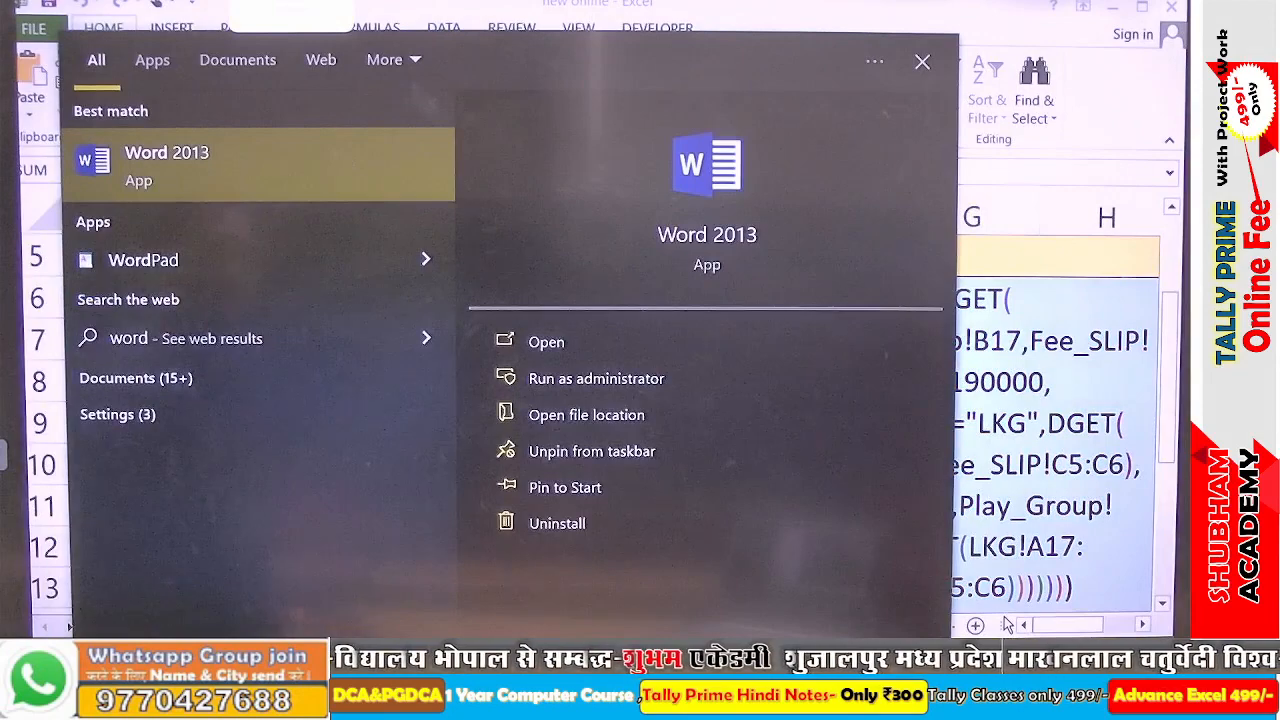
{"action": "key", "text": "Return"}
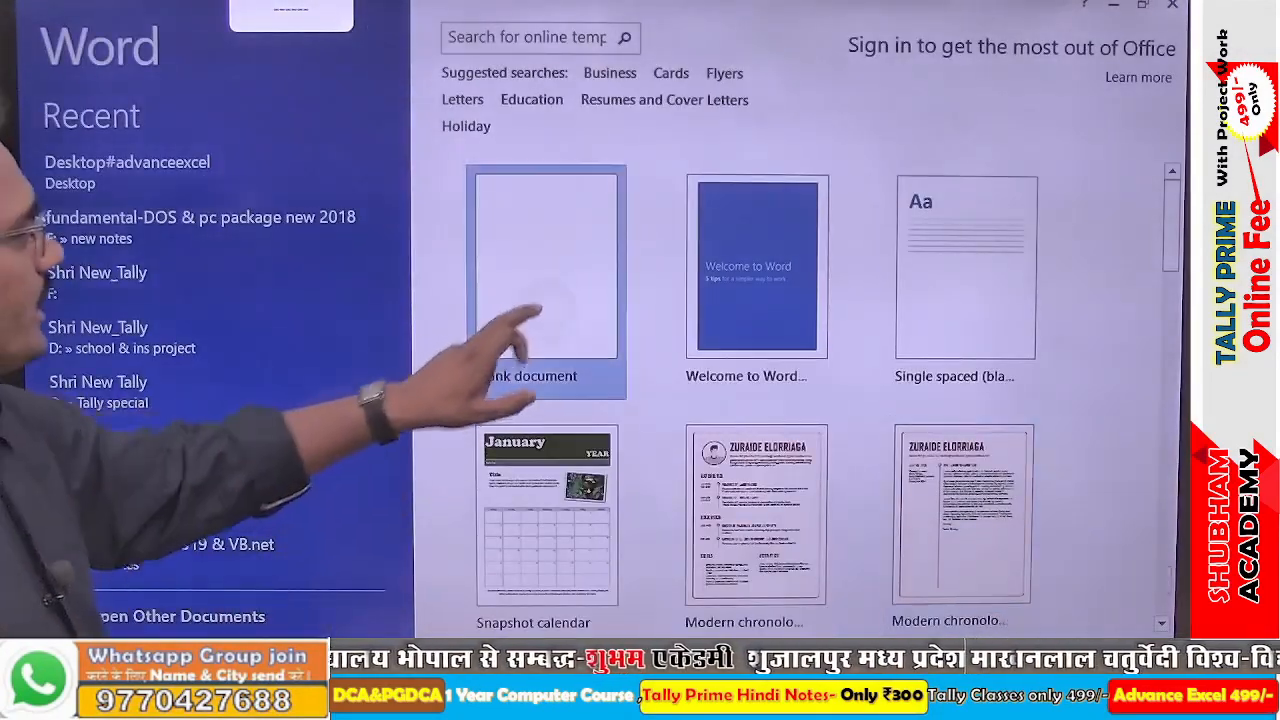
{"action": "key", "text": "Return"}
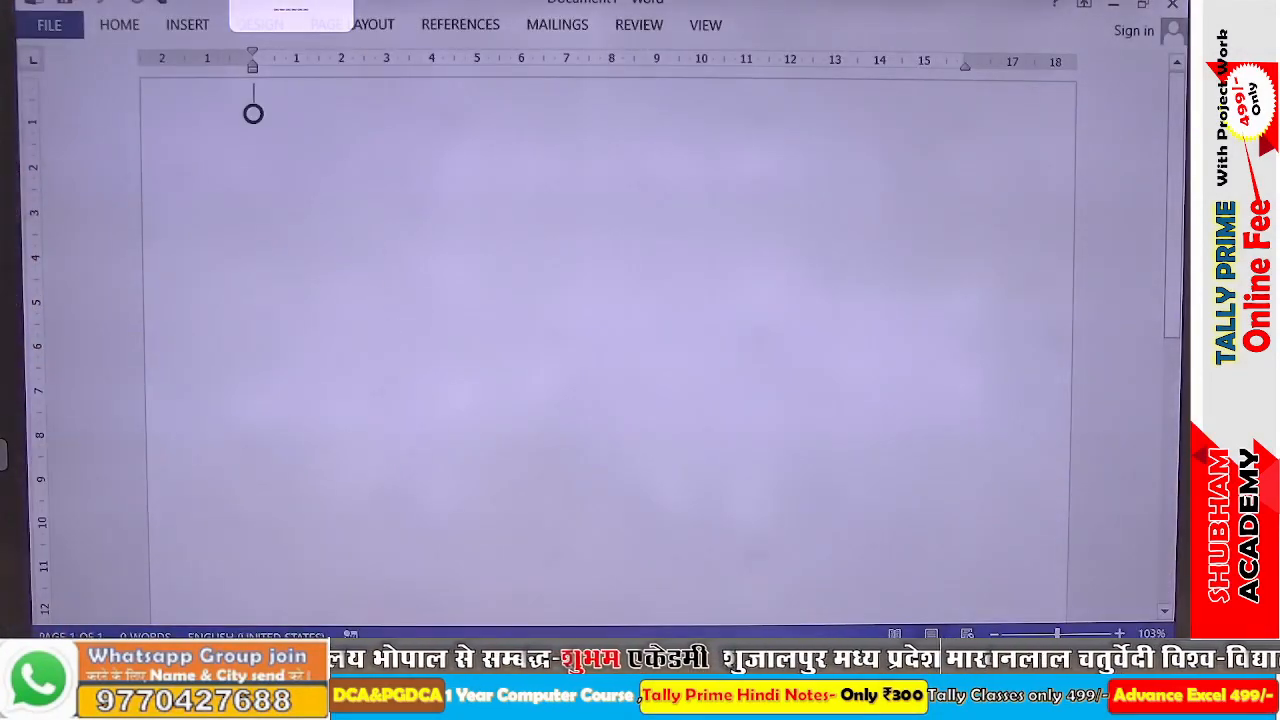
{"action": "key", "text": "ctrl+v"}
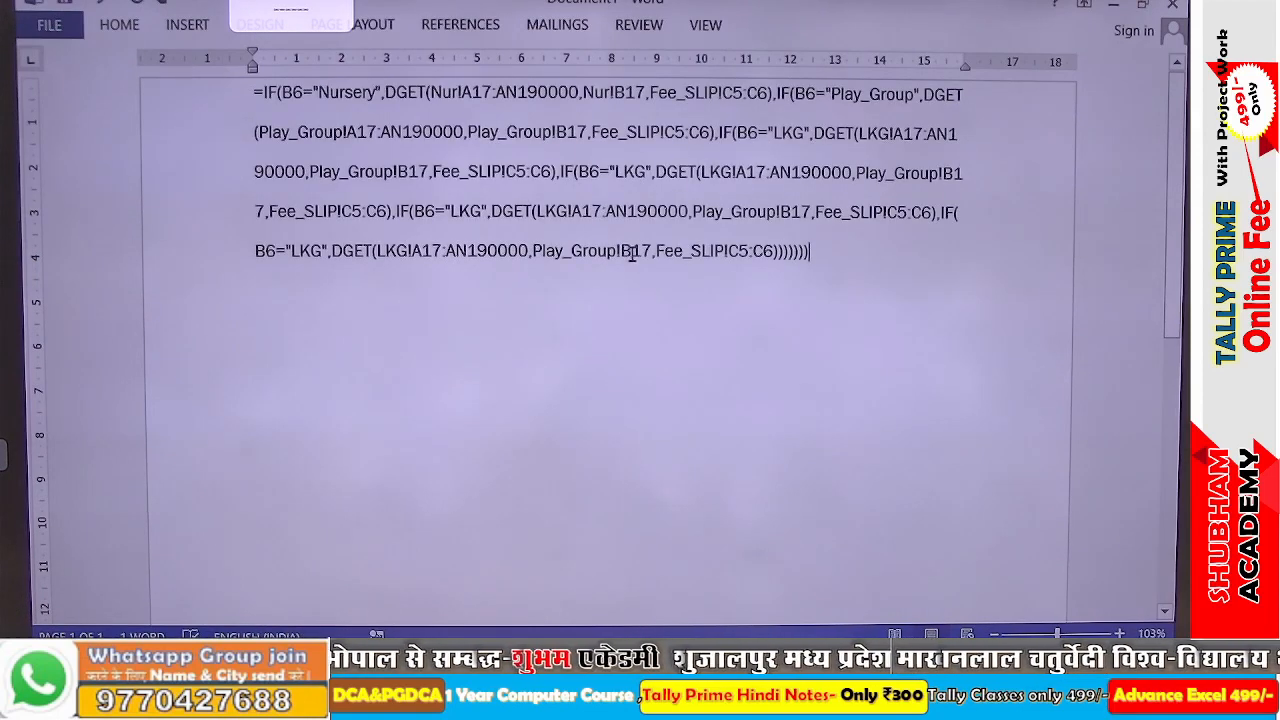
Enlarge the font of the whole pasted formula by two size steps
{"action": "key", "text": "ctrl+a"}
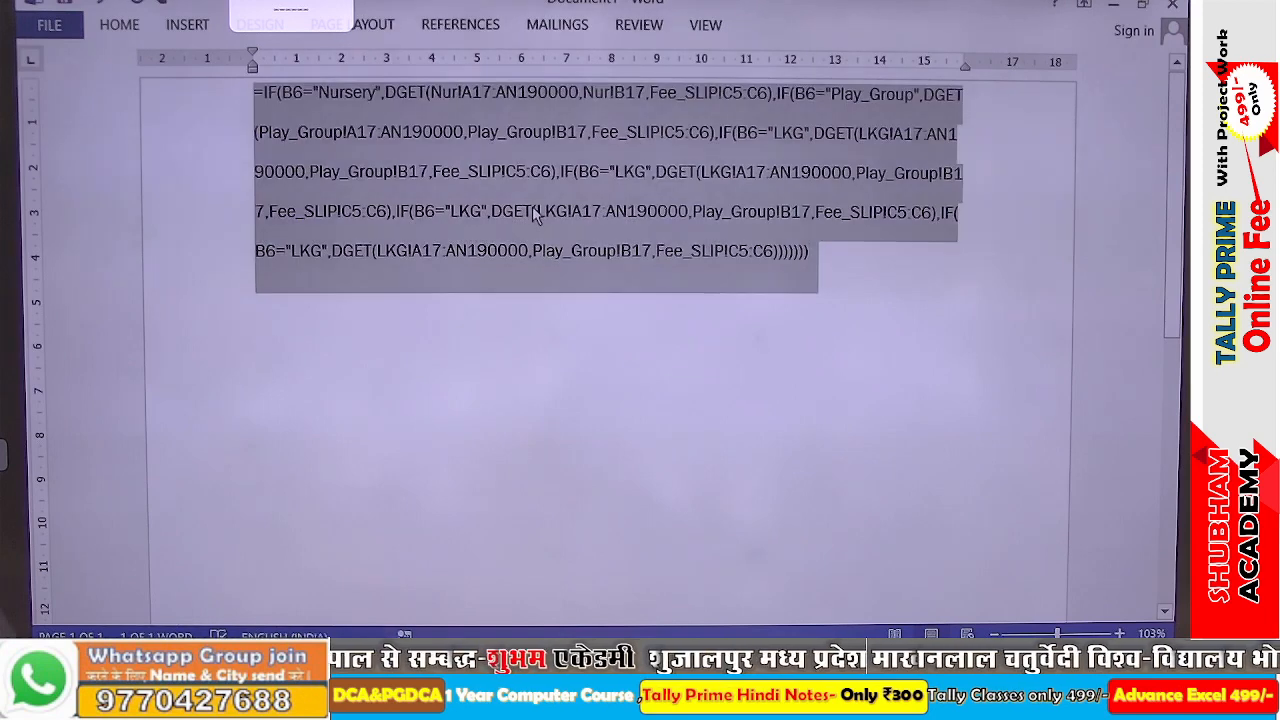
{"action": "key", "text": "ctrl+shift+period"}
{"action": "key", "text": "ctrl+shift+period"}
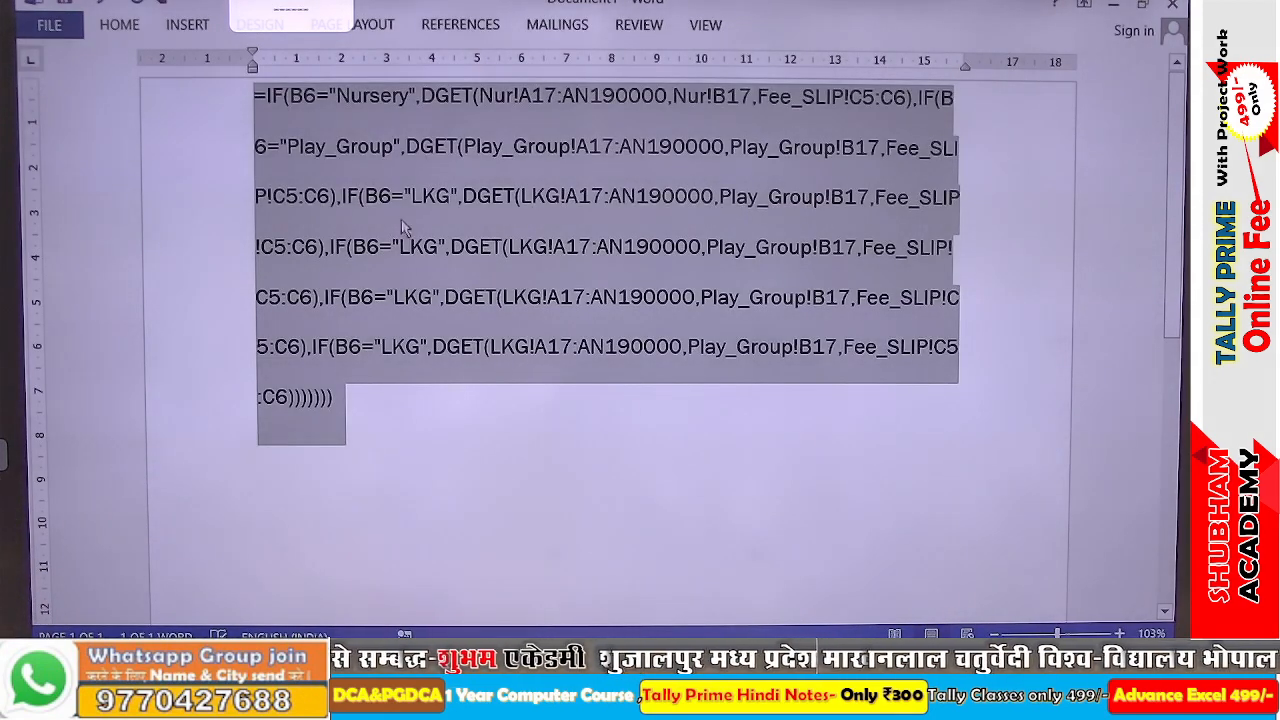
{"action": "left_click", "coordinate": [449, 172]}
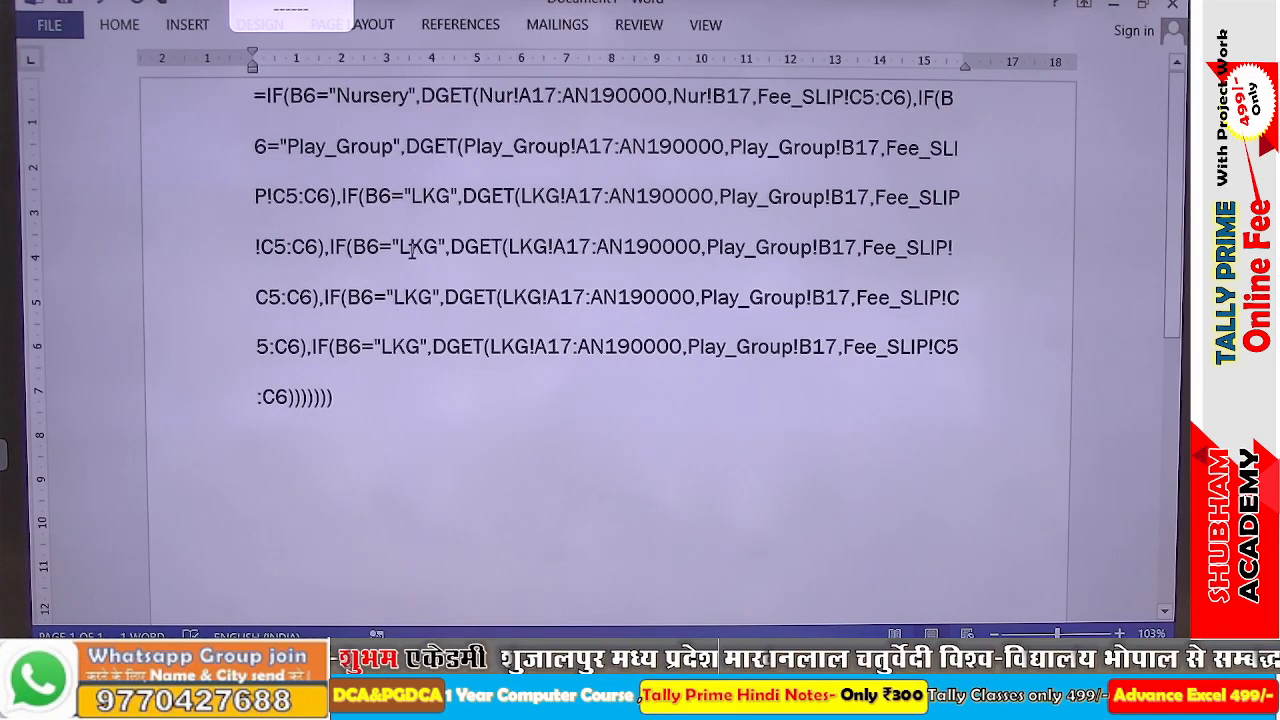
In the second LKG clause, change both the B6 condition and the DGET sheet reference to UKG
{"action": "key", "text": "BackSpace"}
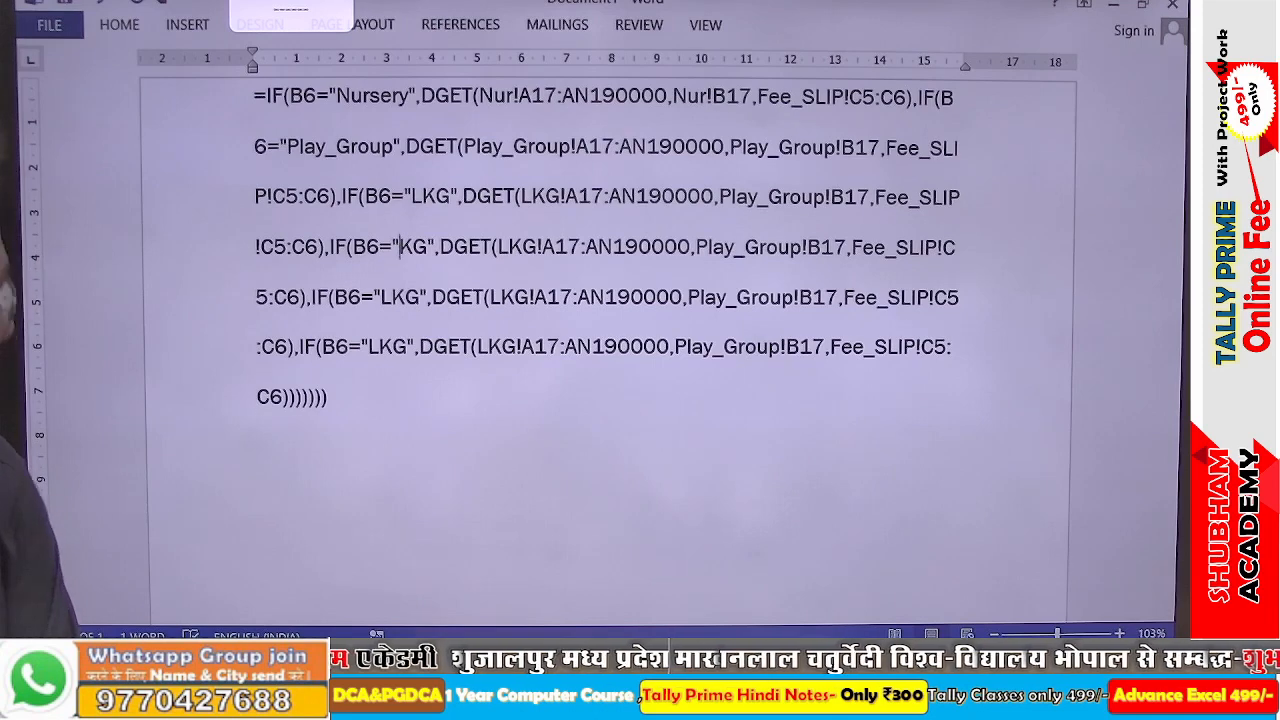
{"action": "type", "text": "U"}
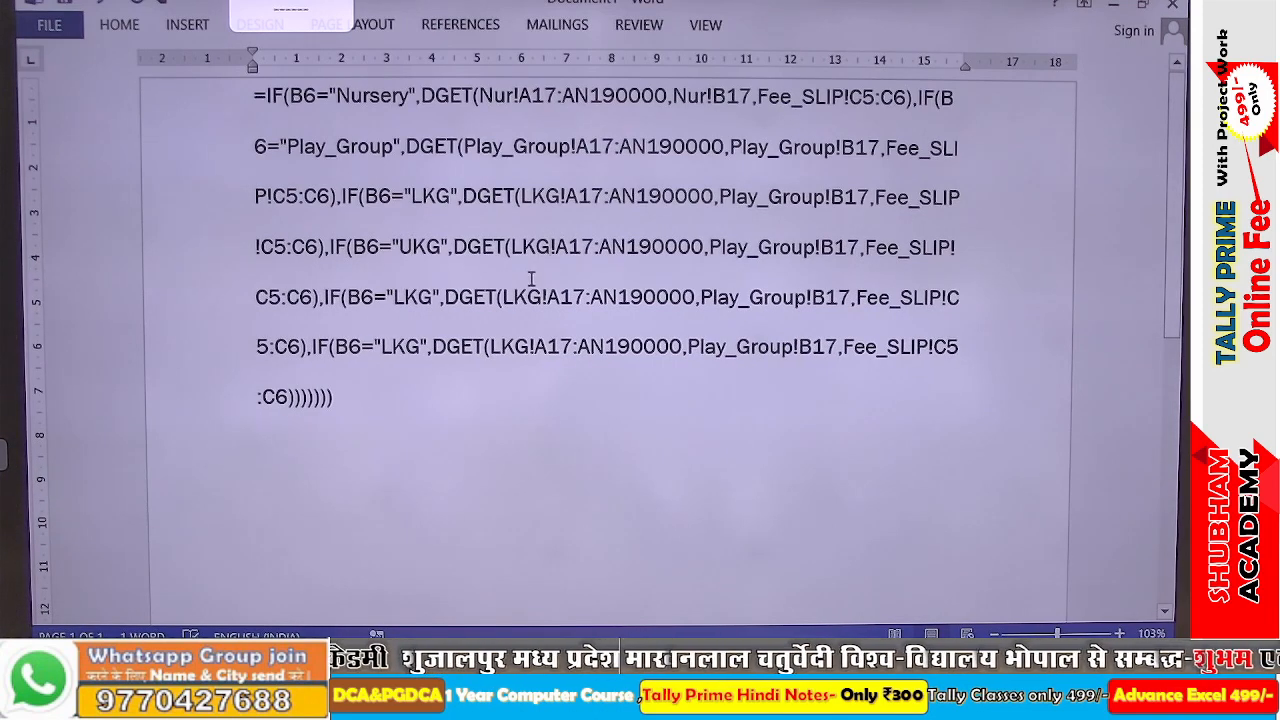
{"action": "key", "text": "BackSpace"}
{"action": "key", "text": "BackSpace"}
{"action": "key", "text": "BackSpace"}
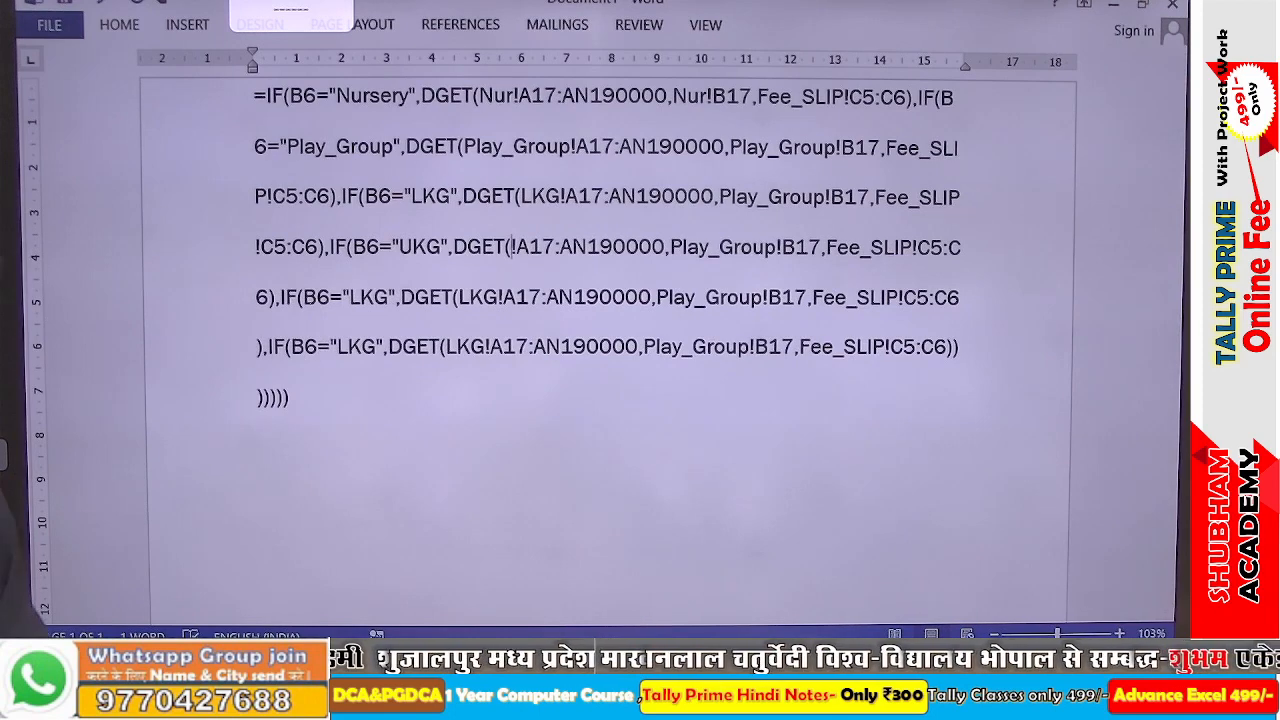
{"action": "type", "text": "UKG"}
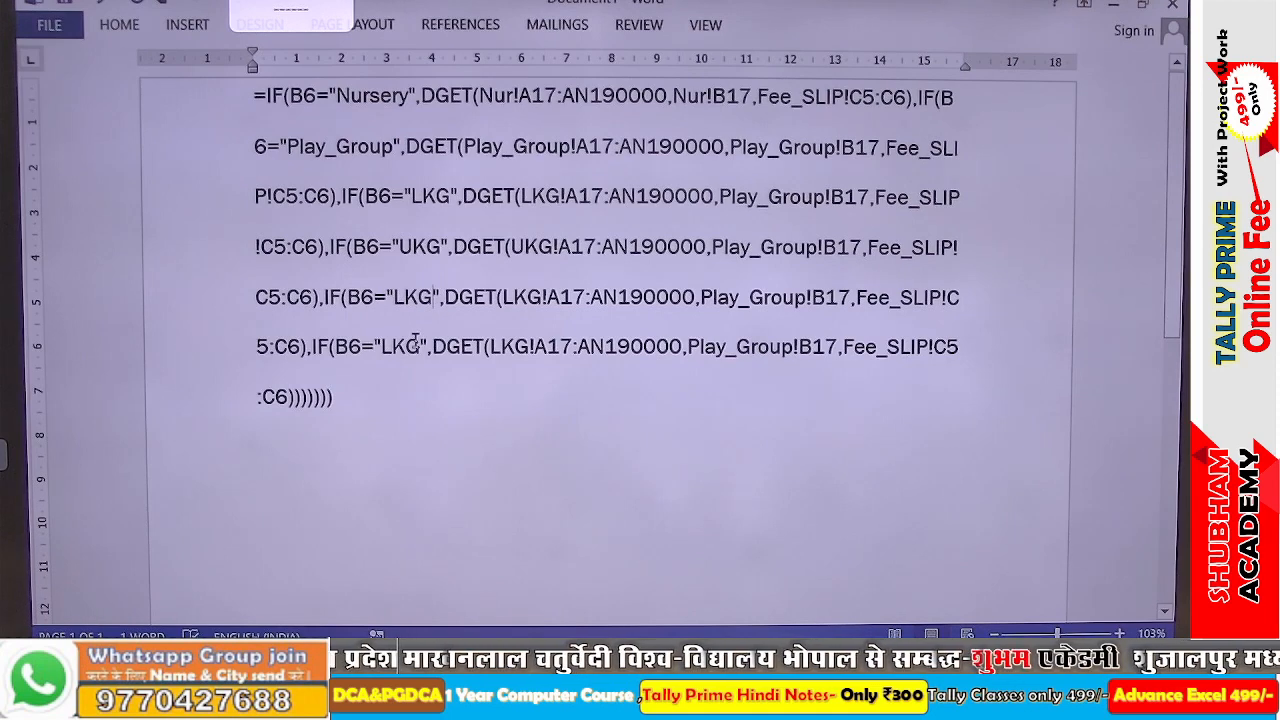
In the LKG clause right after the UKG clause, change both the B6 condition and the DGET sheet reference to 1st
{"action": "key", "text": "BackSpace"}
{"action": "key", "text": "BackSpace"}
{"action": "key", "text": "BackSpace"}
{"action": "type", "text": "1st"}
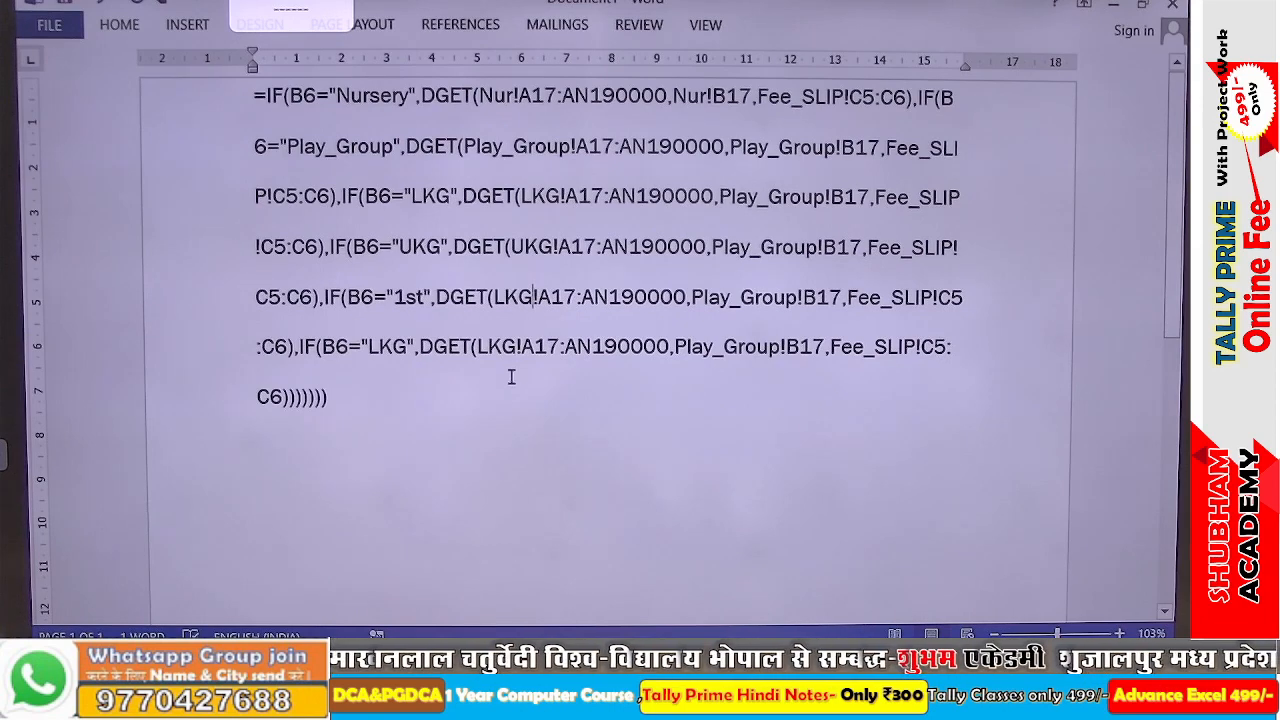
{"action": "key", "text": "BackSpace"}
{"action": "key", "text": "BackSpace"}
{"action": "key", "text": "BackSpace"}
{"action": "type", "text": "1"}
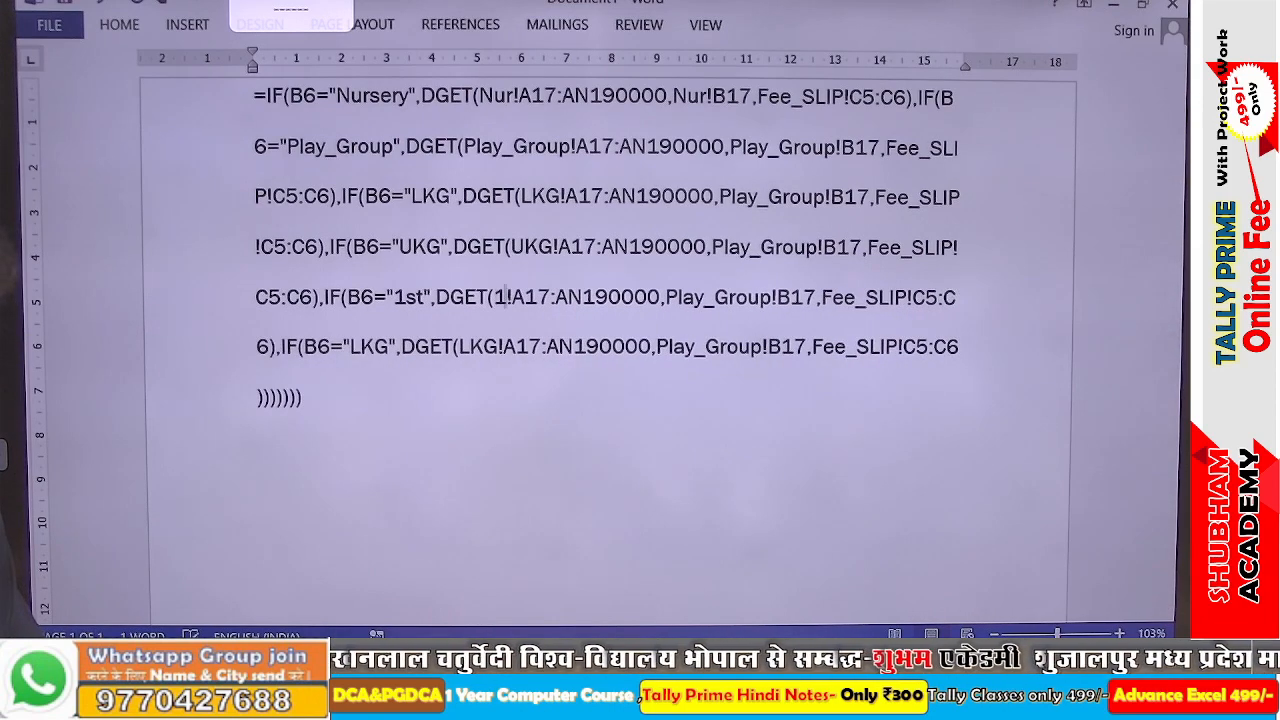
{"action": "type", "text": "st"}
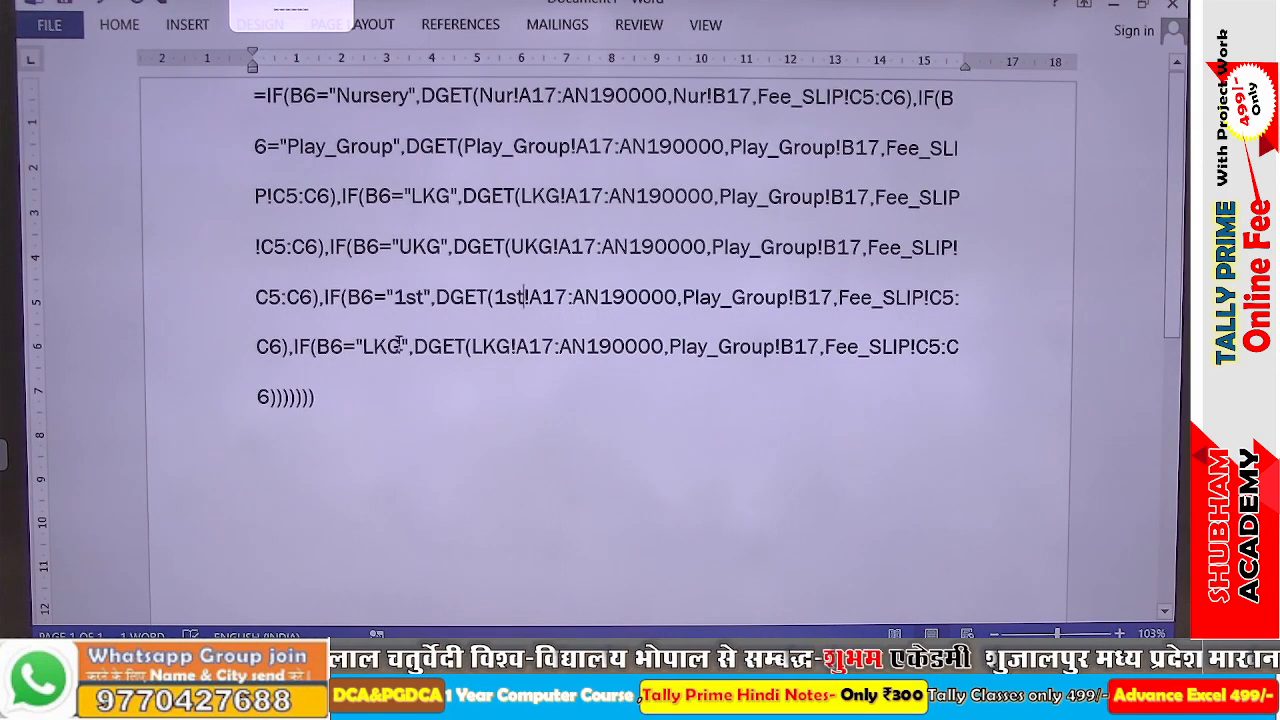
In the last LKG clause, change both the B6 condition and the DGET sheet reference to 2nd
{"action": "key", "text": "BackSpace"}
{"action": "key", "text": "BackSpace"}
{"action": "key", "text": "BackSpace"}
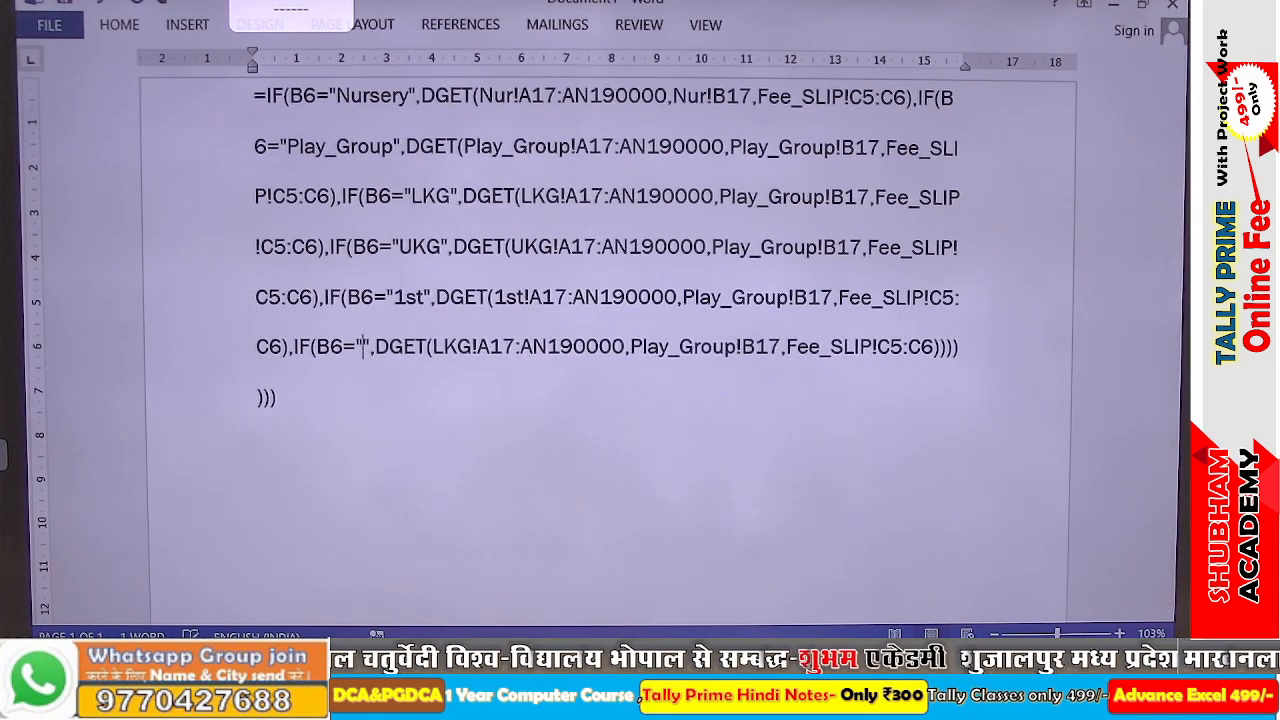
{"action": "type", "text": "2nd"}
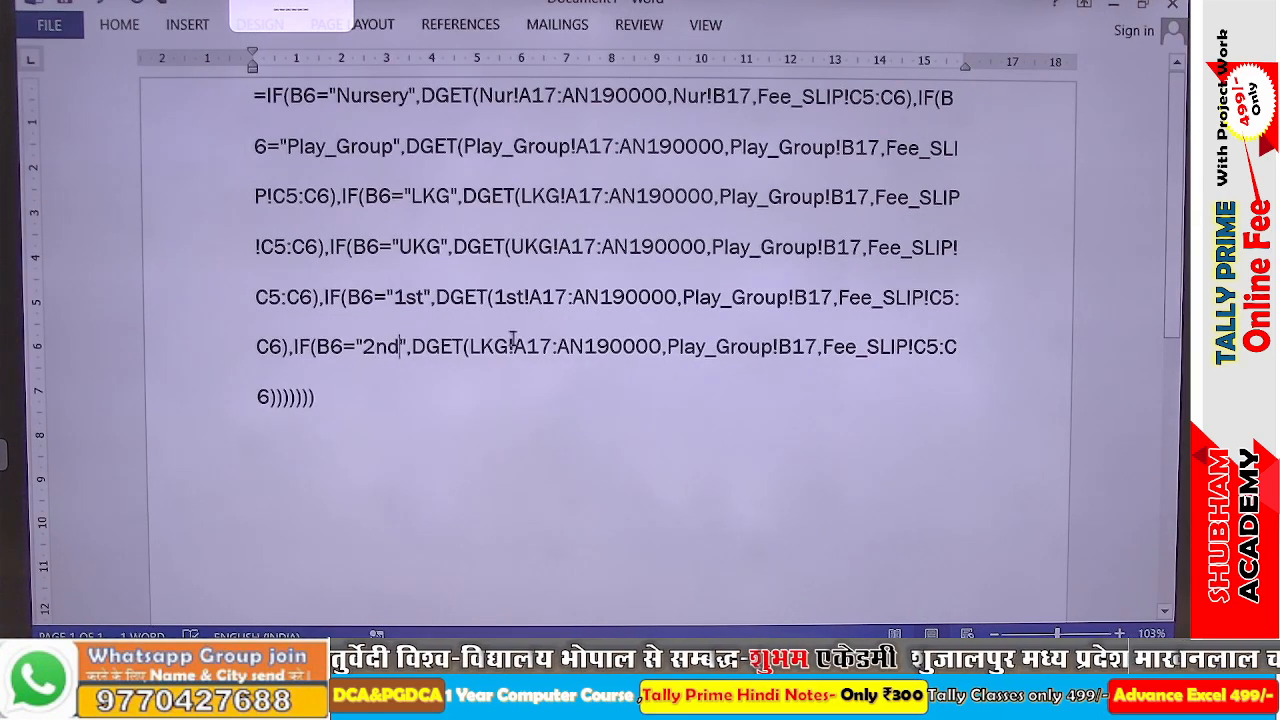
{"action": "key", "text": "BackSpace"}
{"action": "key", "text": "BackSpace"}
{"action": "key", "text": "BackSpace"}
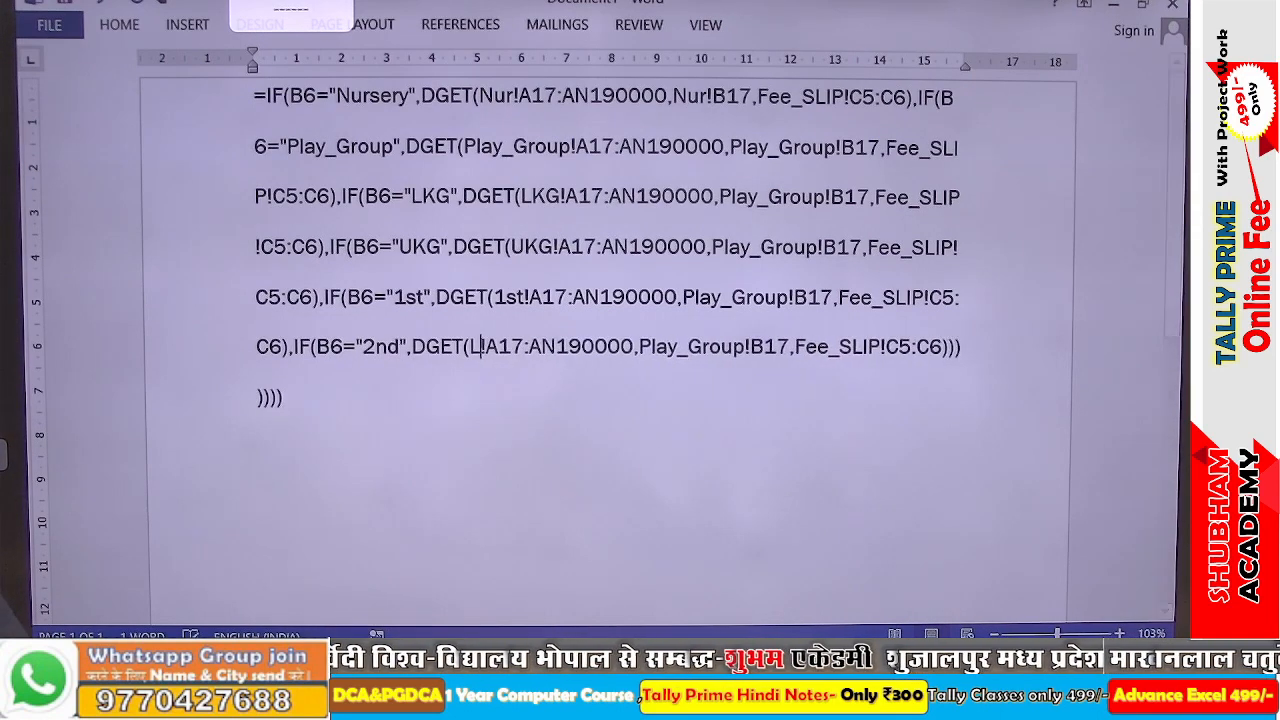
{"action": "type", "text": "2nd"}
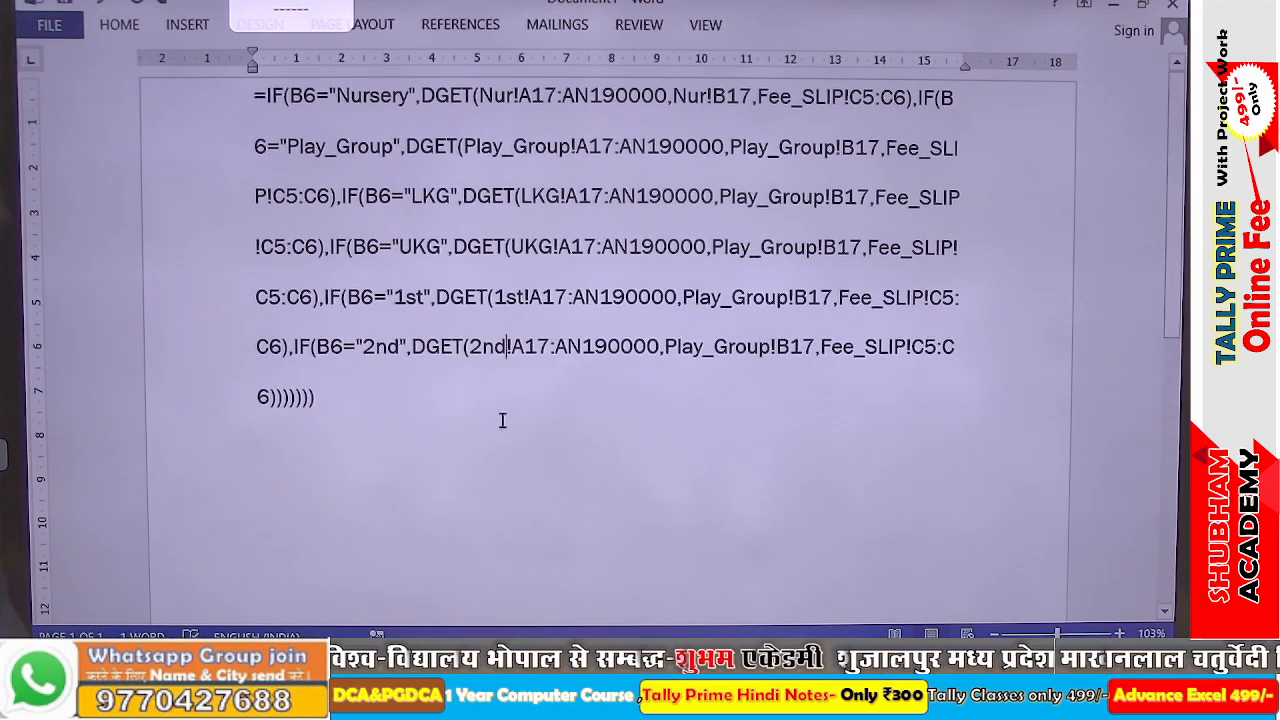
Copy the whole edited formula from Word, switch to Excel and replace the formula in Fee_SLIP cell D6 with it
{"action": "key", "text": "ctrl+a"}
{"action": "key", "text": "ctrl+c"}
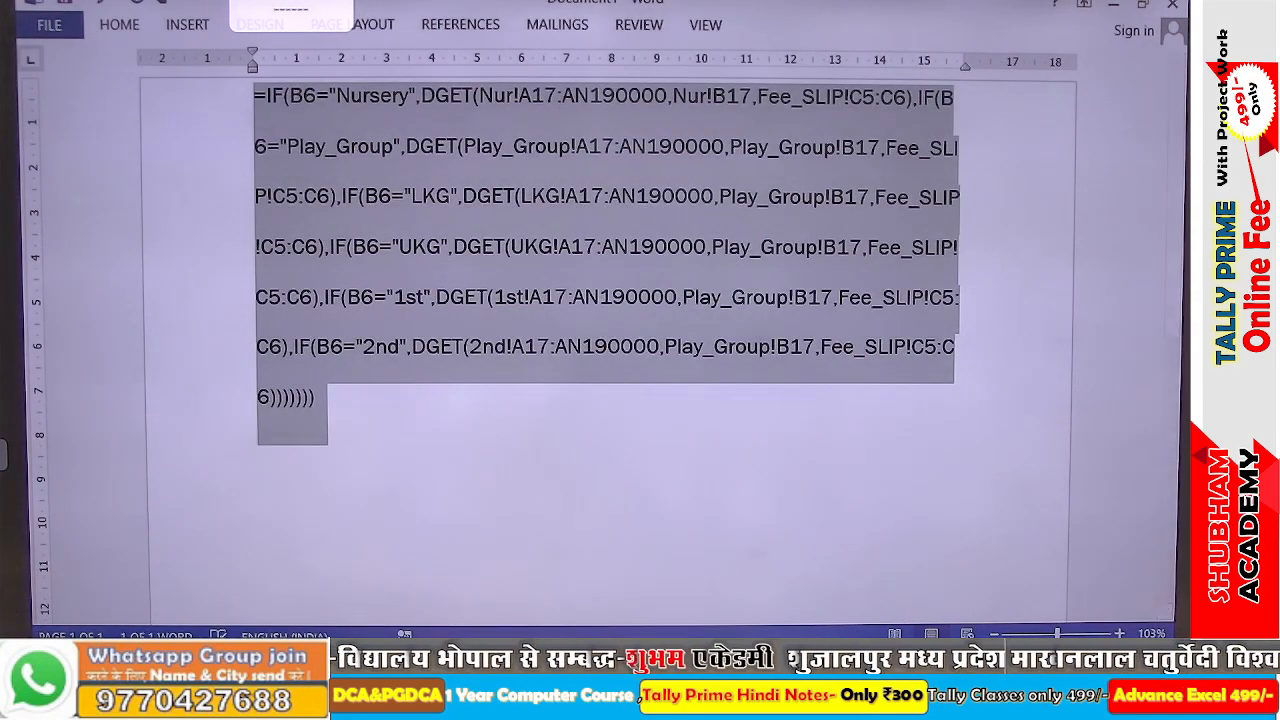
{"action": "mouse_move", "coordinate": [598, 661]}
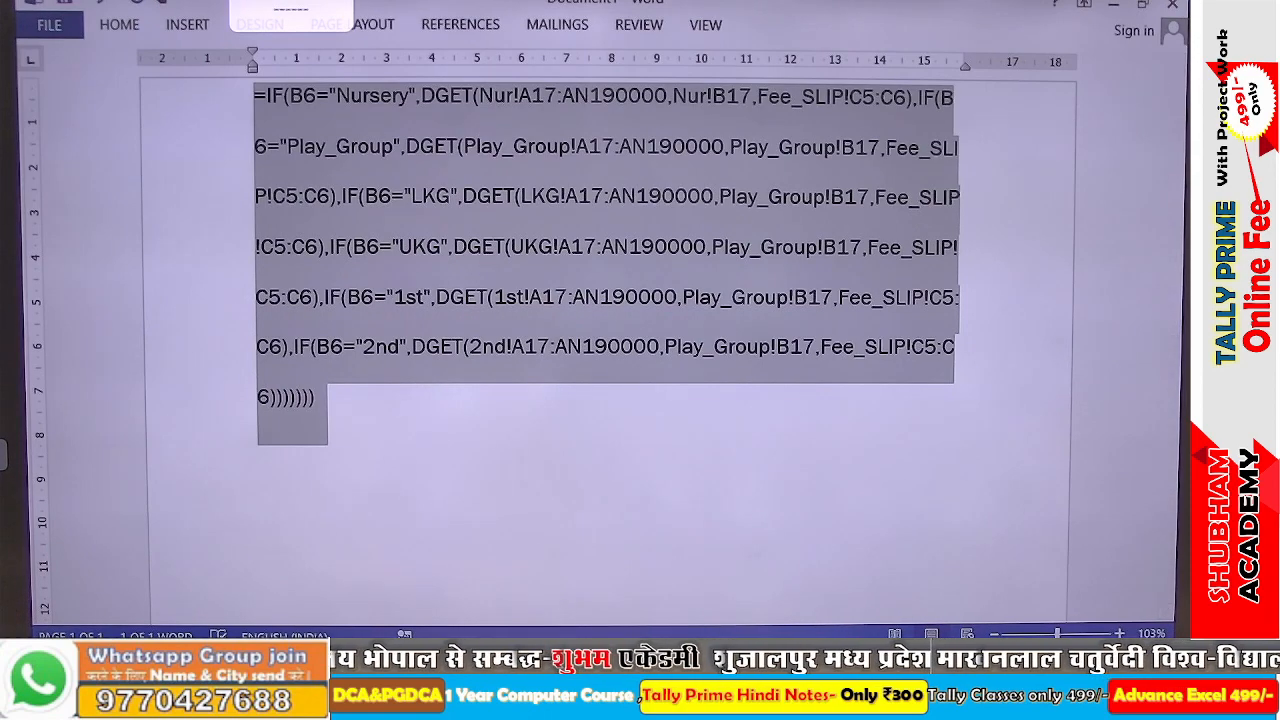
{"action": "key", "text": "alt+Tab"}
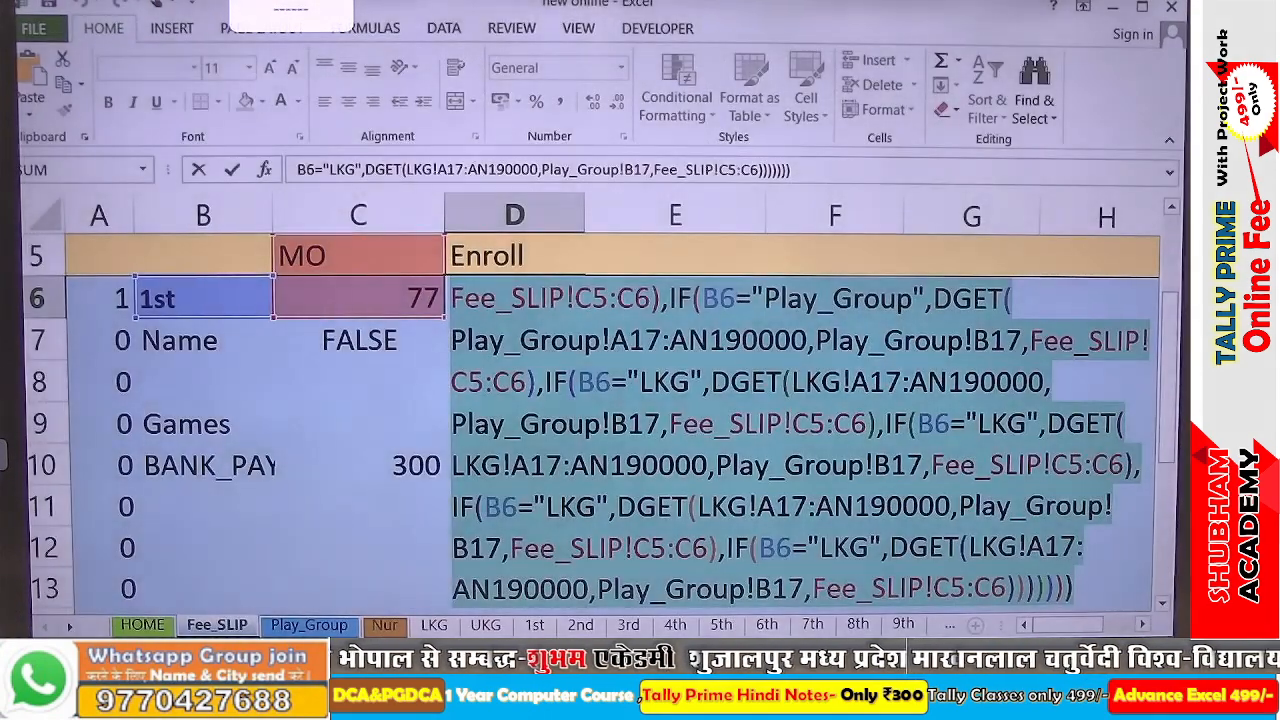
{"action": "key", "text": "ctrl+v"}
{"action": "key", "text": "Return"}
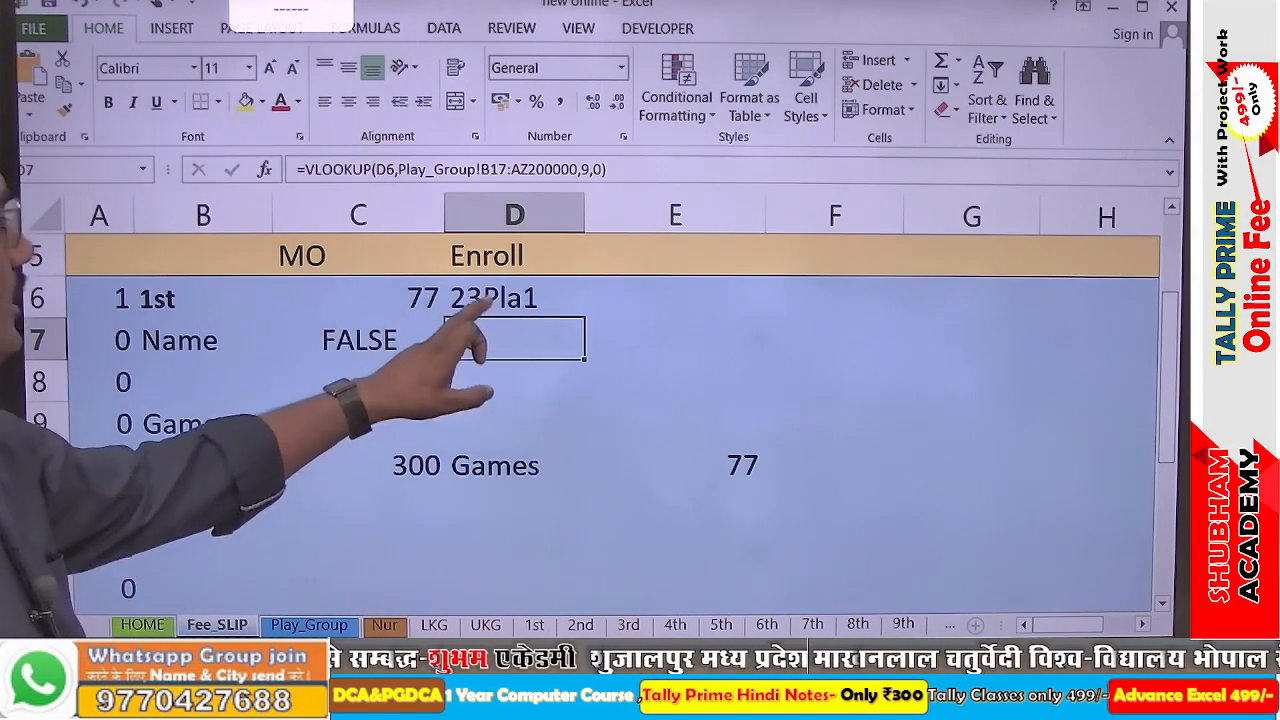
{"action": "left_click", "coordinate": [494, 298]}
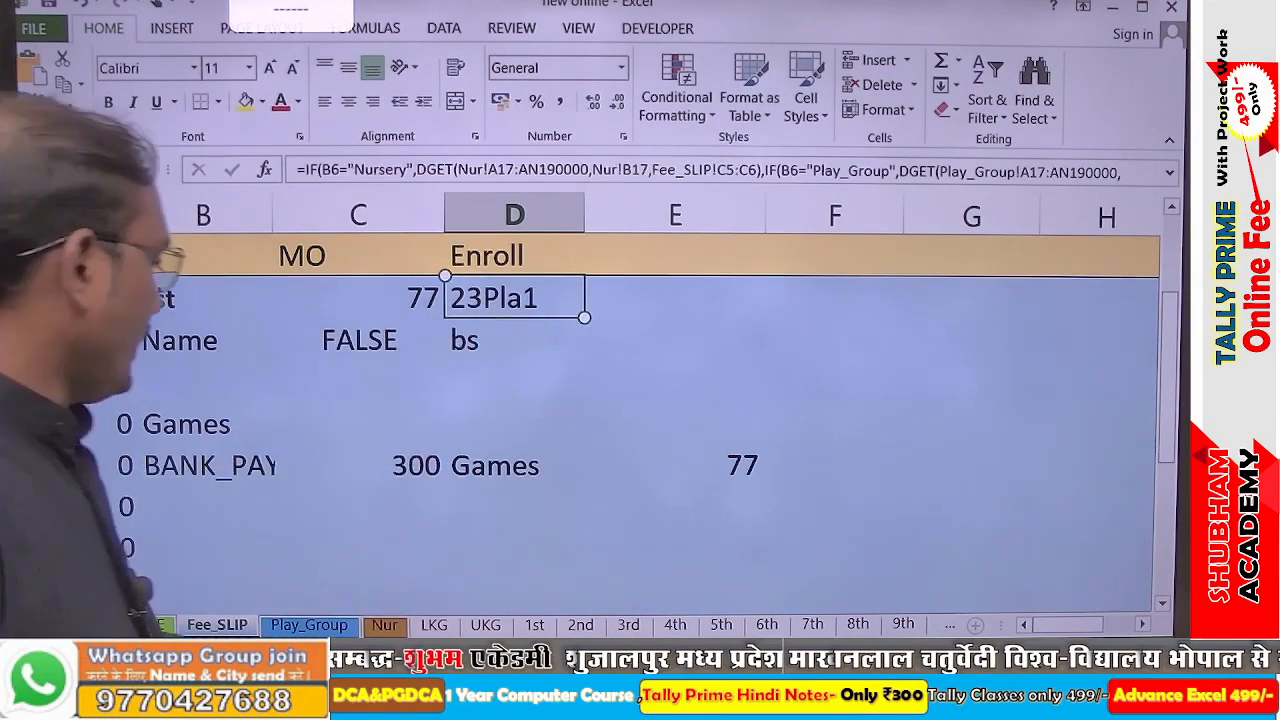
On the 1st sheet, set the first student record's Class to 1st, and return to Fee_SLIP to check the Enroll result
{"action": "left_click", "coordinate": [535, 625]}
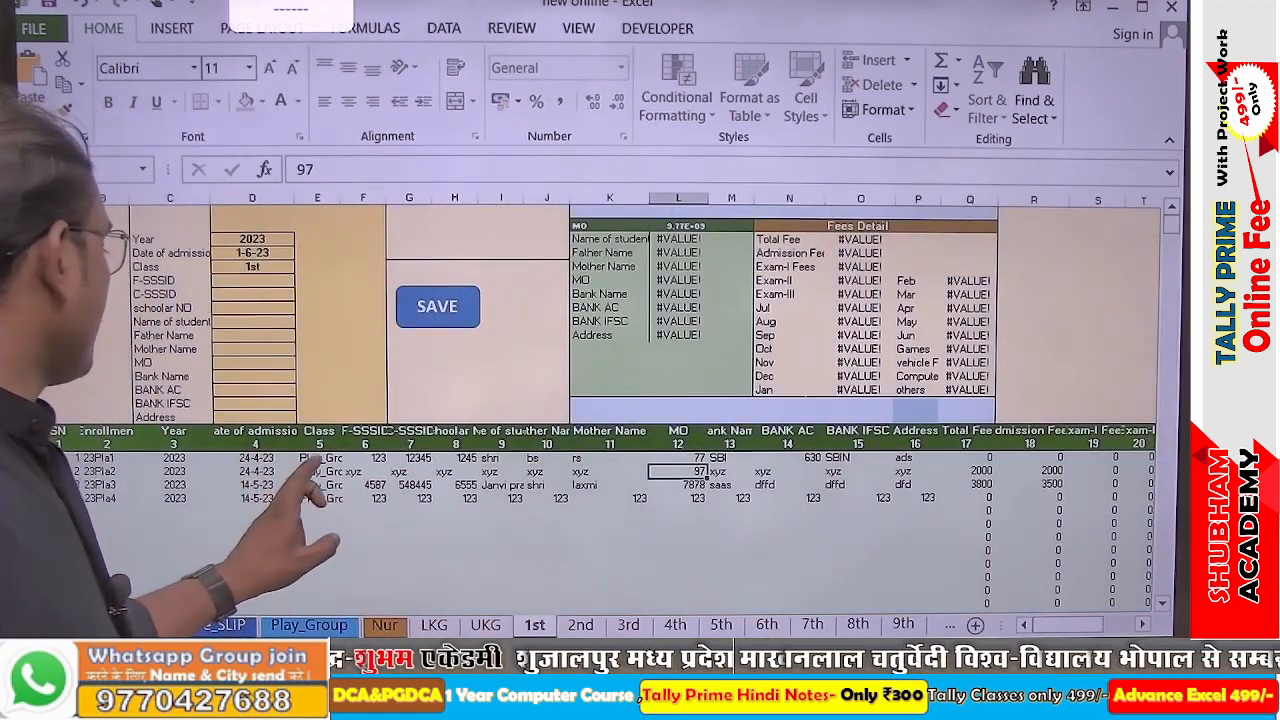
{"action": "left_click", "coordinate": [320, 457]}
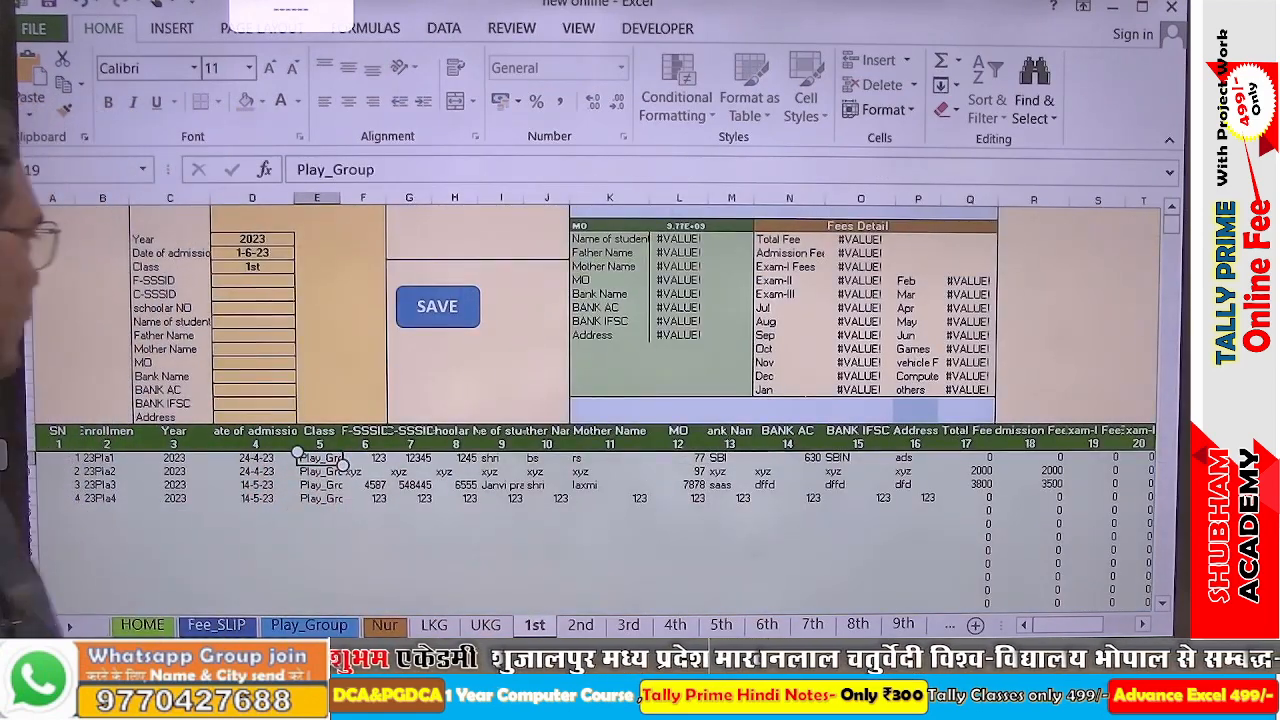
{"action": "type", "text": "1st"}
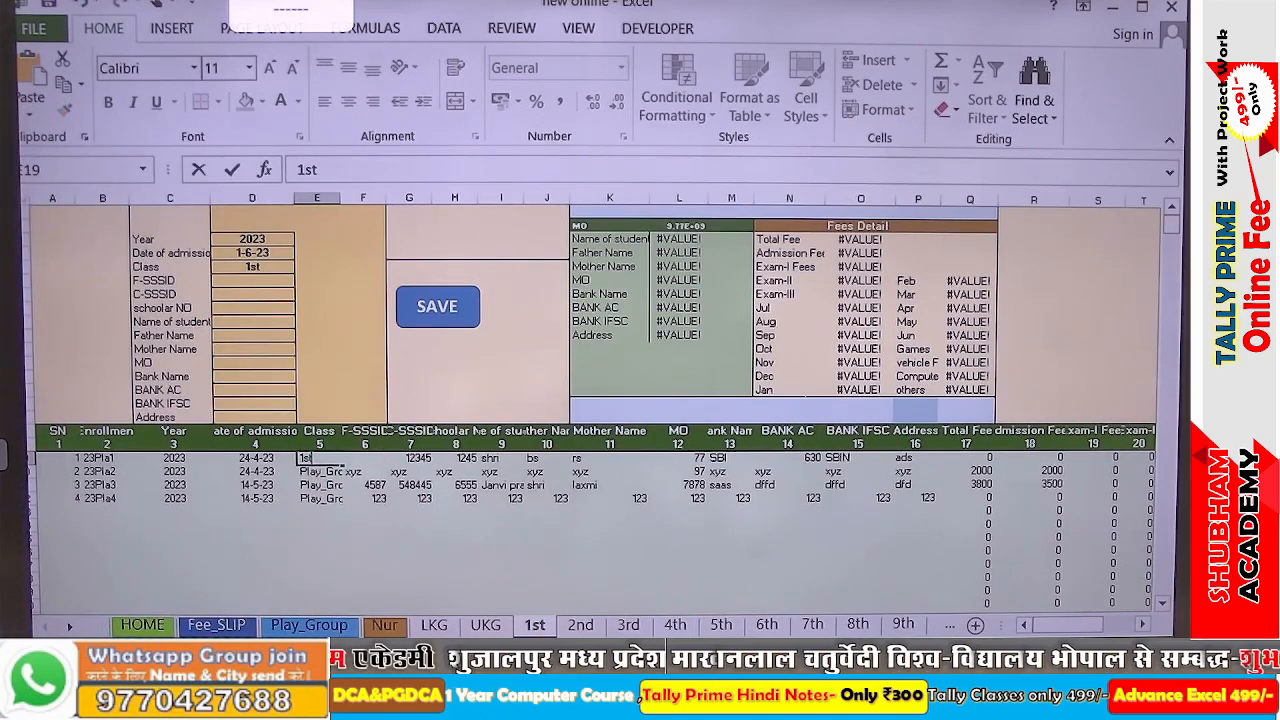
{"action": "key", "text": "Return"}
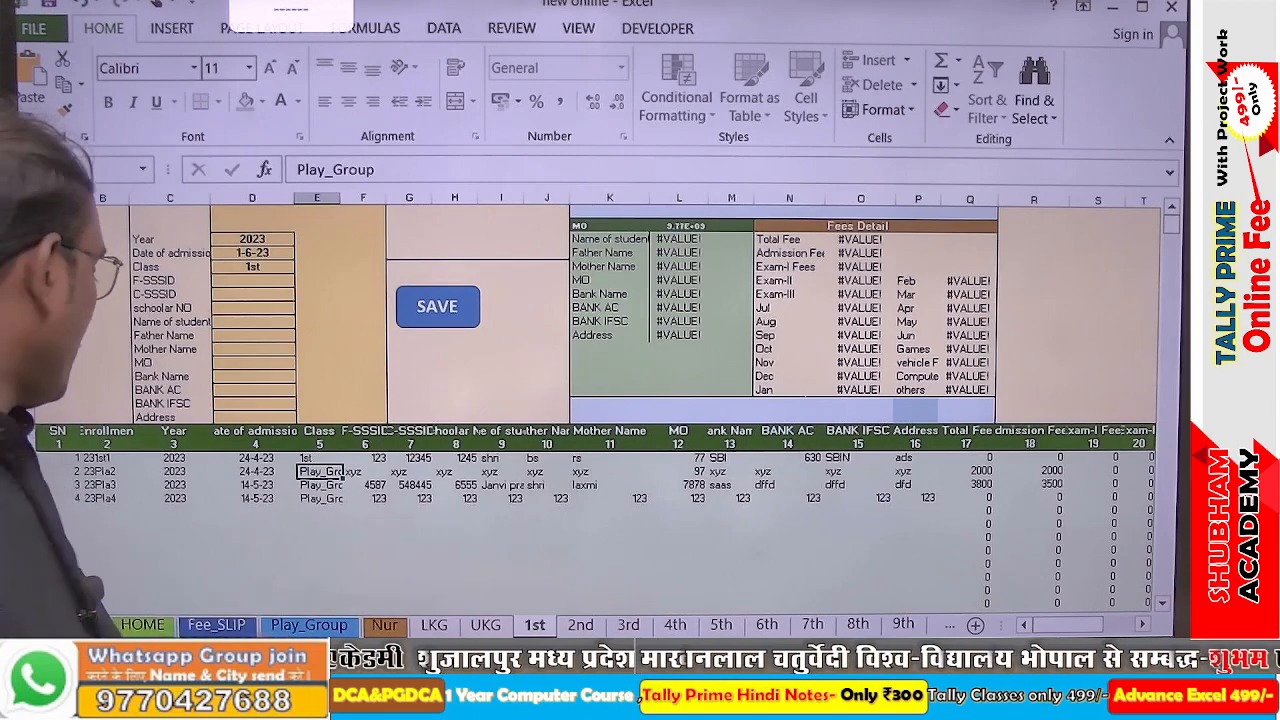
{"action": "left_click", "coordinate": [217, 625]}
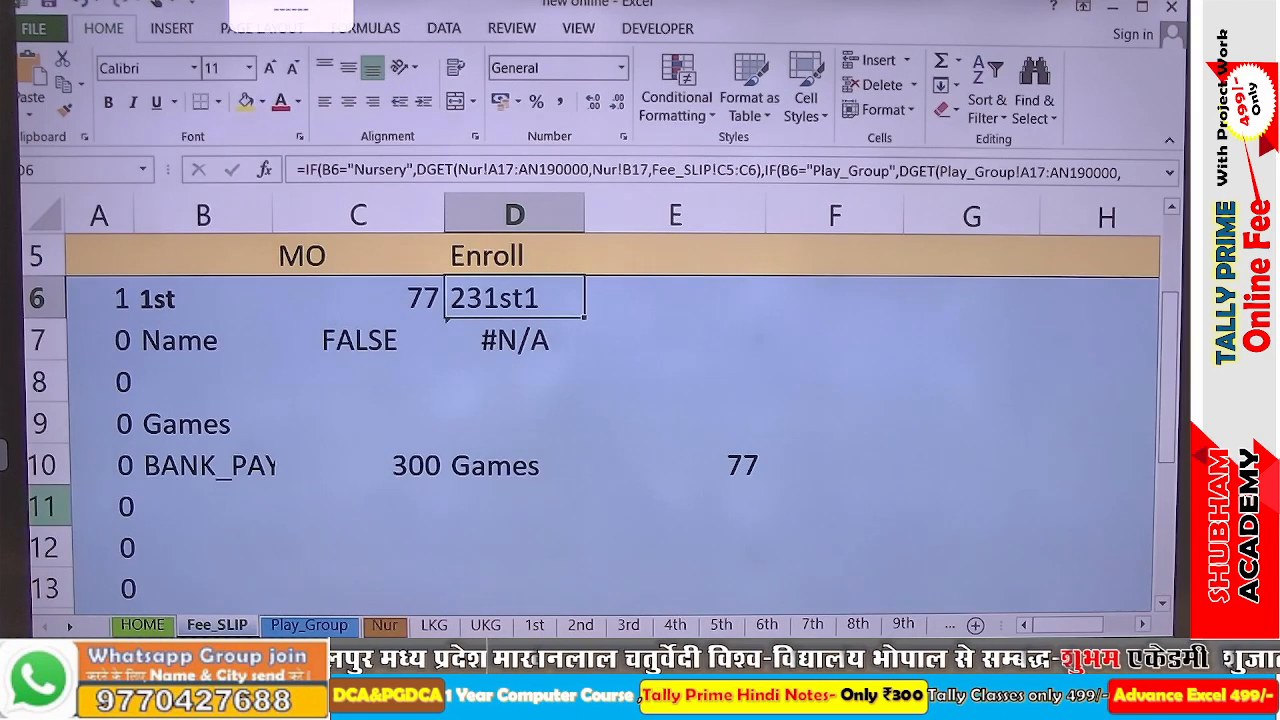
Switch back to Word and insert a comma and a copy of the 2nd clause right after that clause, before the remaining closing parentheses
{"action": "key", "text": "alt+Tab"}
{"action": "key", "text": "ctrl+a"}
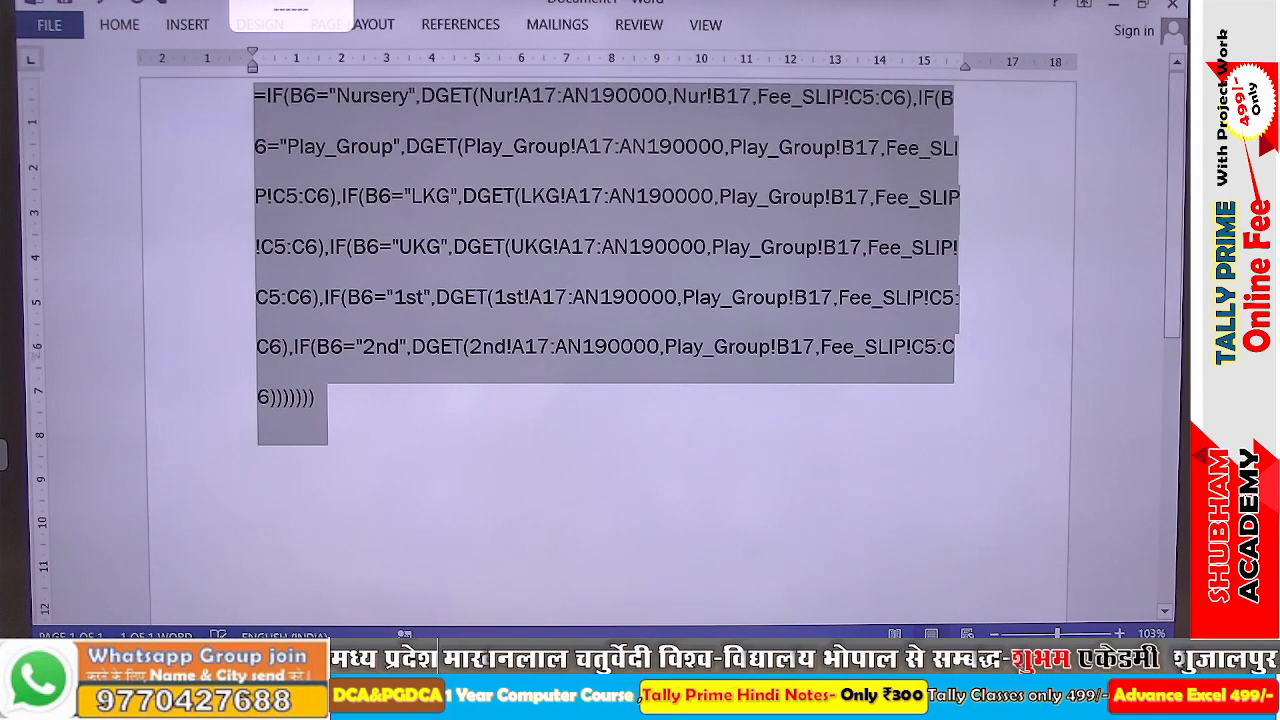
{"action": "left_click", "coordinate": [581, 403]}
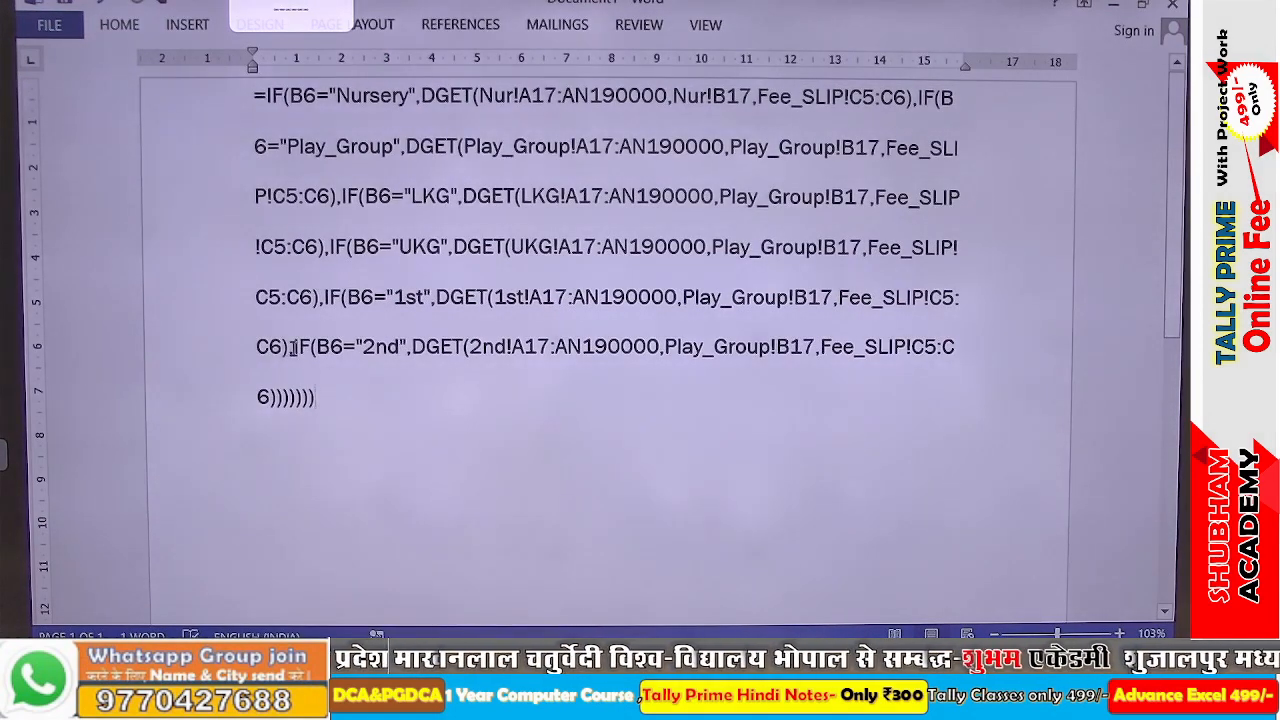
{"action": "left_click_drag", "start_coordinate": [293, 347], "coordinate": [279, 412]}
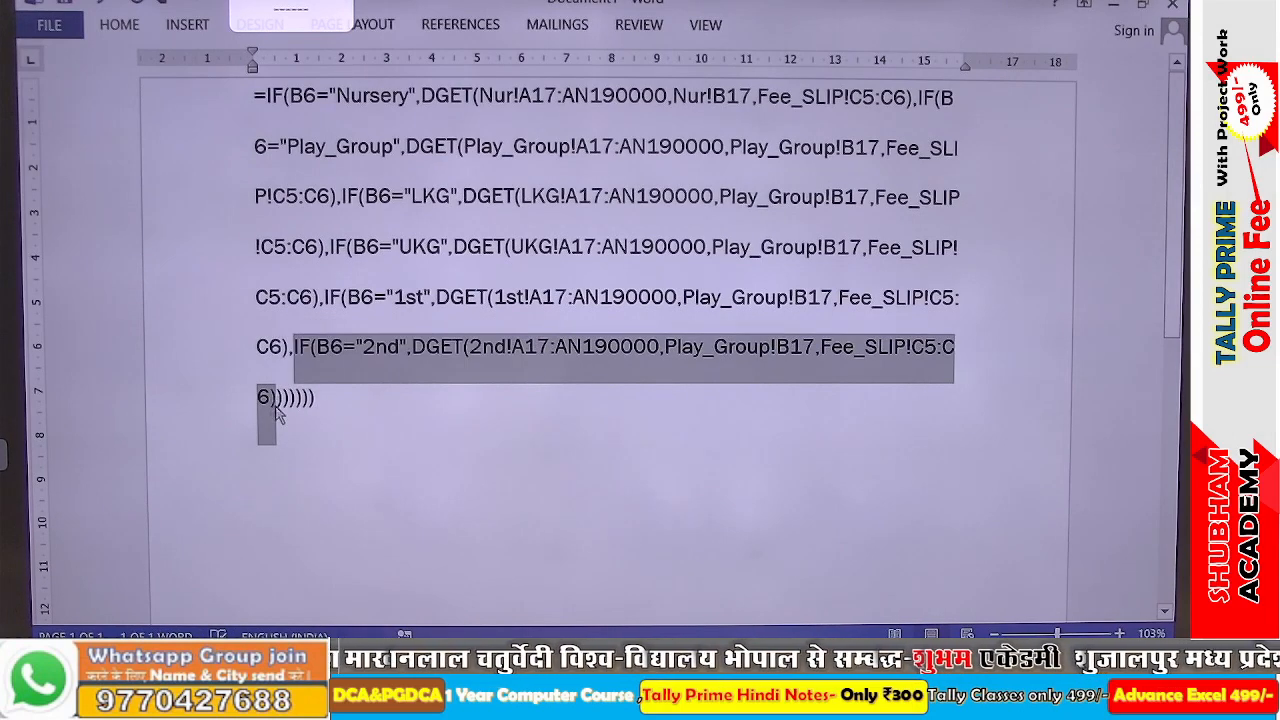
{"action": "left_click", "coordinate": [277, 401]}
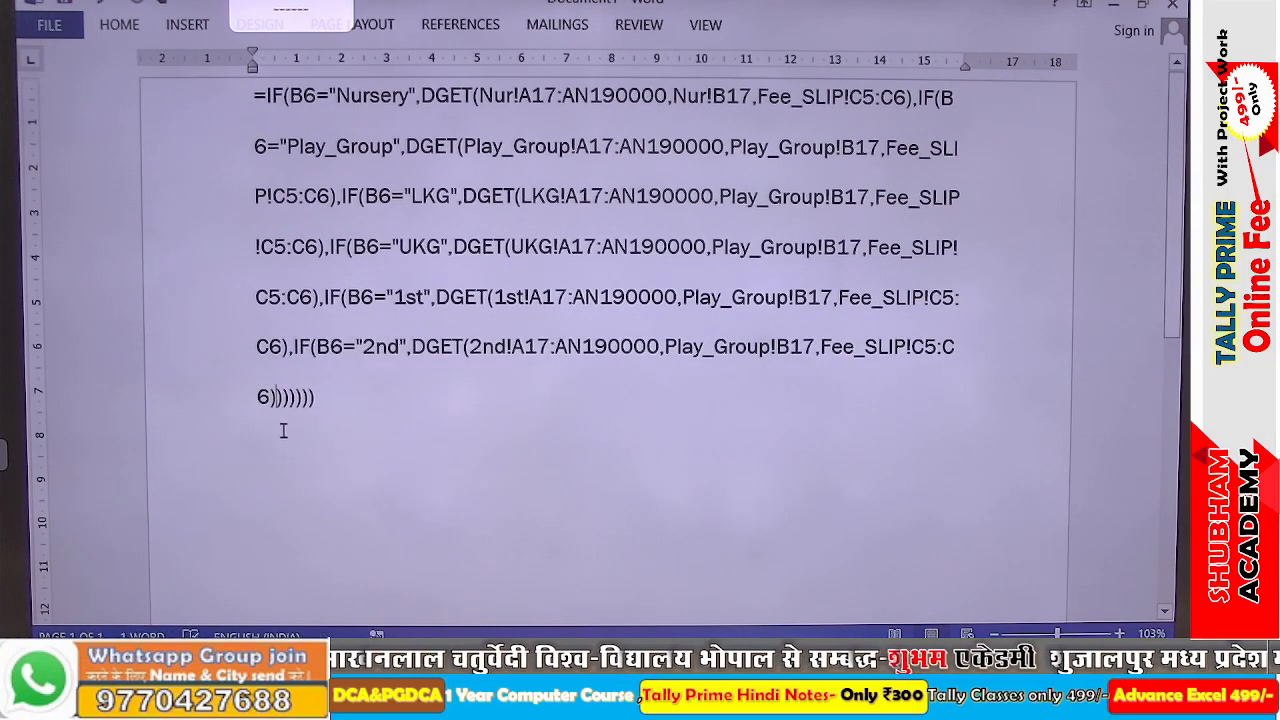
{"action": "type", "text": ","}
{"action": "key", "text": "Return"}
{"action": "type", "text": "IF(B6=\"2nd\",DGET(2nd!A17:AN190000,Play_Group!B17,Fee_SLIP!C5:C6)"}
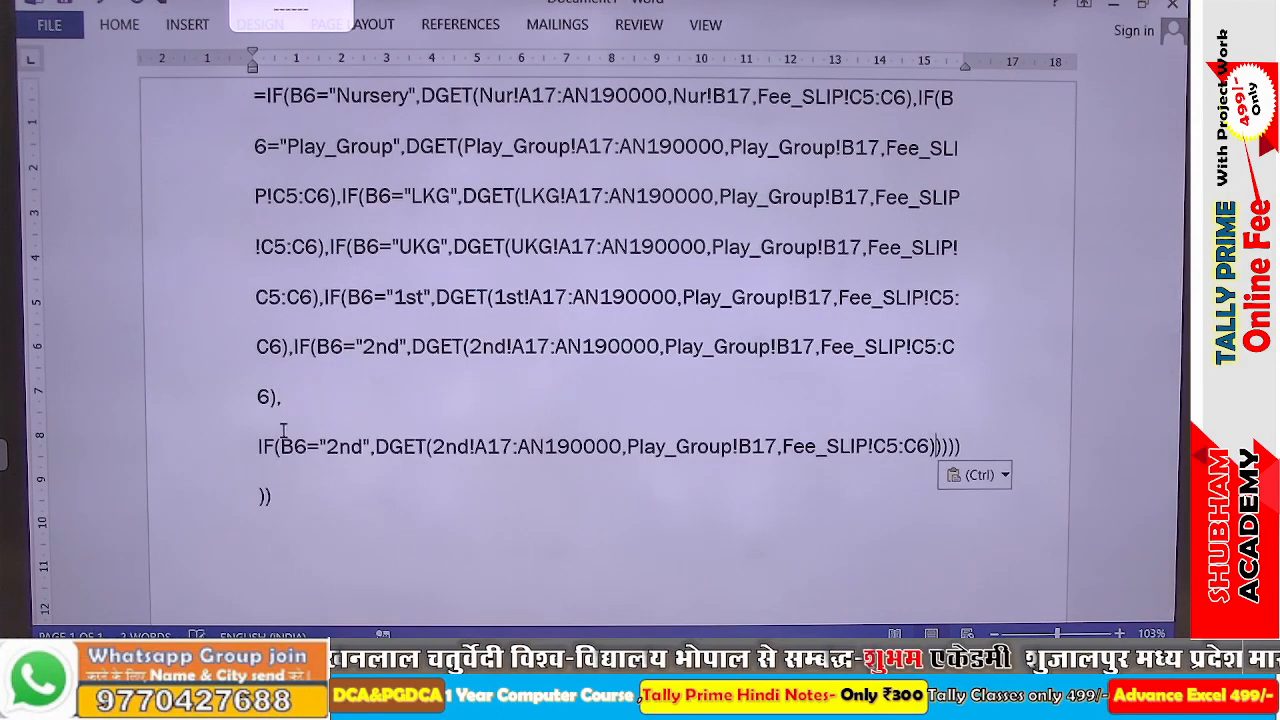
In the duplicated 2nd clause, change both the B6 condition and the DGET sheet reference to 3rd
{"action": "left_click_drag", "start_coordinate": [326, 446], "coordinate": [338, 447]}
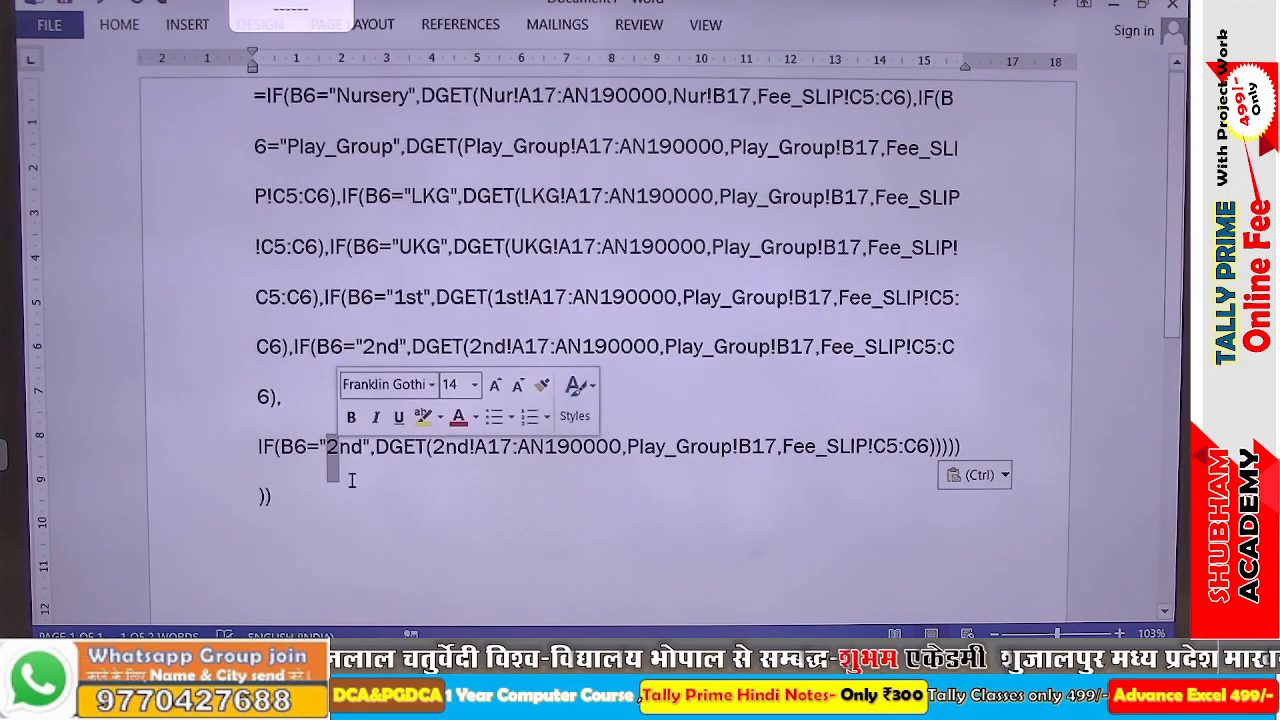
{"action": "type", "text": "3"}
{"action": "key", "text": "Delete"}
{"action": "key", "text": "Delete"}
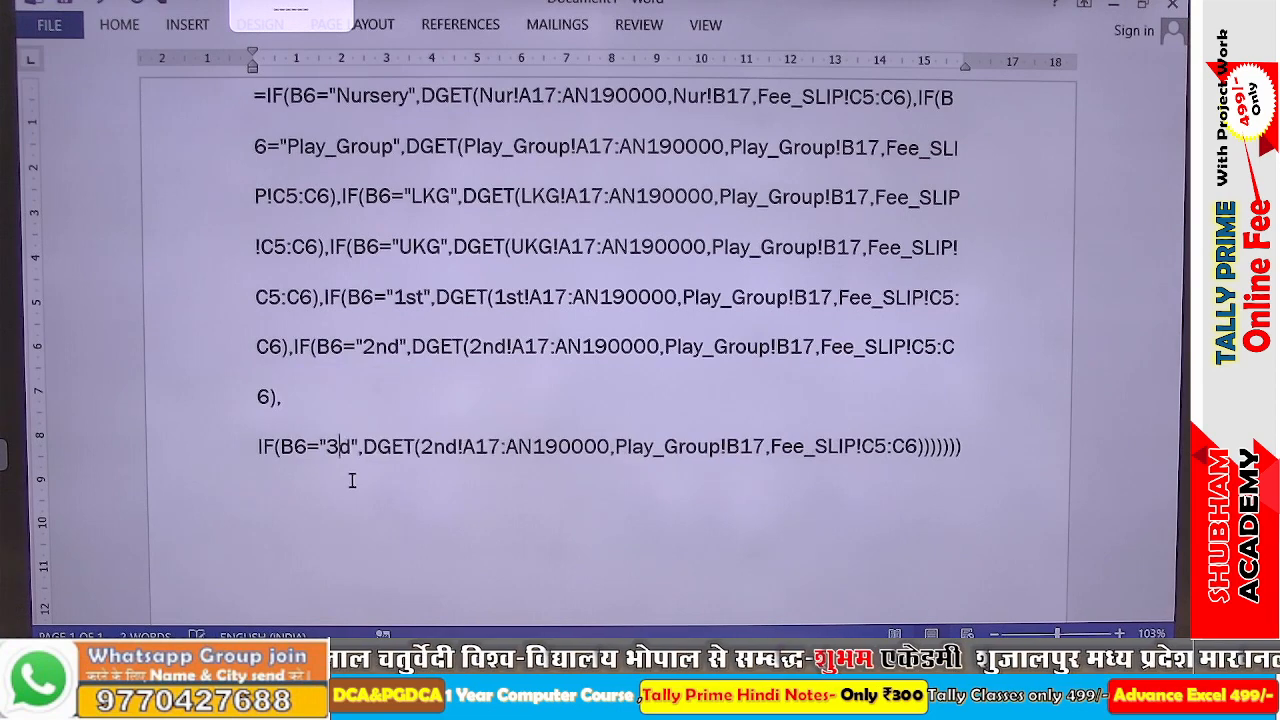
{"action": "type", "text": "rd"}
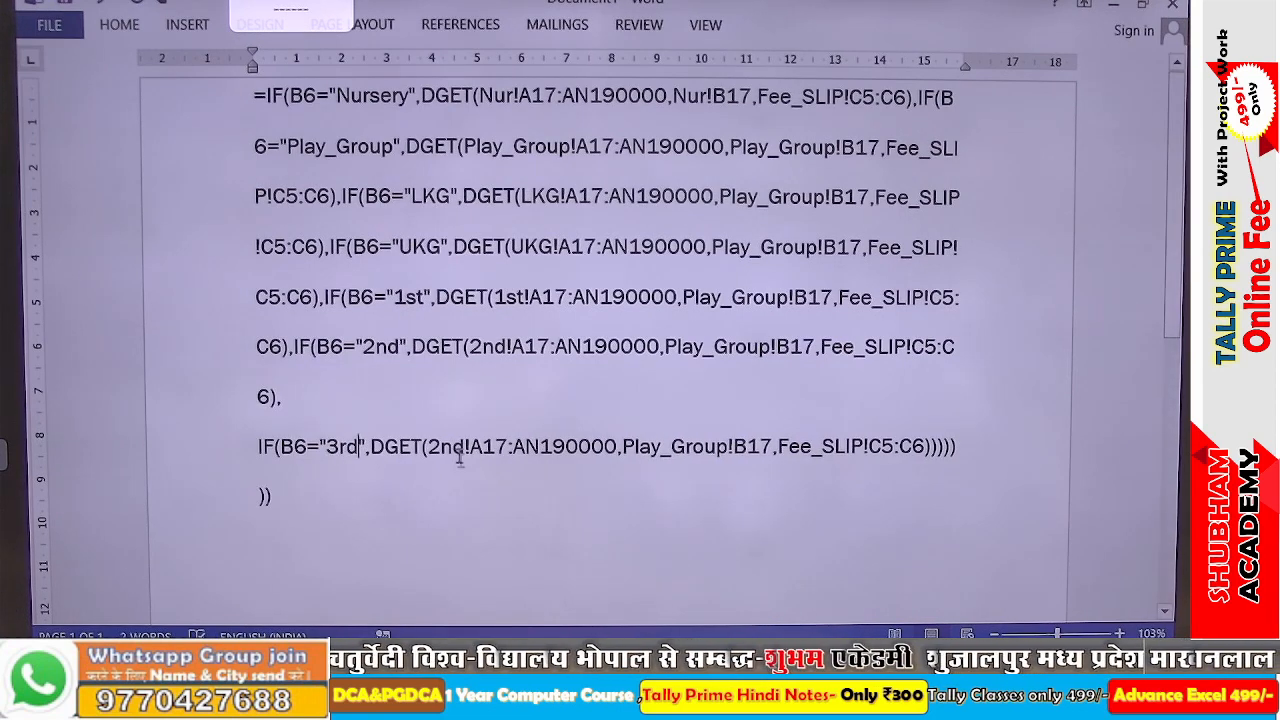
{"action": "key", "text": "BackSpace"}
{"action": "key", "text": "BackSpace"}
{"action": "key", "text": "BackSpace"}
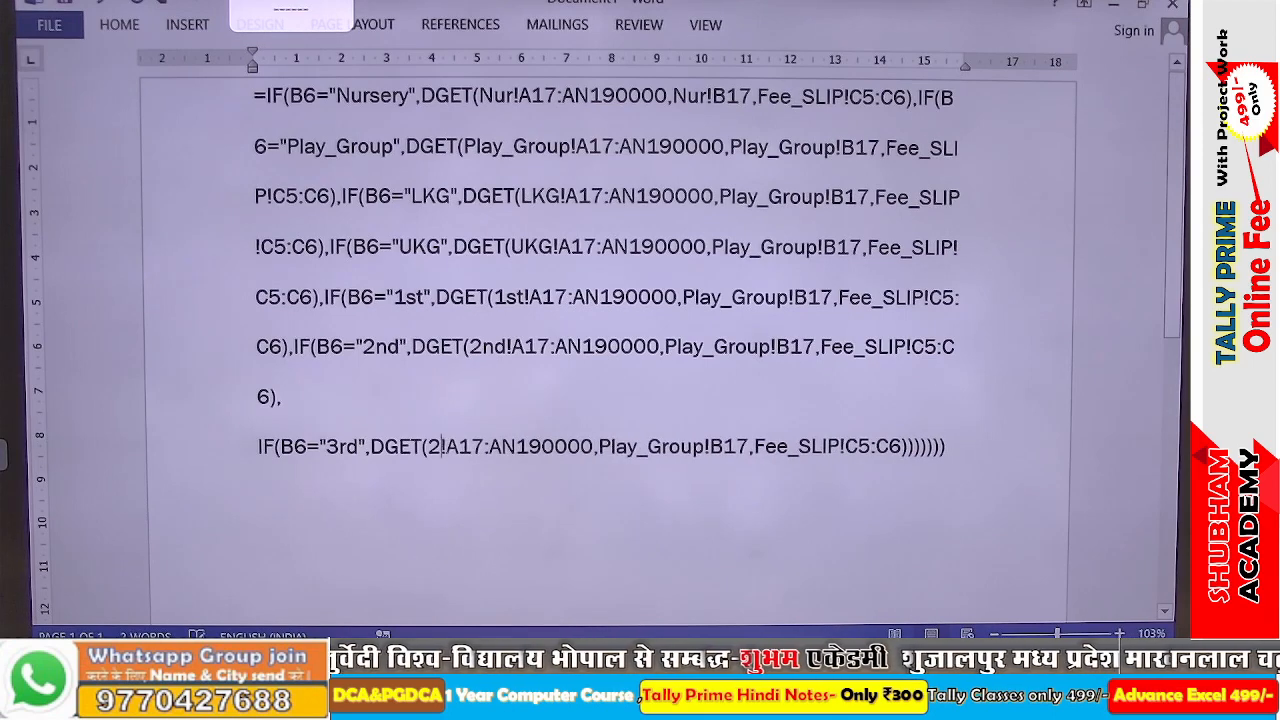
{"action": "type", "text": "3rd"}
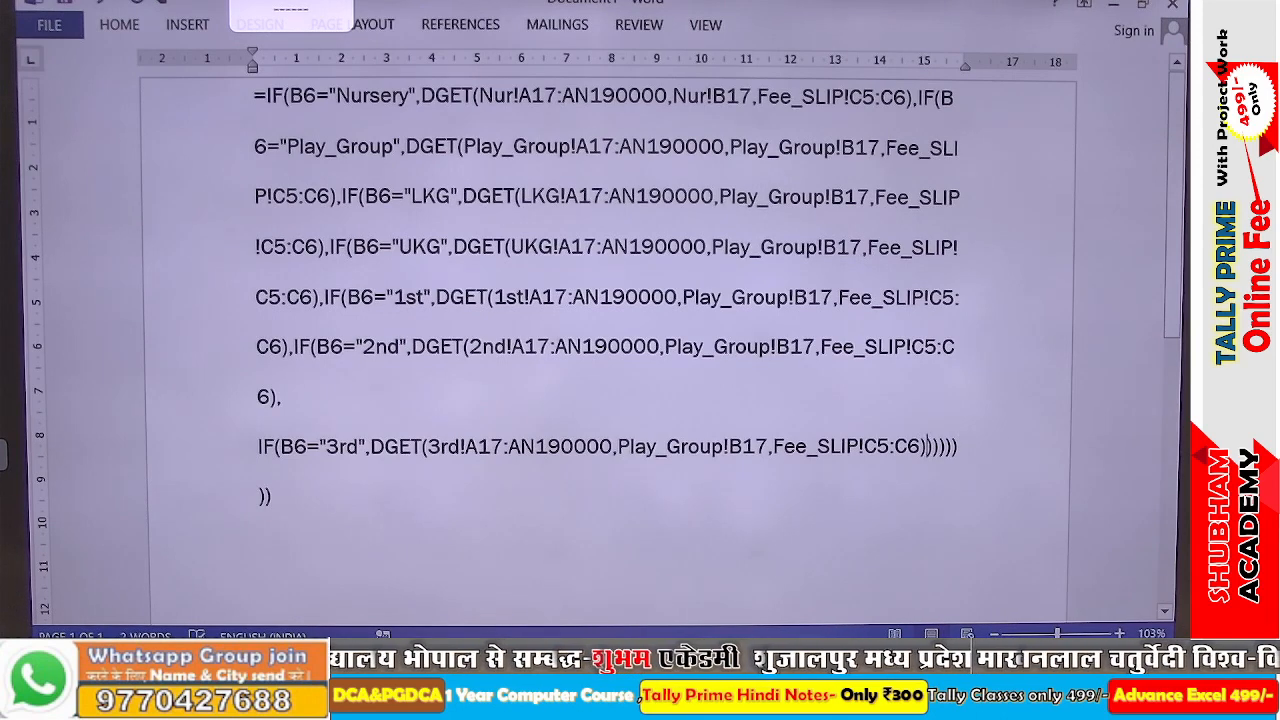
Add a comma and another copy of the 2nd clause after the 3rd clause, changing its B6 condition and DGET sheet to 4th
{"action": "type", "text": ","}
{"action": "type", "text": "IF(B6=\"2nd\",DGET(2nd!A17:AN190000,Play_Group!B17,Fee_SLIP!C5:C6)"}
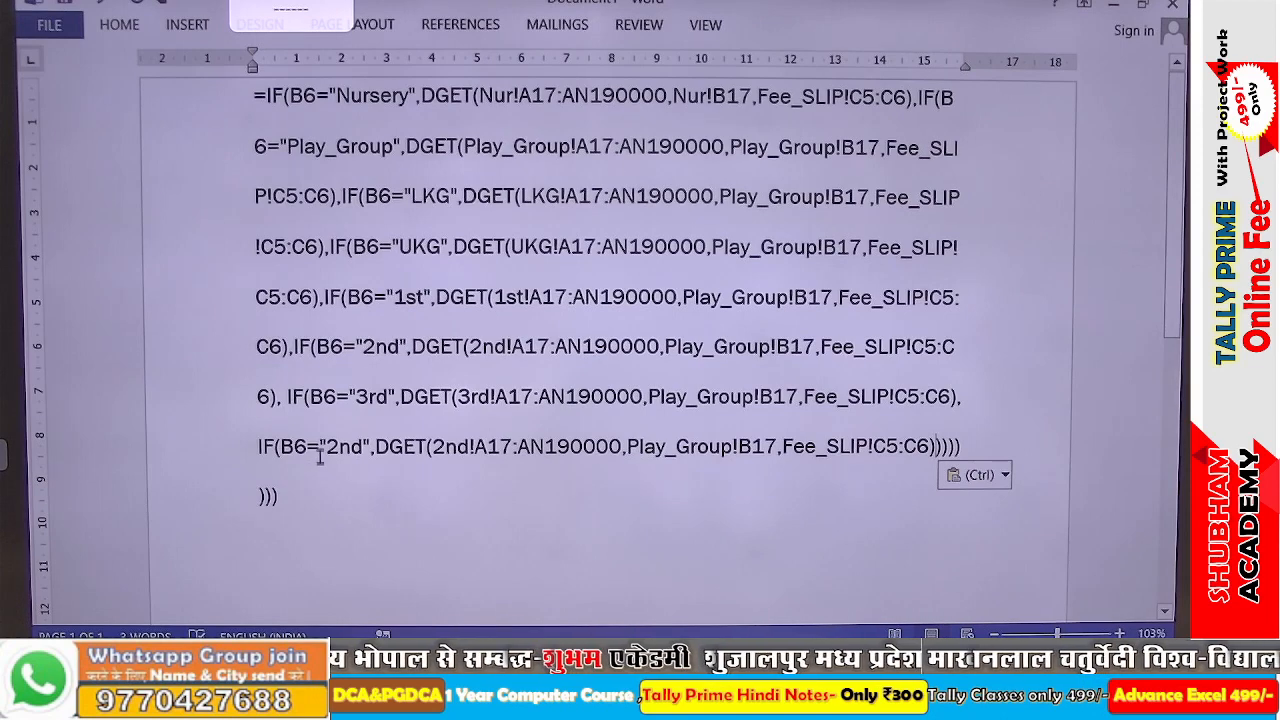
{"action": "left_click_drag", "start_coordinate": [327, 446], "coordinate": [340, 466]}
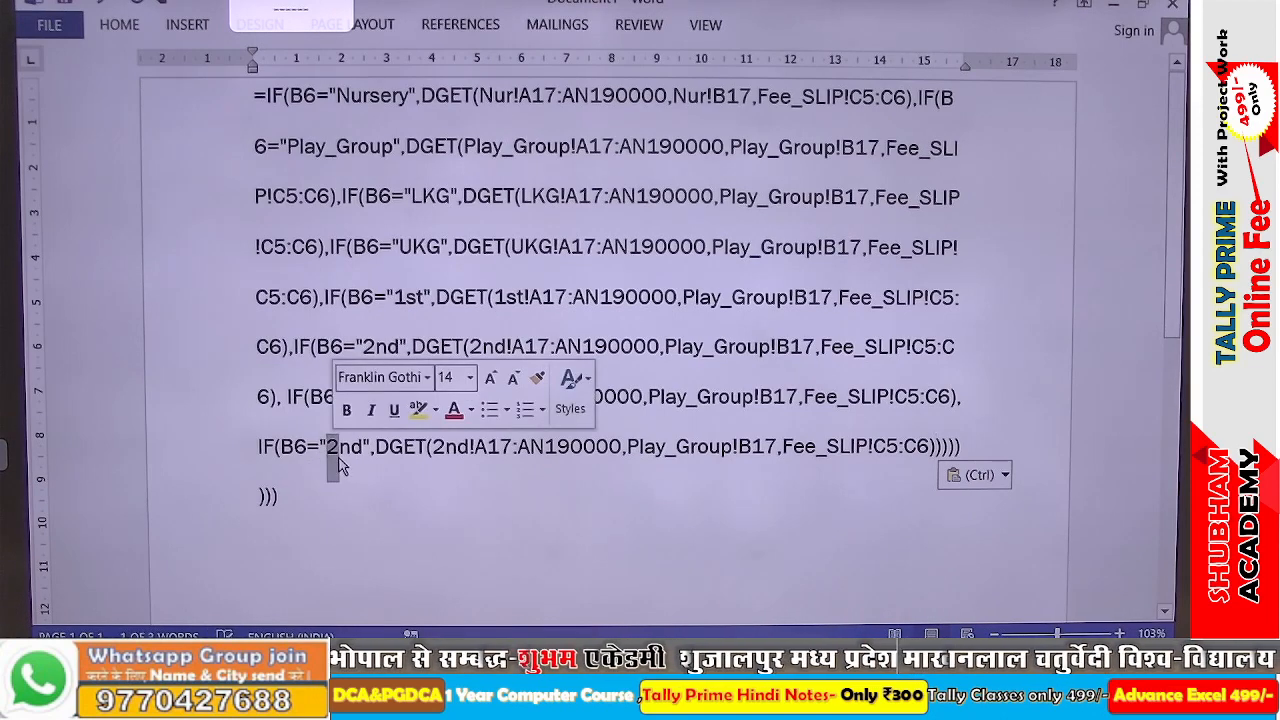
{"action": "type", "text": "4th"}
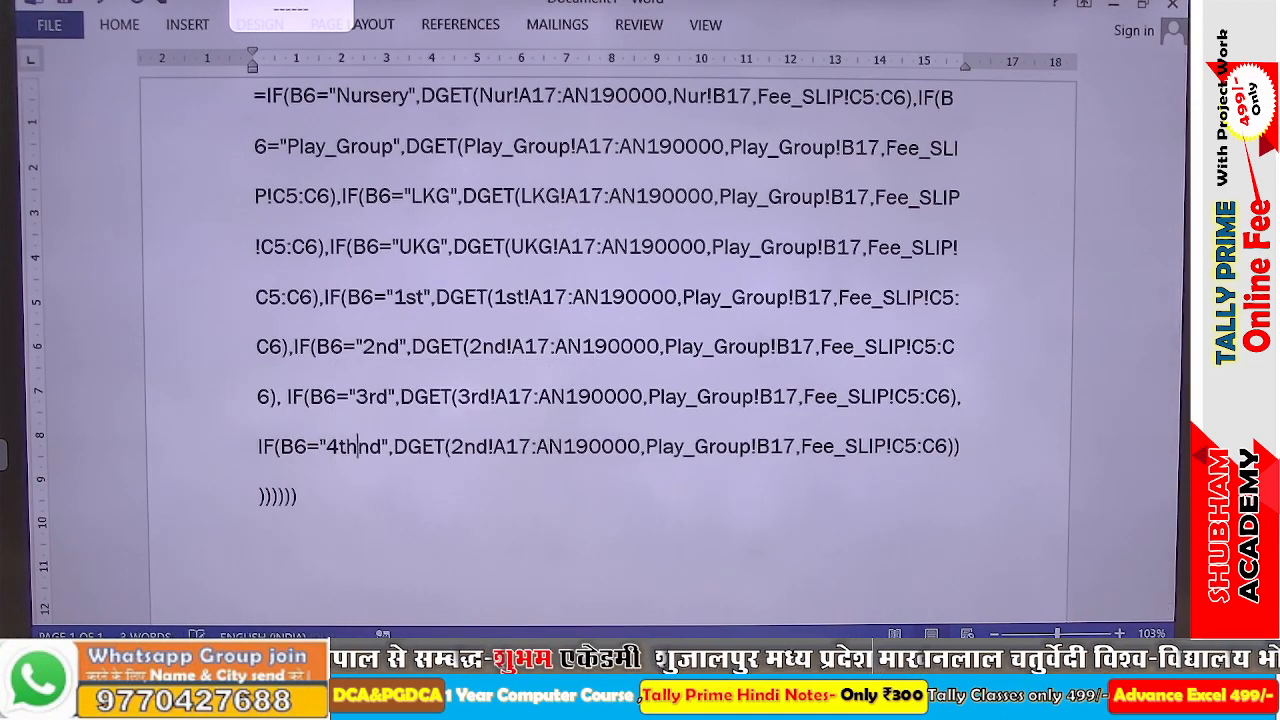
{"action": "key", "text": "Delete"}
{"action": "key", "text": "Delete"}
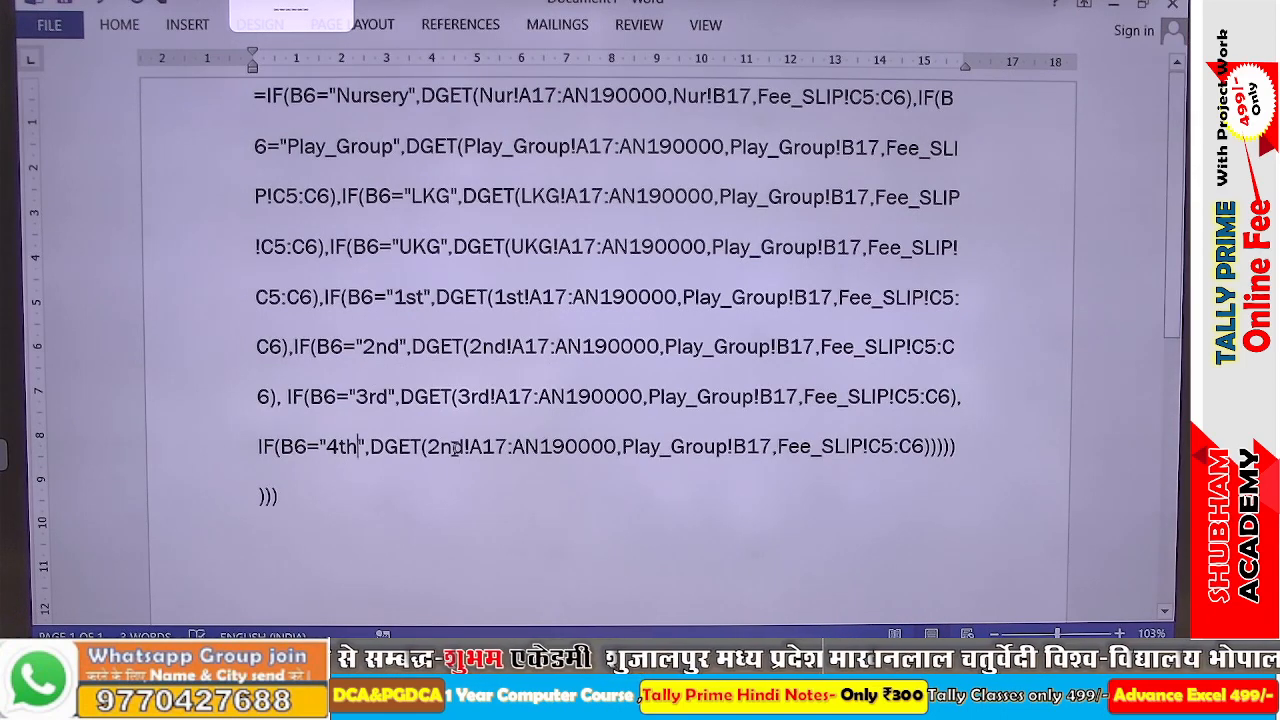
{"action": "key", "text": "Delete"}
{"action": "key", "text": "BackSpace"}
{"action": "key", "text": "BackSpace"}
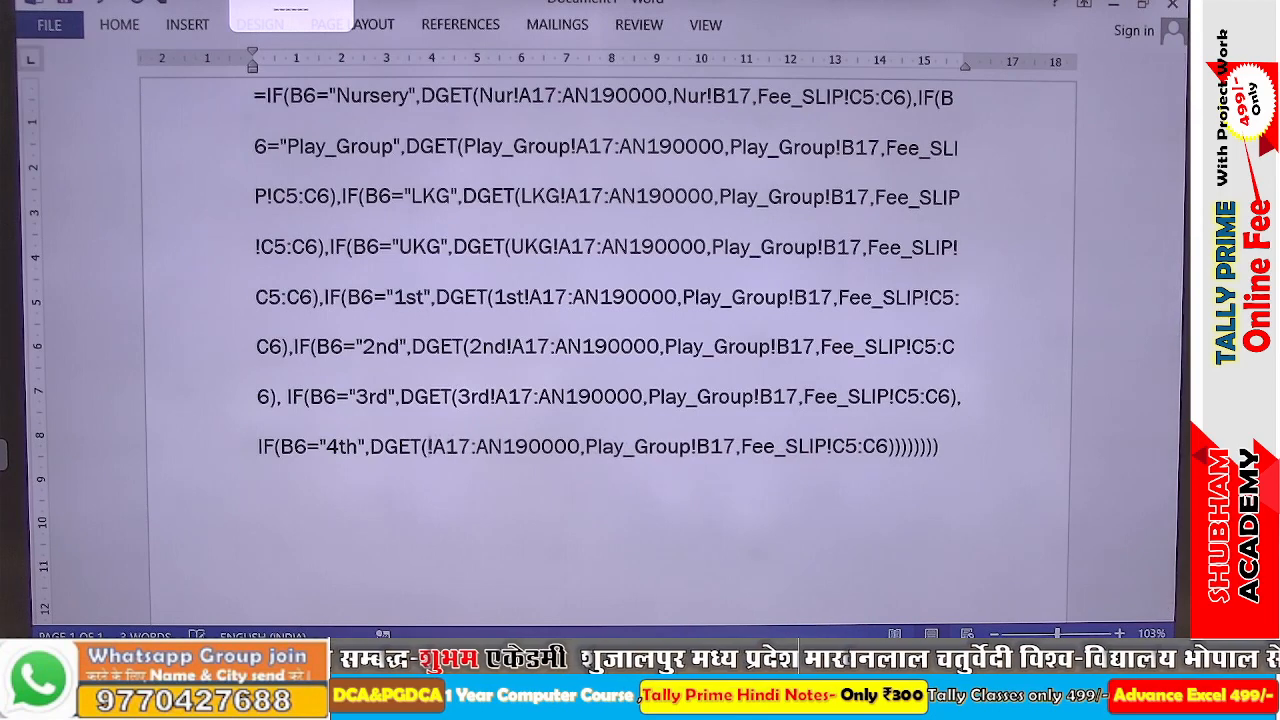
{"action": "type", "text": "4th"}
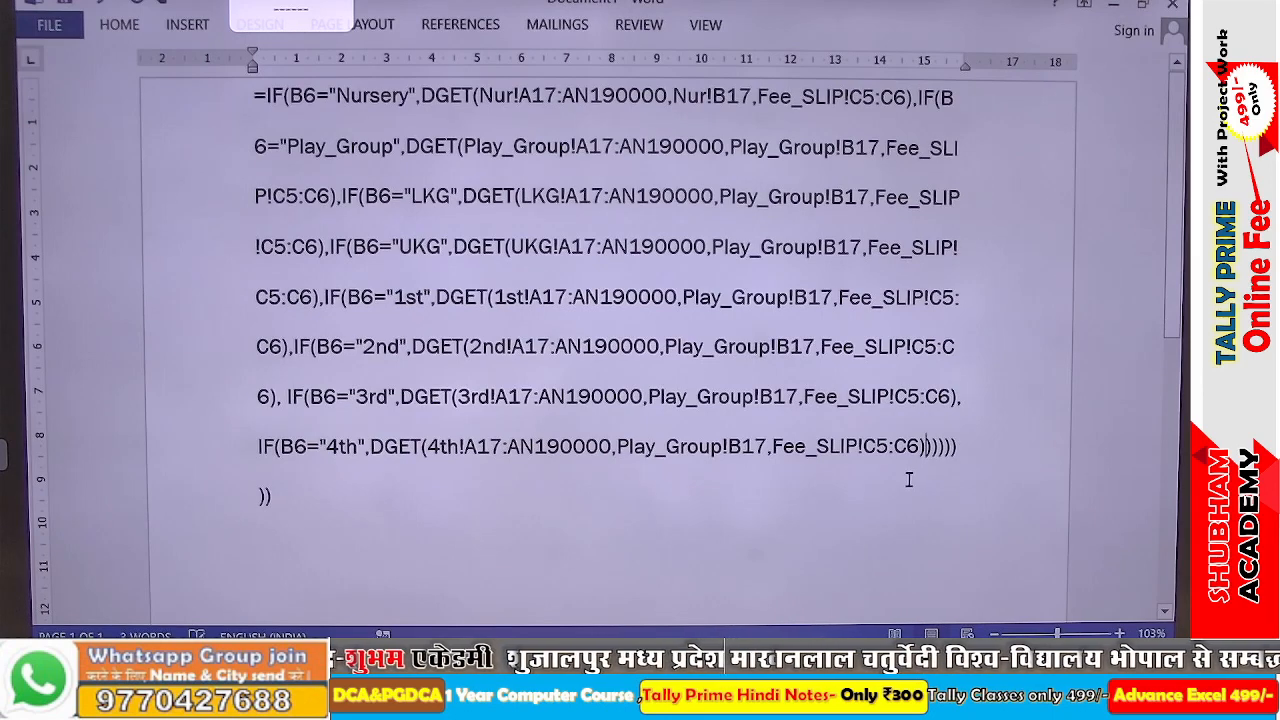
Add a comma and another copy of the 2nd clause after the 4th clause, changing its B6 condition to 5th
{"action": "type", "text": ","}
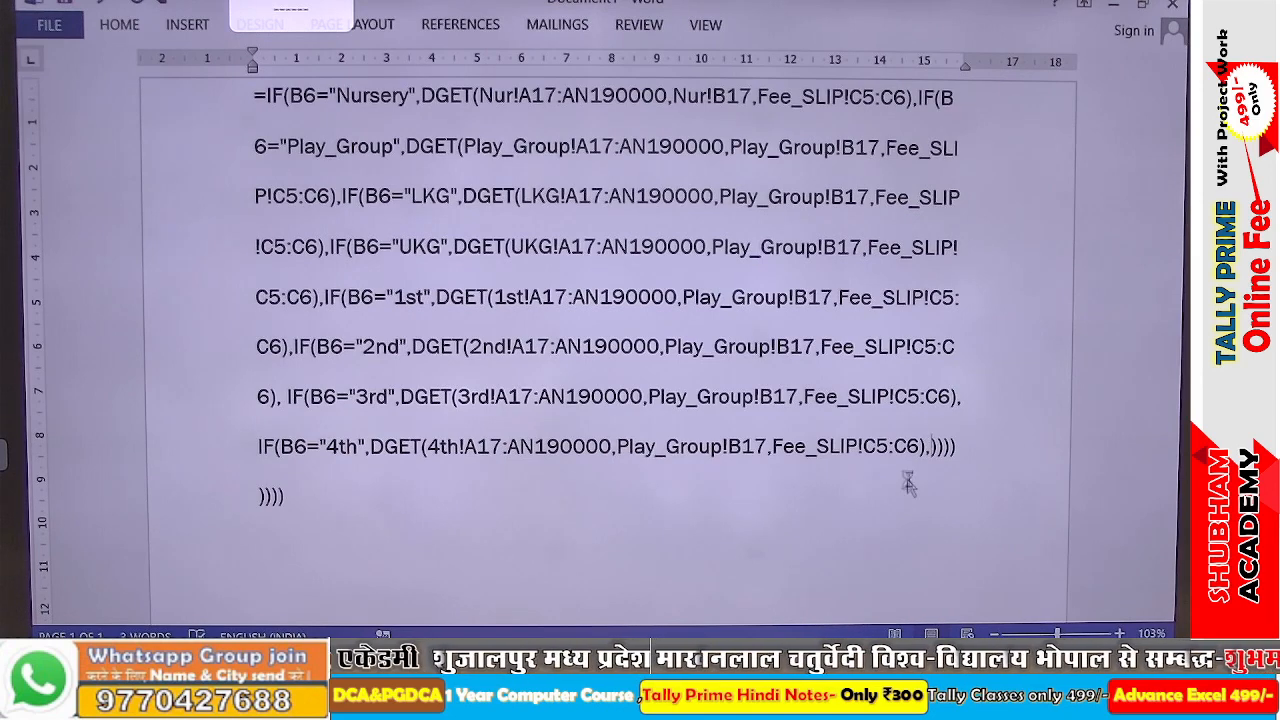
{"action": "type", "text": "IF(B6=\"2nd\",DGET(2nd!A17:AN190000,Play_Group!B17,Fee_SLIP!C5:C6)"}
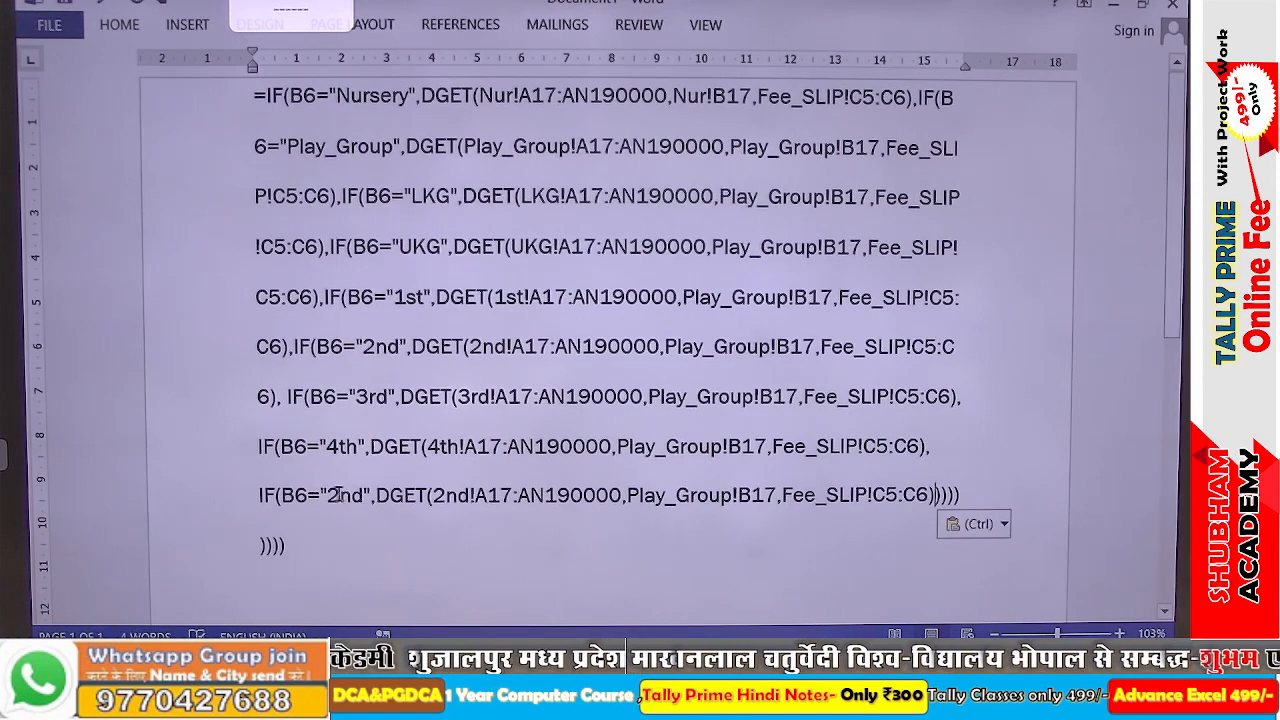
{"action": "left_click_drag", "start_coordinate": [337, 494], "coordinate": [327, 494]}
{"action": "key", "text": "Delete"}
{"action": "key", "text": "Delete"}
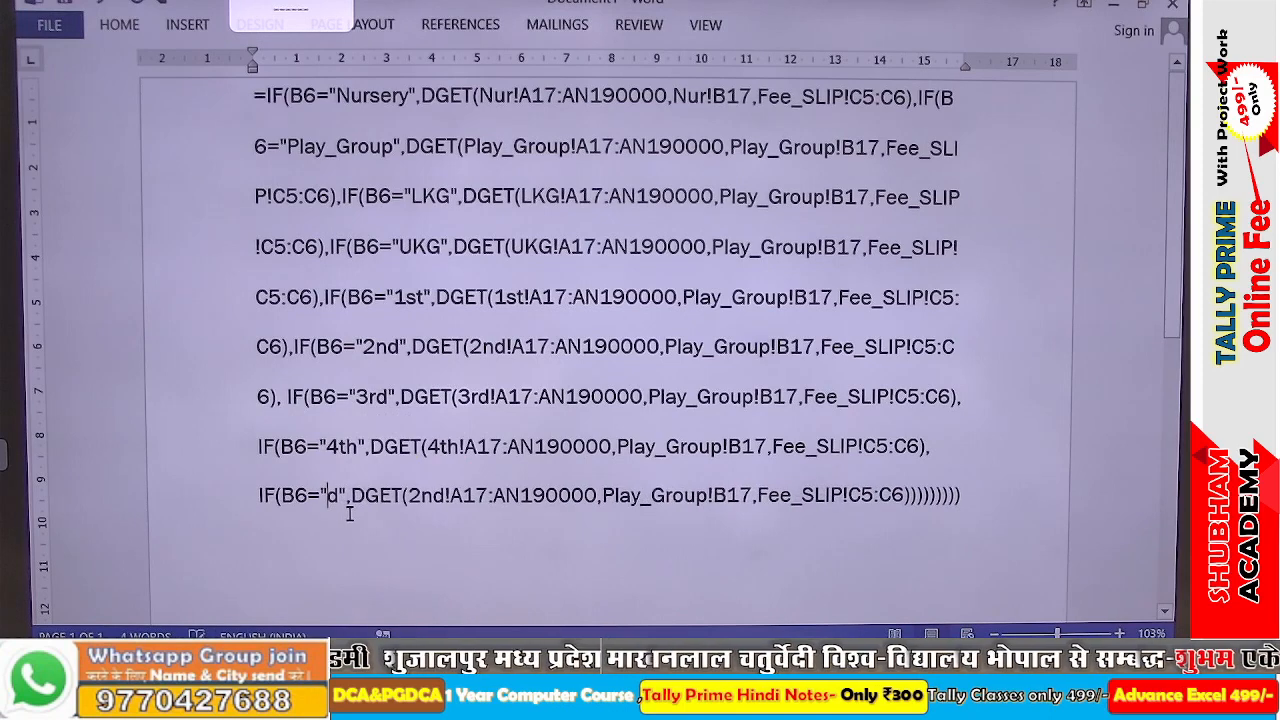
{"action": "key", "text": "Delete"}
{"action": "type", "text": "8"}
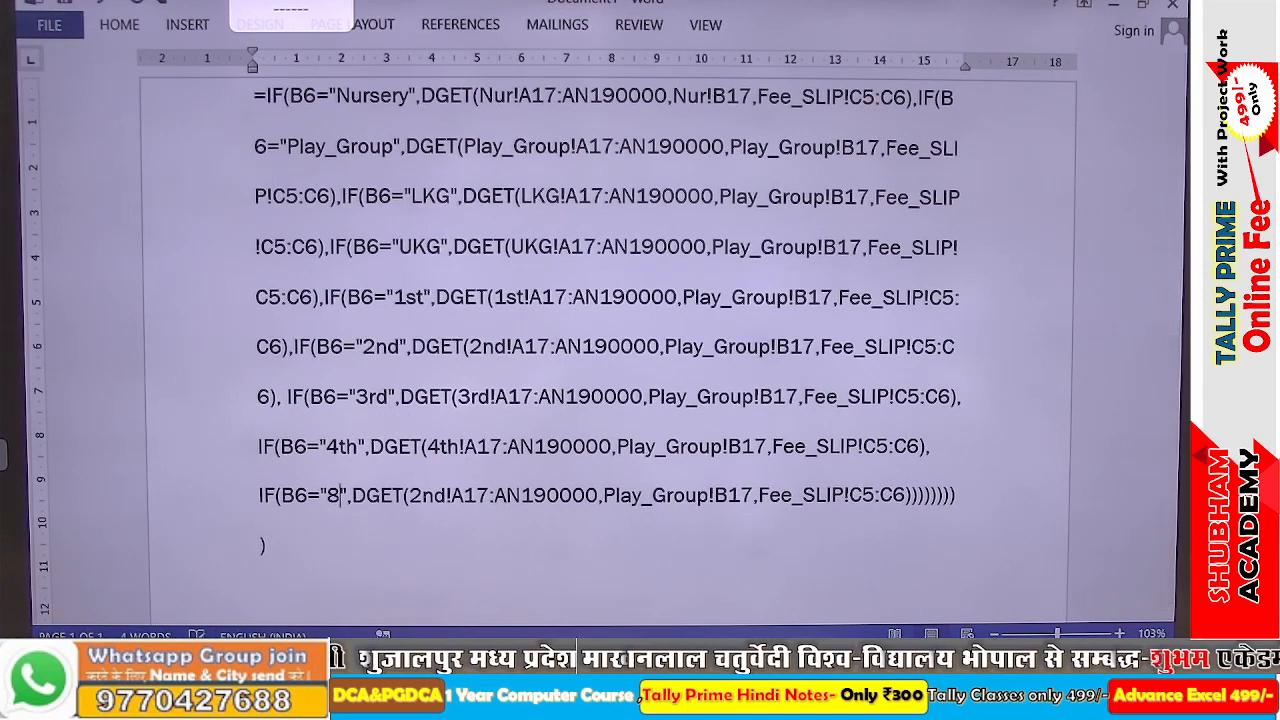
{"action": "key", "text": "BackSpace"}
{"action": "type", "text": "5t"}
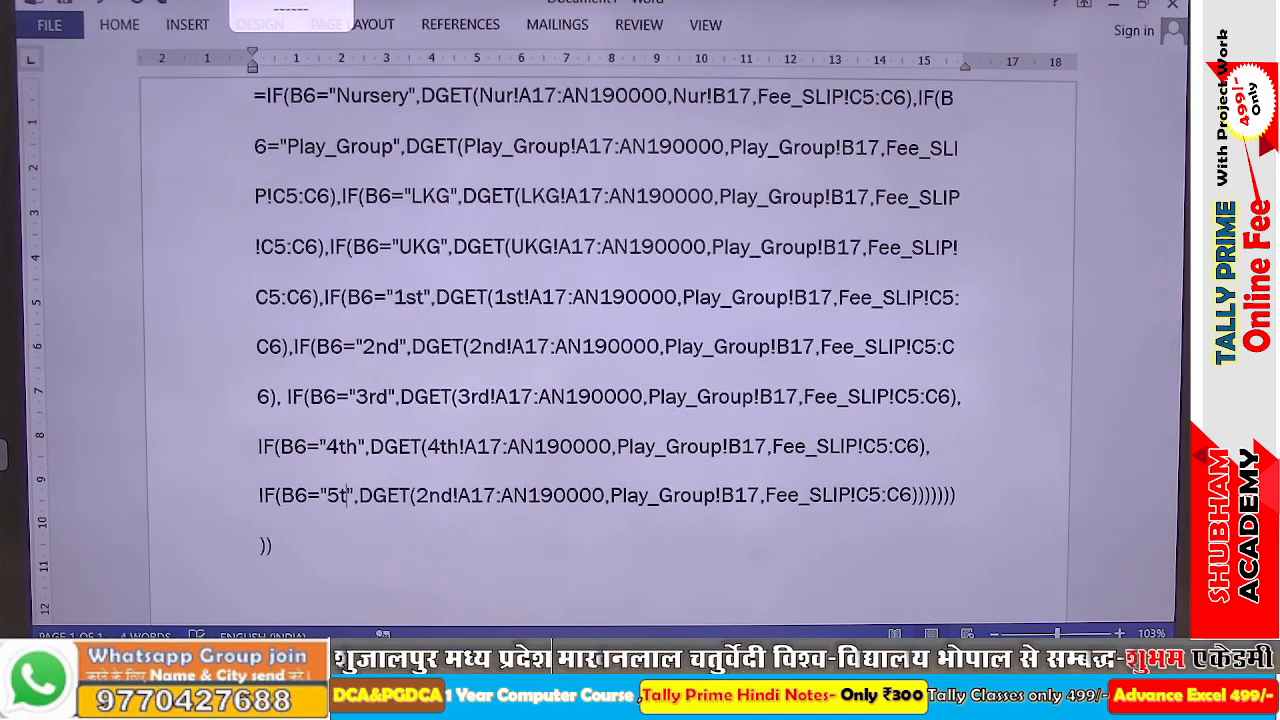
{"action": "type", "text": "h"}
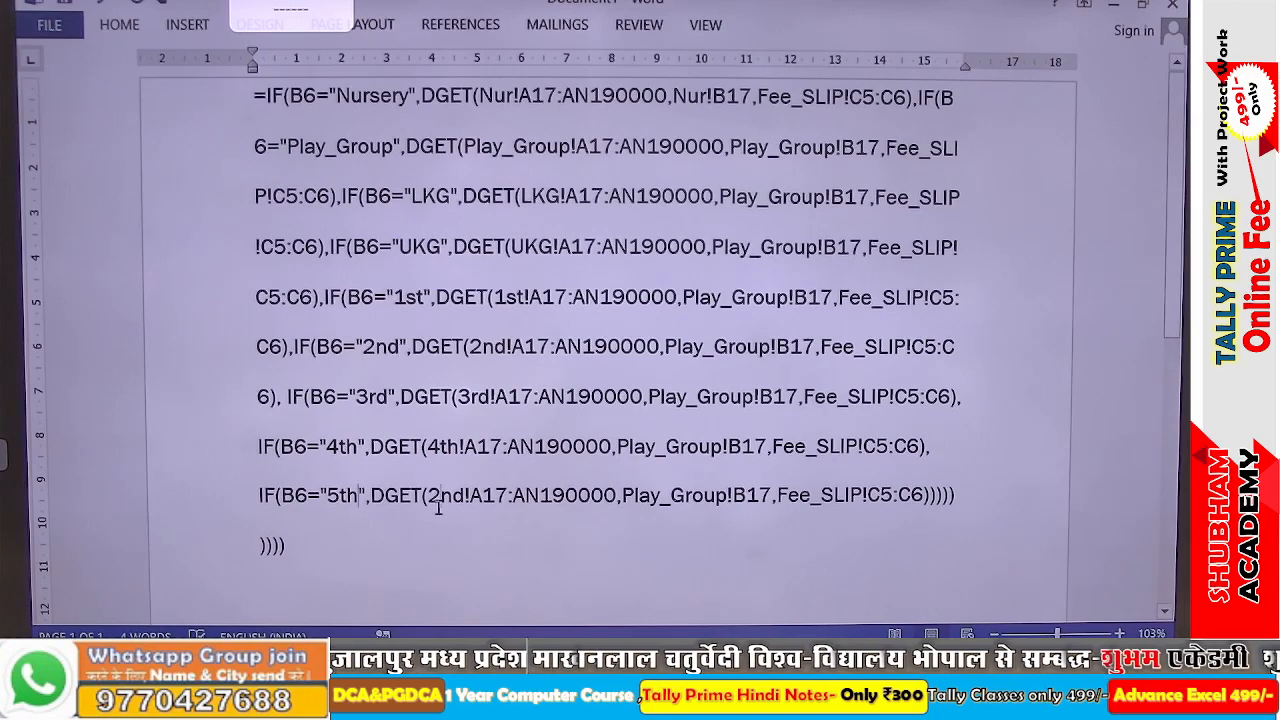
Change the DGET sheet reference in the last clause from 2nd to 5th
{"action": "key", "text": "Delete"}
{"action": "key", "text": "Delete"}
{"action": "key", "text": "BackSpace"}
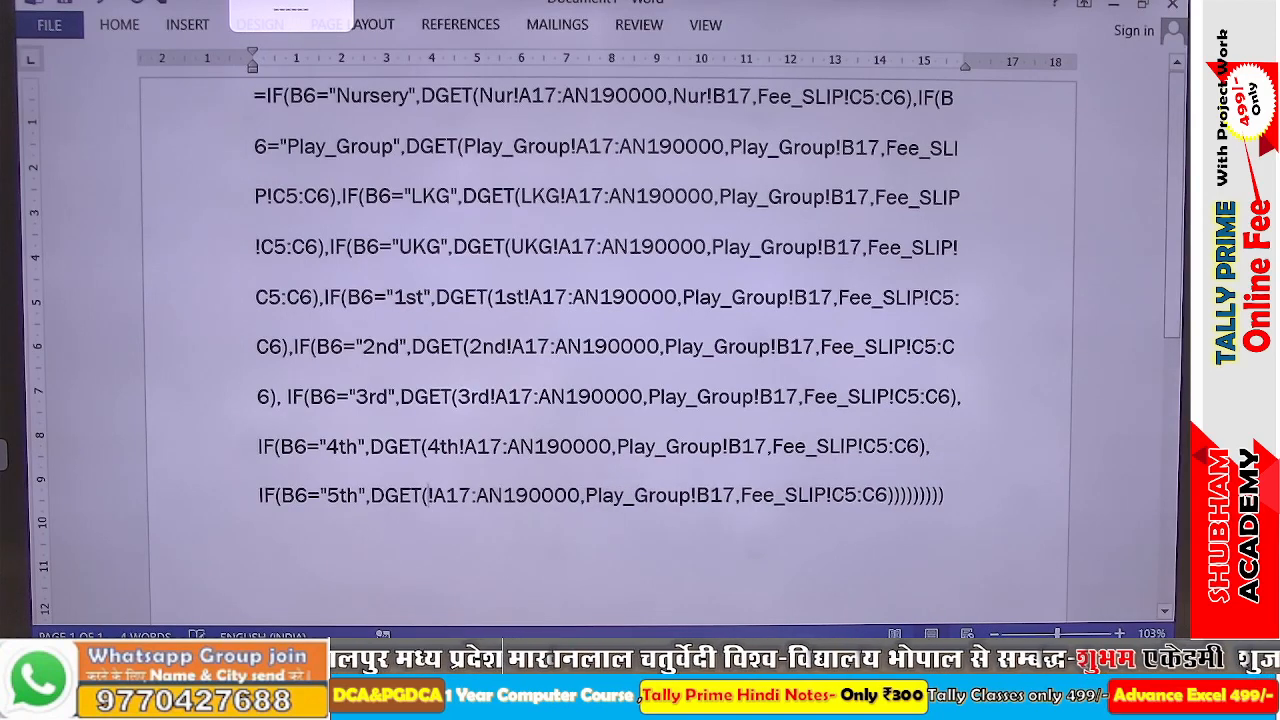
{"action": "type", "text": "5th"}
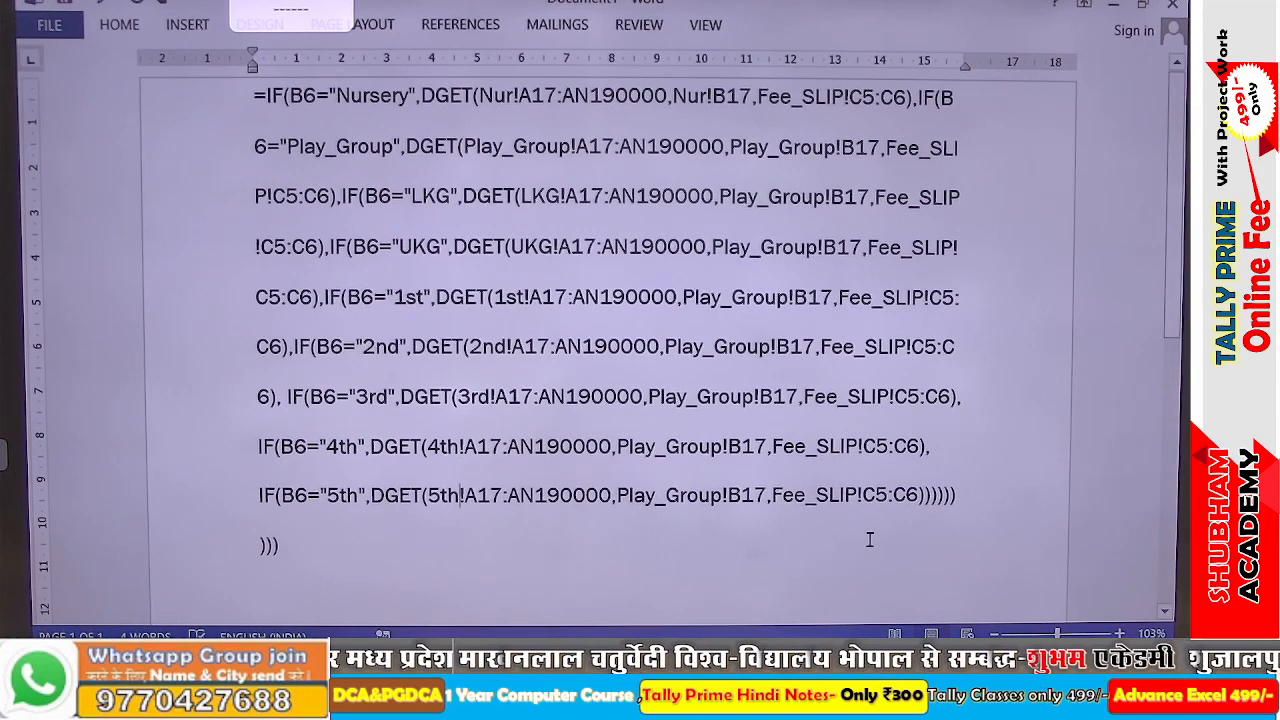
Copy the whole formula, switch to Excel, replace the Enroll formula in Fee_SLIP cell D6 with it, and accept the proposed correction
{"action": "key", "text": "ctrl+a"}
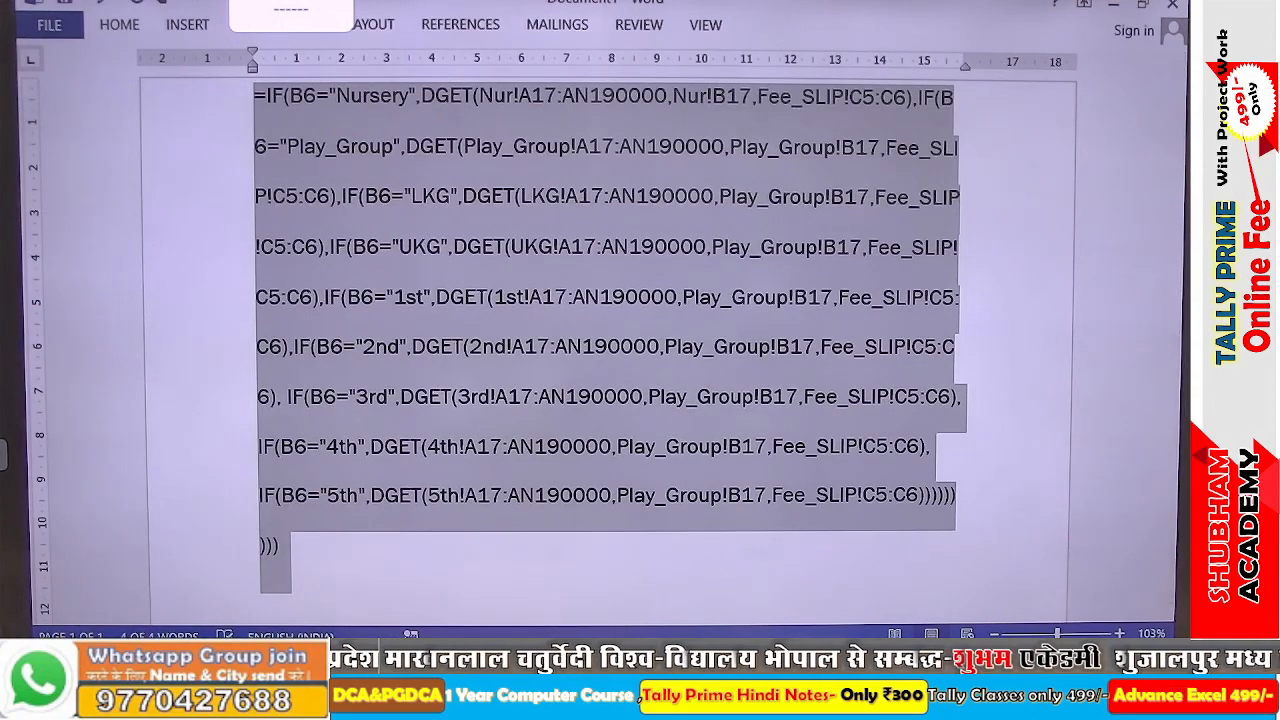
{"action": "key", "text": "alt+Tab"}
{"action": "double_click", "coordinate": [502, 302]}
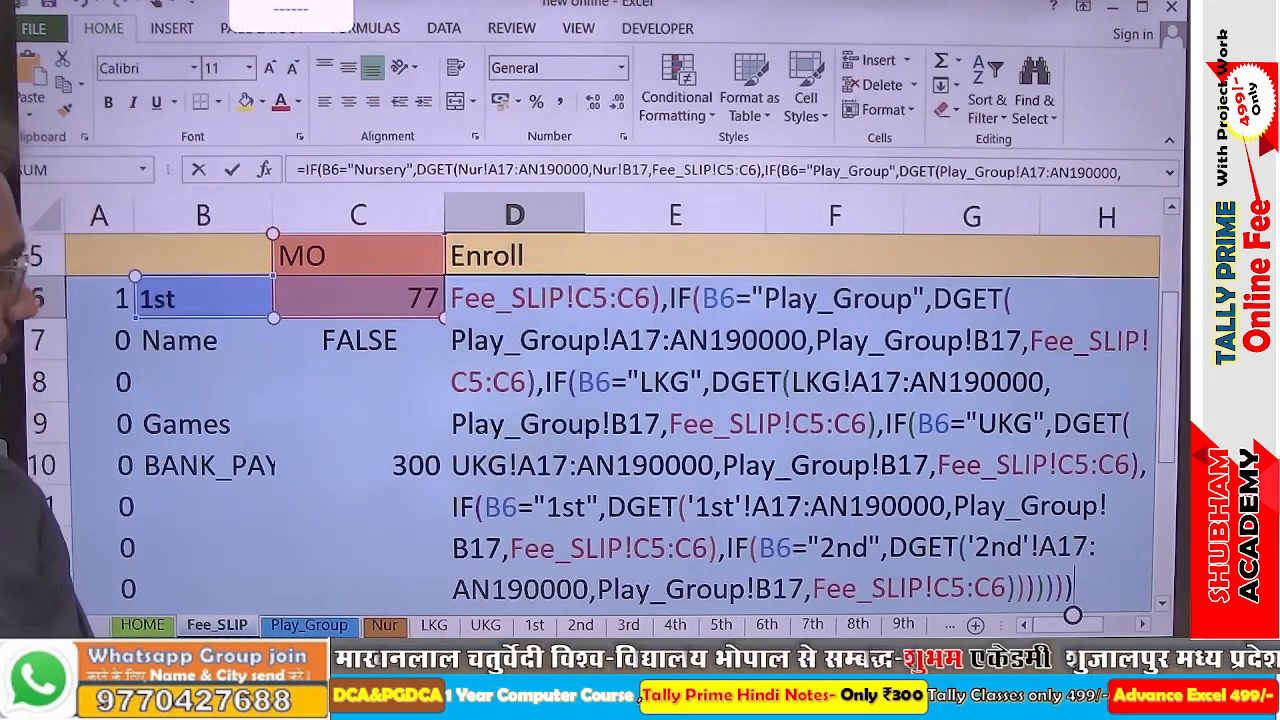
{"action": "left_click", "coordinate": [794, 171]}
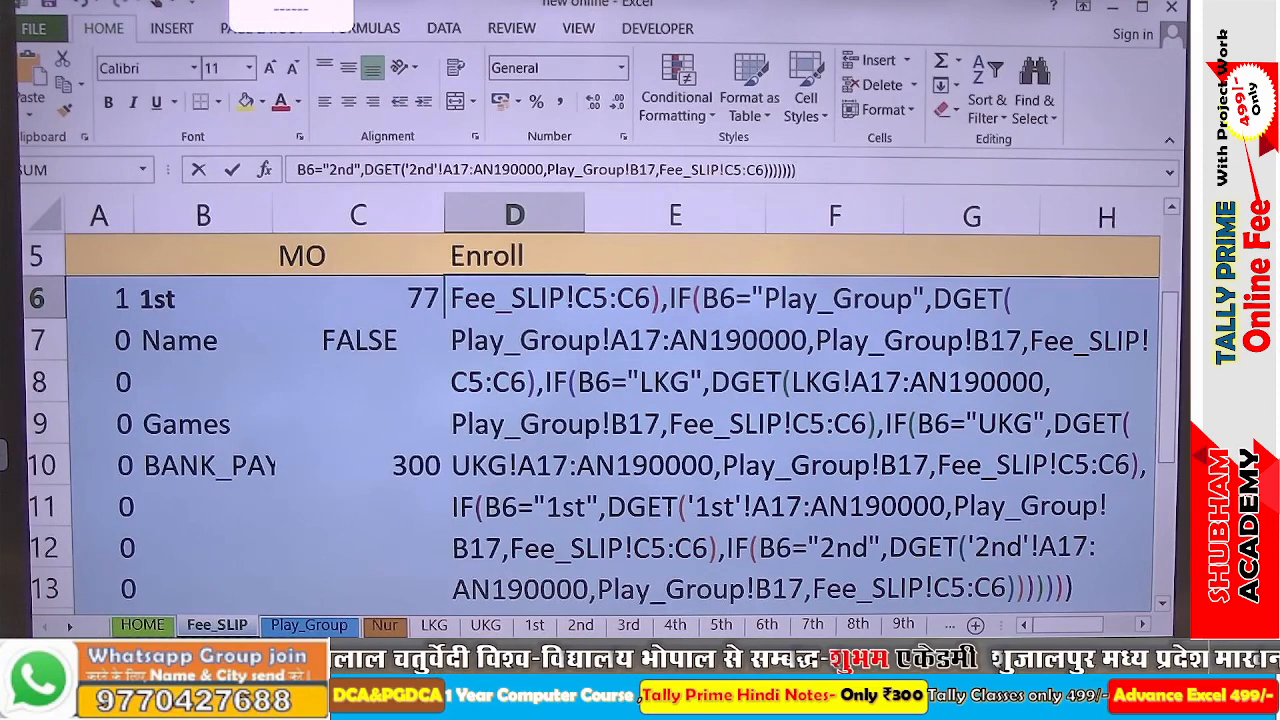
{"action": "key", "text": "BackSpace"}
{"action": "key", "text": "BackSpace"}
{"action": "key", "text": "BackSpace"}
{"action": "key", "text": "BackSpace"}
{"action": "key", "text": "BackSpace"}
{"action": "key", "text": "BackSpace"}
{"action": "key", "text": "BackSpace"}
{"action": "key", "text": "BackSpace"}
{"action": "key", "text": "BackSpace"}
{"action": "key", "text": "BackSpace"}
{"action": "key", "text": "BackSpace"}
{"action": "key", "text": "BackSpace"}
{"action": "key", "text": "BackSpace"}
{"action": "key", "text": "BackSpace"}
{"action": "key", "text": "BackSpace"}
{"action": "key", "text": "BackSpace"}
{"action": "key", "text": "BackSpace"}
{"action": "key", "text": "BackSpace"}
{"action": "key", "text": "BackSpace"}
{"action": "key", "text": "BackSpace"}
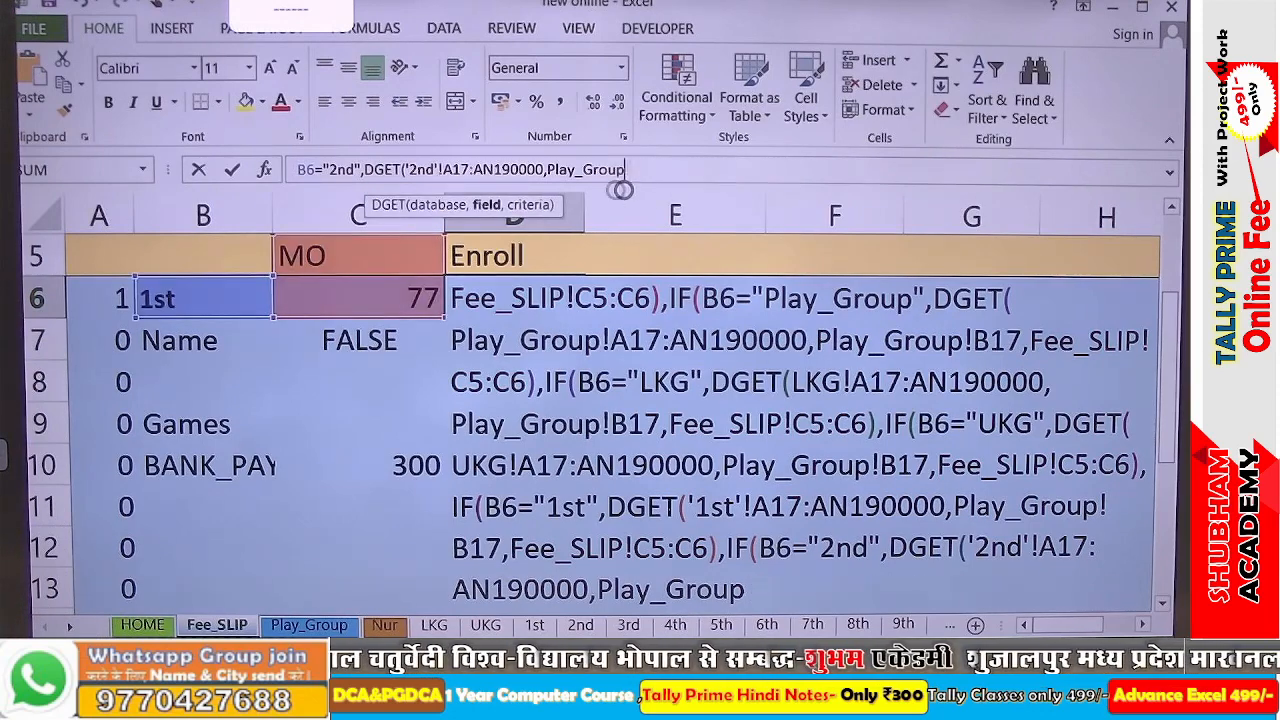
{"action": "key", "text": "BackSpace"}
{"action": "key", "text": "BackSpace"}
{"action": "key", "text": "BackSpace"}
{"action": "key", "text": "BackSpace"}
{"action": "key", "text": "BackSpace"}
{"action": "key", "text": "BackSpace"}
{"action": "key", "text": "BackSpace"}
{"action": "key", "text": "BackSpace"}
{"action": "key", "text": "BackSpace"}
{"action": "key", "text": "BackSpace"}
{"action": "key", "text": "BackSpace"}
{"action": "key", "text": "BackSpace"}
{"action": "key", "text": "BackSpace"}
{"action": "key", "text": "BackSpace"}
{"action": "key", "text": "BackSpace"}
{"action": "key", "text": "BackSpace"}
{"action": "key", "text": "BackSpace"}
{"action": "key", "text": "BackSpace"}
{"action": "key", "text": "BackSpace"}
{"action": "key", "text": "BackSpace"}
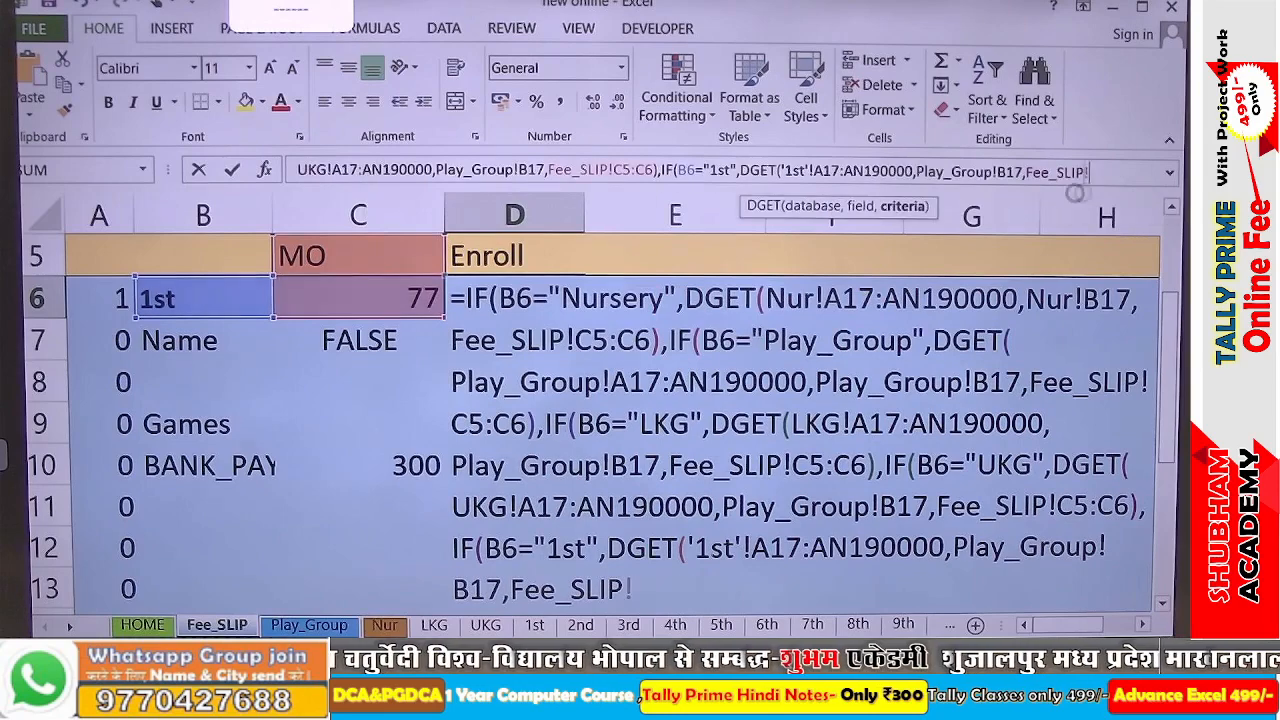
{"action": "key", "text": "BackSpace"}
{"action": "key", "text": "BackSpace"}
{"action": "key", "text": "BackSpace"}
{"action": "key", "text": "BackSpace"}
{"action": "key", "text": "BackSpace"}
{"action": "key", "text": "BackSpace"}
{"action": "key", "text": "BackSpace"}
{"action": "key", "text": "BackSpace"}
{"action": "key", "text": "BackSpace"}
{"action": "key", "text": "BackSpace"}
{"action": "key", "text": "BackSpace"}
{"action": "key", "text": "BackSpace"}
{"action": "key", "text": "BackSpace"}
{"action": "key", "text": "BackSpace"}
{"action": "key", "text": "BackSpace"}
{"action": "key", "text": "BackSpace"}
{"action": "key", "text": "BackSpace"}
{"action": "key", "text": "BackSpace"}
{"action": "key", "text": "BackSpace"}
{"action": "key", "text": "BackSpace"}
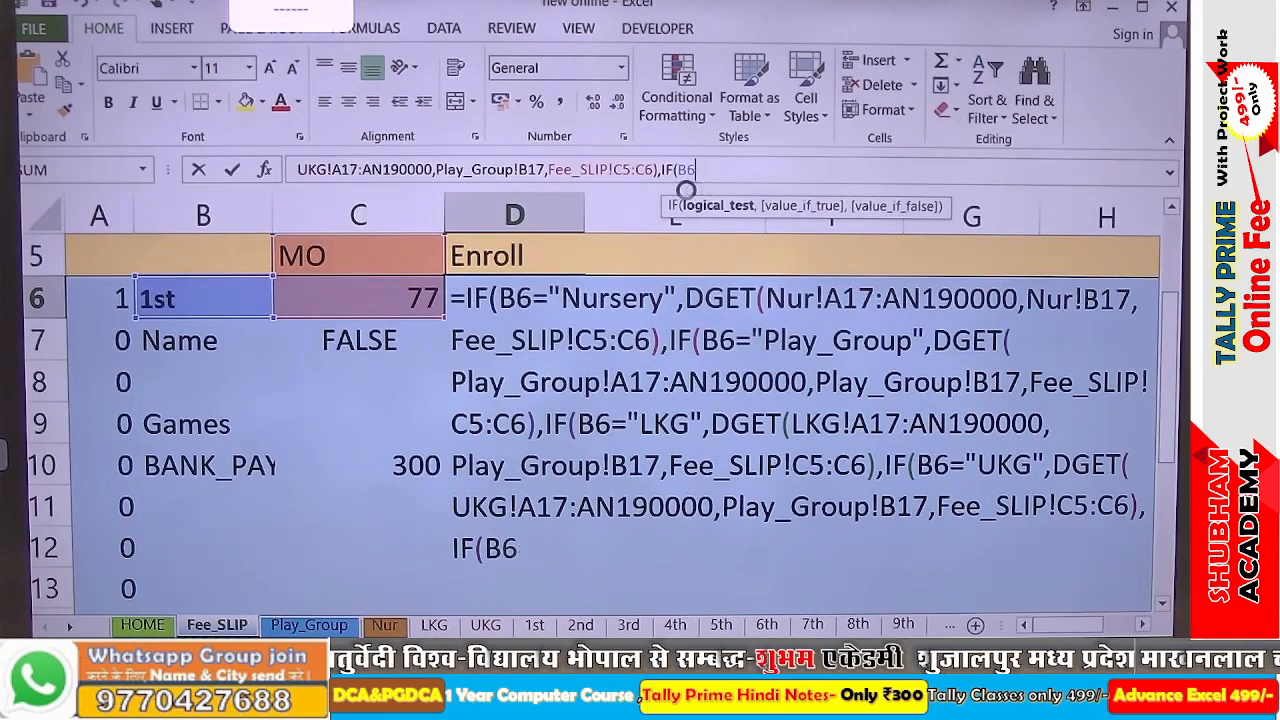
{"action": "key", "text": "BackSpace"}
{"action": "key", "text": "BackSpace"}
{"action": "key", "text": "BackSpace"}
{"action": "key", "text": "BackSpace"}
{"action": "key", "text": "BackSpace"}
{"action": "key", "text": "BackSpace"}
{"action": "key", "text": "BackSpace"}
{"action": "key", "text": "BackSpace"}
{"action": "key", "text": "BackSpace"}
{"action": "key", "text": "BackSpace"}
{"action": "key", "text": "BackSpace"}
{"action": "key", "text": "BackSpace"}
{"action": "key", "text": "BackSpace"}
{"action": "key", "text": "BackSpace"}
{"action": "key", "text": "BackSpace"}
{"action": "key", "text": "BackSpace"}
{"action": "key", "text": "BackSpace"}
{"action": "key", "text": "BackSpace"}
{"action": "key", "text": "BackSpace"}
{"action": "key", "text": "BackSpace"}
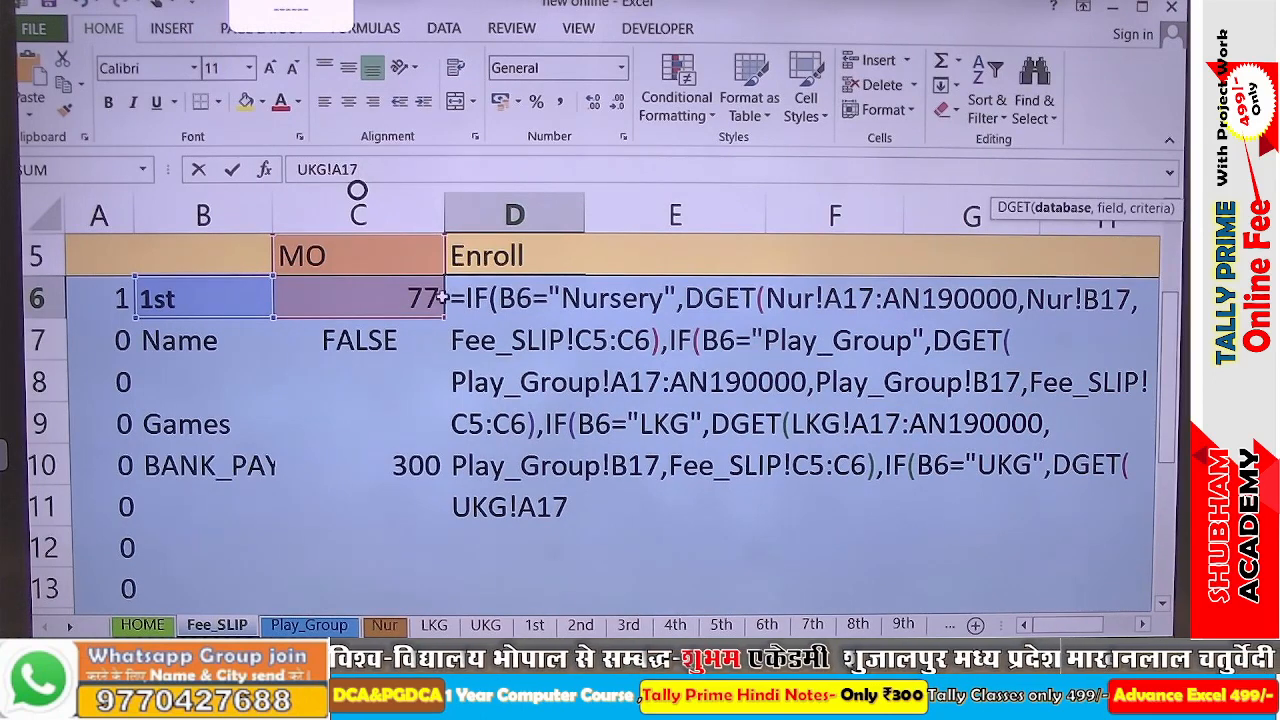
{"action": "left_click_drag", "start_coordinate": [452, 298], "coordinate": [657, 536]}
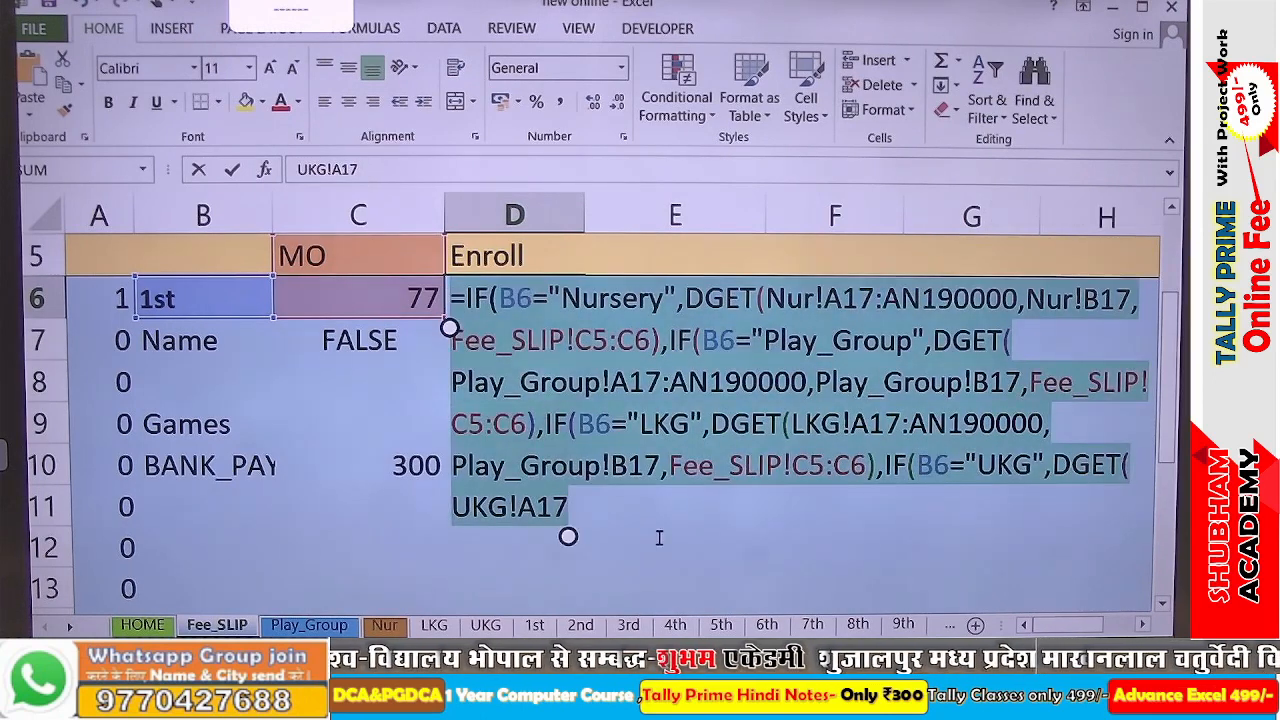
{"action": "key", "text": "ctrl+v"}
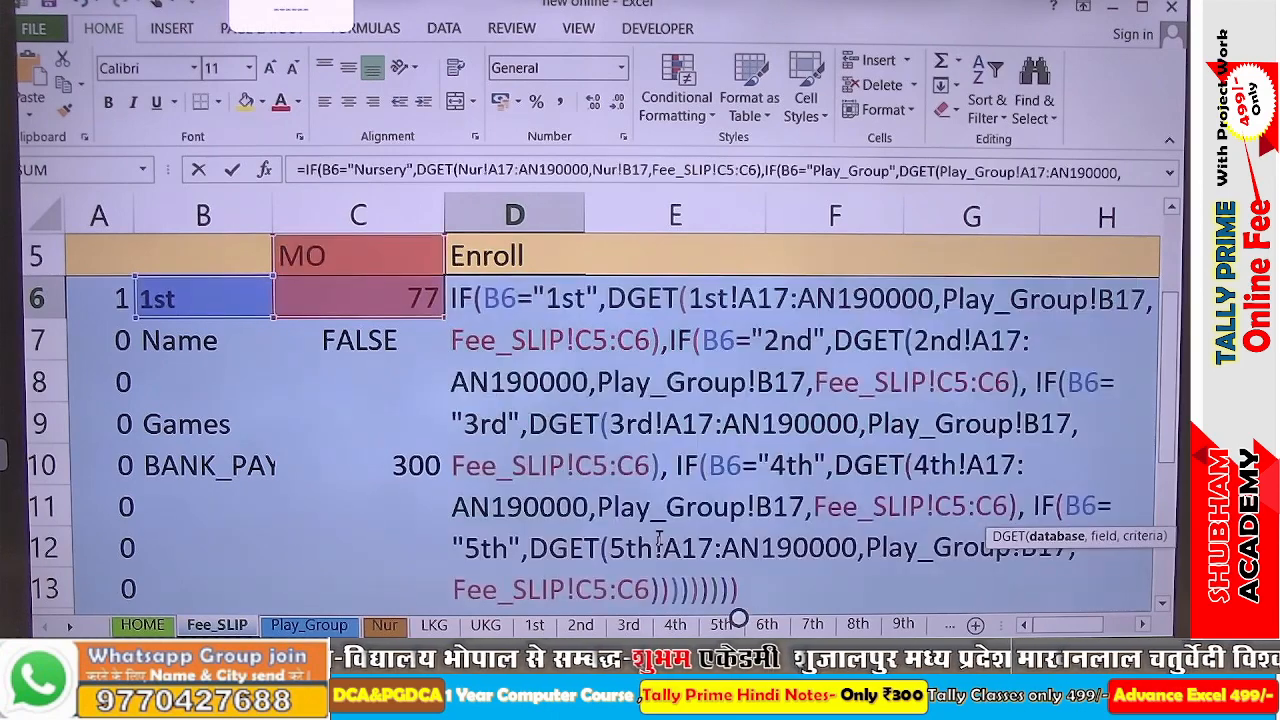
{"action": "key", "text": "Return"}
{"action": "key", "text": "Return"}
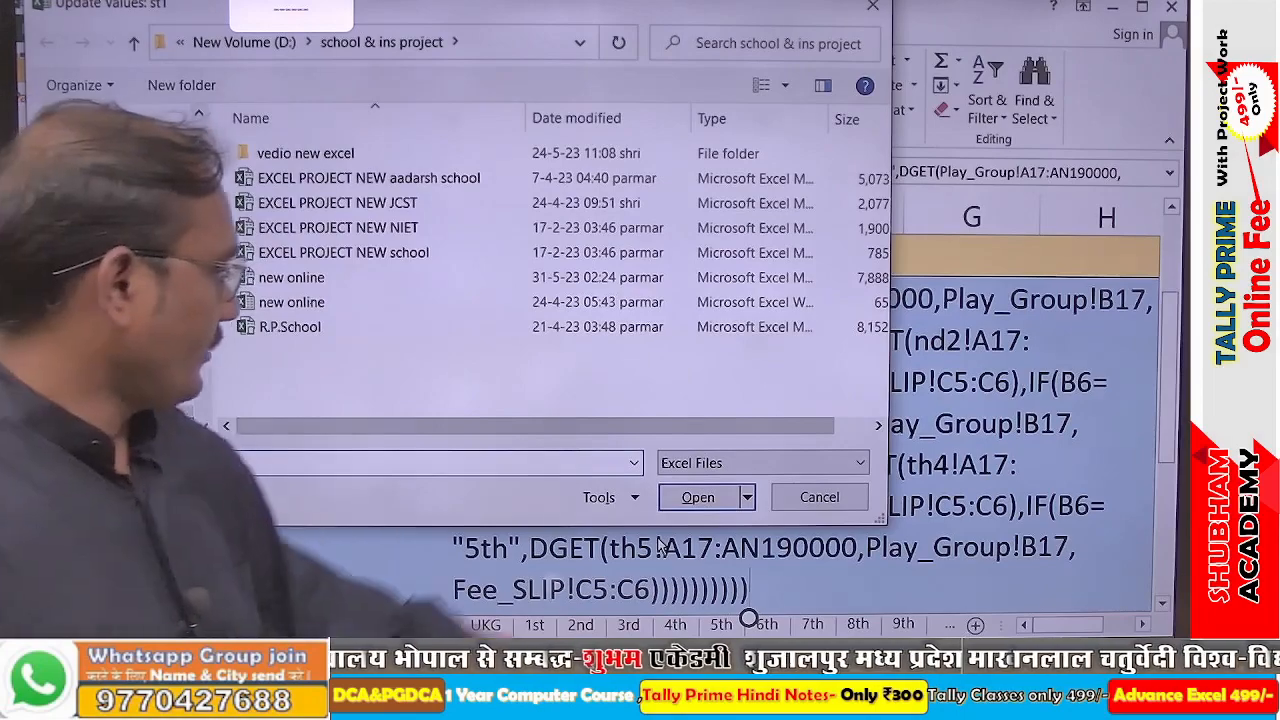
Cancel the value update requests for st1, nd2 and rd3, and update th4 from the HOME sheet of the new online workbook
{"action": "left_click", "coordinate": [819, 497]}
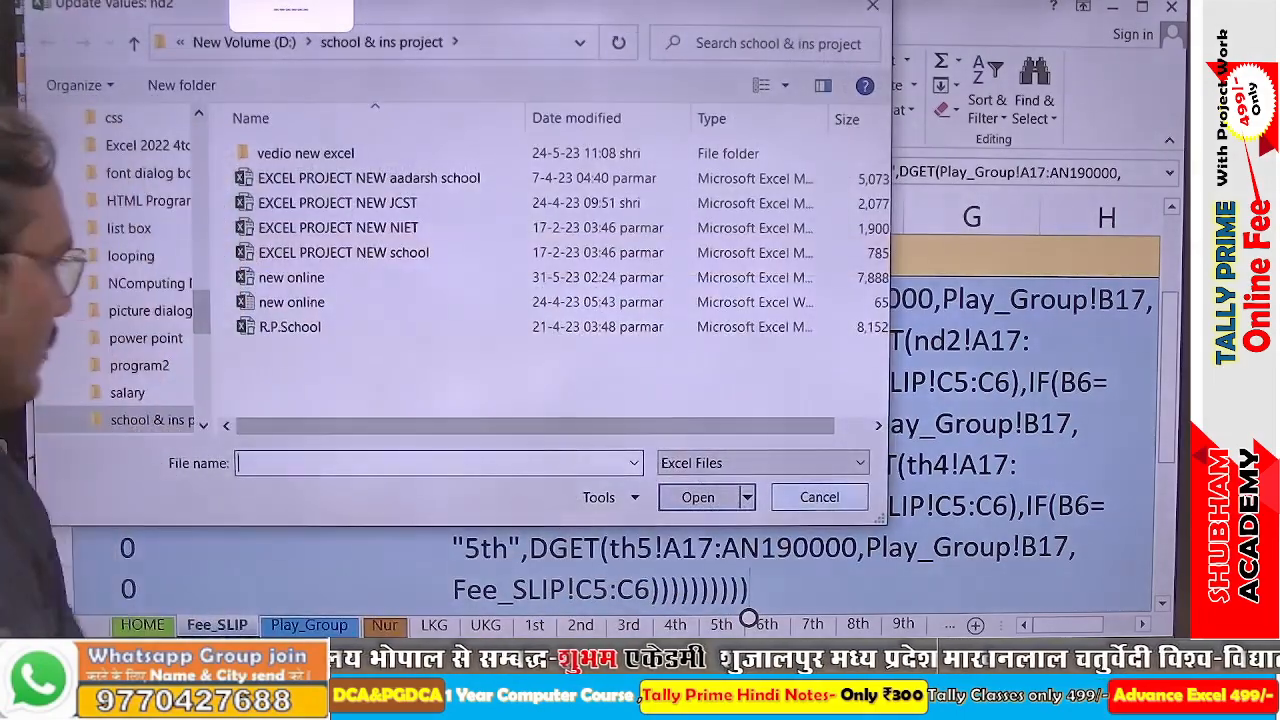
{"action": "left_click", "coordinate": [819, 497]}
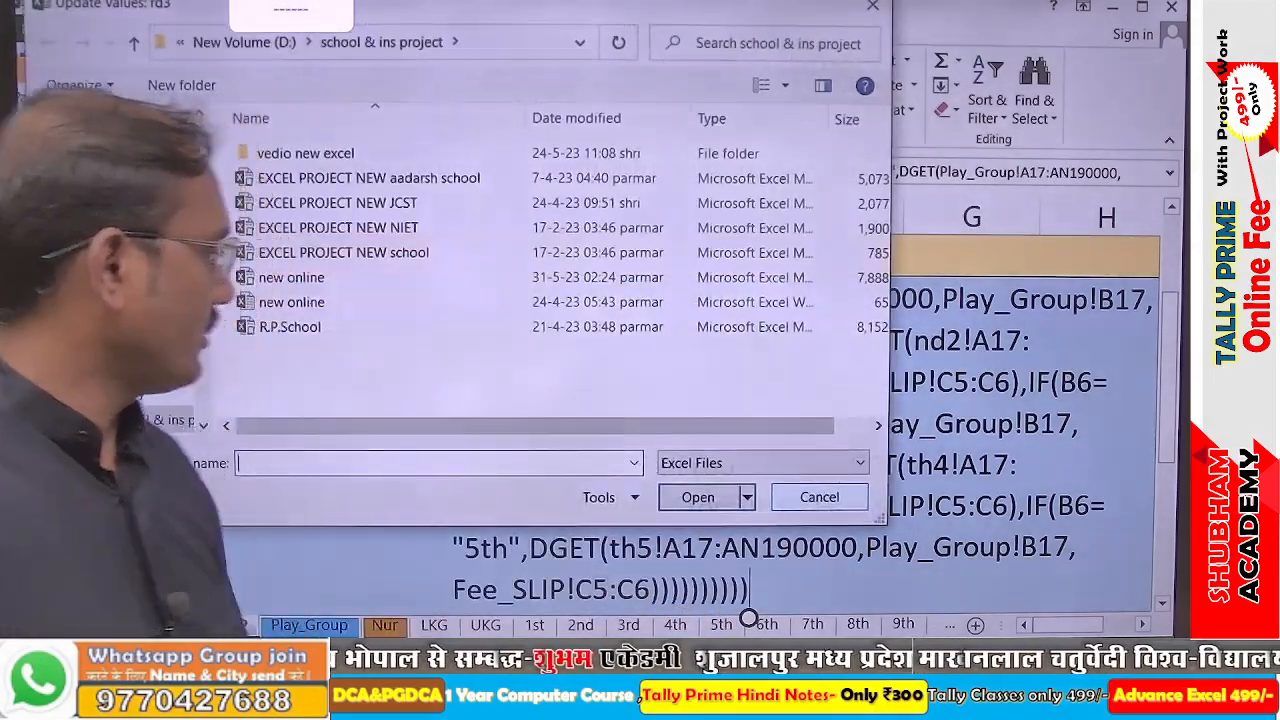
{"action": "left_click", "coordinate": [819, 497]}
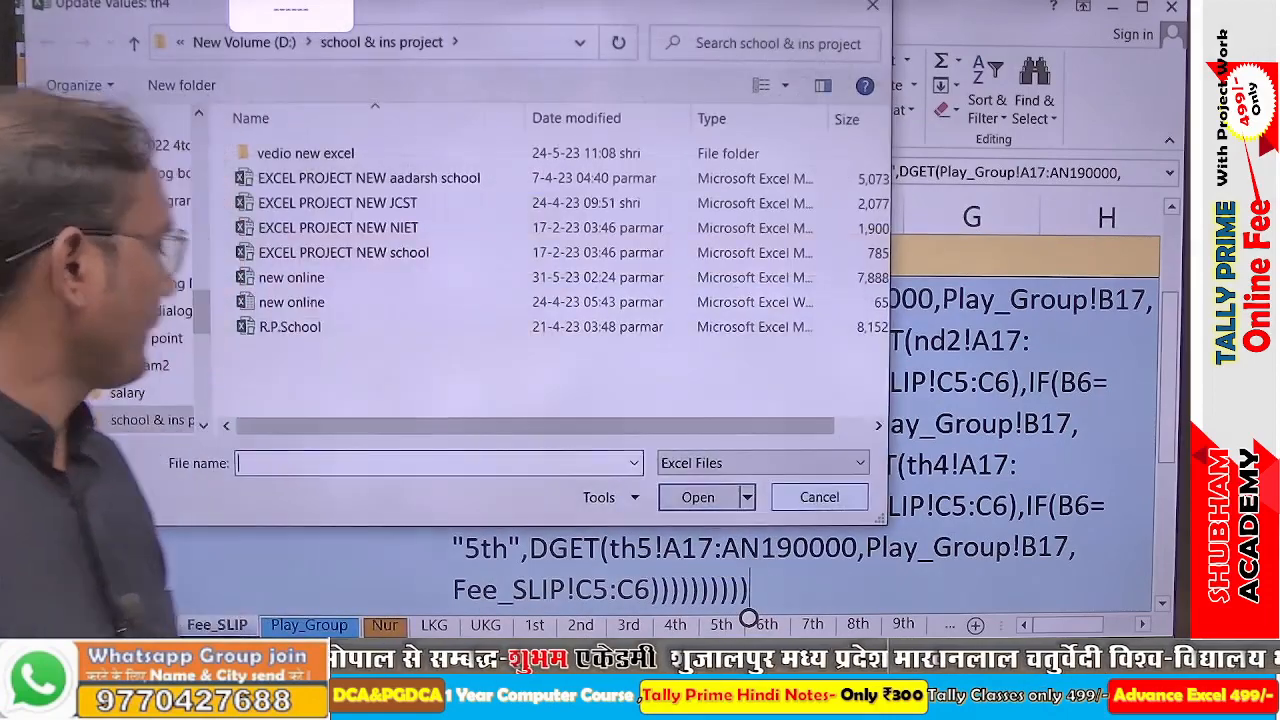
{"action": "double_click", "coordinate": [290, 277]}
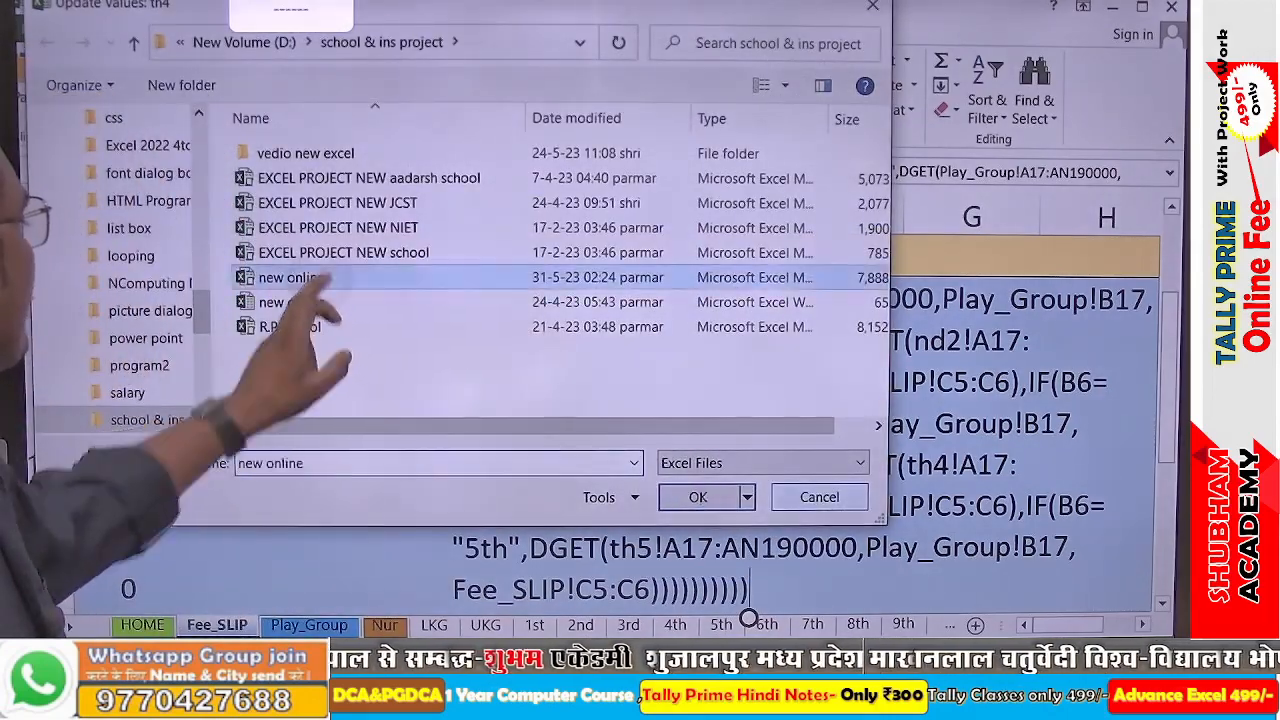
{"action": "left_click", "coordinate": [392, 379]}
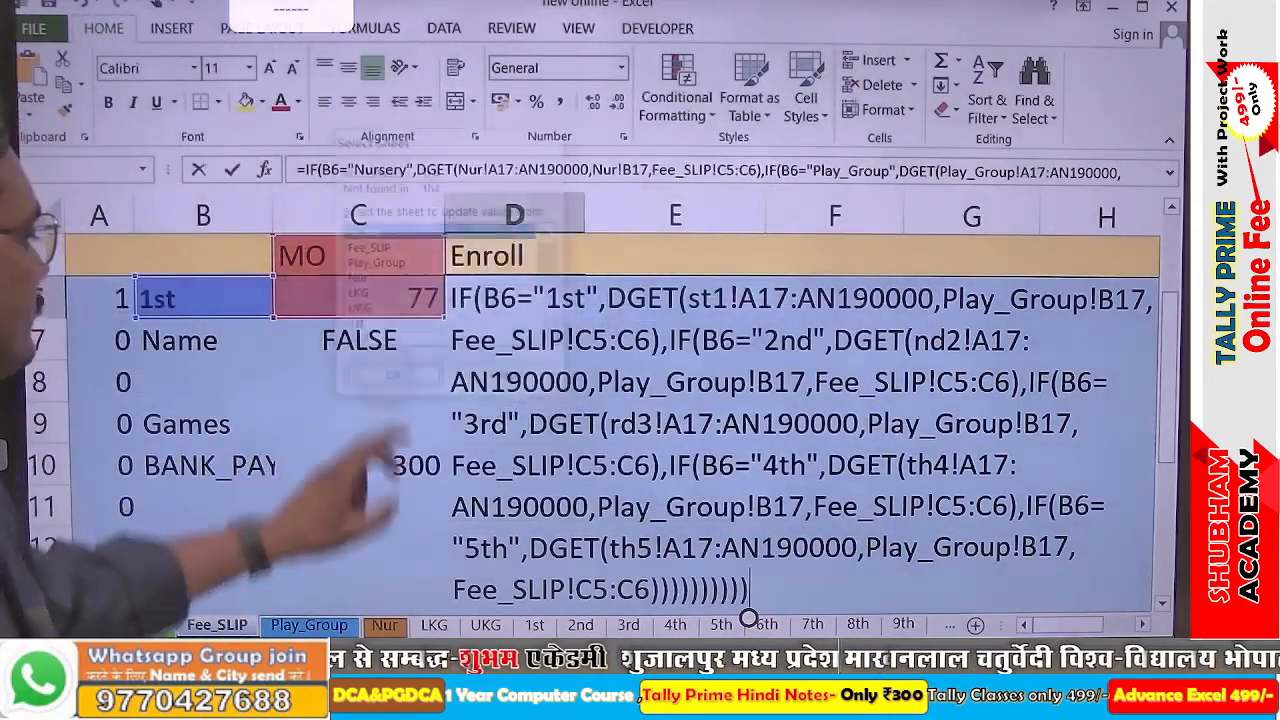
Update the th5 reference from the Fee_SLIP sheet of the new online workbook
{"action": "double_click", "coordinate": [290, 277]}
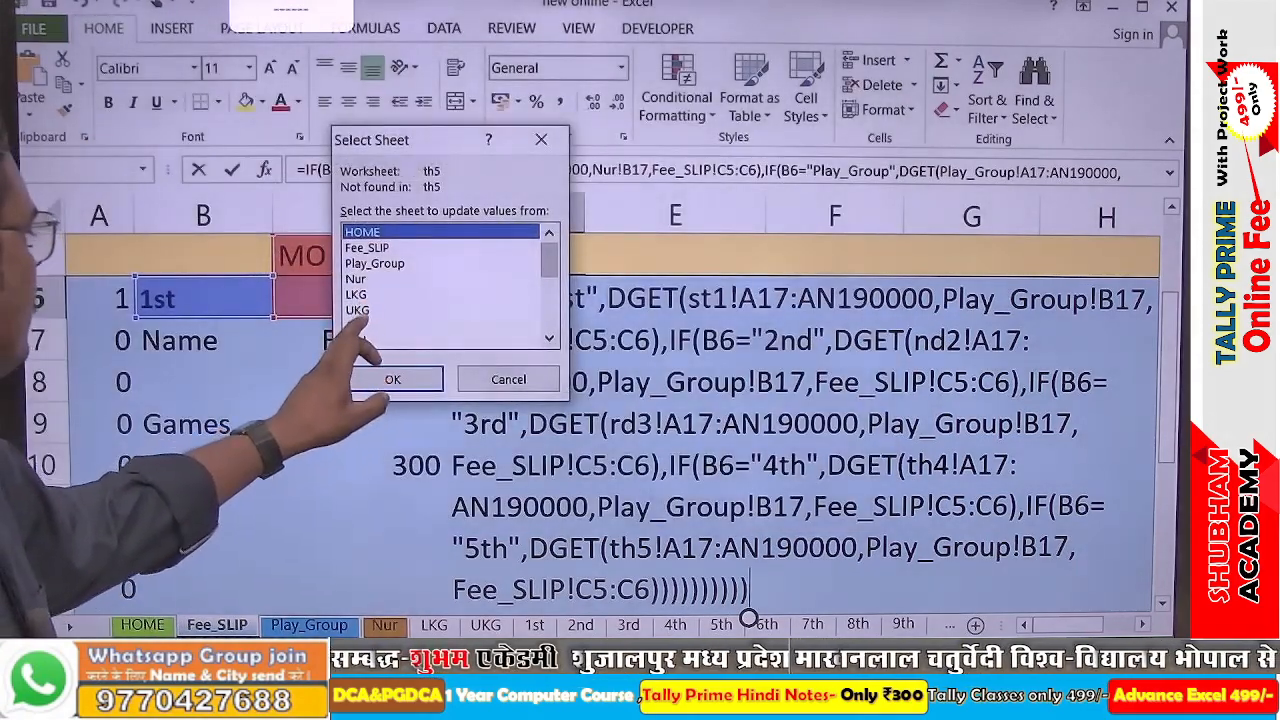
{"action": "left_click", "coordinate": [366, 247]}
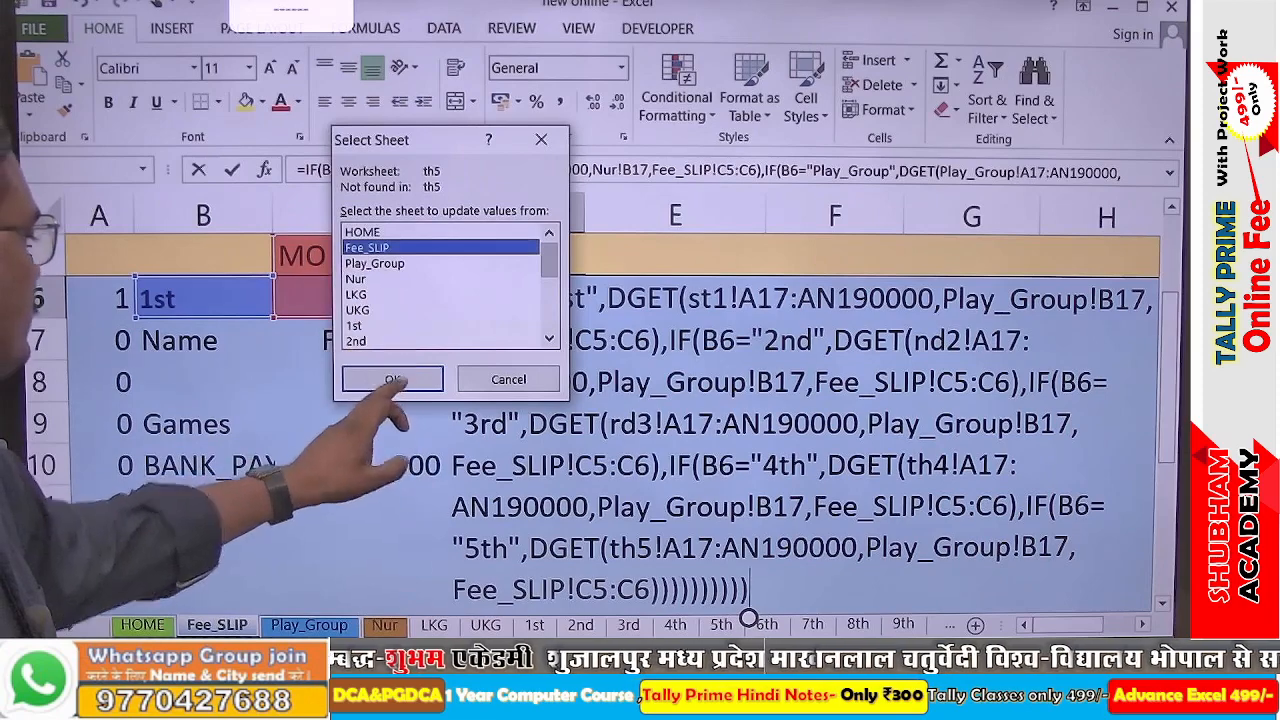
{"action": "left_click", "coordinate": [392, 379]}
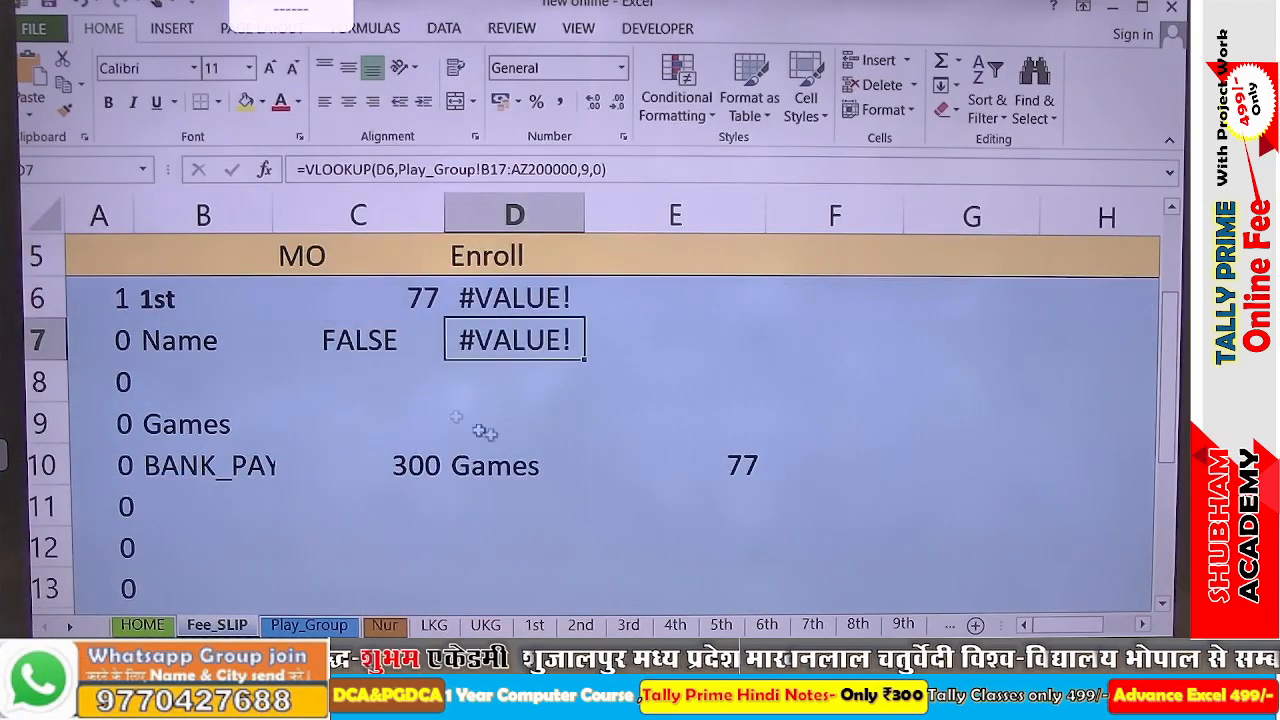
Reopen the D6 formula and re-enter it, cancelling the value update requests through nd2, rd3 and th4
{"action": "double_click", "coordinate": [512, 296]}
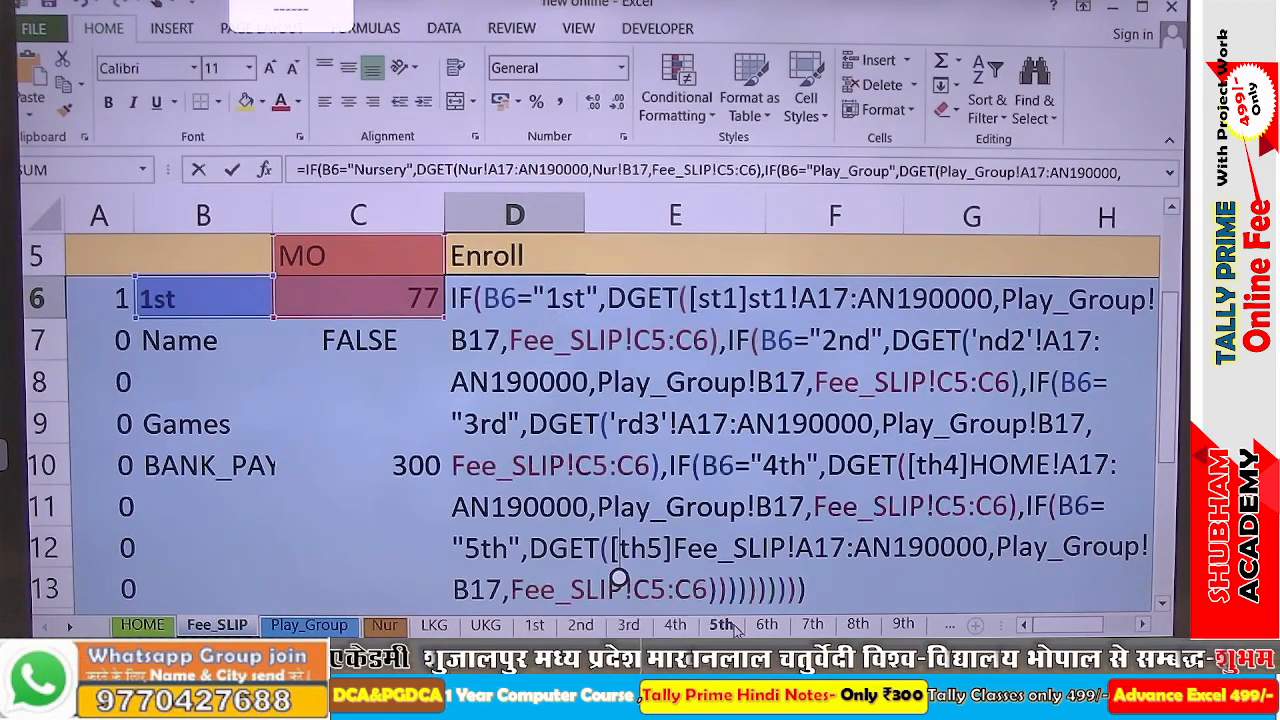
{"action": "key", "text": "Return"}
{"action": "left_click", "coordinate": [812, 510]}
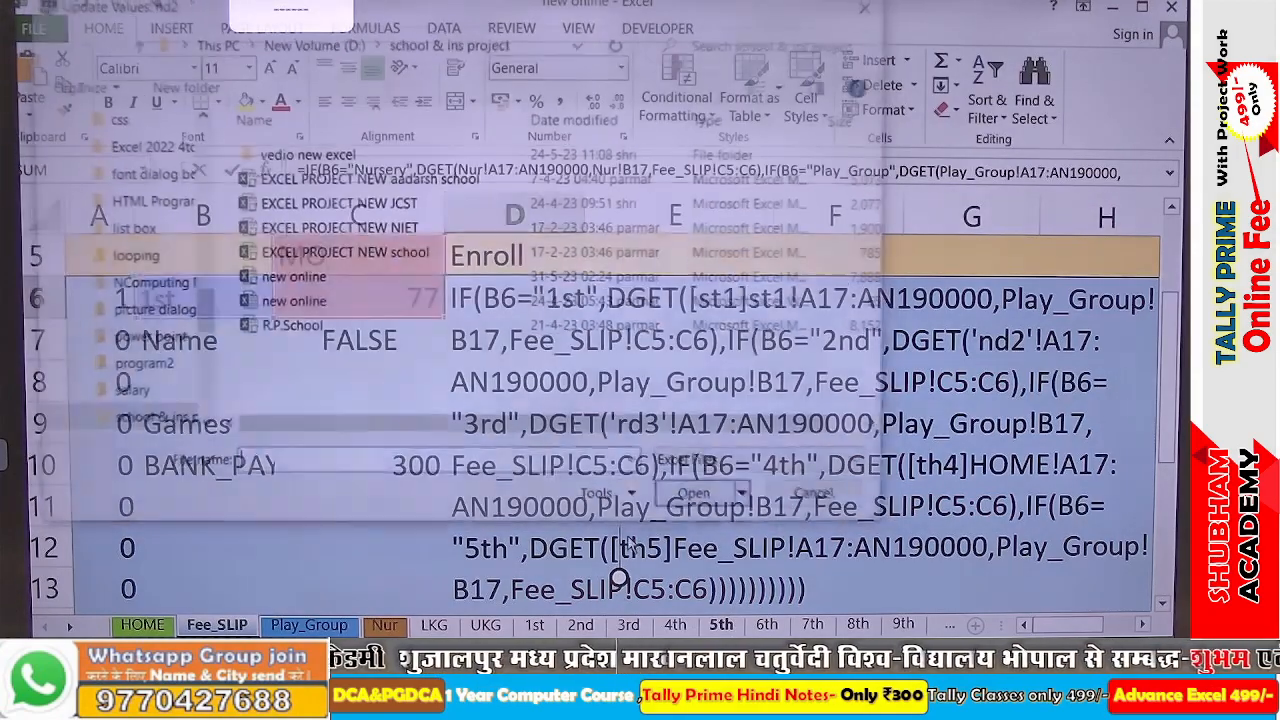
{"action": "left_click", "coordinate": [814, 505]}
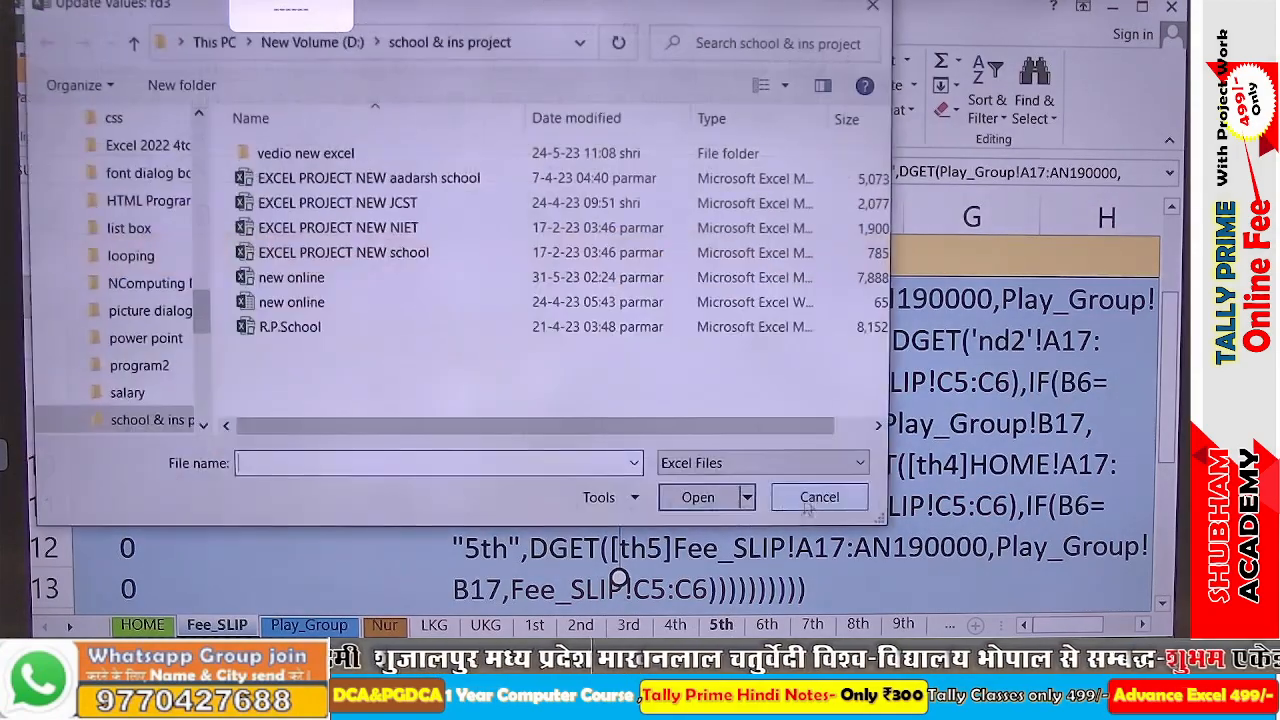
{"action": "left_click", "coordinate": [812, 500]}
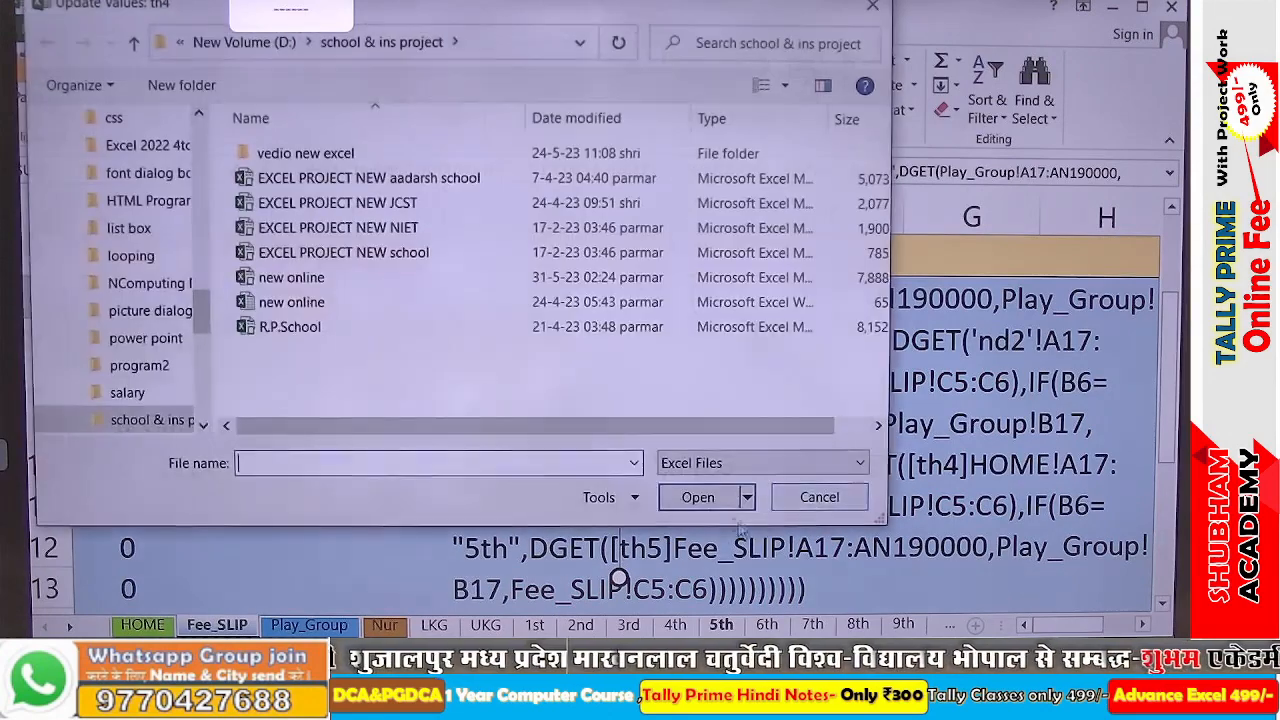
{"action": "left_click", "coordinate": [810, 500]}
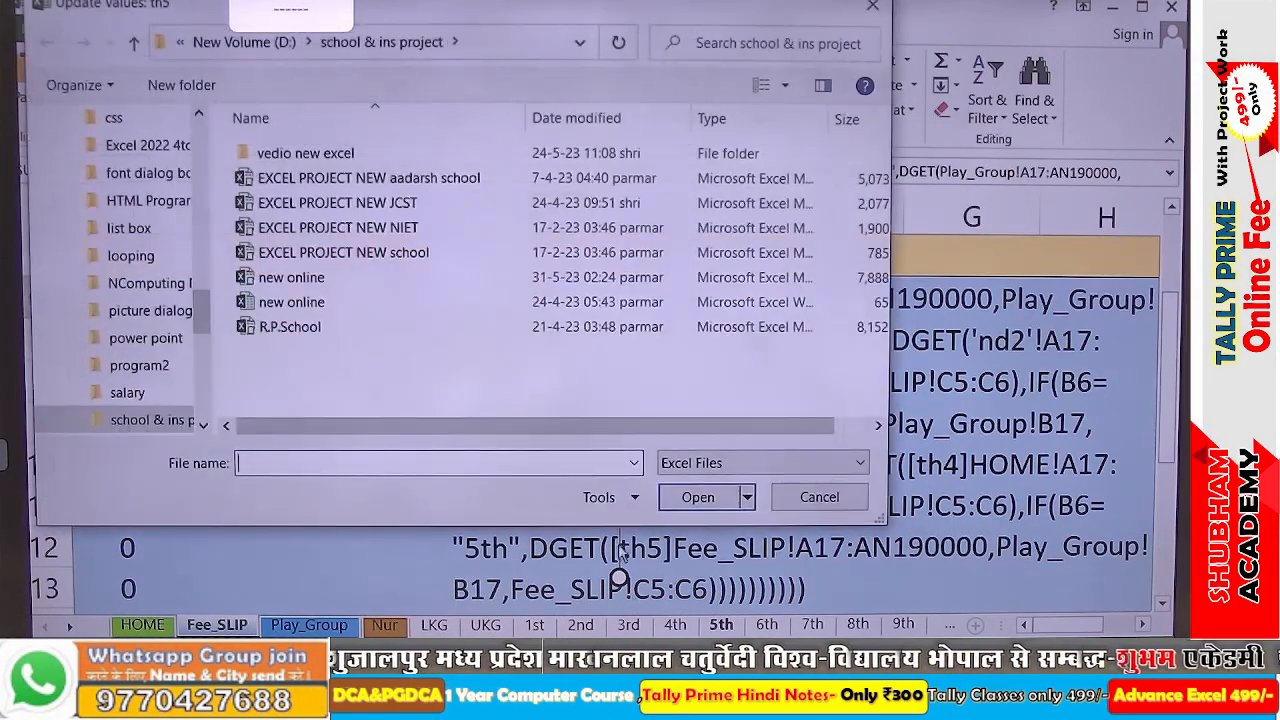
Try 5 as the source file for th5, choose the new online workbook instead, and return to the Fee_SLIP sheet
{"action": "key", "text": "Return"}
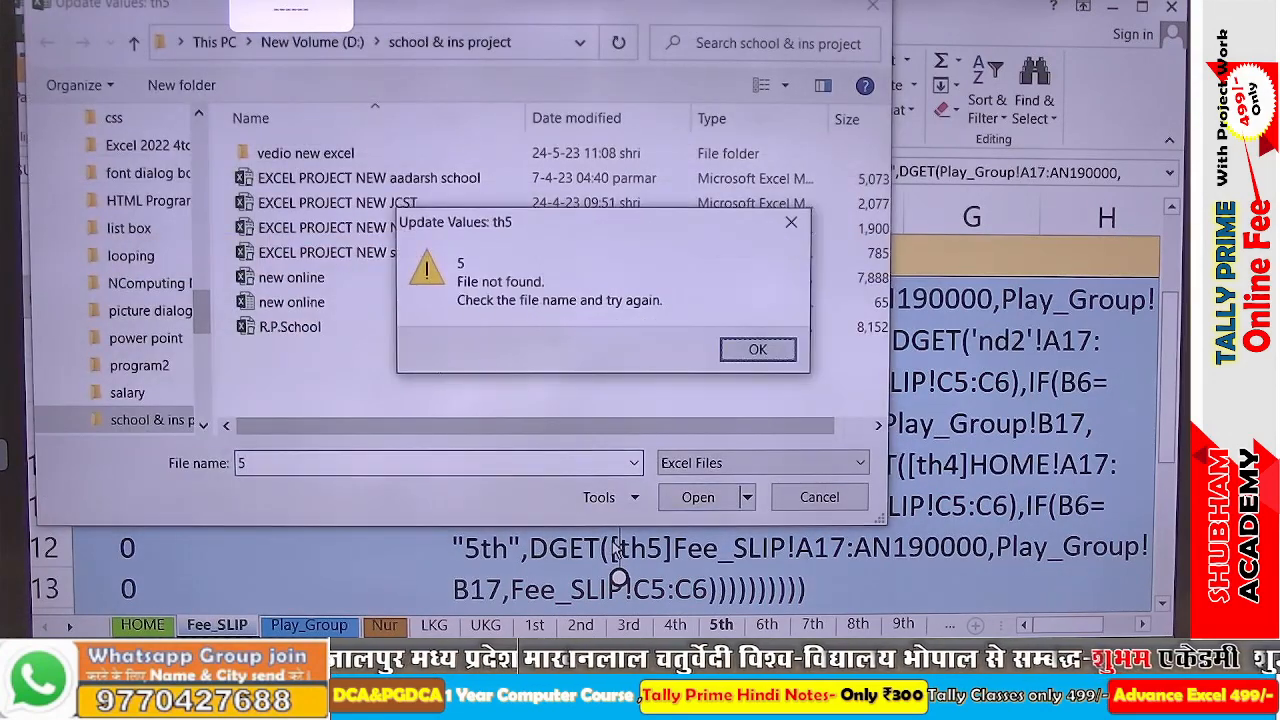
{"action": "key", "text": "Return"}
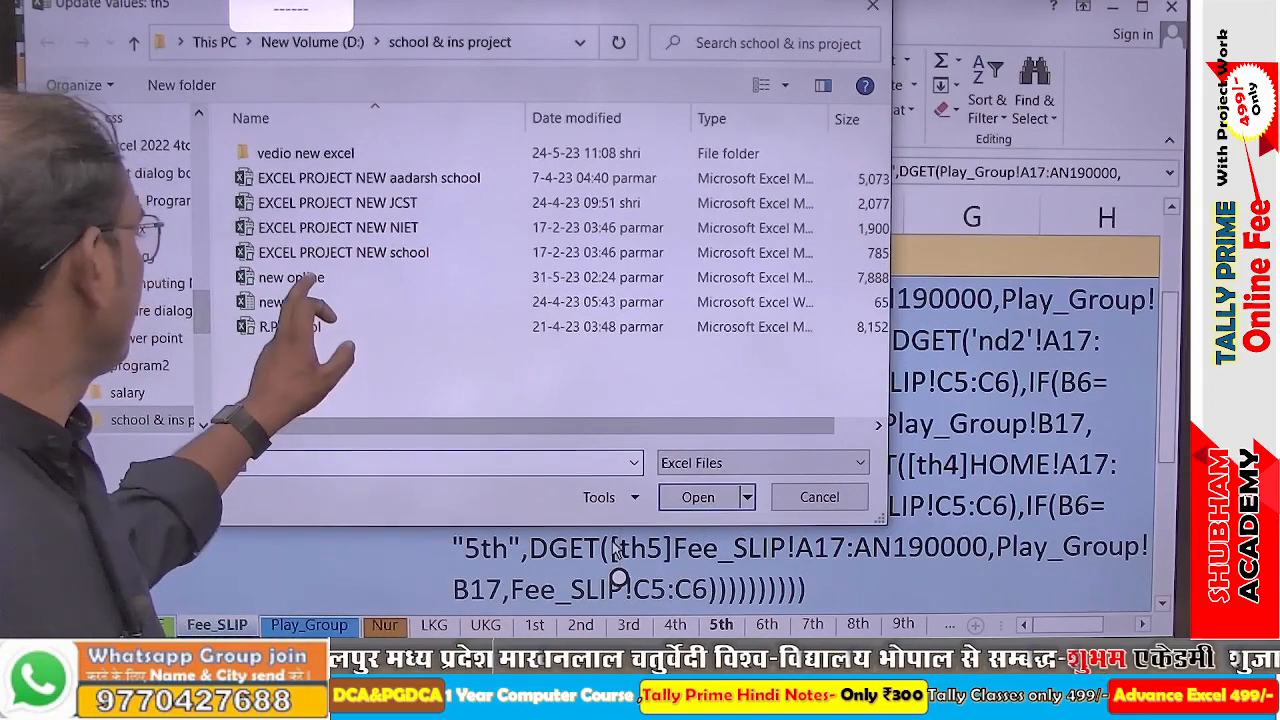
{"action": "double_click", "coordinate": [294, 278]}
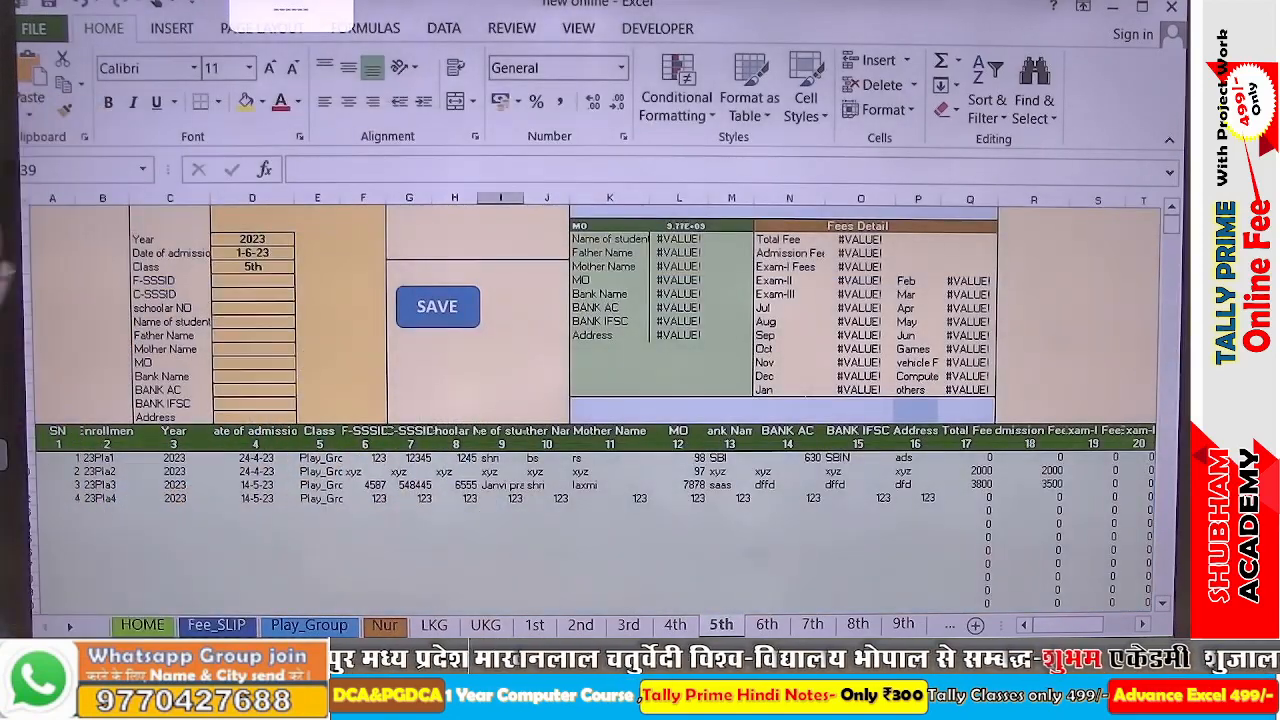
{"action": "left_click", "coordinate": [216, 624]}
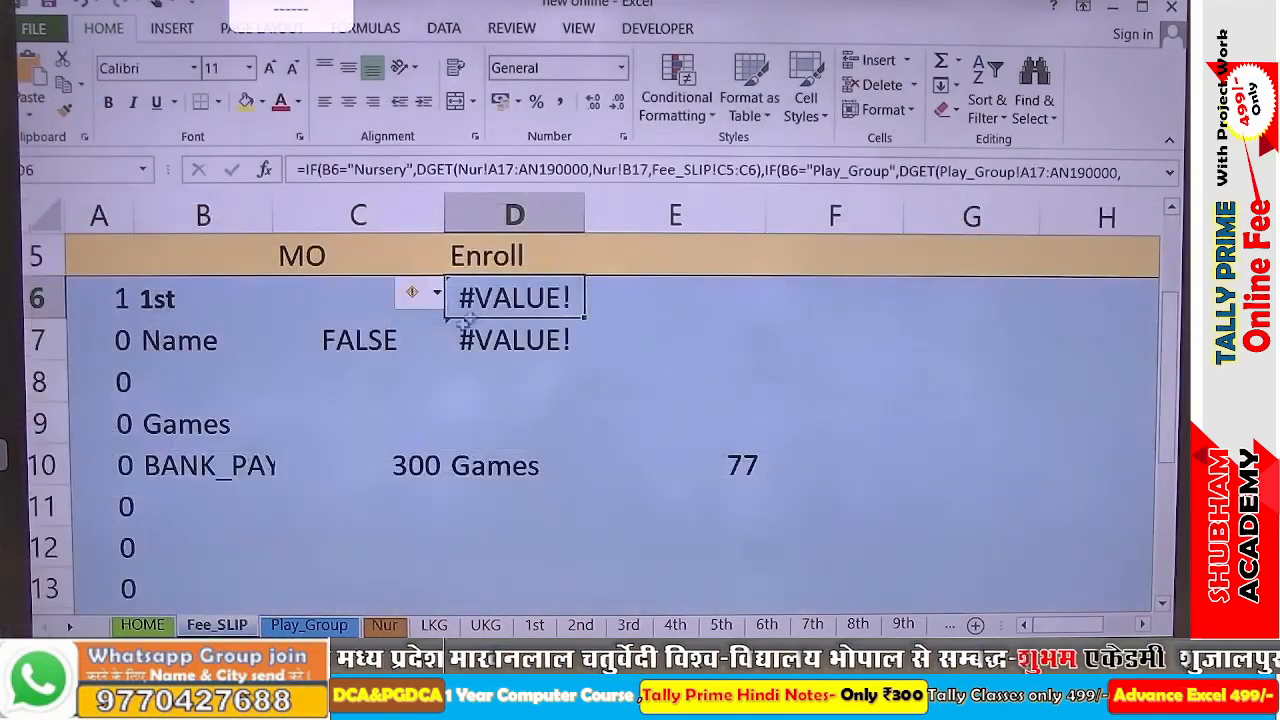
Open the D6 Enroll formula for editing and change the sheet reference in its "3rd" clause from rd3 to 3rd
{"action": "double_click", "coordinate": [481, 300]}
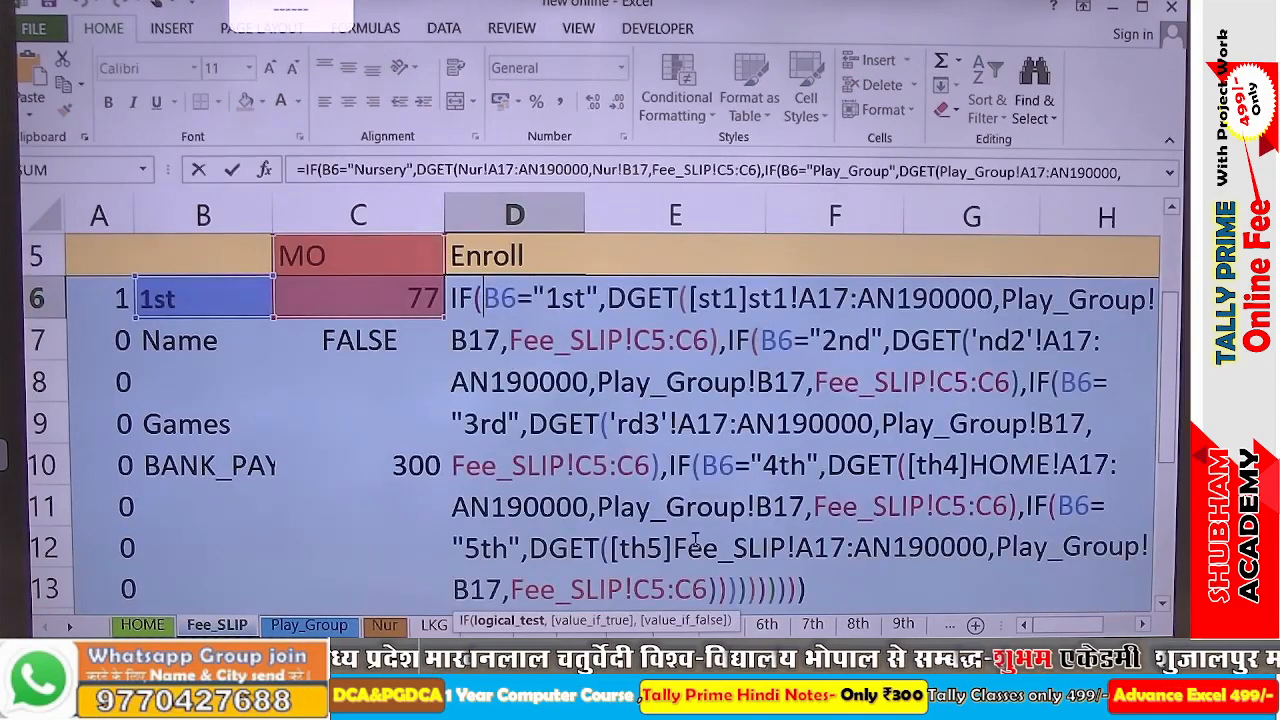
{"action": "left_click", "coordinate": [627, 425]}
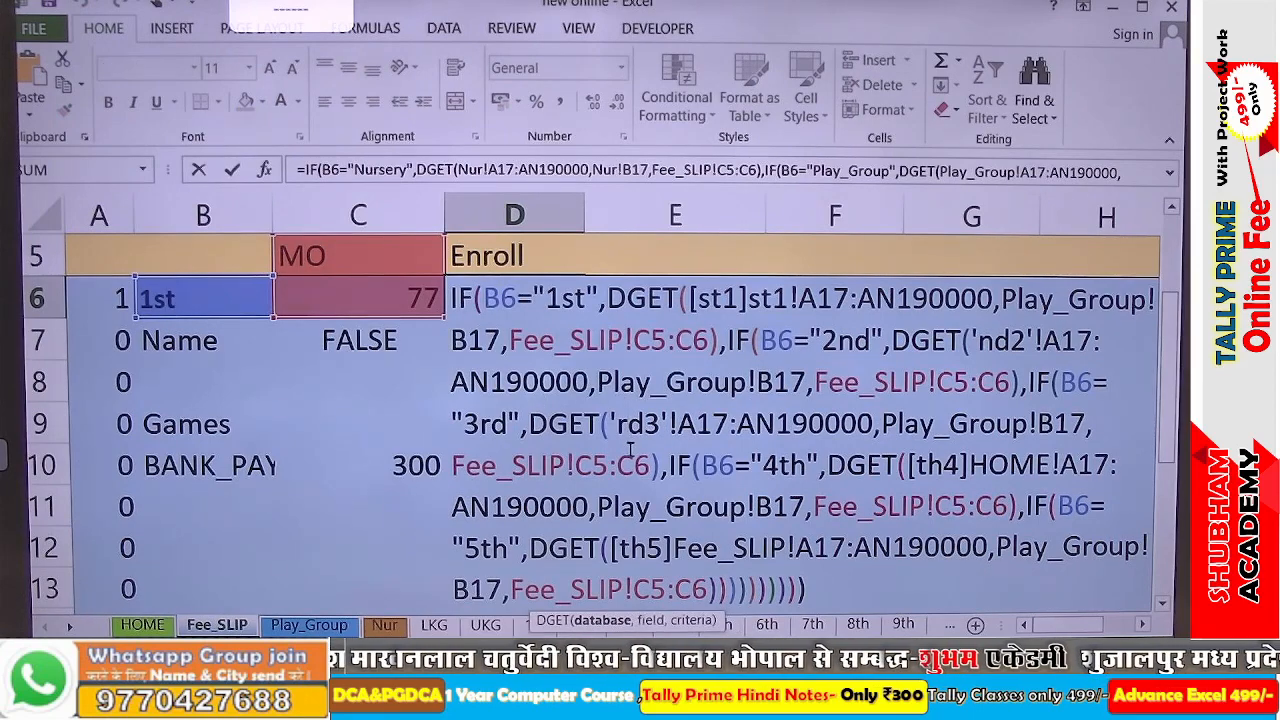
{"action": "key", "text": "Delete"}
{"action": "key", "text": "Delete"}
{"action": "key", "text": "BackSpace"}
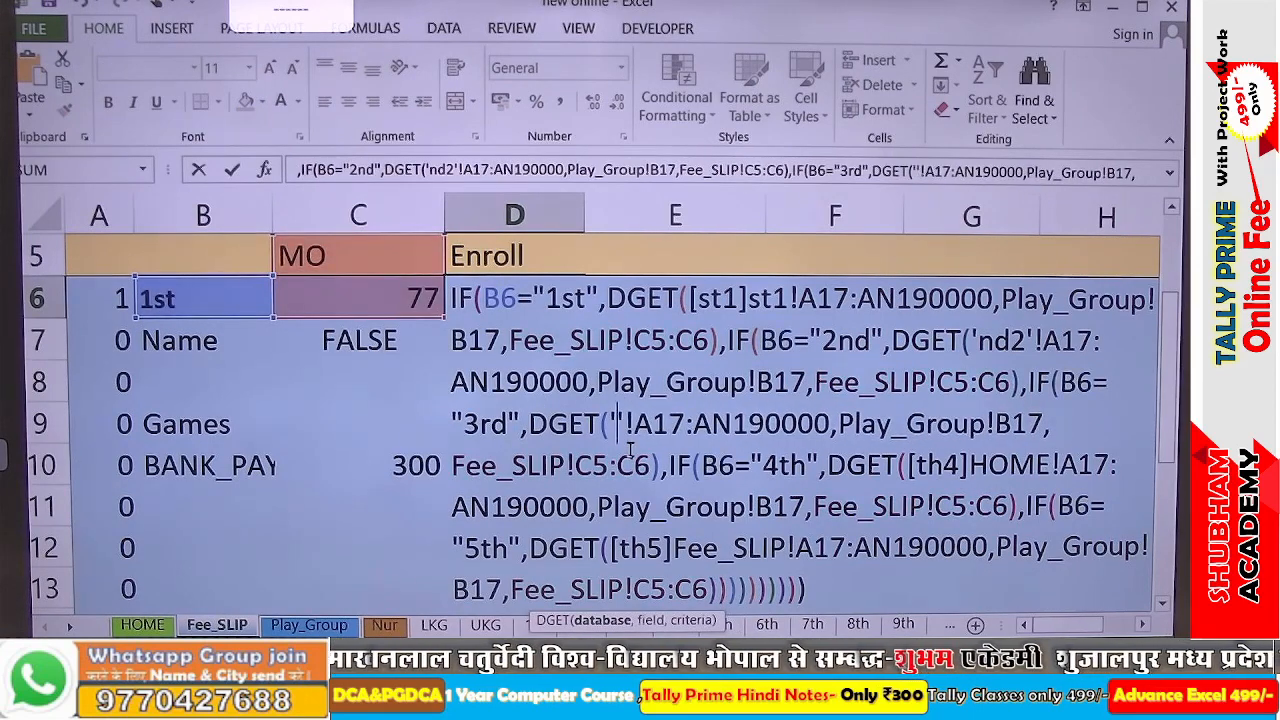
{"action": "type", "text": "3rd"}
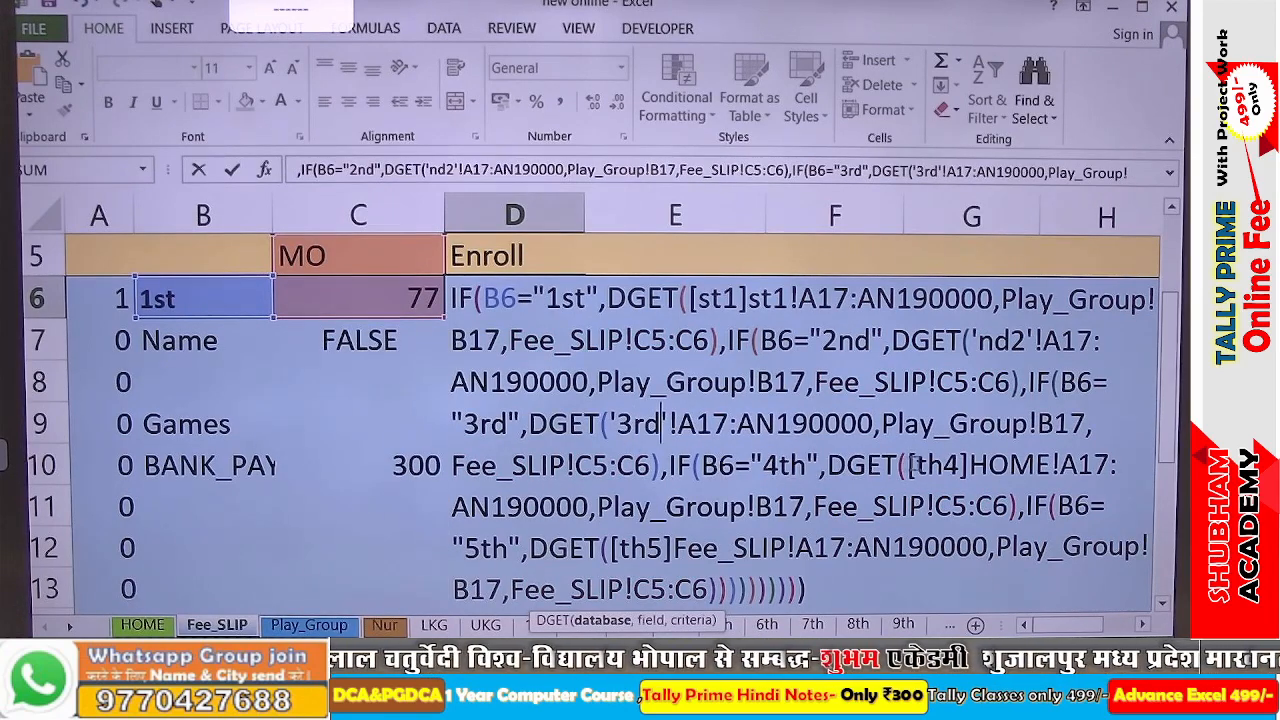
Replace the [th4]HOME reference in the formula's "4th" clause with 4th
{"action": "left_click", "coordinate": [962, 465]}
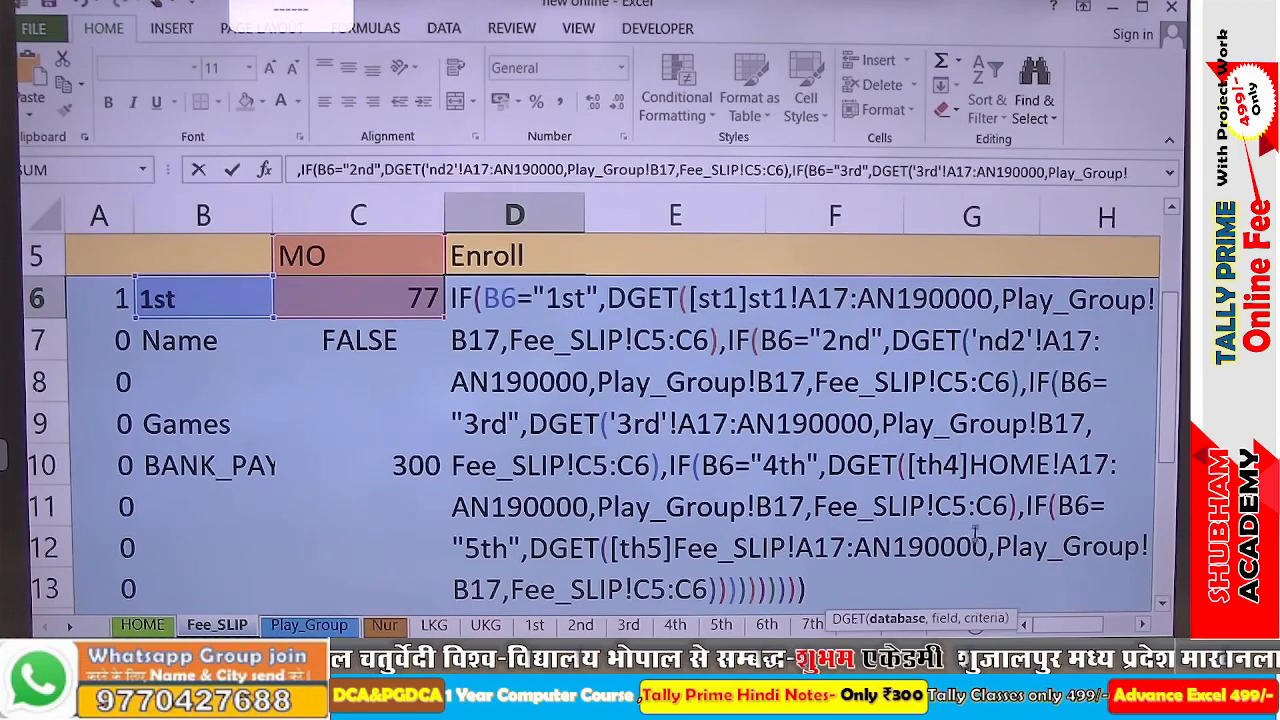
{"action": "key", "text": "Delete"}
{"action": "key", "text": "Delete"}
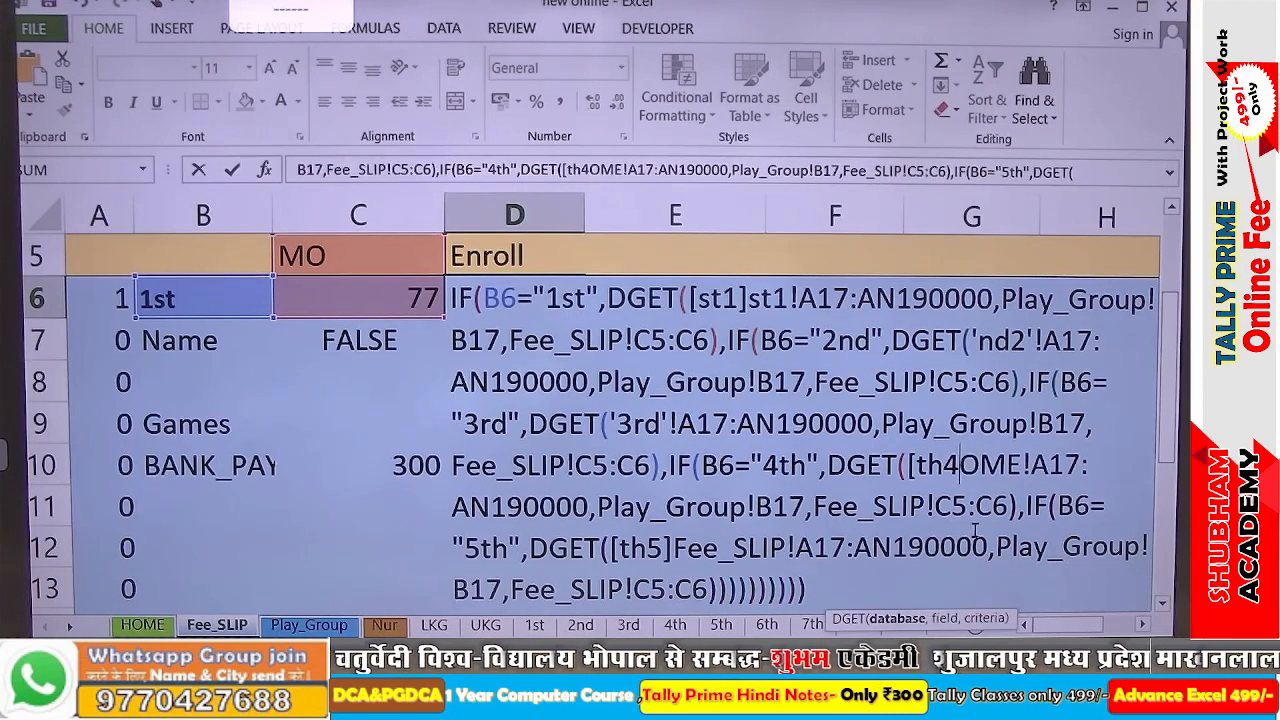
{"action": "key", "text": "Delete"}
{"action": "key", "text": "Delete"}
{"action": "key", "text": "Delete"}
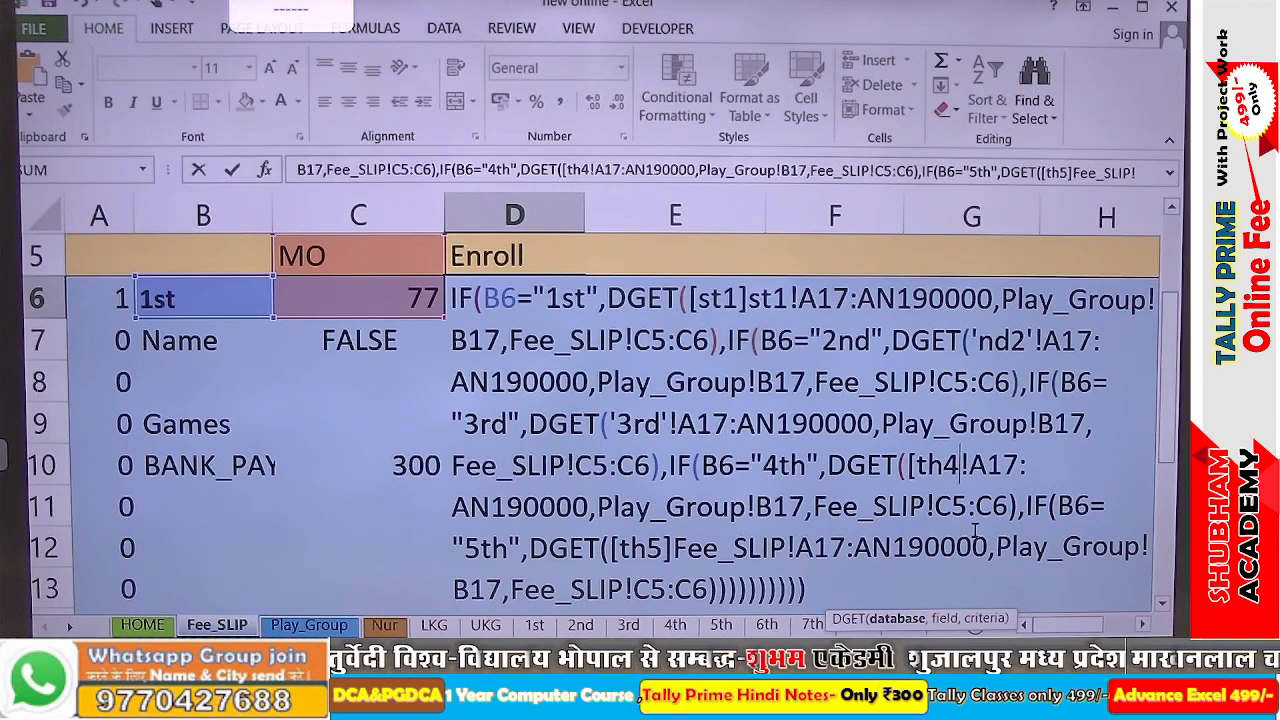
{"action": "key", "text": "BackSpace"}
{"action": "key", "text": "BackSpace"}
{"action": "key", "text": "BackSpace"}
{"action": "key", "text": "BackSpace"}
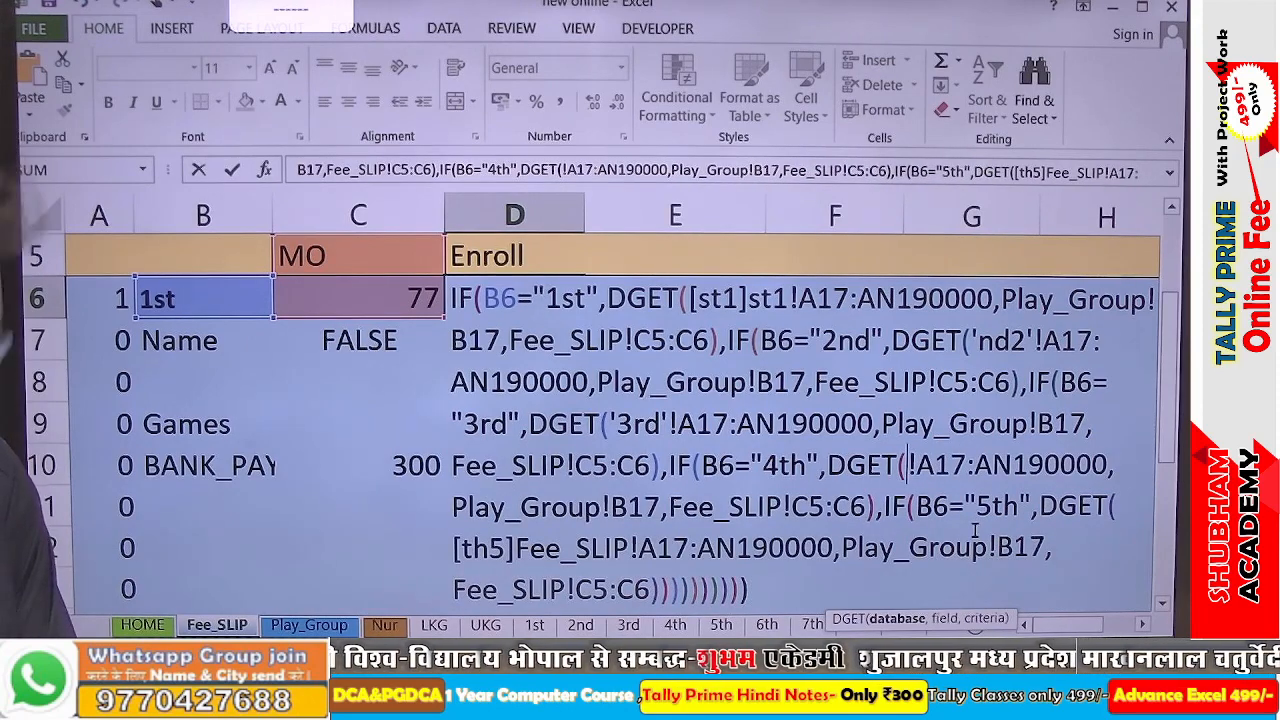
{"action": "type", "text": "4t"}
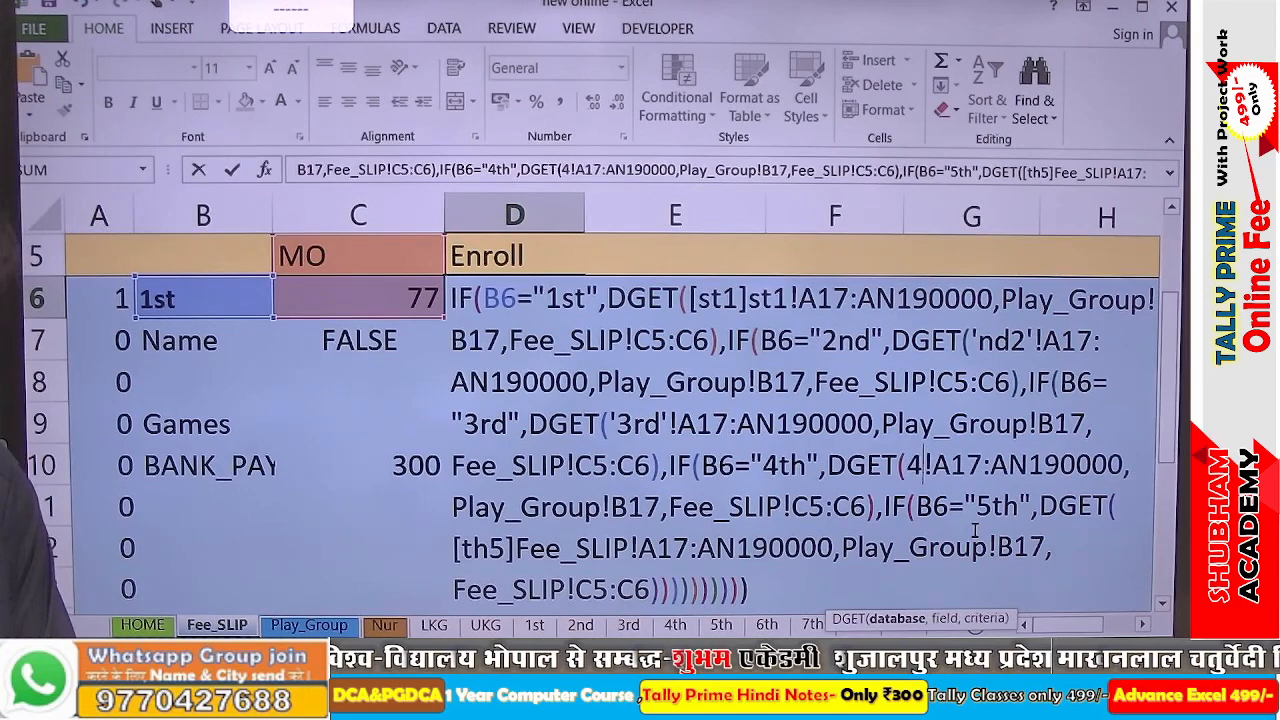
{"action": "type", "text": "h"}
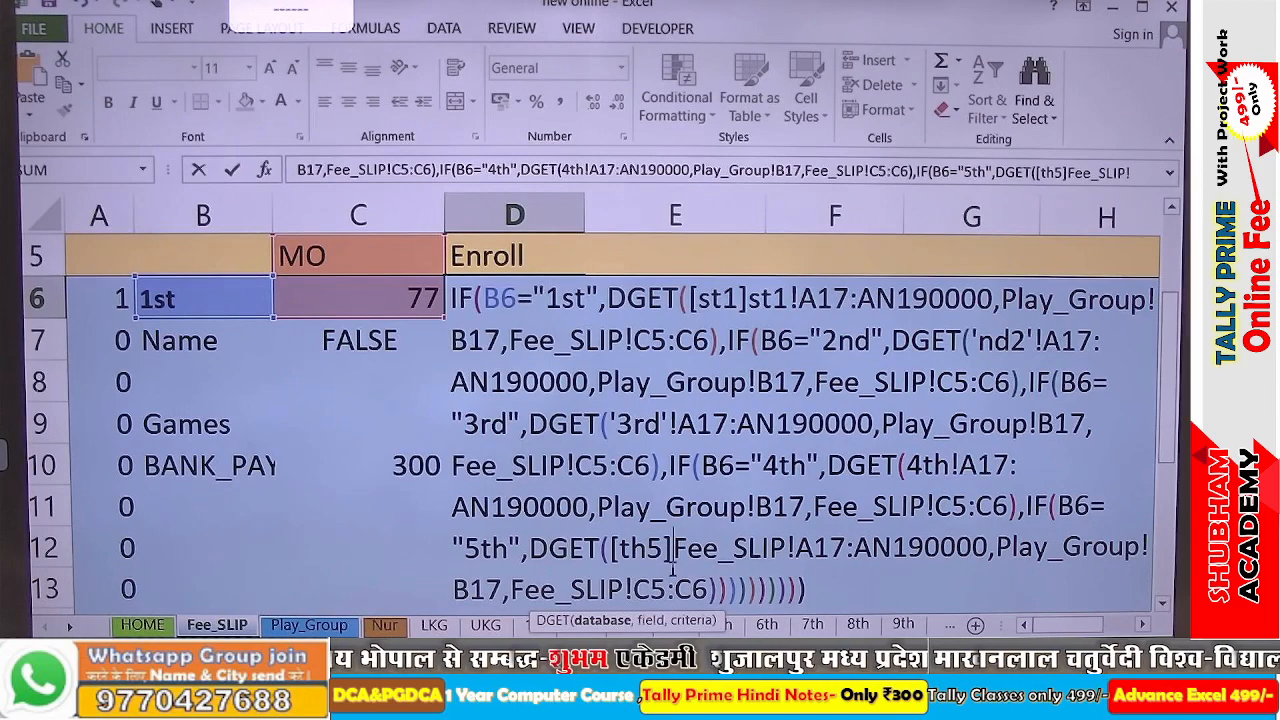
Try to remove the [th5] prefix from the Fee_SLIP reference in the formula's "5th" clause
{"action": "key", "text": "BackSpace"}
{"action": "key", "text": "BackSpace"}
{"action": "key", "text": "BackSpace"}
{"action": "key", "text": "BackSpace"}
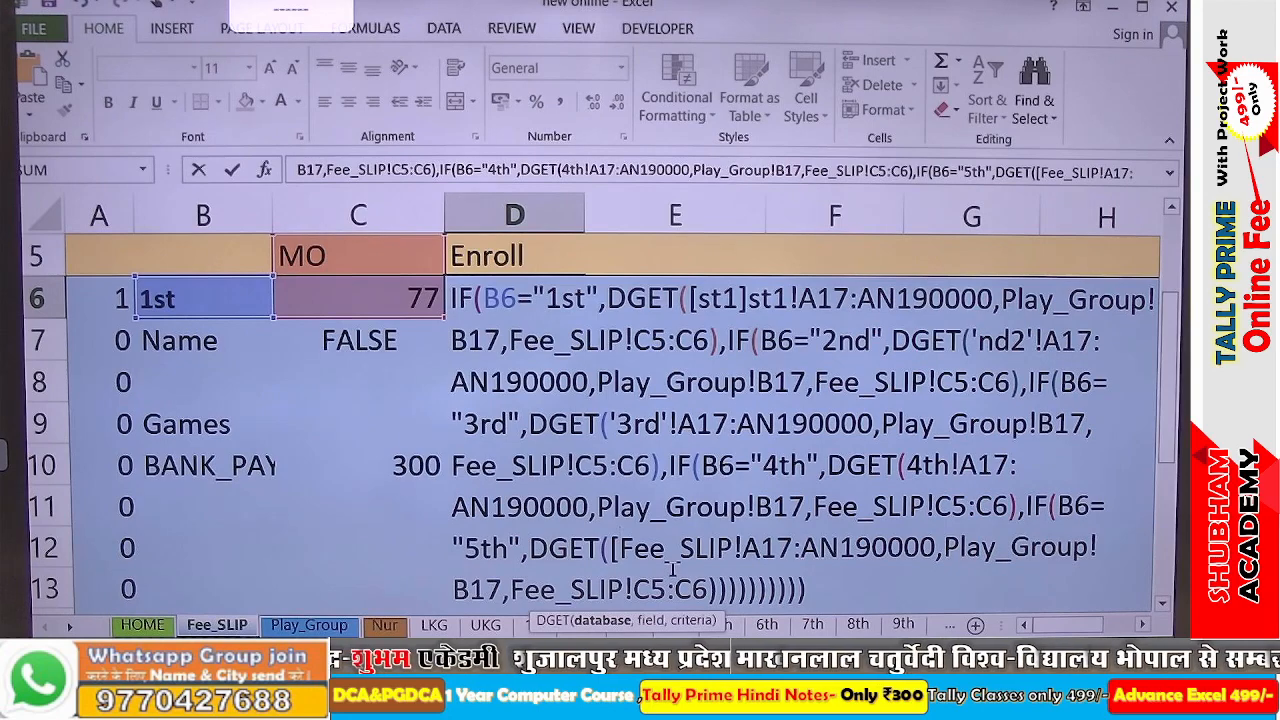
{"action": "key", "text": "BackSpace"}
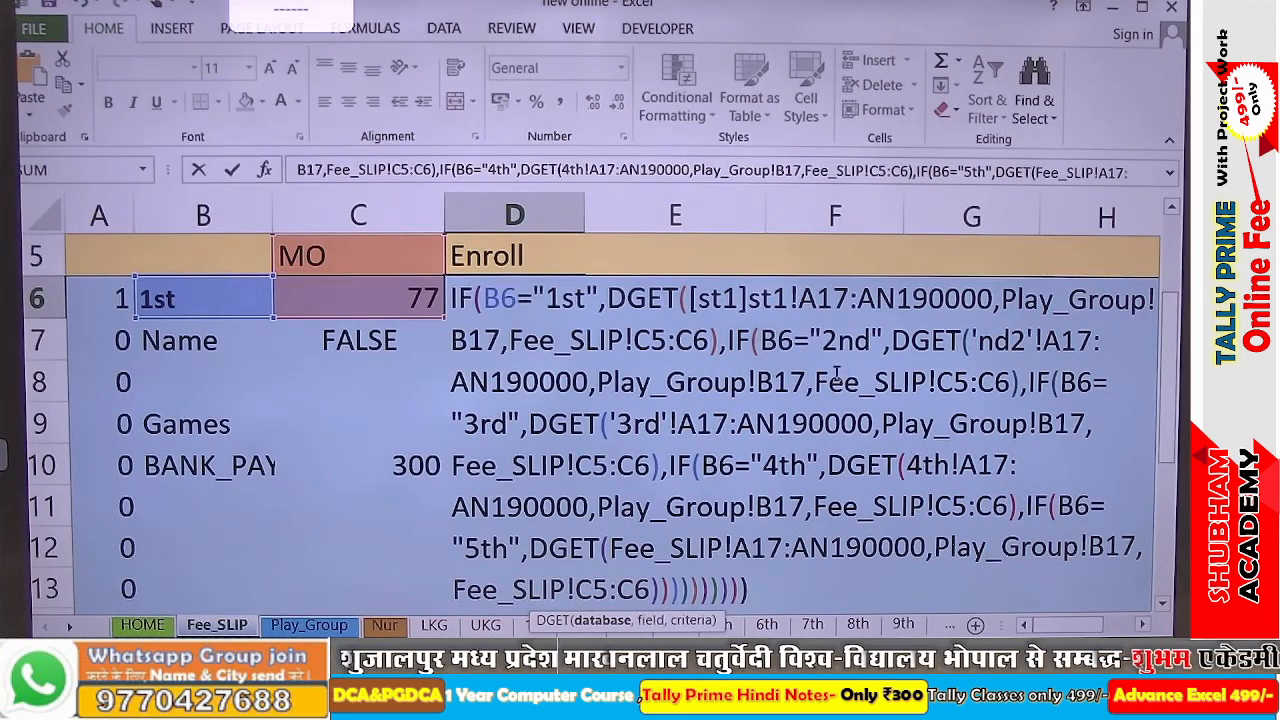
{"action": "scroll", "coordinate": [811, 351], "scroll_direction": "up", "scroll_amount": 2}
{"action": "scroll", "coordinate": [810, 352], "scroll_direction": "down", "scroll_amount": 2}
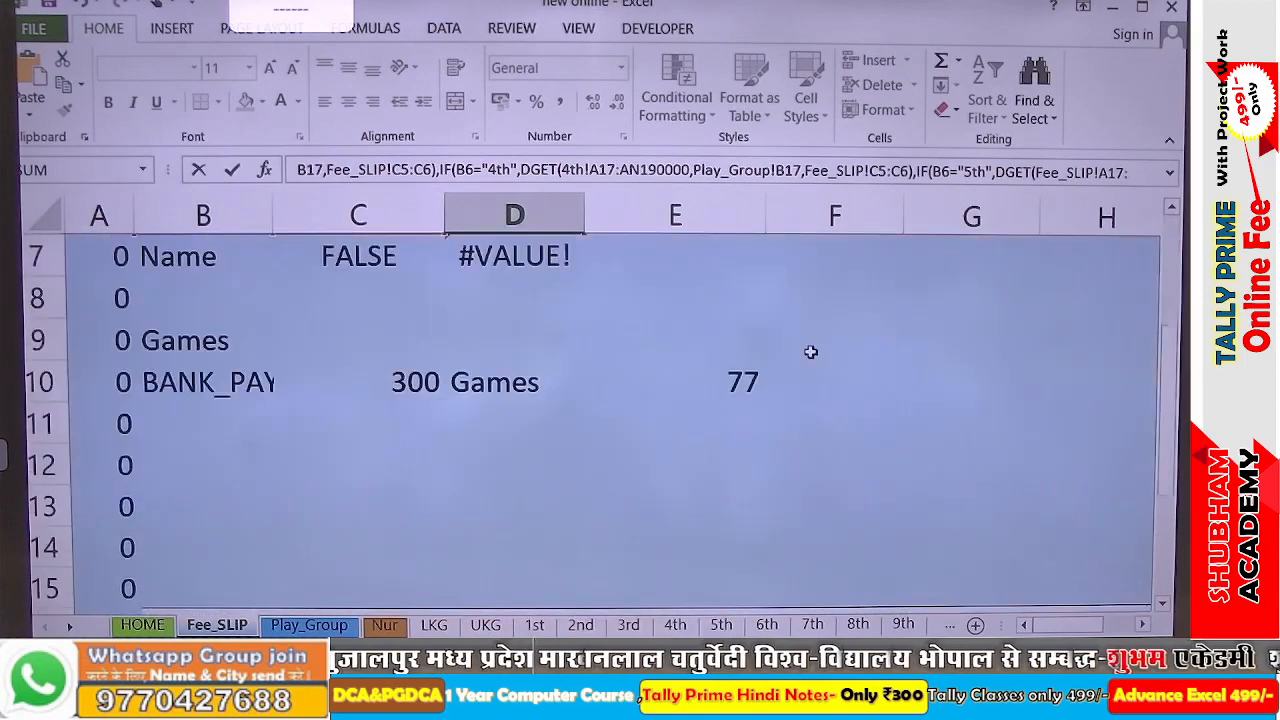
{"action": "scroll", "coordinate": [811, 352], "scroll_direction": "up", "scroll_amount": 1}
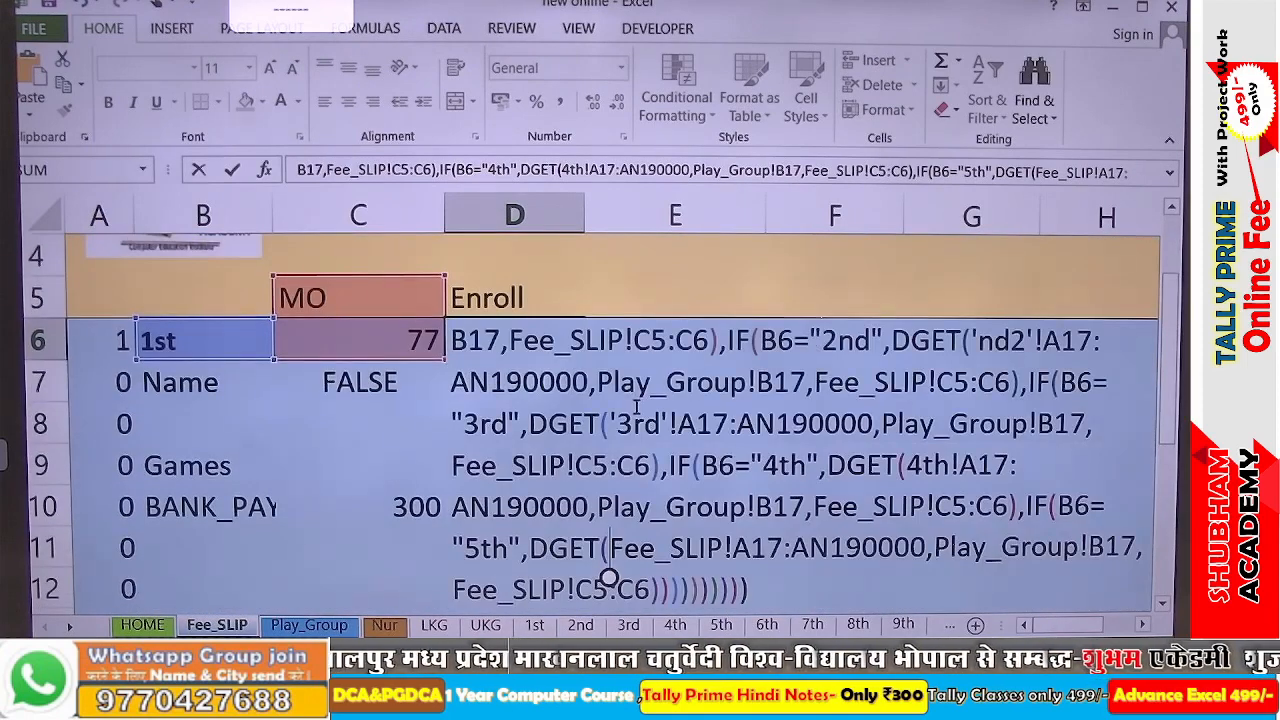
{"action": "type", "text": "'5th'"}
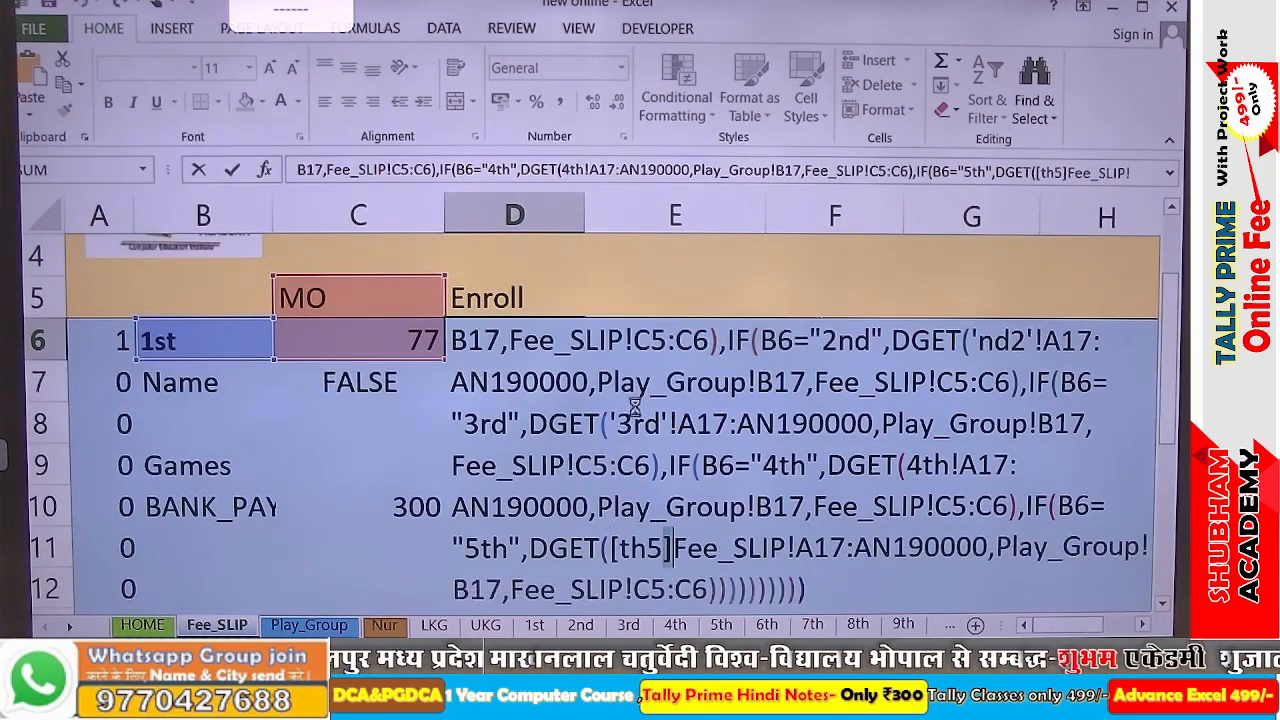
{"action": "key", "text": "BackSpace"}
{"action": "key", "text": "BackSpace"}
{"action": "key", "text": "BackSpace"}
{"action": "key", "text": "BackSpace"}
{"action": "key", "text": "BackSpace"}
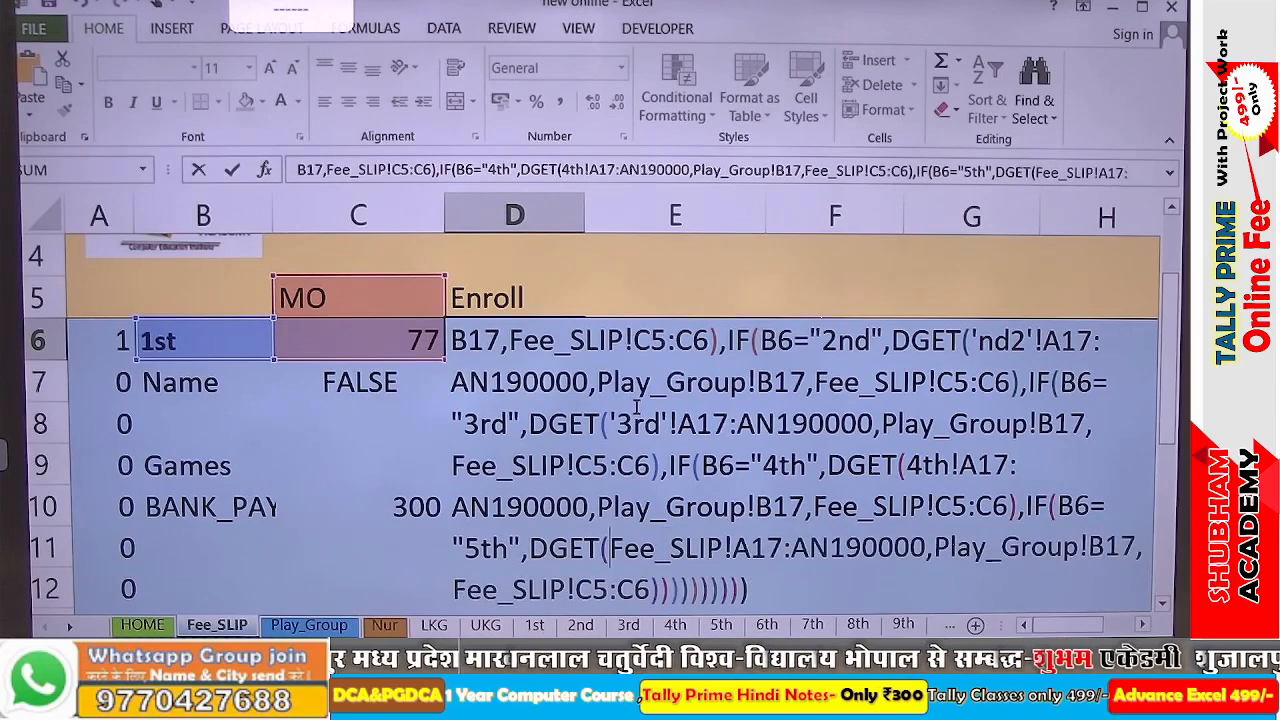
{"action": "type", "text": "[th5]"}
{"action": "key", "text": "ctrl+z"}
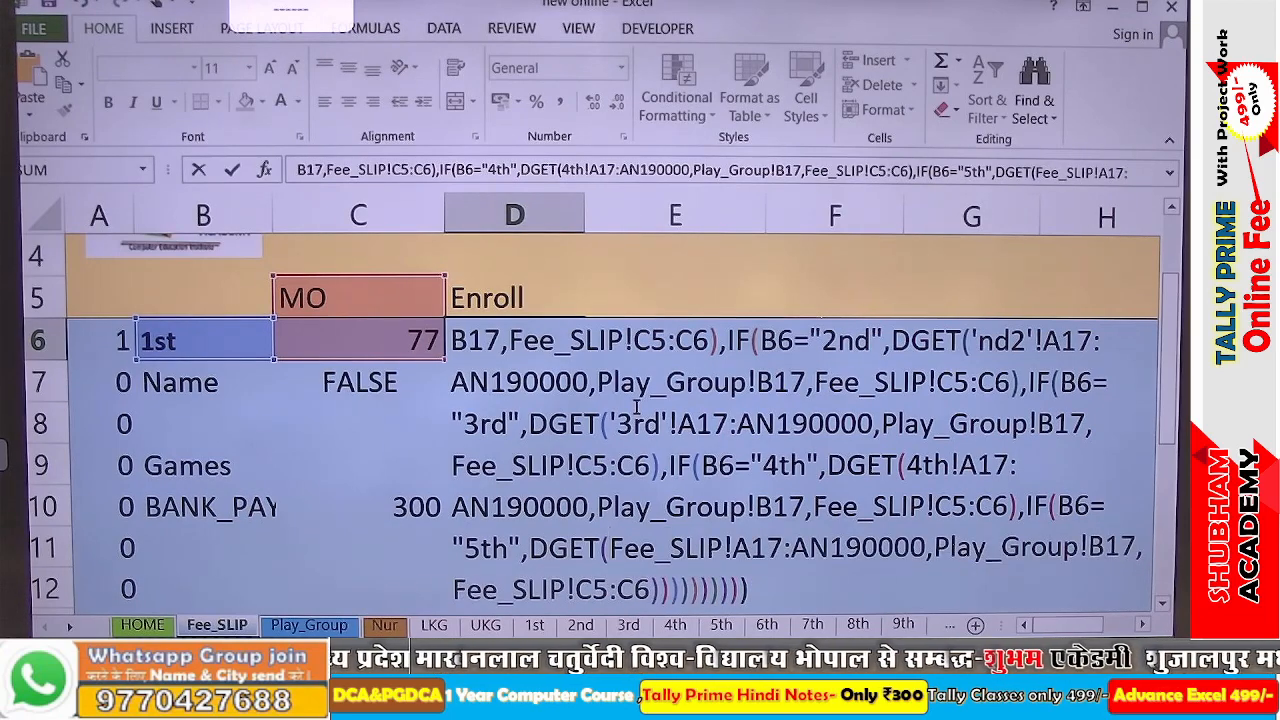
{"action": "type", "text": "[th5]"}
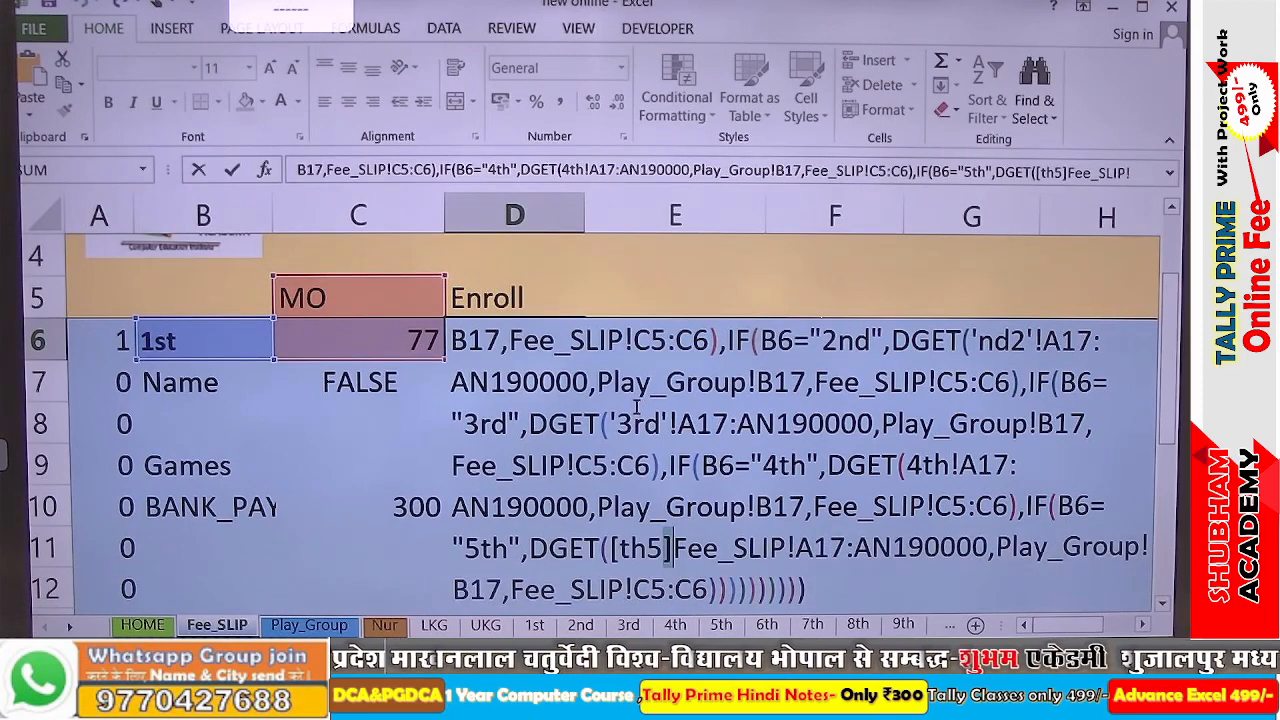
Enter the edited formula, cancel the first value update request, and update nd2 from the Nur sheet of the new online workbook
{"action": "key", "text": "Return"}
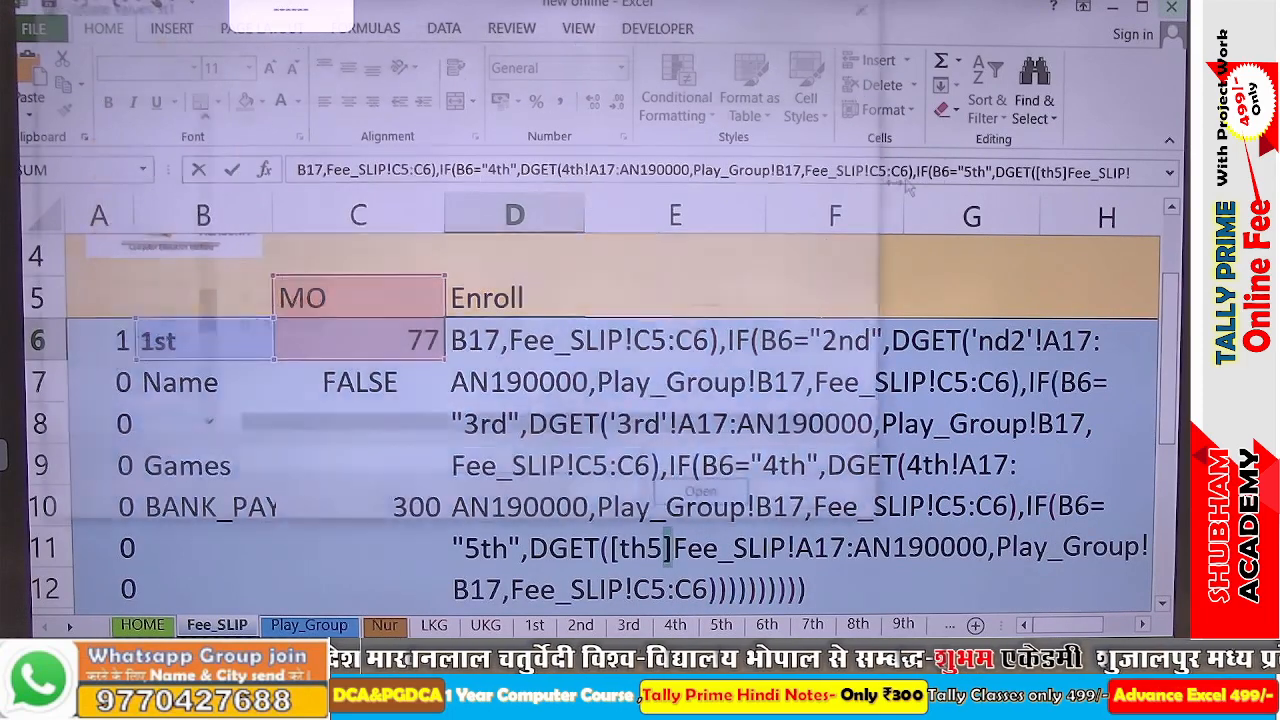
{"action": "left_click", "coordinate": [790, 506]}
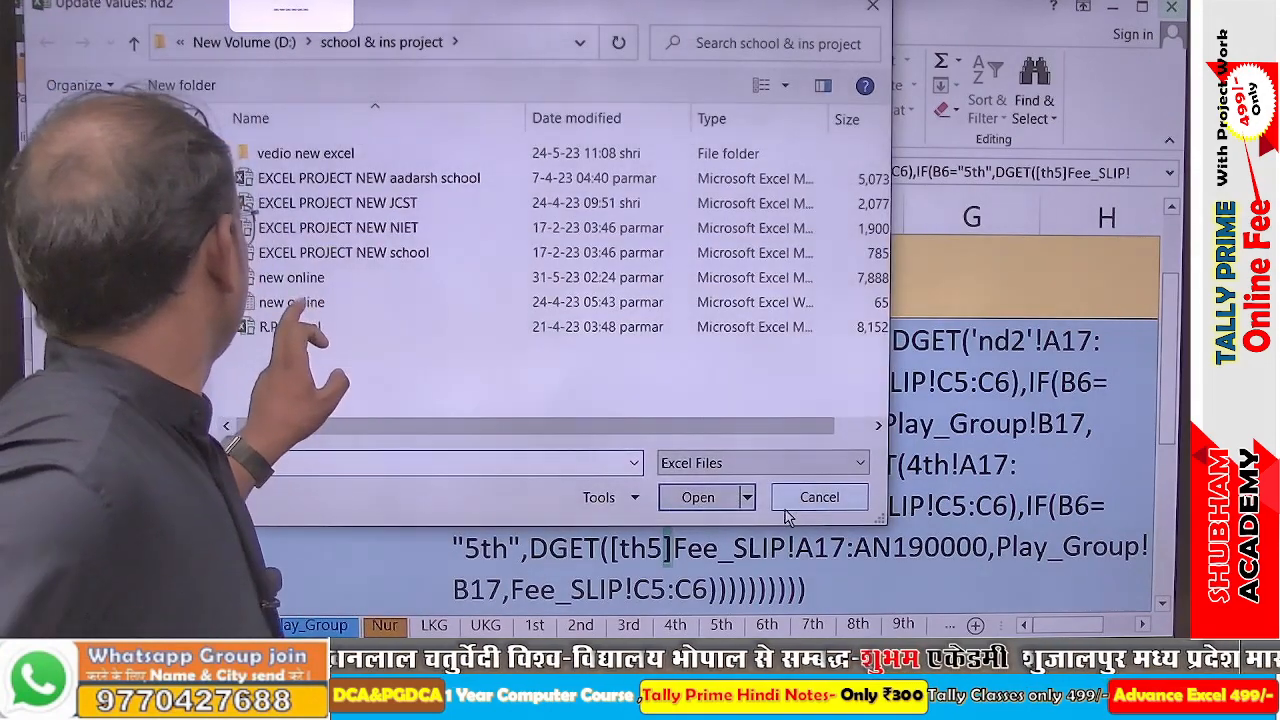
{"action": "left_click", "coordinate": [291, 277]}
{"action": "left_click", "coordinate": [690, 498]}
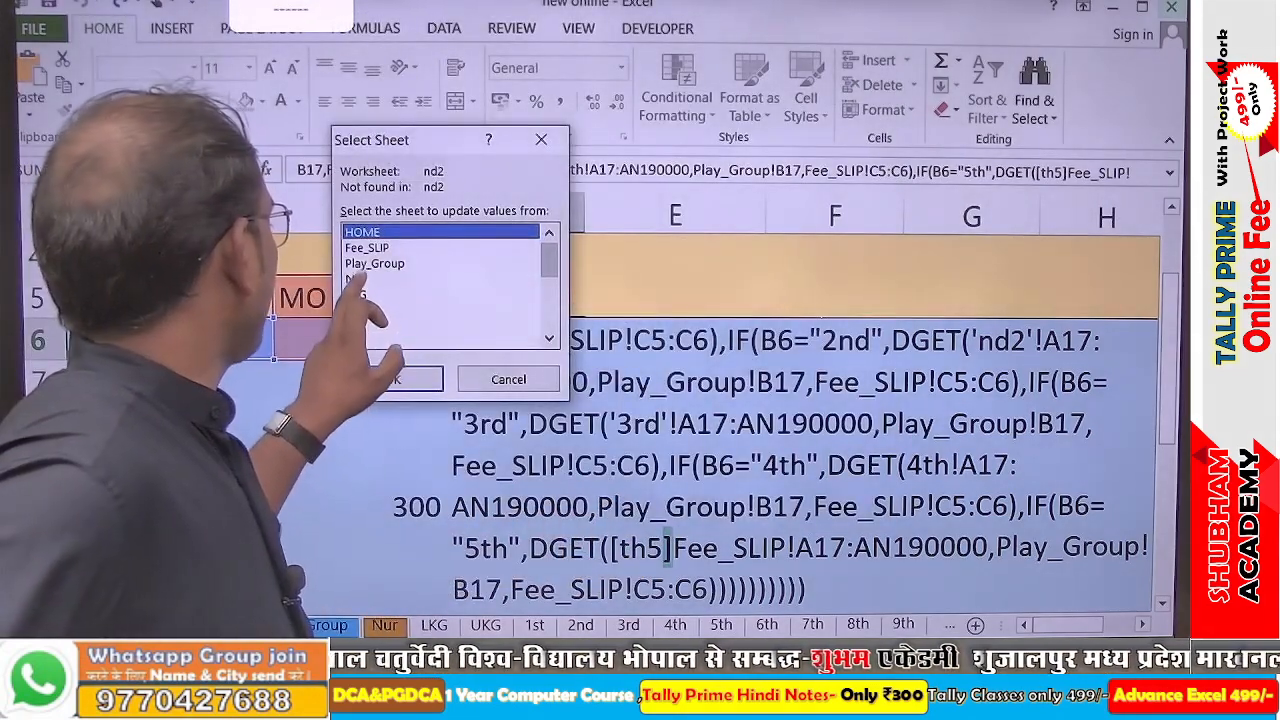
{"action": "left_click", "coordinate": [356, 279]}
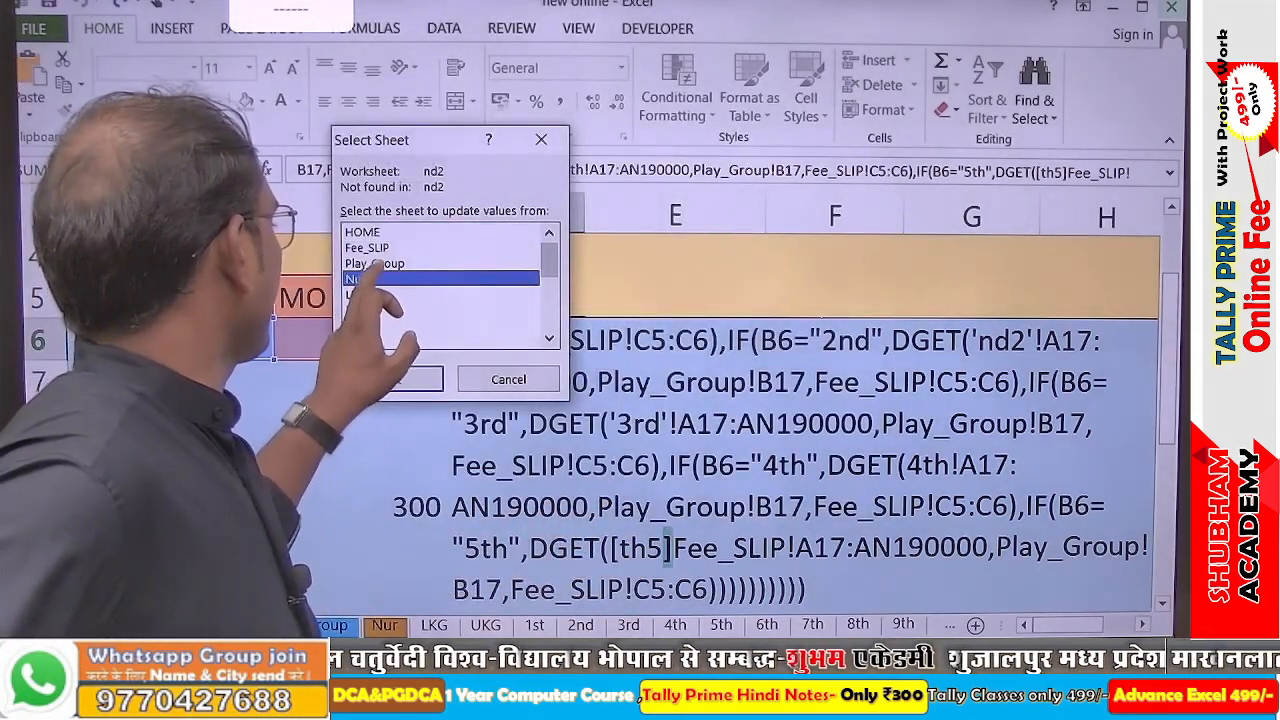
{"action": "left_click", "coordinate": [410, 379]}
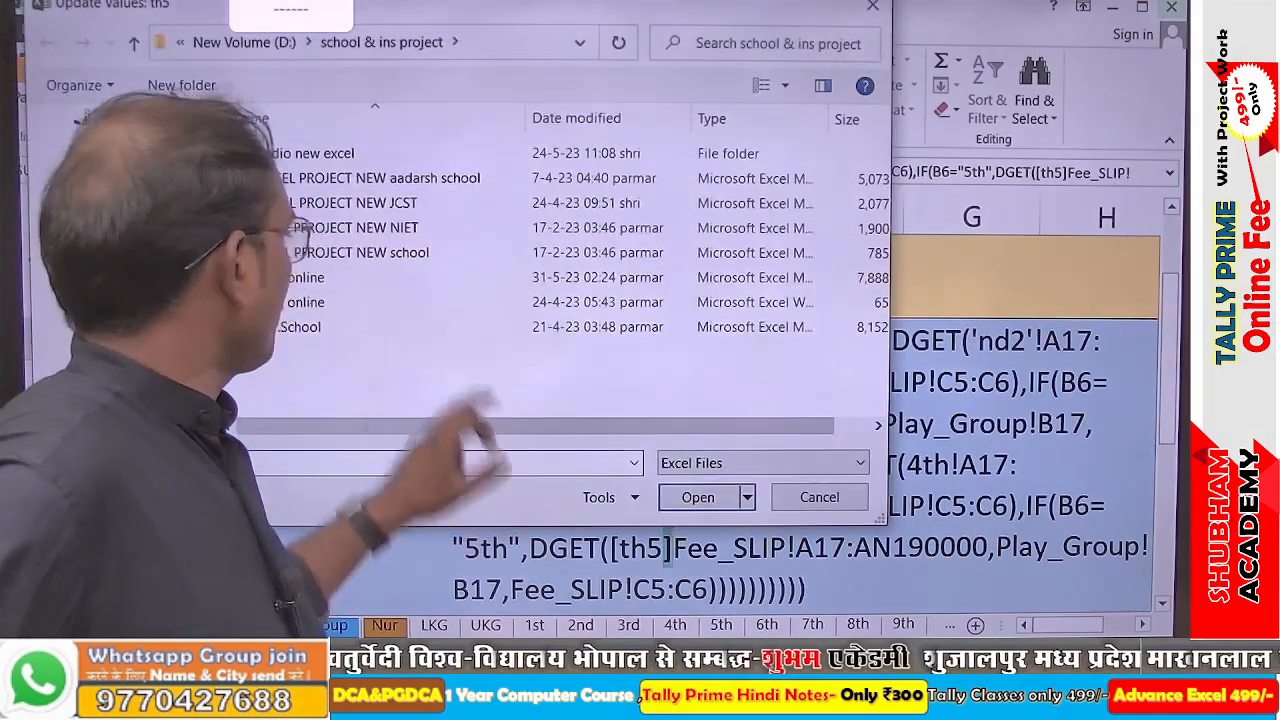
Choose the new online workbook as the source file for the th5 reference
{"action": "left_click", "coordinate": [320, 277]}
{"action": "left_click", "coordinate": [698, 497]}
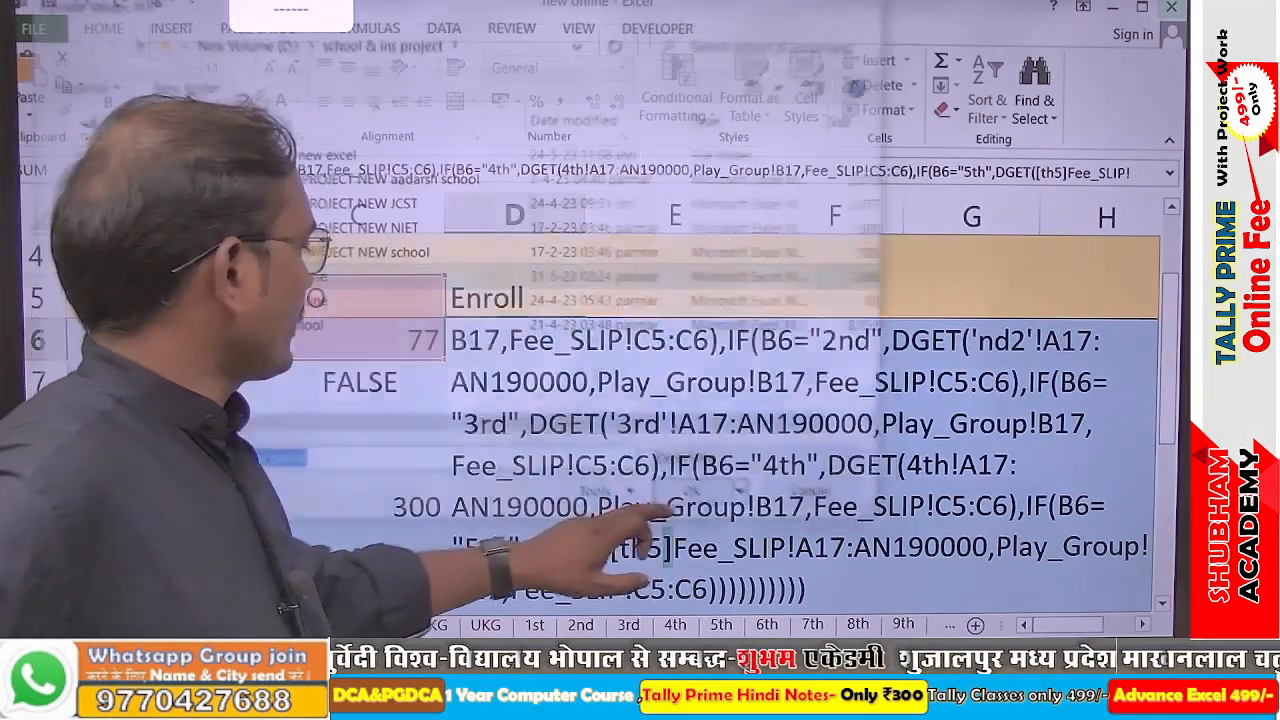
{"action": "left_click", "coordinate": [606, 378]}
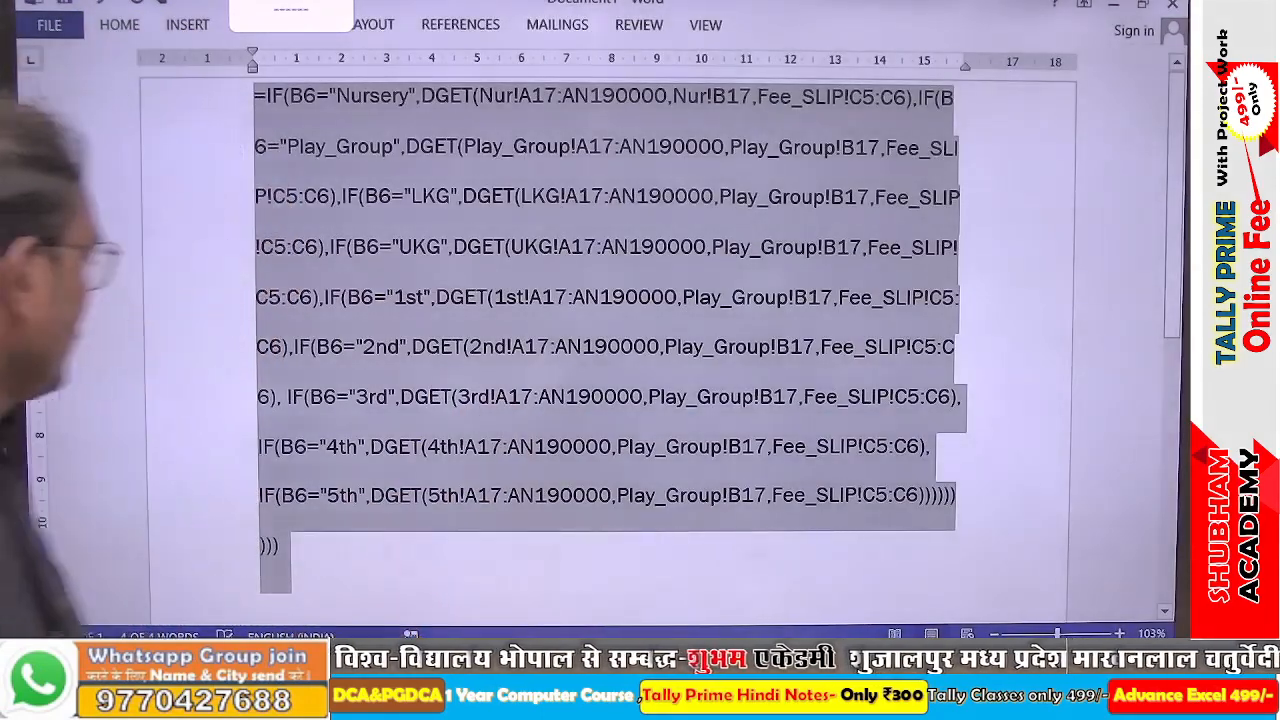
Copy the entire nested IF formula, from Nursery through 5th, from the Word document
{"action": "left_click", "coordinate": [278, 567]}
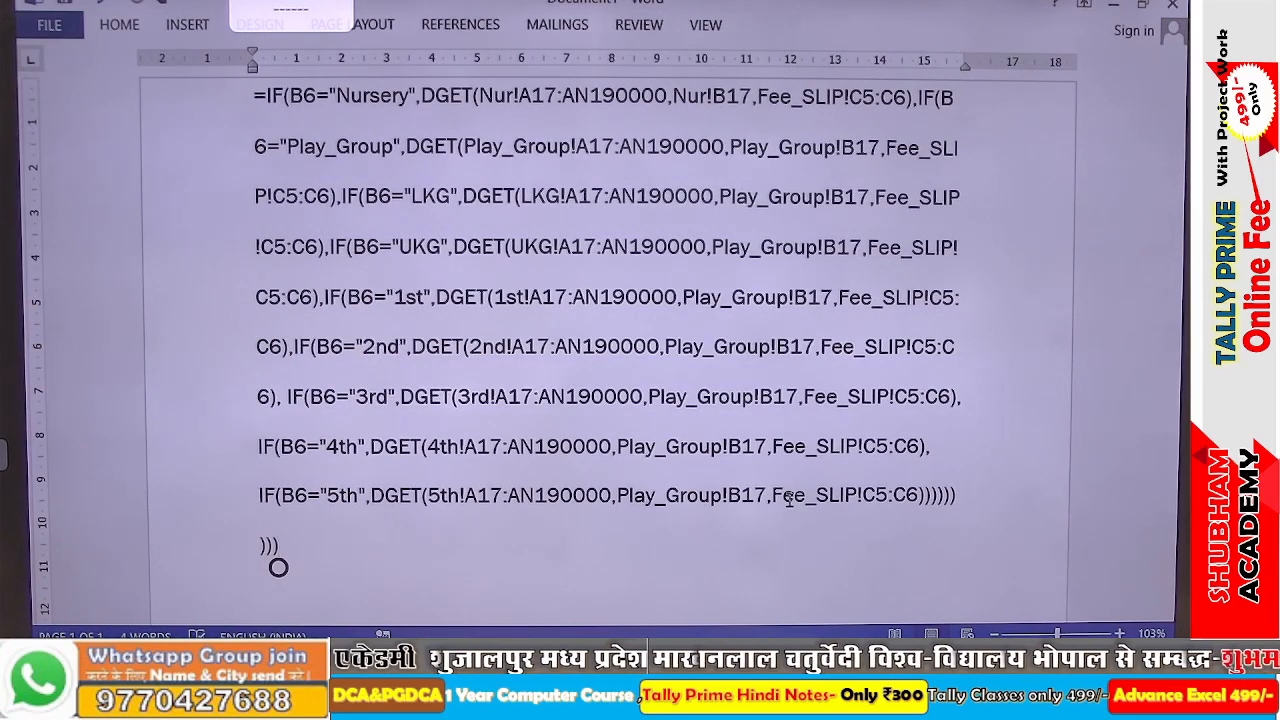
{"action": "key", "text": "ctrl+a"}
{"action": "key", "text": "ctrl+c"}
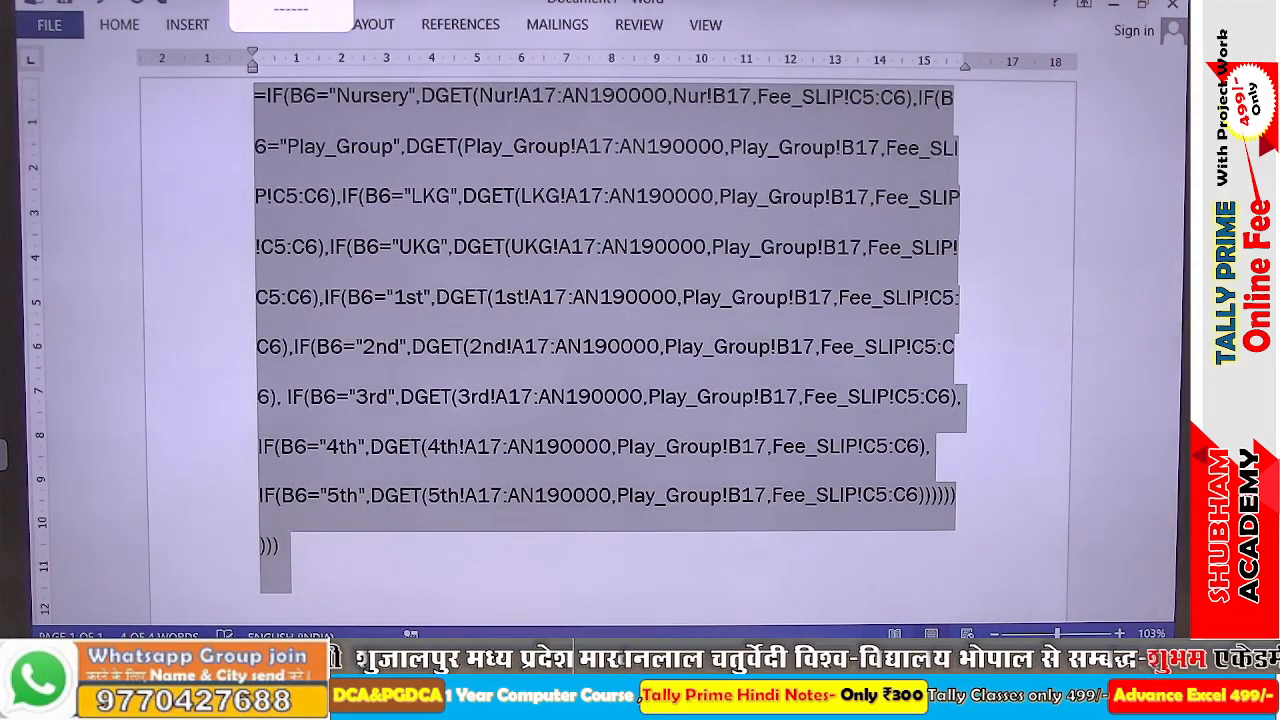
Start Excel 2013 and reopen the recent new online workbook from the school & ins project folder
{"action": "key", "text": "super"}
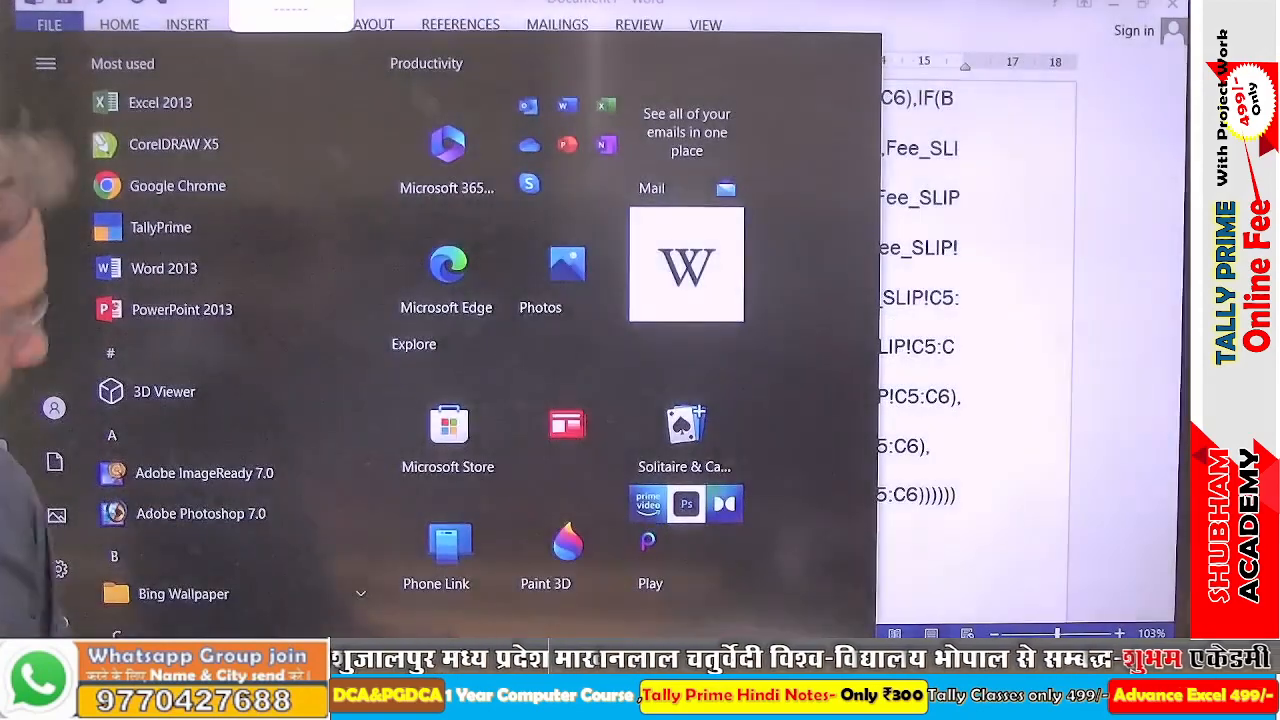
{"action": "left_click", "coordinate": [158, 102]}
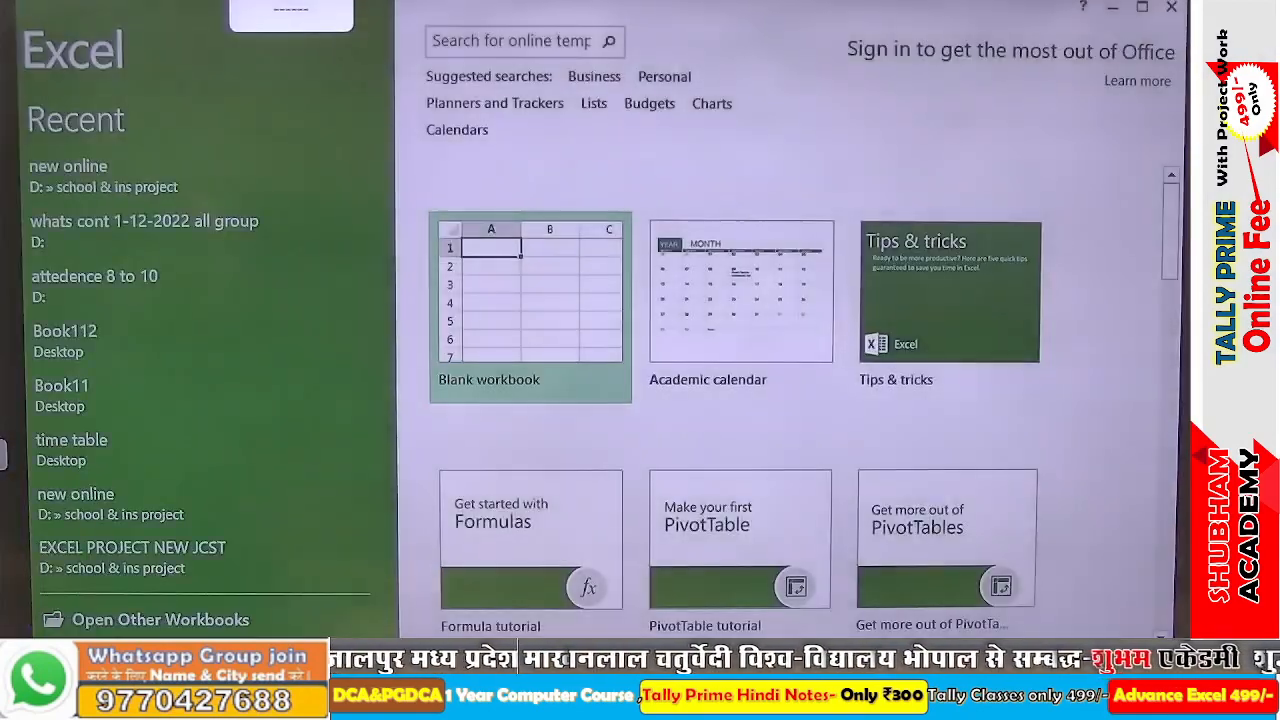
{"action": "left_click", "coordinate": [92, 172]}
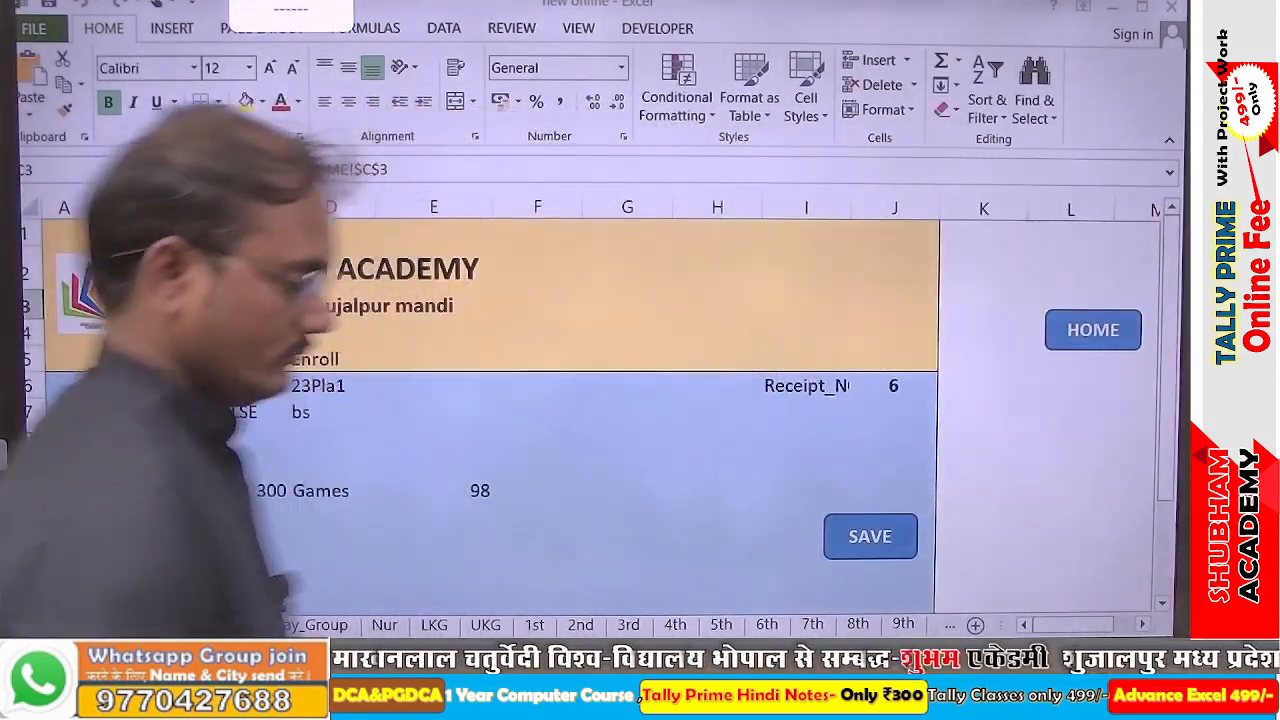
Replace the whole D6 Enroll formula on the Fee_SLIP sheet with the formula copied from Word and enter it
{"action": "left_click", "coordinate": [321, 387]}
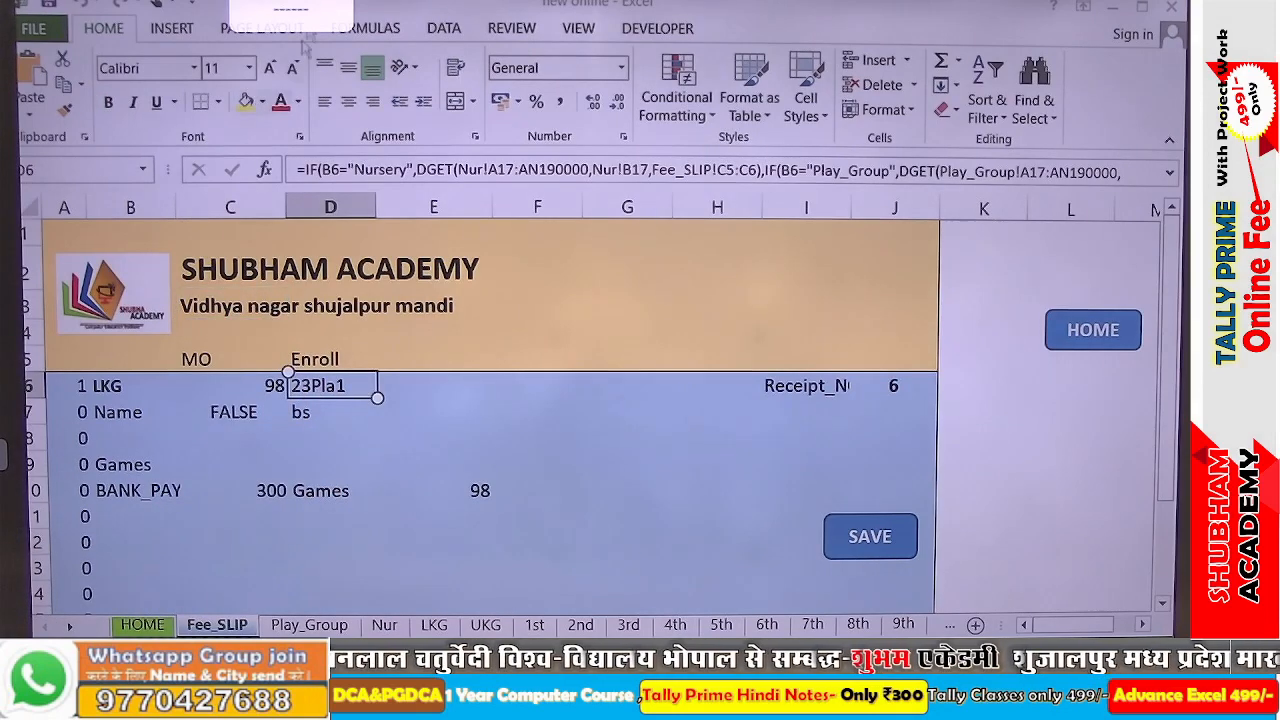
{"action": "double_click", "coordinate": [343, 385]}
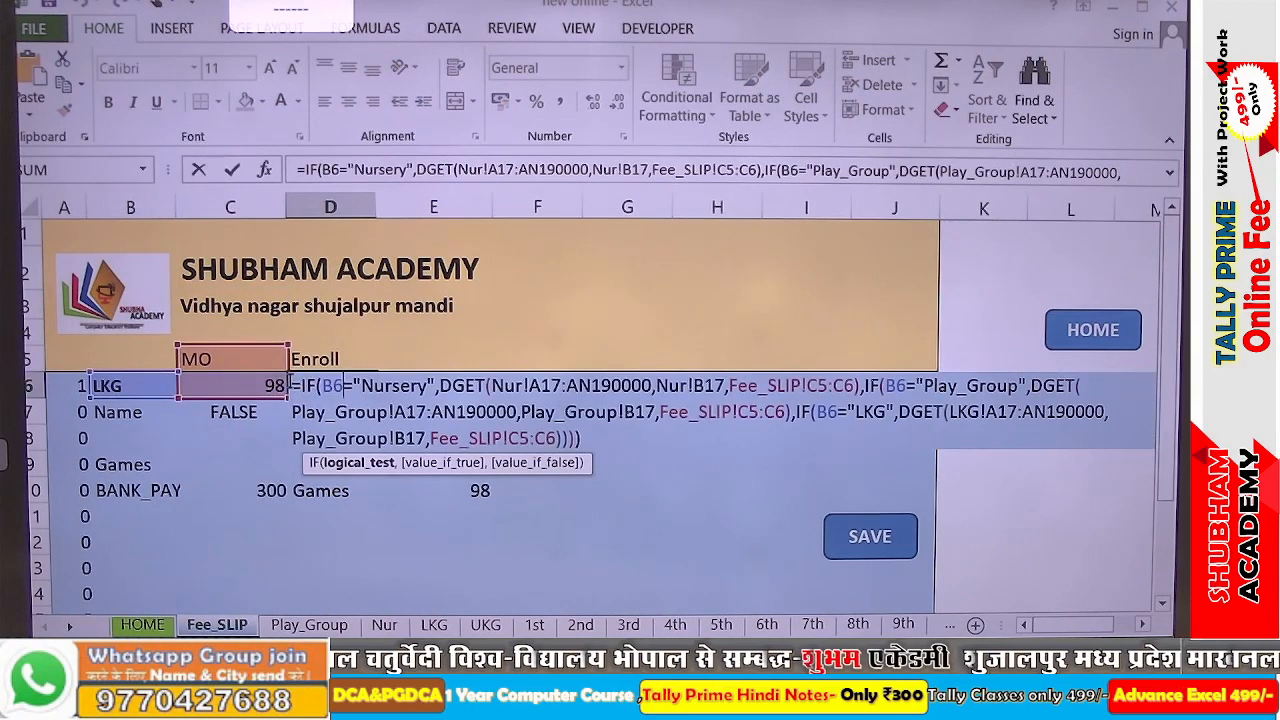
{"action": "left_click_drag", "start_coordinate": [295, 385], "coordinate": [608, 513]}
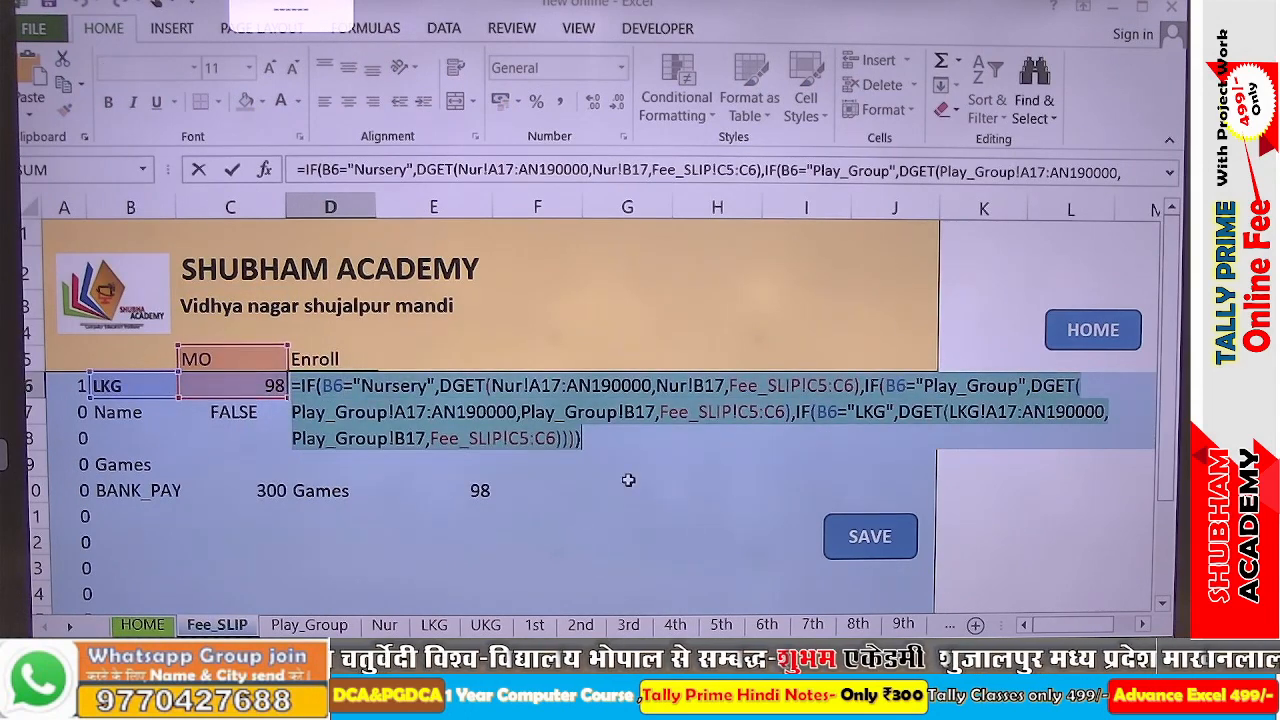
{"action": "key", "text": "ctrl+v"}
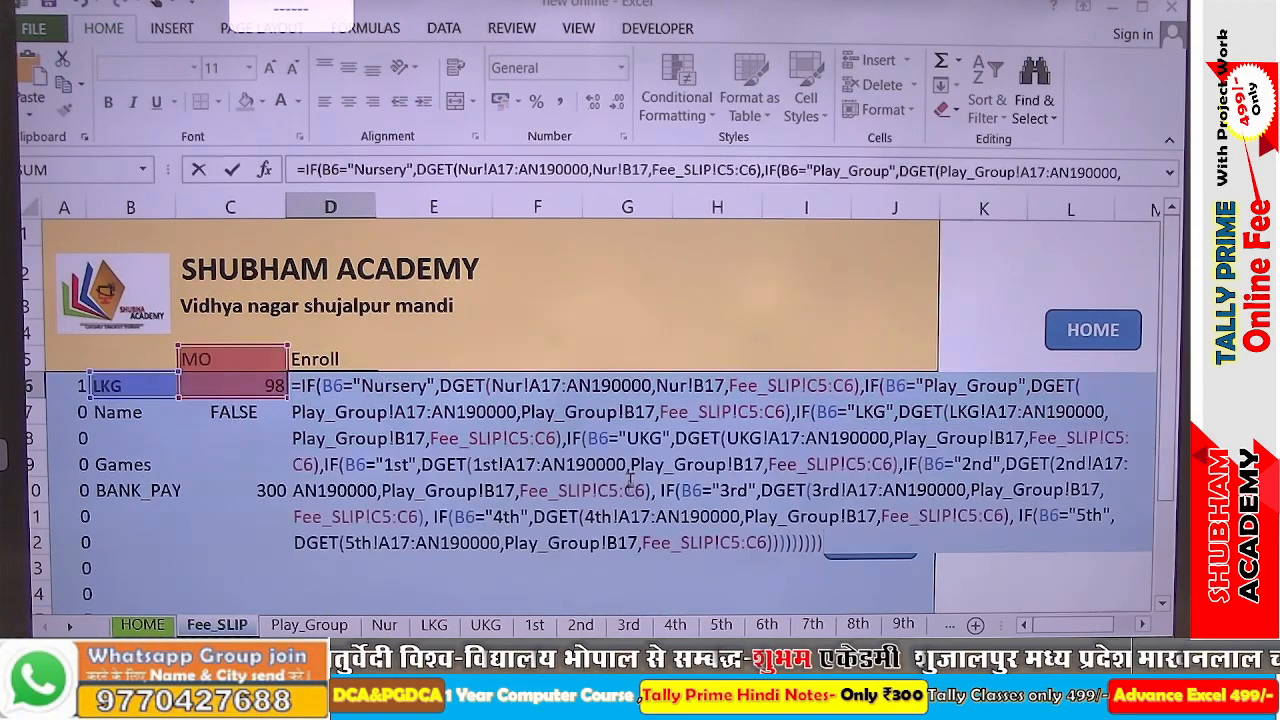
{"action": "key", "text": "Return"}
{"action": "key", "text": "Return"}
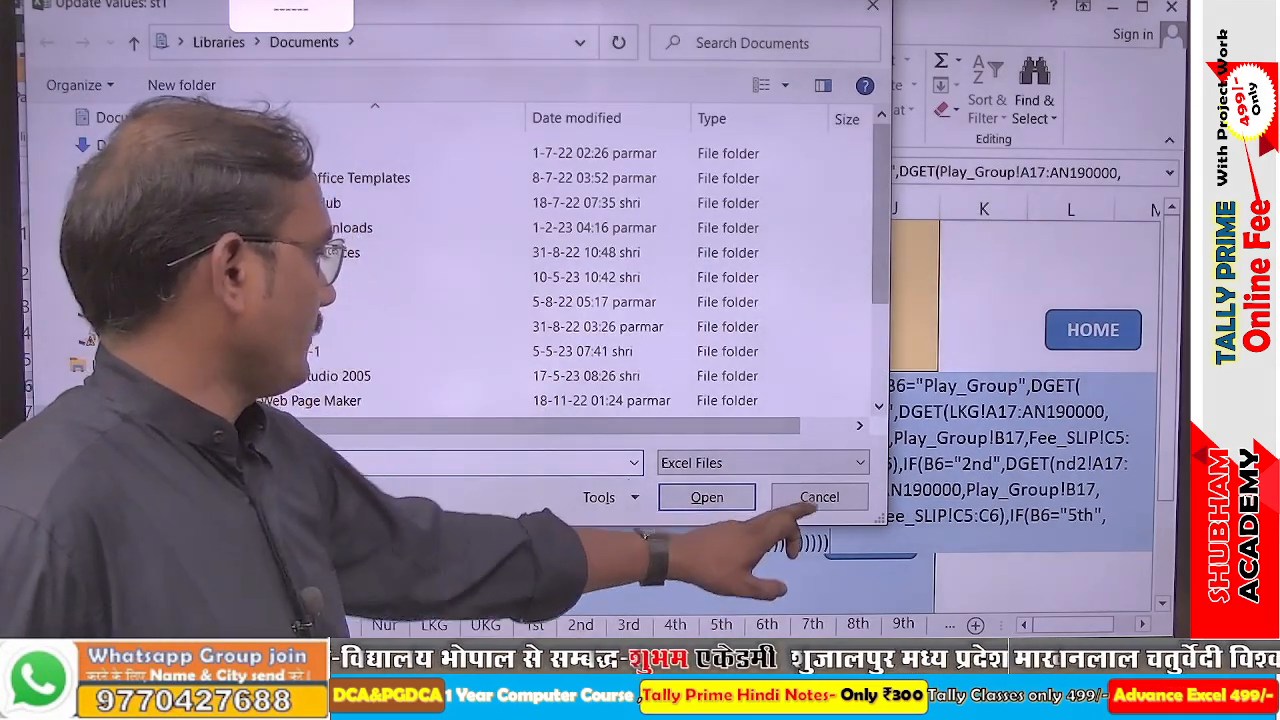
Dismiss the source-file prompts for the st1 through th5 sheet references without choosing a file
{"action": "left_click", "coordinate": [815, 500]}
{"action": "left_click", "coordinate": [819, 497]}
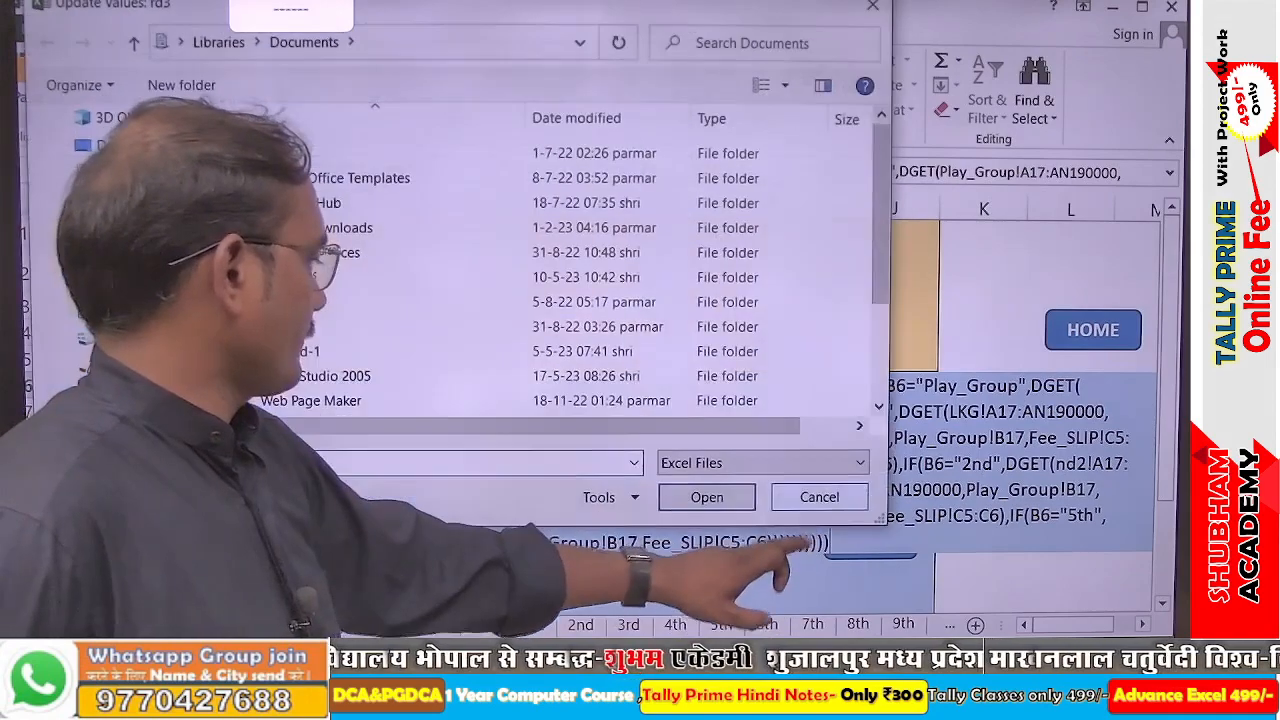
{"action": "left_click", "coordinate": [819, 497]}
{"action": "left_click", "coordinate": [819, 497]}
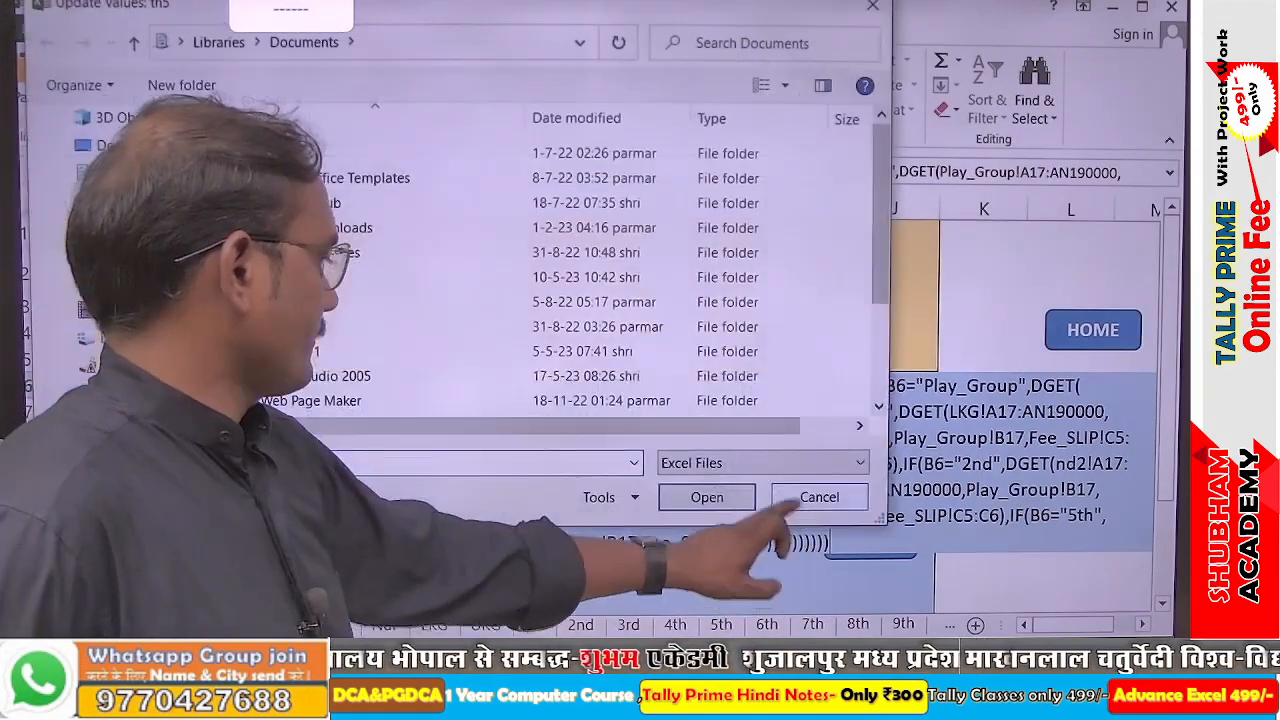
{"action": "left_click", "coordinate": [819, 497]}
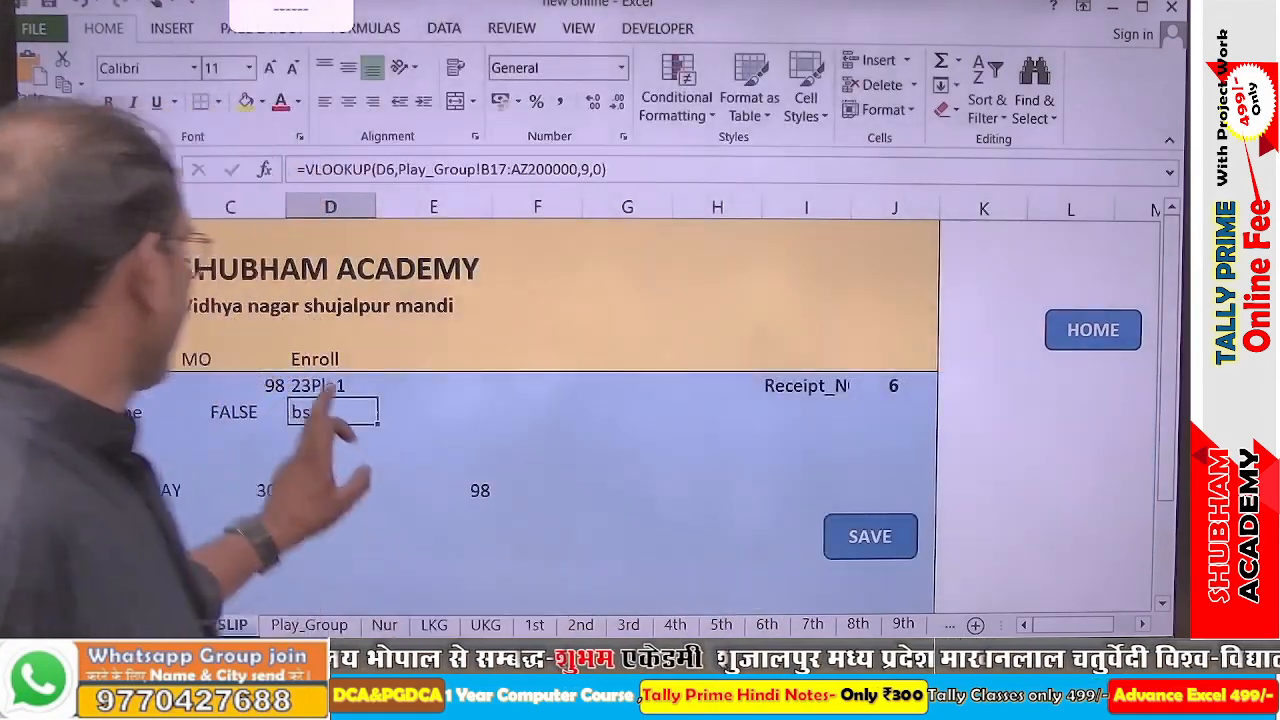
Reopen the D6 Enroll formula and replace the 'st1' sheet name in the 1st-class DGET with 1st
{"action": "left_click", "coordinate": [328, 386]}
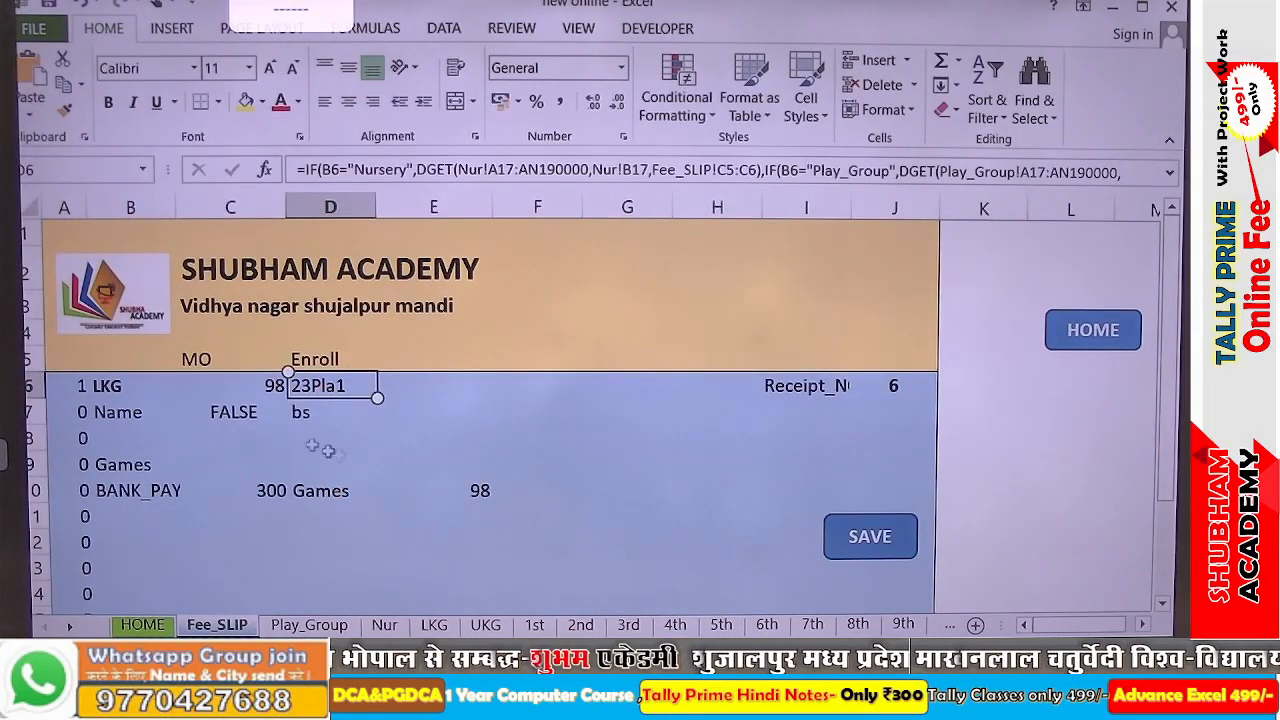
{"action": "double_click", "coordinate": [322, 388]}
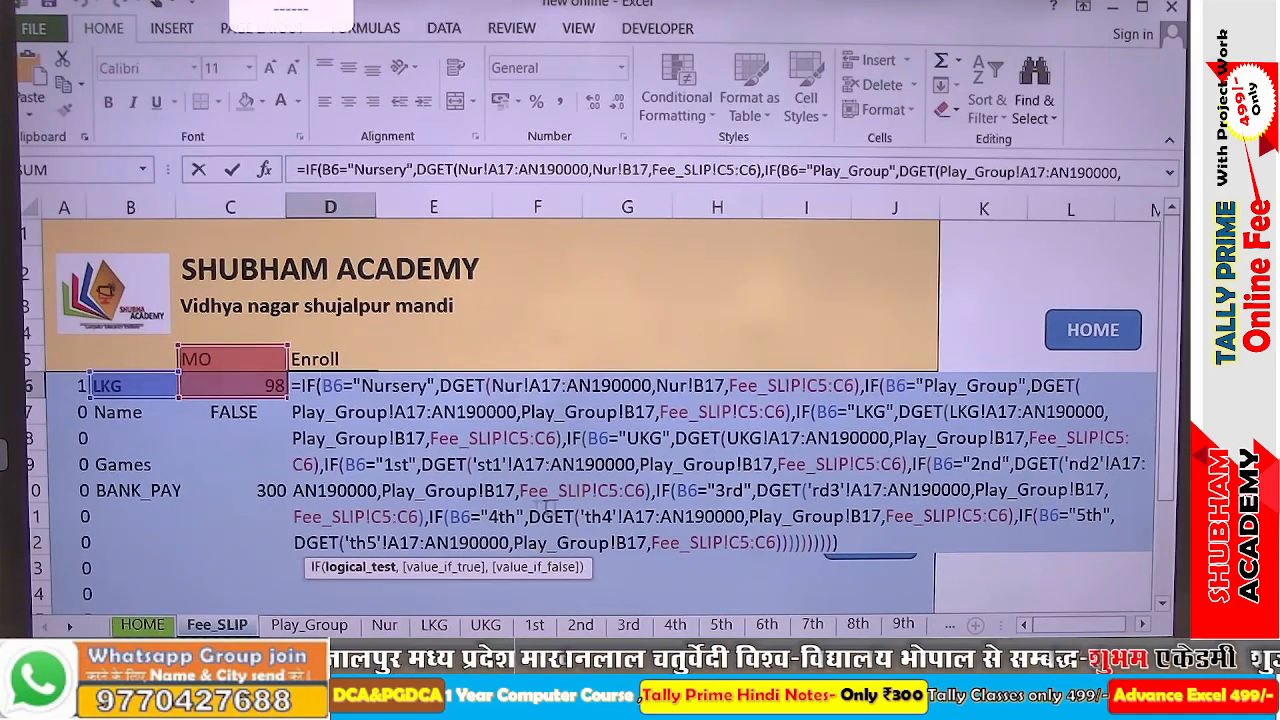
{"action": "left_click", "coordinate": [505, 463]}
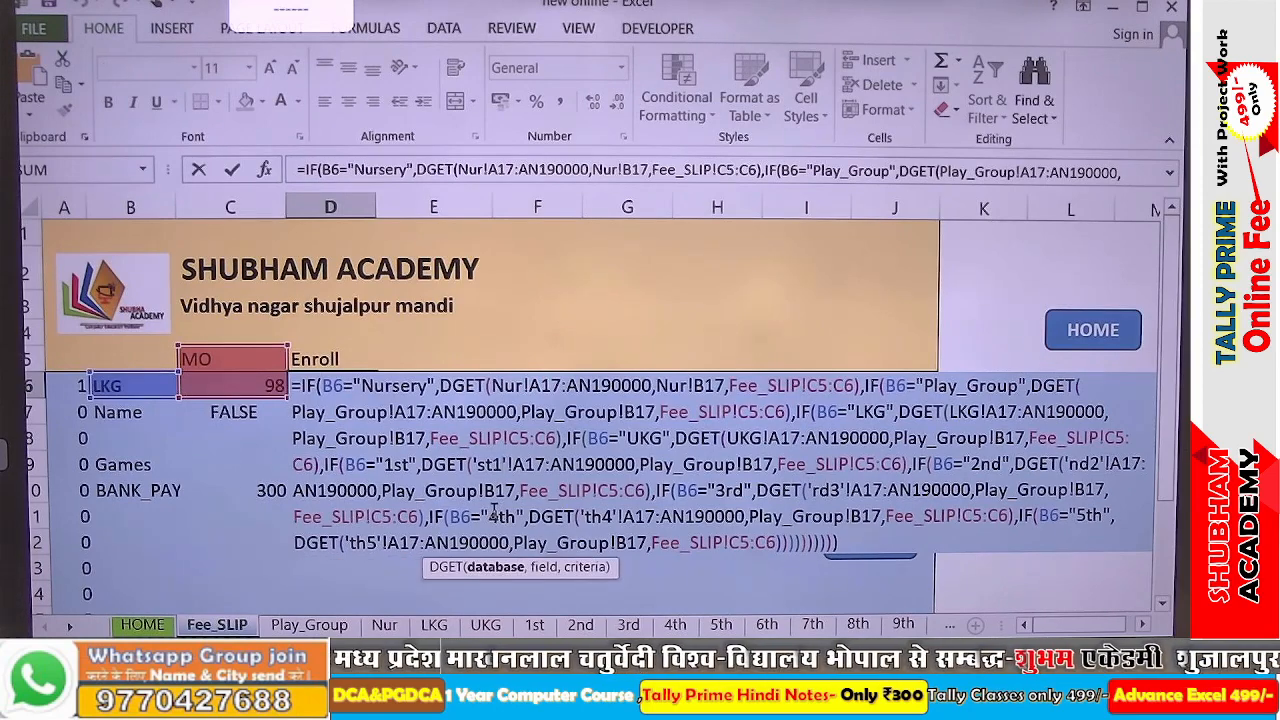
{"action": "key", "text": "BackSpace"}
{"action": "key", "text": "BackSpace"}
{"action": "key", "text": "BackSpace"}
{"action": "key", "text": "BackSpace"}
{"action": "key", "text": "BackSpace"}
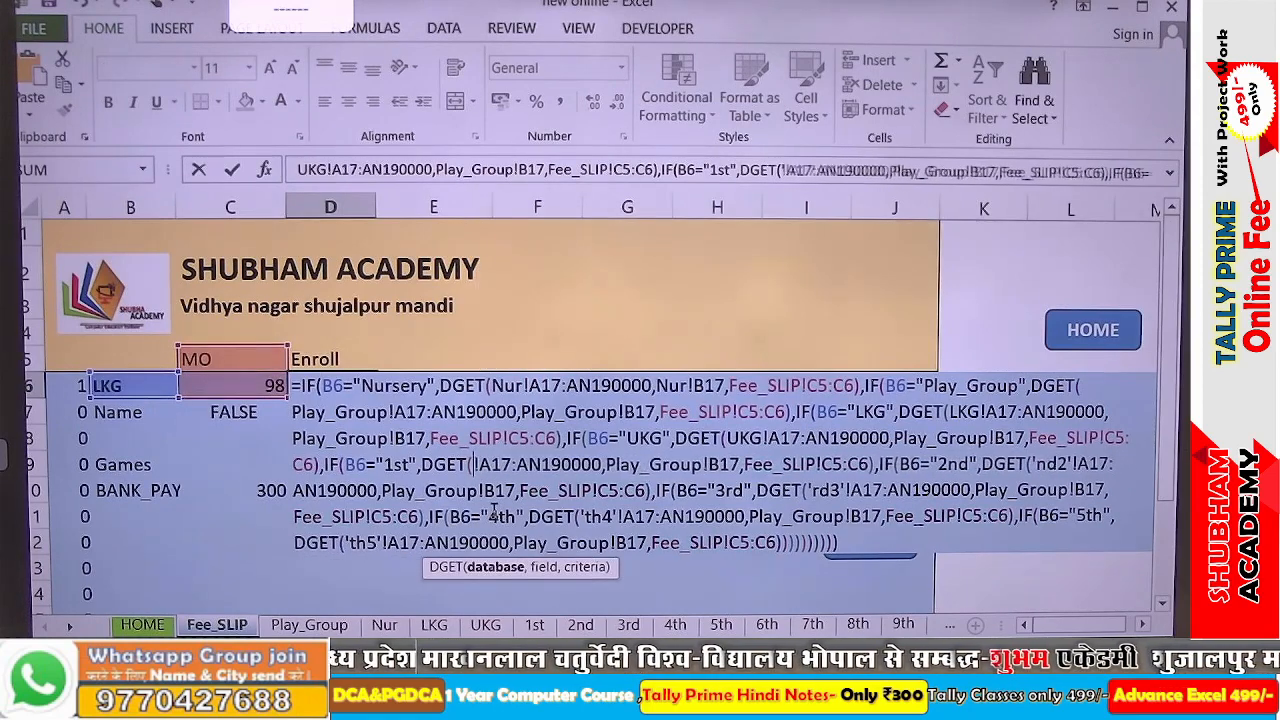
{"action": "type", "text": "1st"}
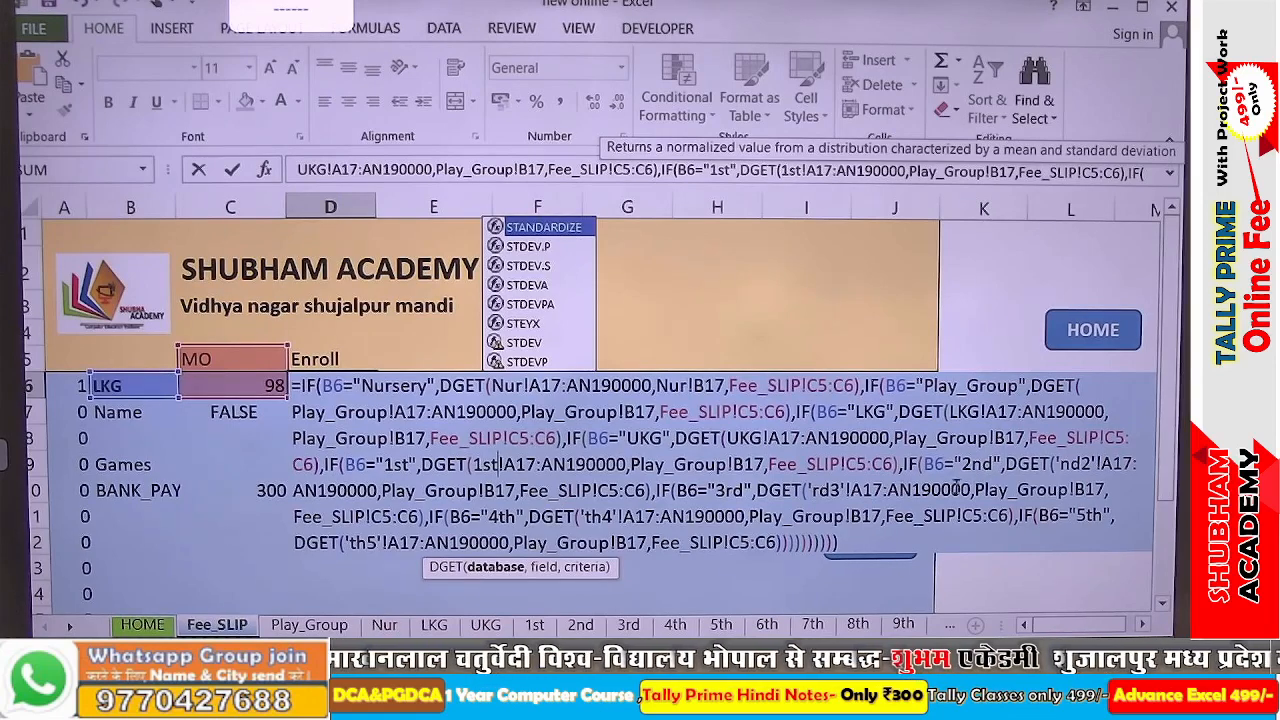
Replace the 'nd2' sheet name in the 2nd-class DGET of the D6 formula with 2nd
{"action": "left_click", "coordinate": [1097, 489]}
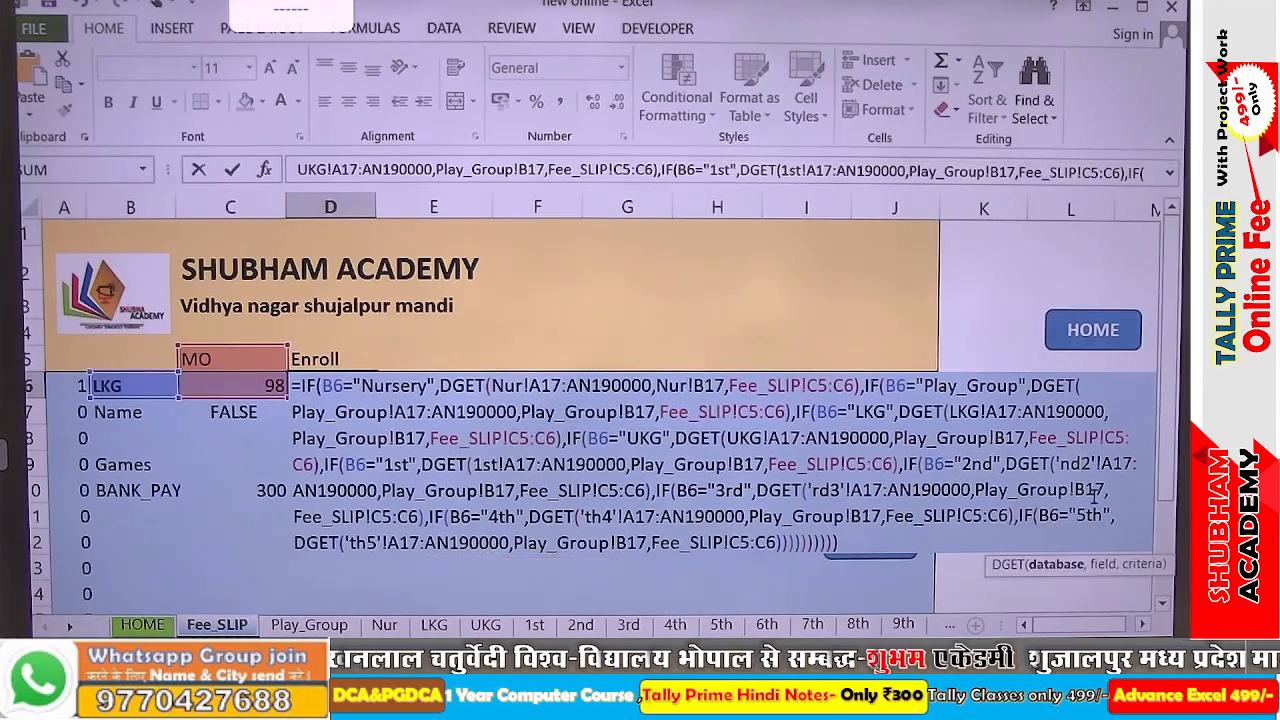
{"action": "key", "text": "Delete"}
{"action": "key", "text": "Delete"}
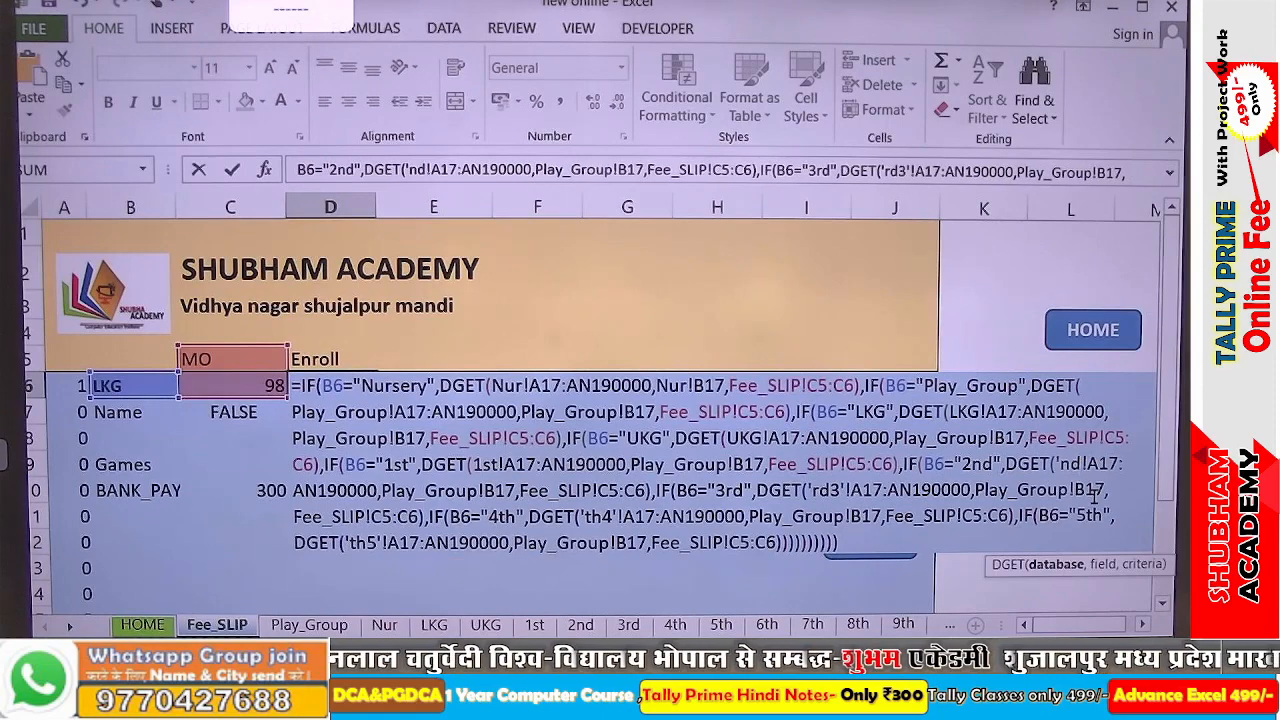
{"action": "key", "text": "BackSpace"}
{"action": "key", "text": "BackSpace"}
{"action": "key", "text": "BackSpace"}
{"action": "type", "text": "2"}
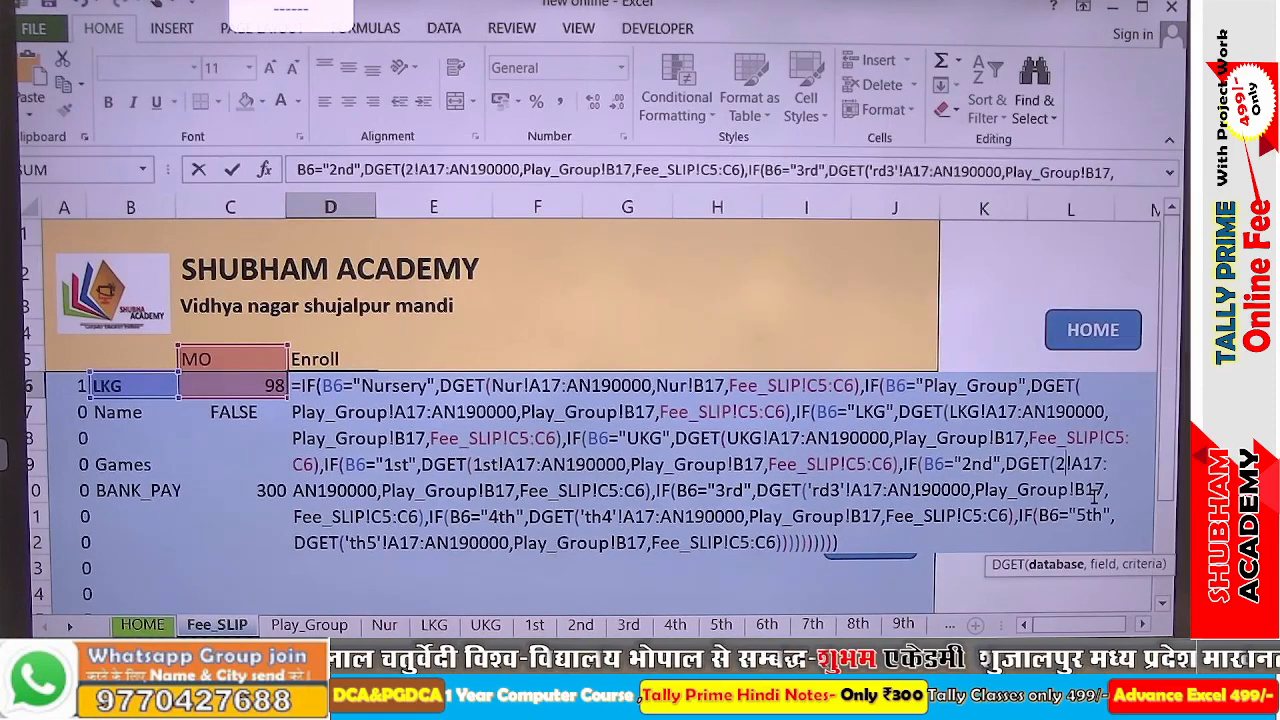
{"action": "type", "text": "nd"}
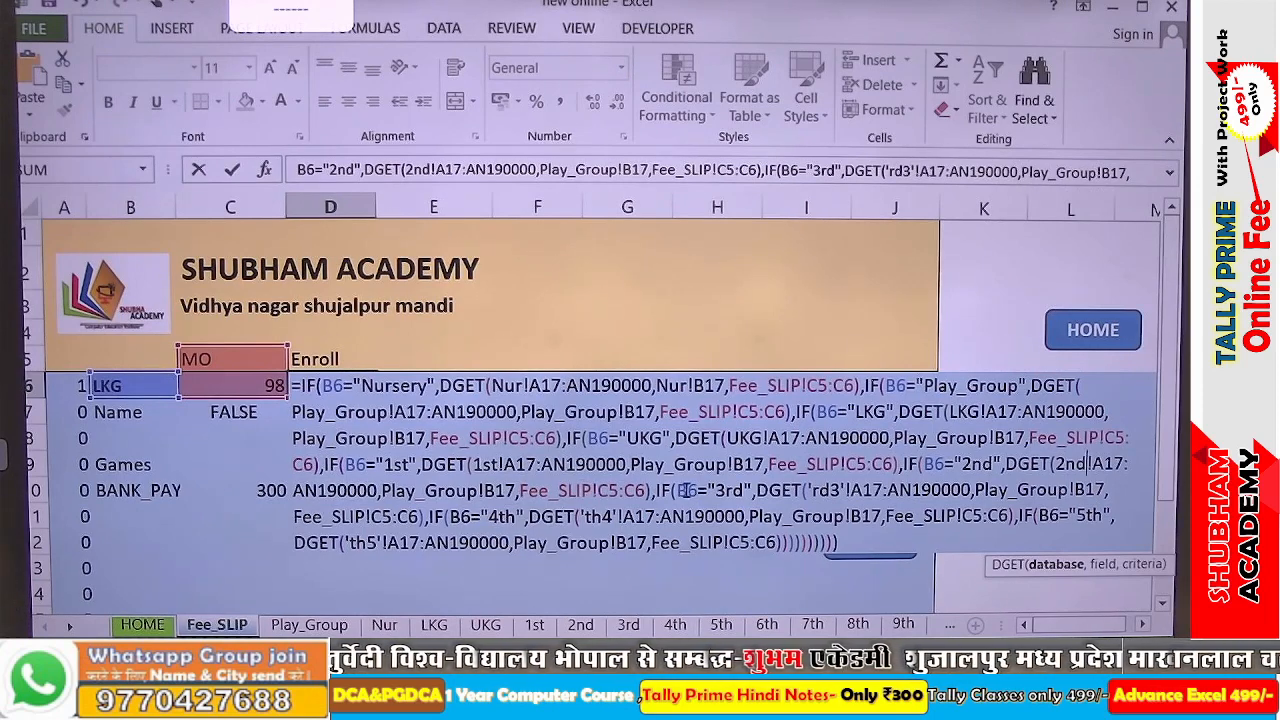
Replace the 'rd3' sheet name in the 3rd-class DGET of the D6 formula with 3rd
{"action": "left_click", "coordinate": [814, 490]}
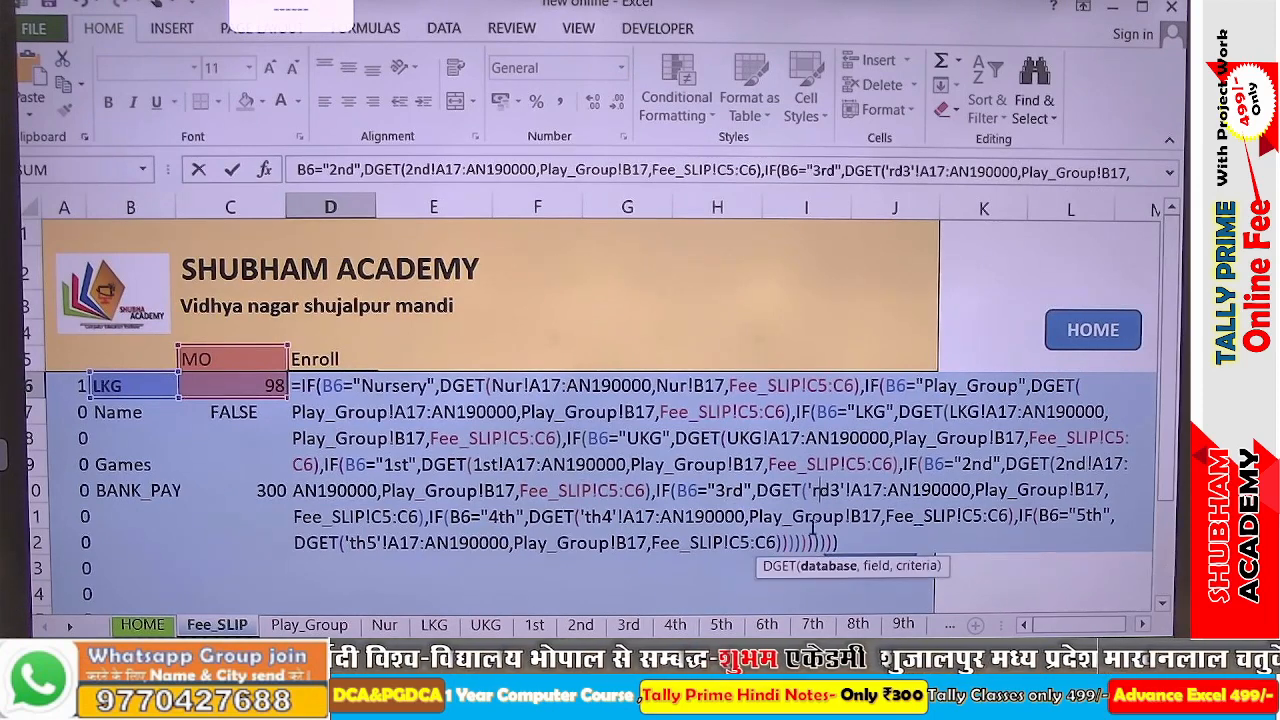
{"action": "key", "text": "Delete"}
{"action": "key", "text": "Delete"}
{"action": "key", "text": "Delete"}
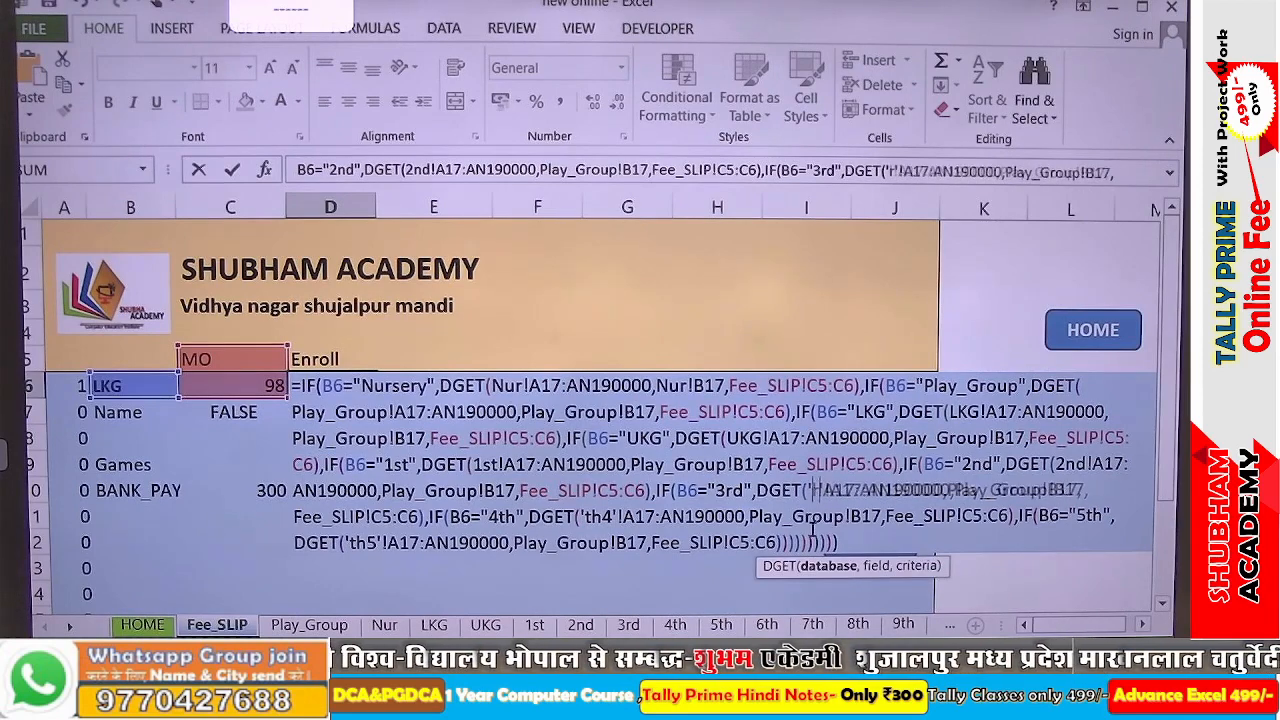
{"action": "key", "text": "Delete"}
{"action": "key", "text": "Delete"}
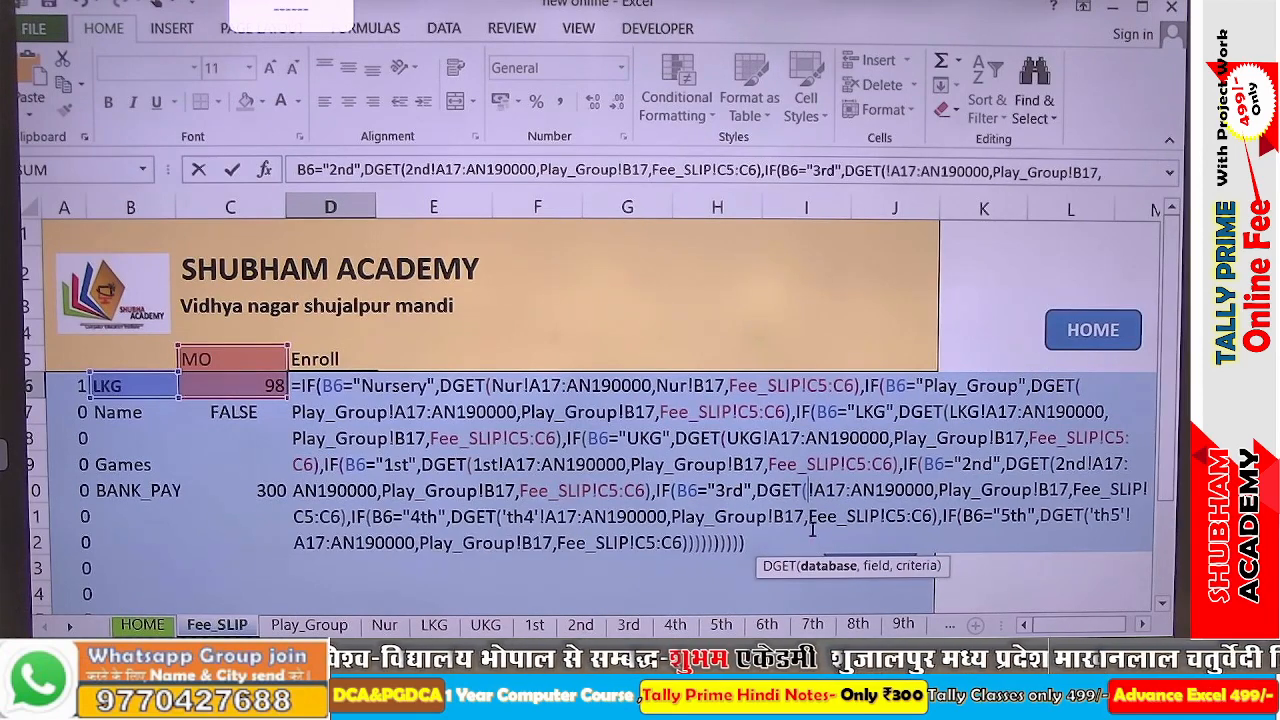
{"action": "type", "text": "3rd"}
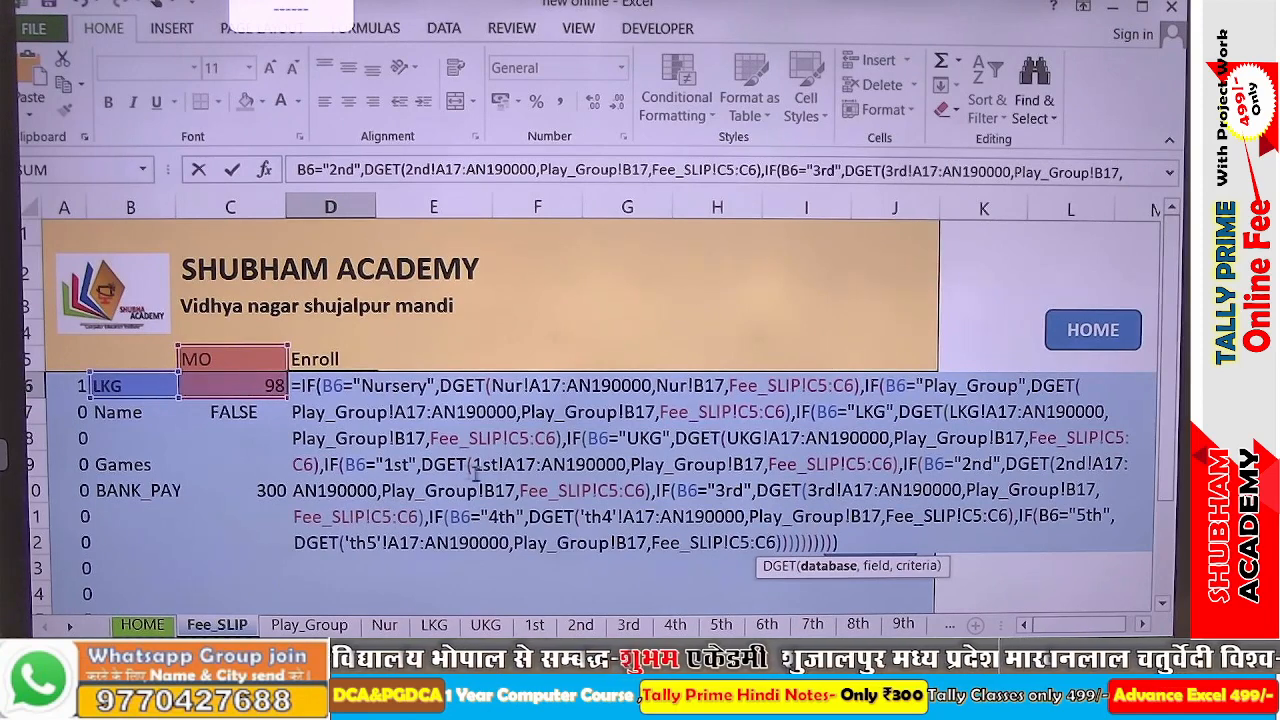
Replace the 'th4' sheet name in the 4th-class DGET of the D6 formula with 4th
{"action": "left_click", "coordinate": [588, 516]}
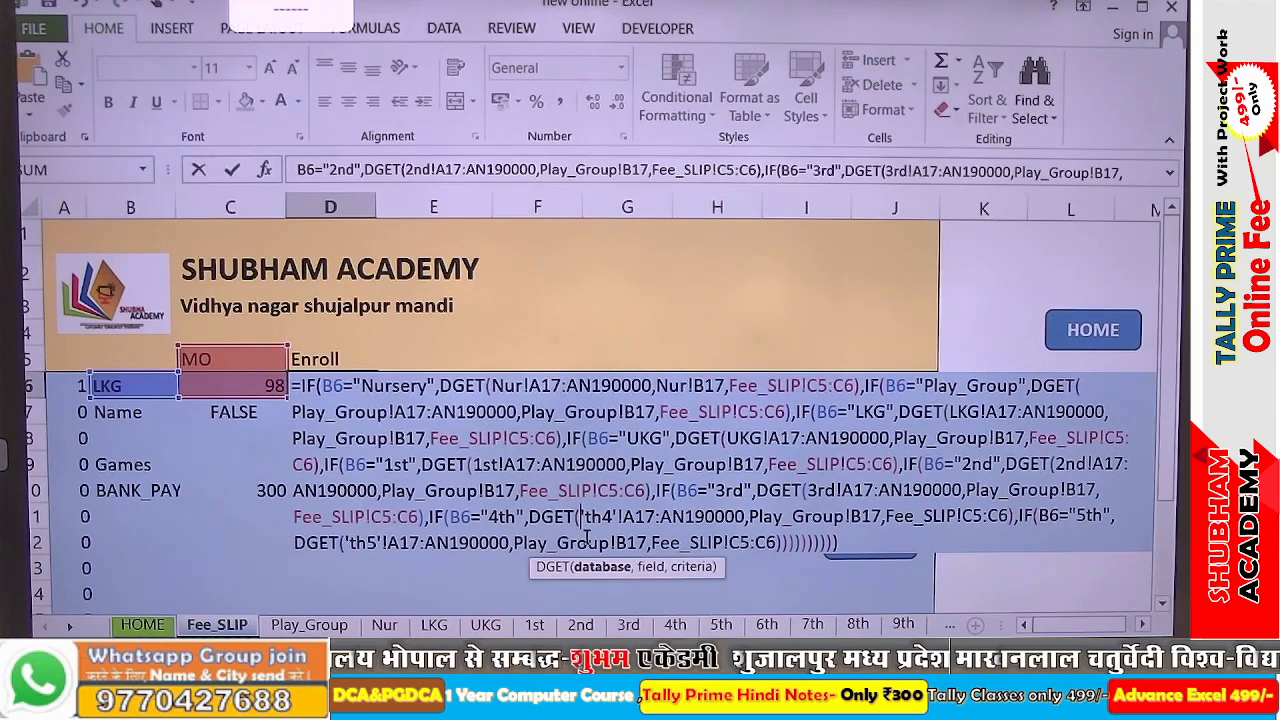
{"action": "key", "text": "Delete"}
{"action": "key", "text": "Delete"}
{"action": "key", "text": "Delete"}
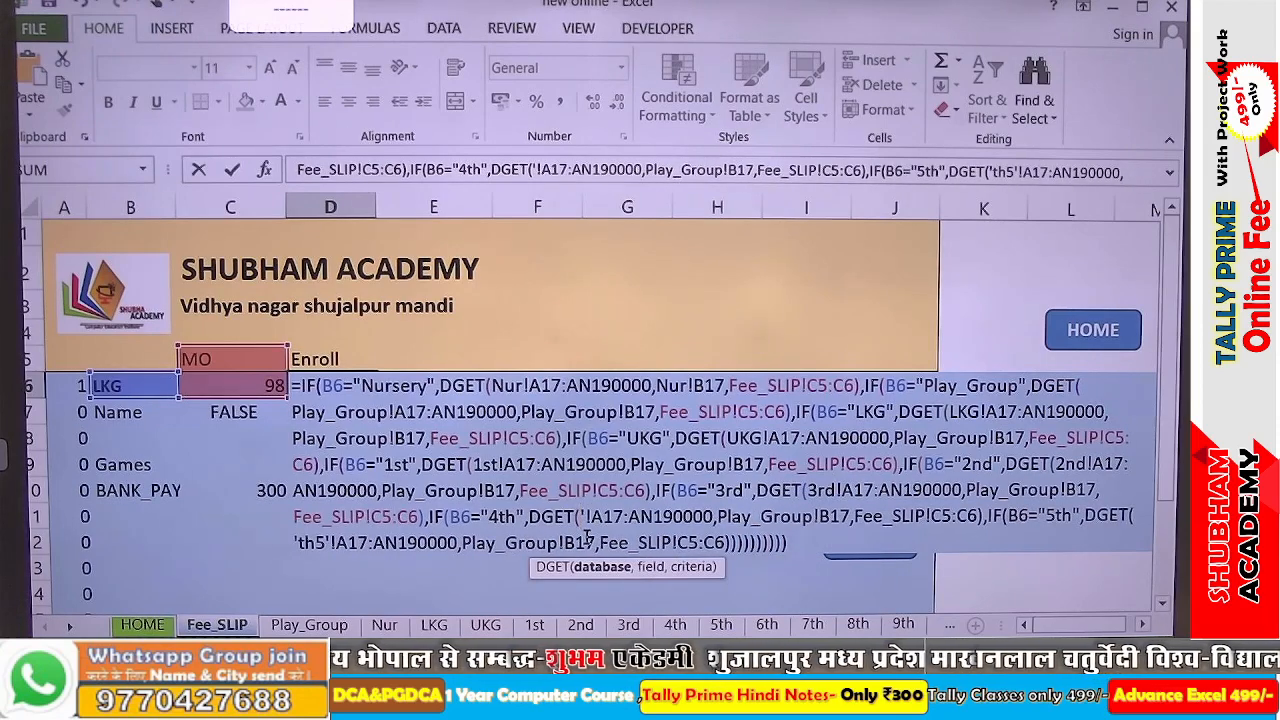
{"action": "key", "text": "Delete"}
{"action": "type", "text": "4th"}
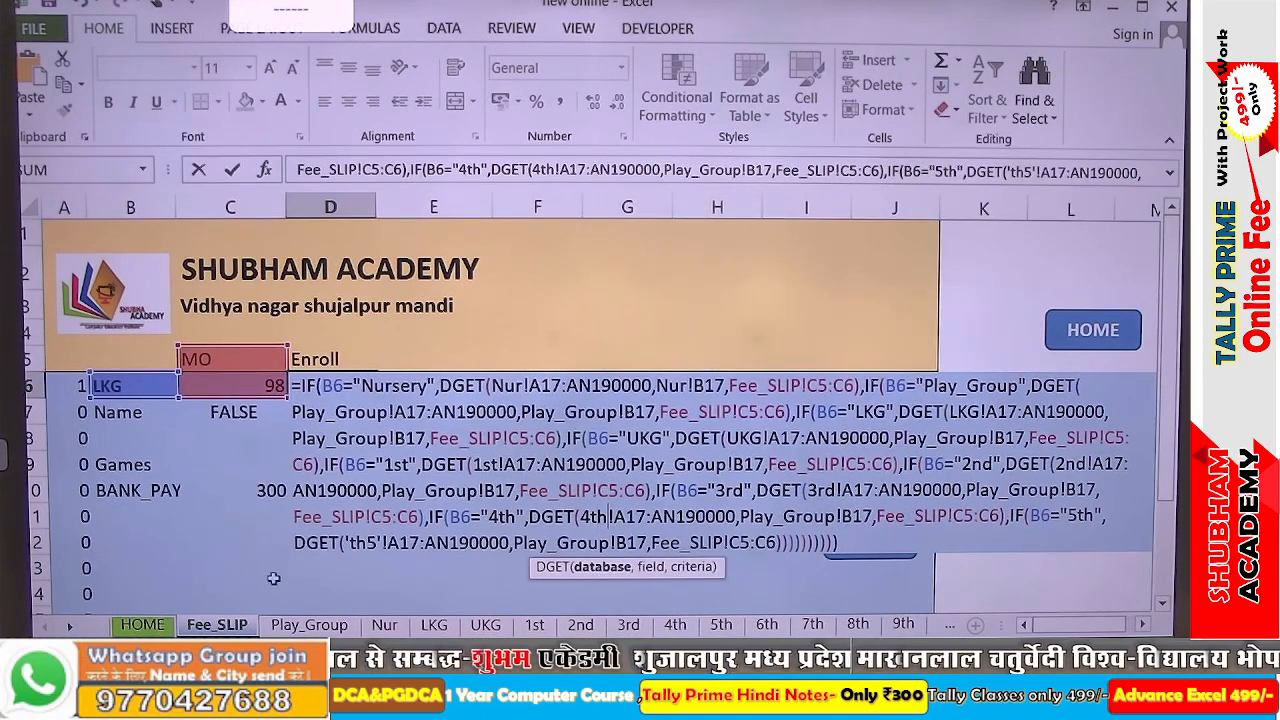
Replace the 'th5' sheet name in the 5th-class DGET with 5th and enter the corrected D6 formula
{"action": "left_click", "coordinate": [345, 541]}
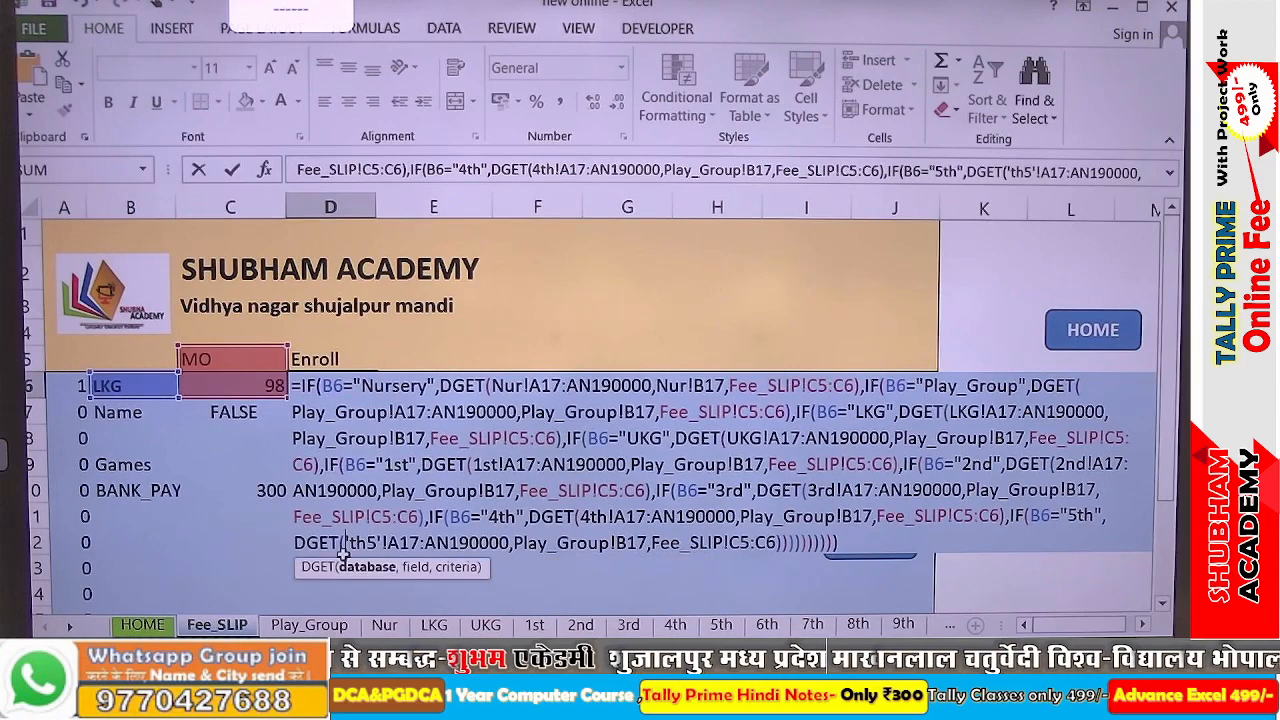
{"action": "key", "text": "Delete"}
{"action": "key", "text": "Delete"}
{"action": "key", "text": "Delete"}
{"action": "key", "text": "Delete"}
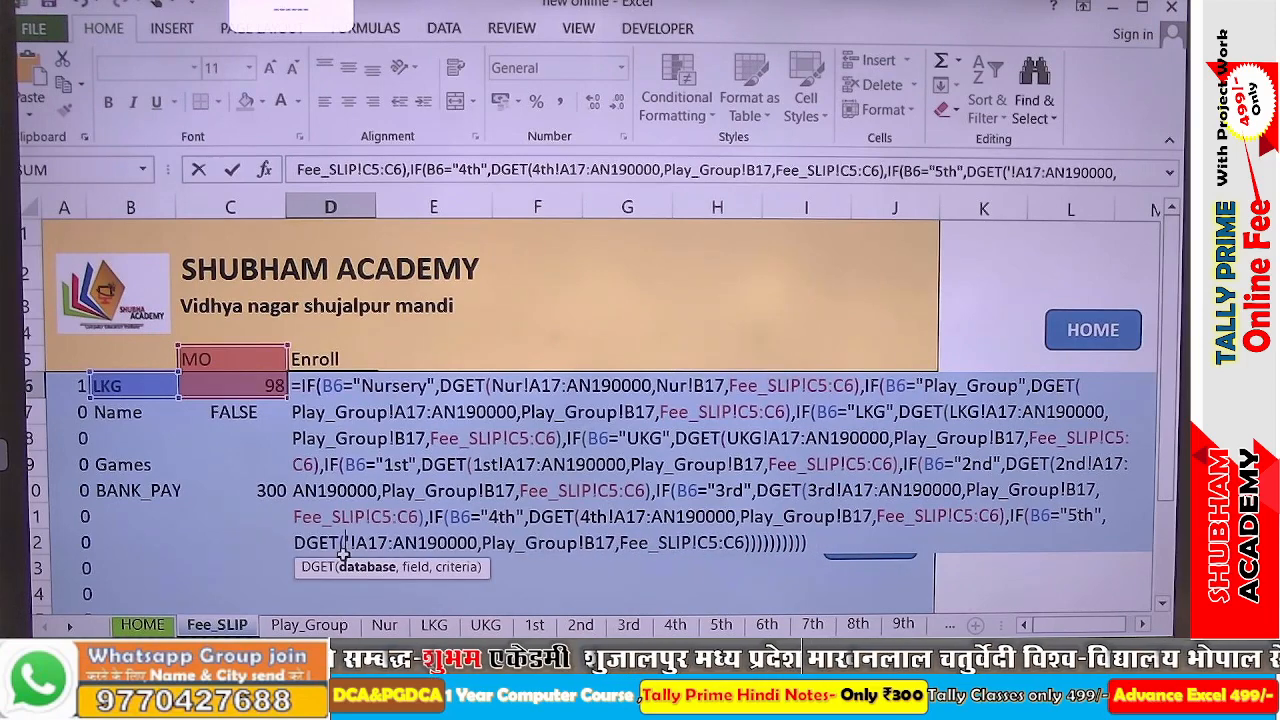
{"action": "key", "text": "Delete"}
{"action": "type", "text": "5"}
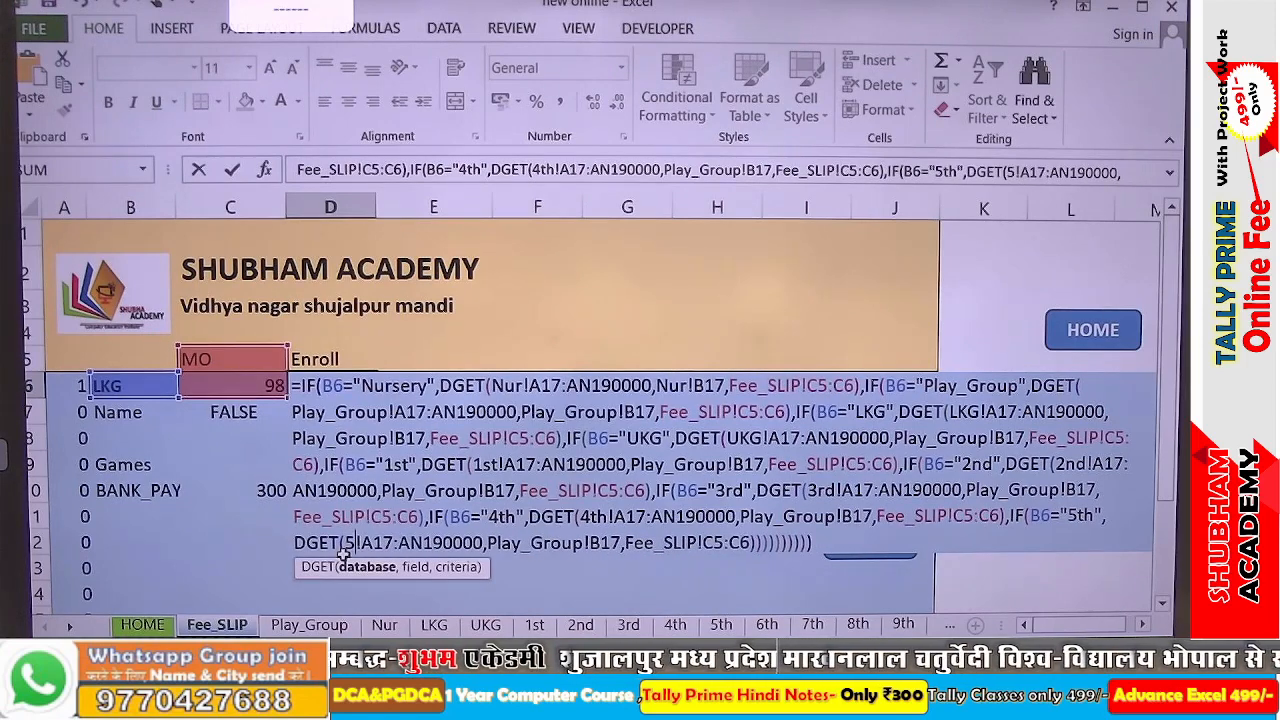
{"action": "type", "text": "th"}
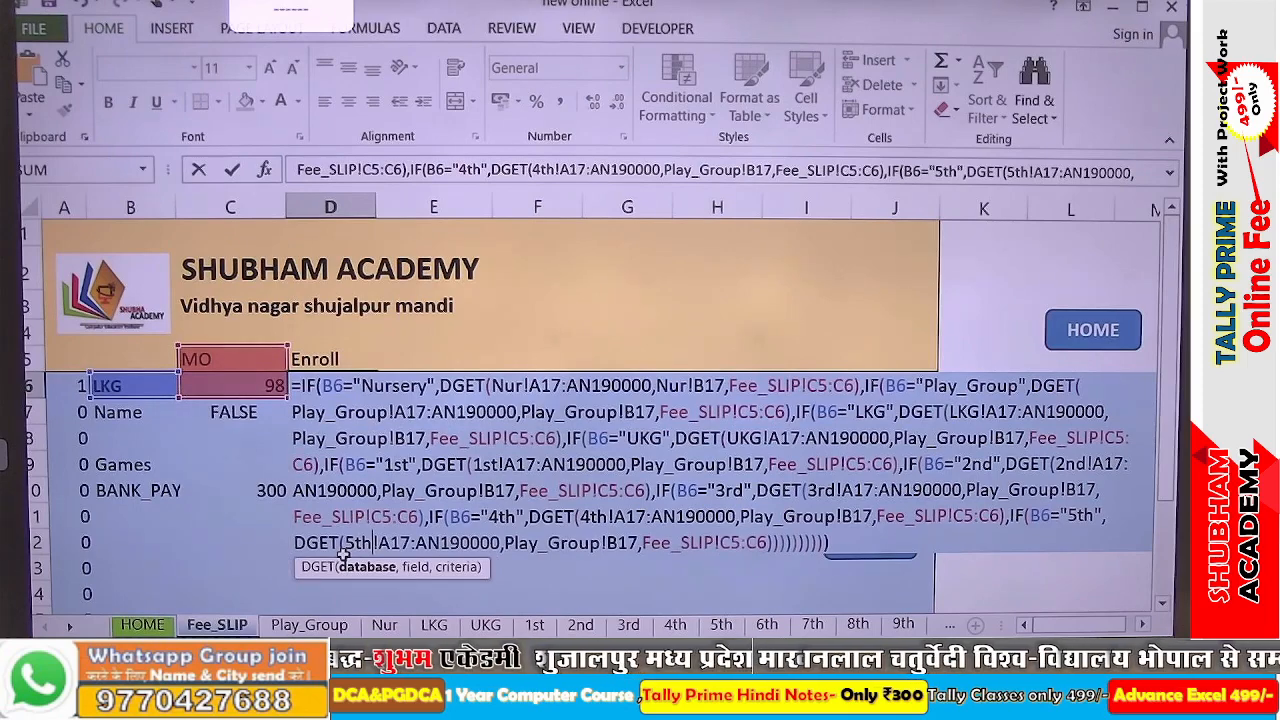
{"action": "key", "text": "Return"}
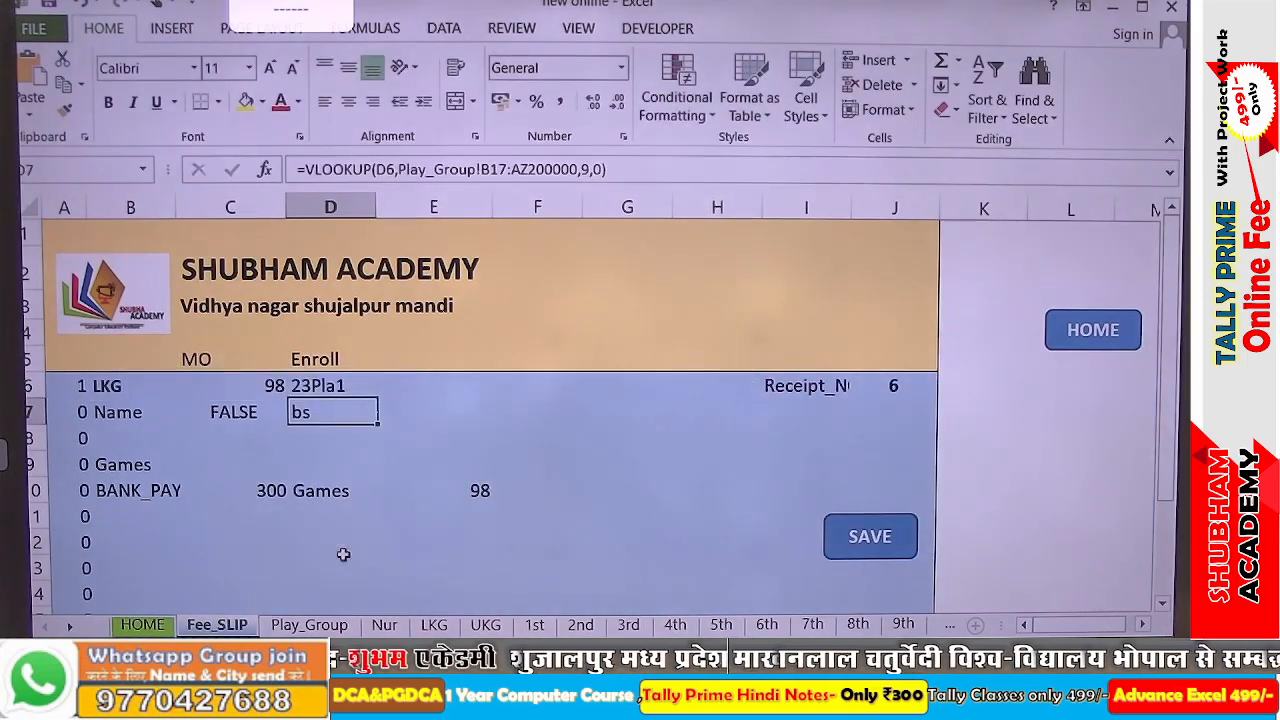
In the D6 formula, duplicate the 5th-class IF/DGET block after itself, separated by a comma and before the closing brackets
{"action": "left_click", "coordinate": [305, 387]}
{"action": "double_click", "coordinate": [300, 392]}
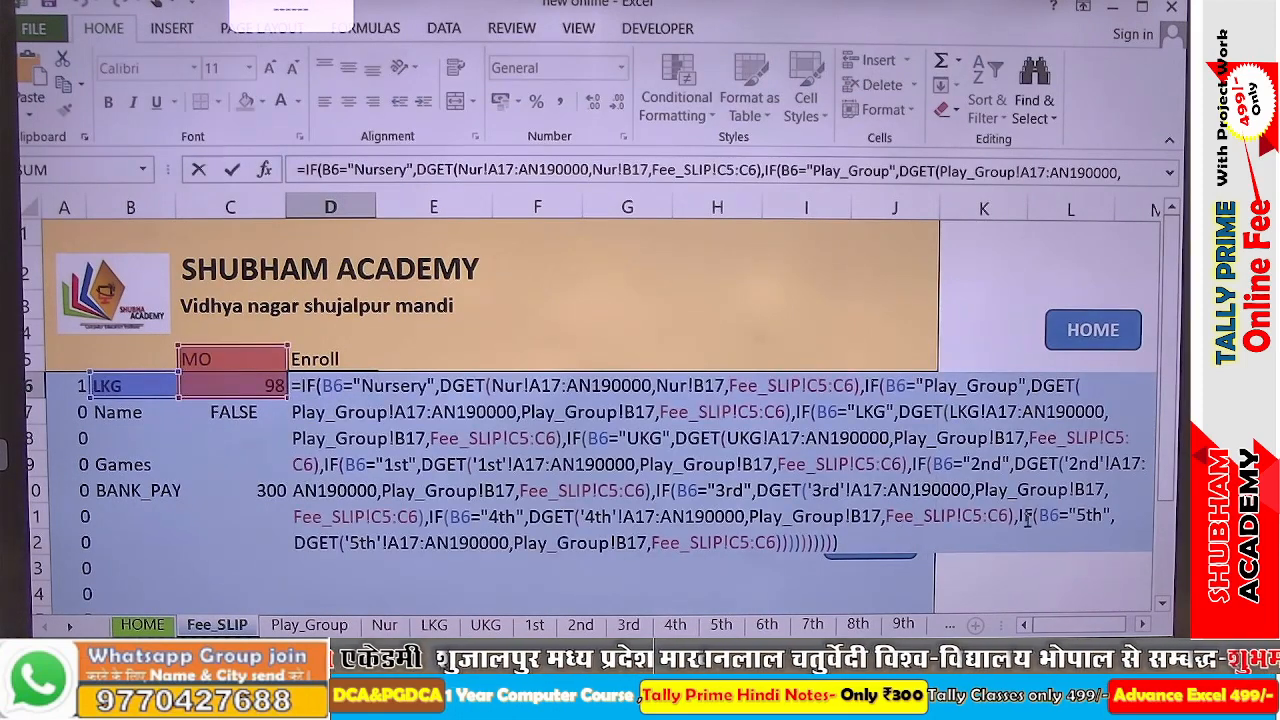
{"action": "left_click_drag", "start_coordinate": [1022, 515], "coordinate": [1040, 553]}
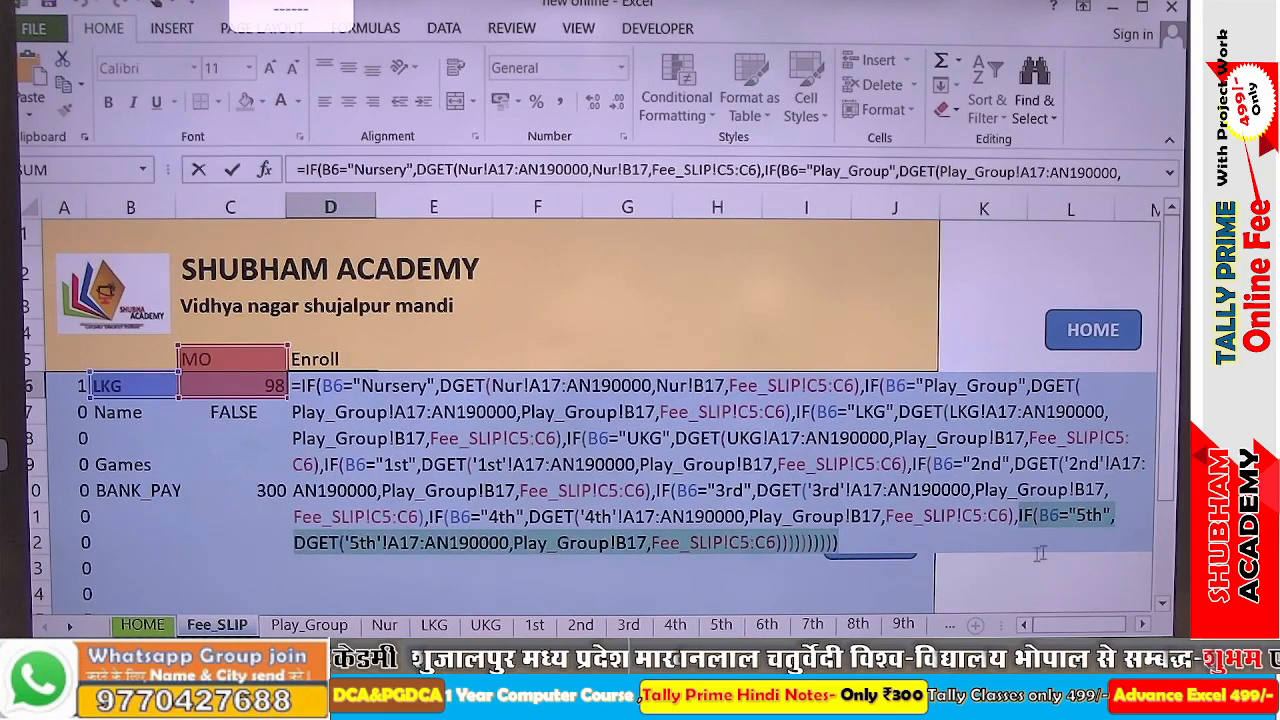
{"action": "left_click_drag", "start_coordinate": [784, 577], "coordinate": [784, 542]}
{"action": "key", "text": "ctrl+c"}
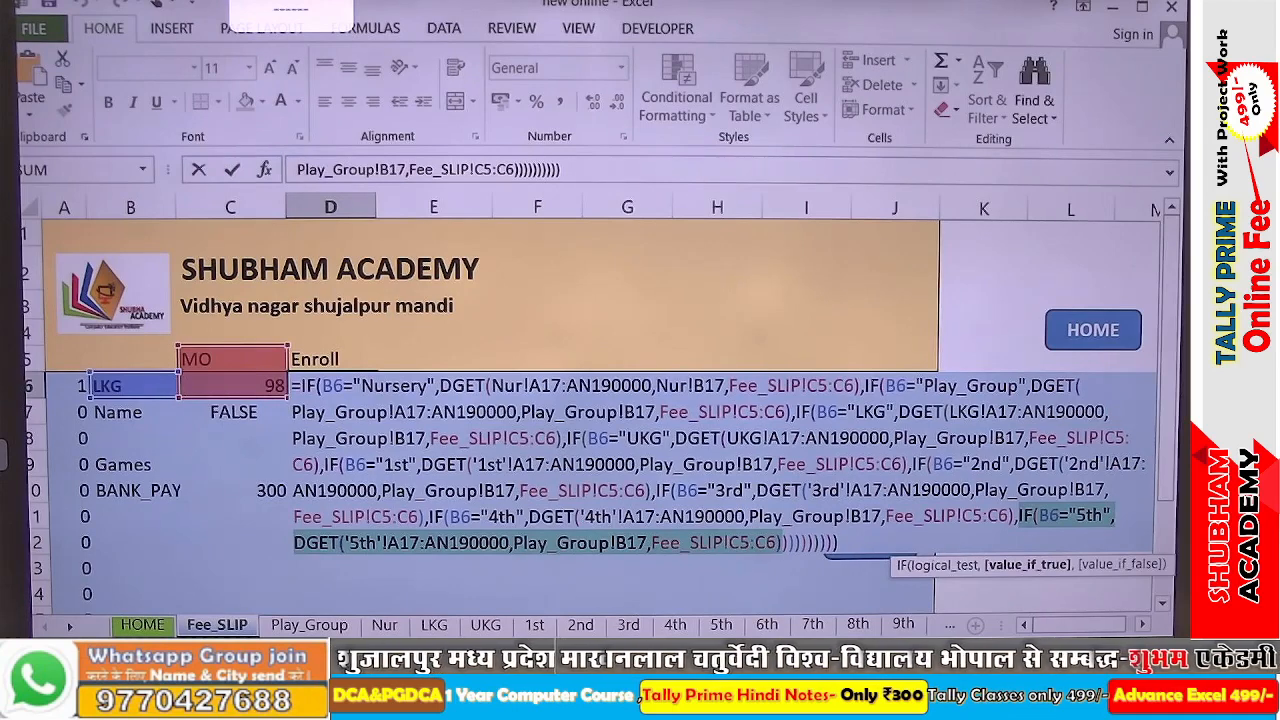
{"action": "left_click", "coordinate": [785, 541]}
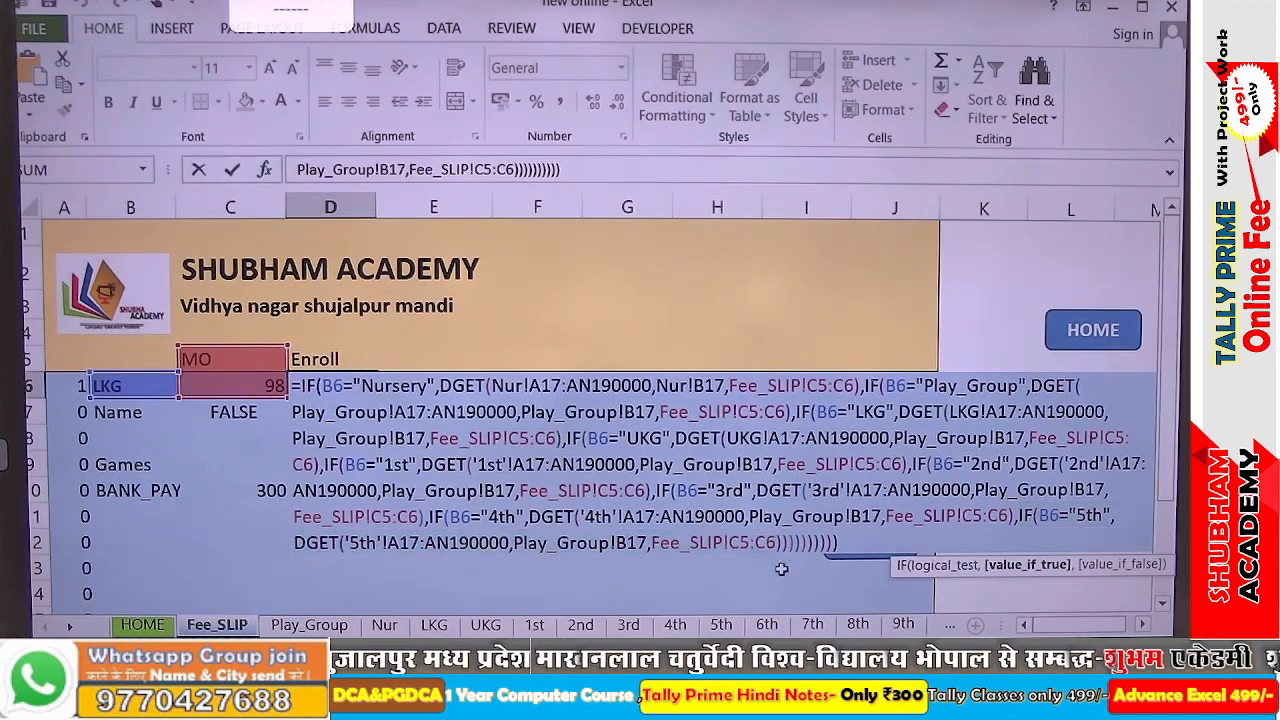
{"action": "type", "text": ","}
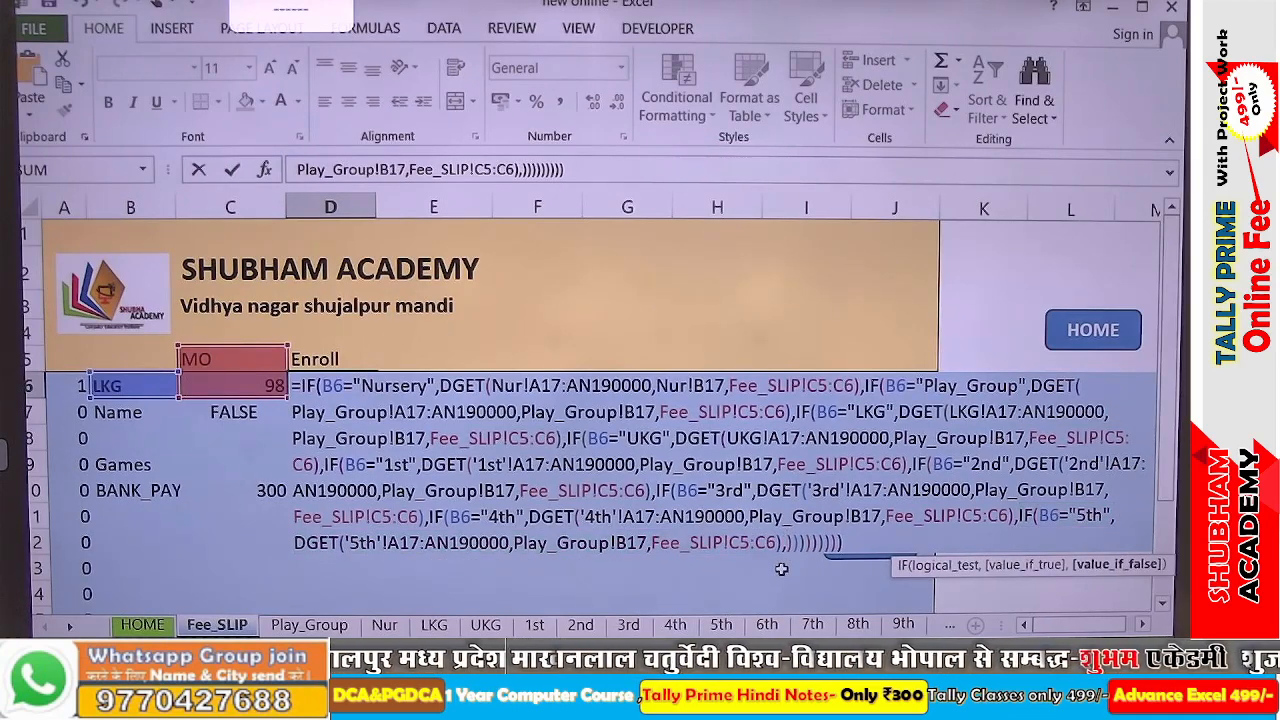
{"action": "key", "text": "ctrl+v"}
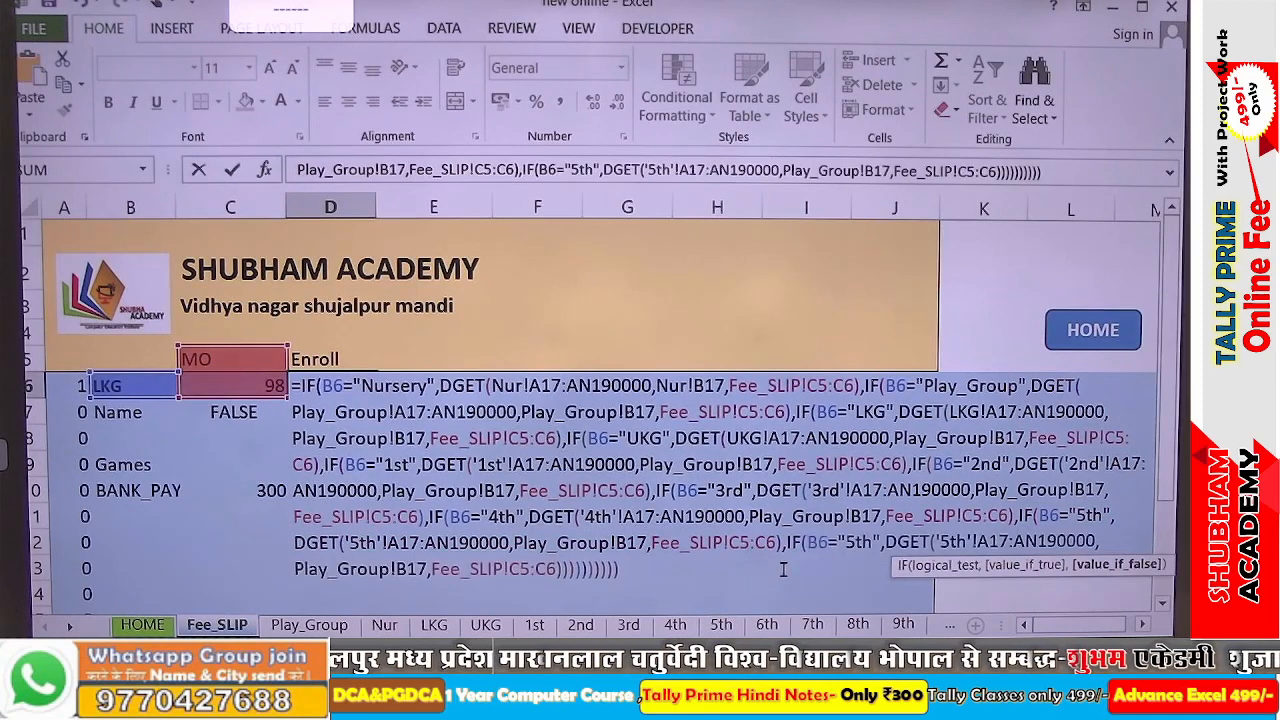
Change the duplicated block's sheet reference to '6th' and its B6 condition to "6th"
{"action": "left_click", "coordinate": [950, 541]}
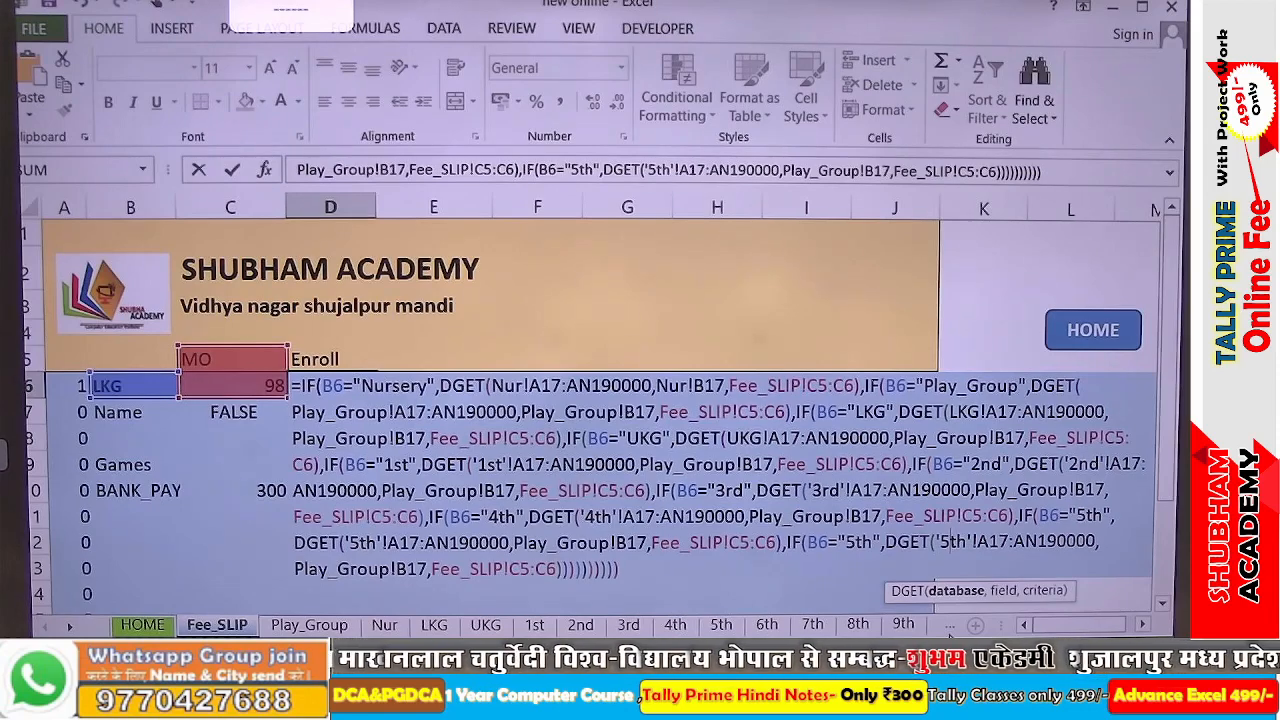
{"action": "key", "text": "BackSpace"}
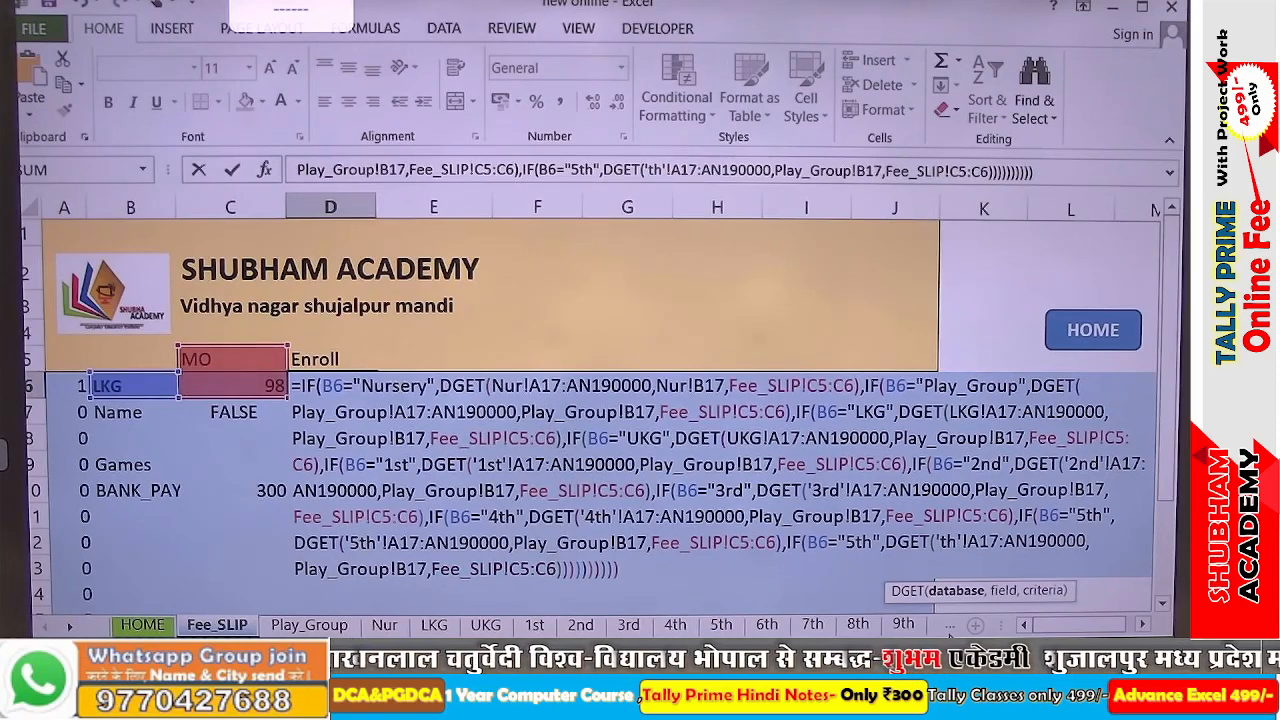
{"action": "type", "text": "6"}
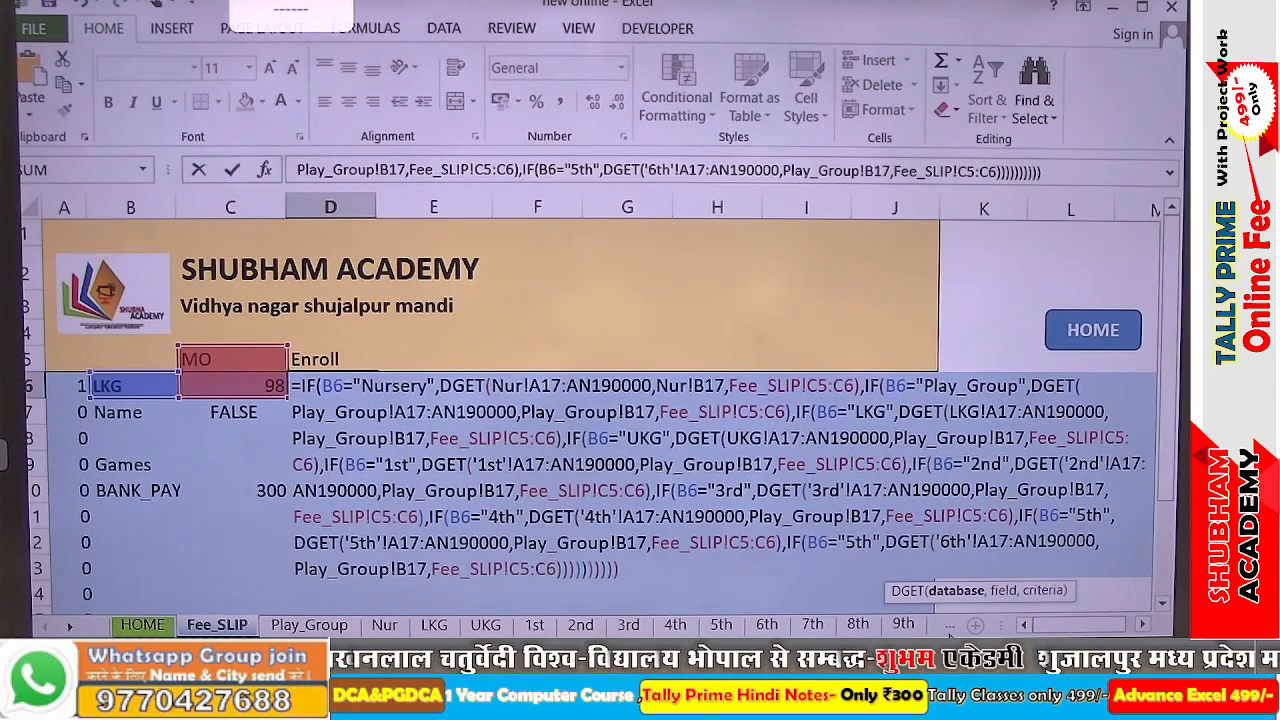
{"action": "left_click", "coordinate": [853, 544]}
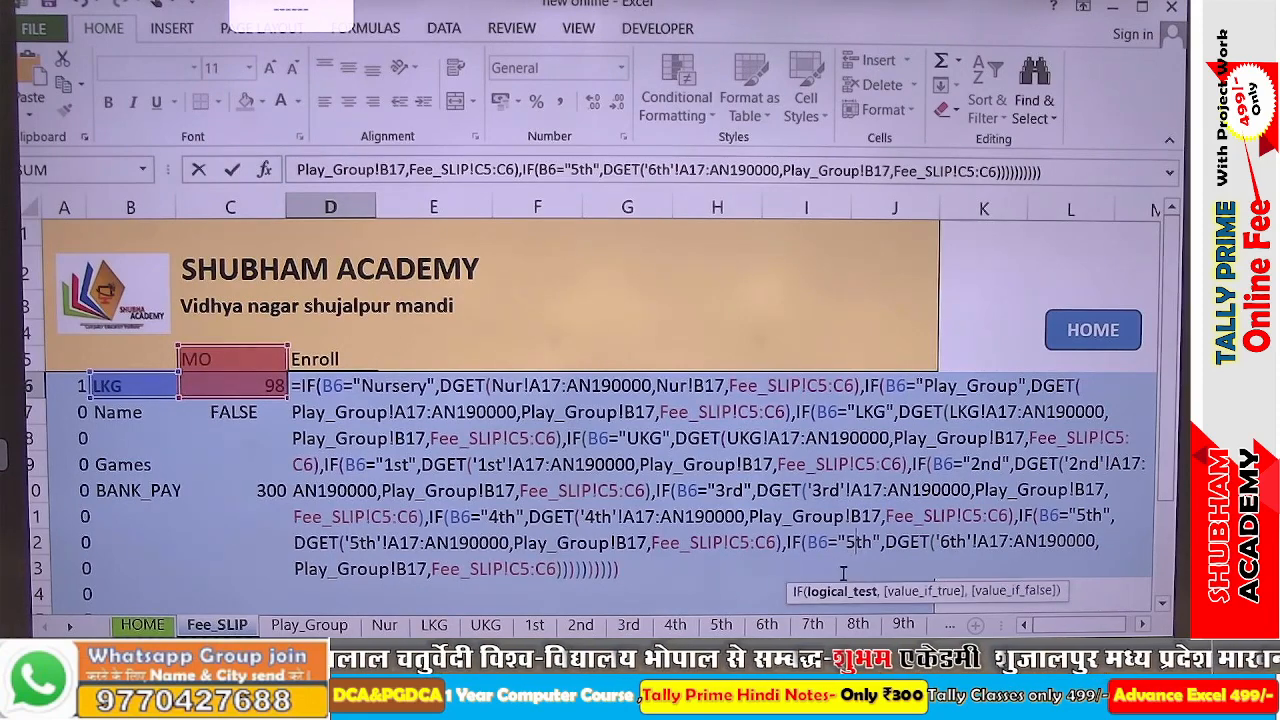
{"action": "key", "text": "BackSpace"}
{"action": "type", "text": "6"}
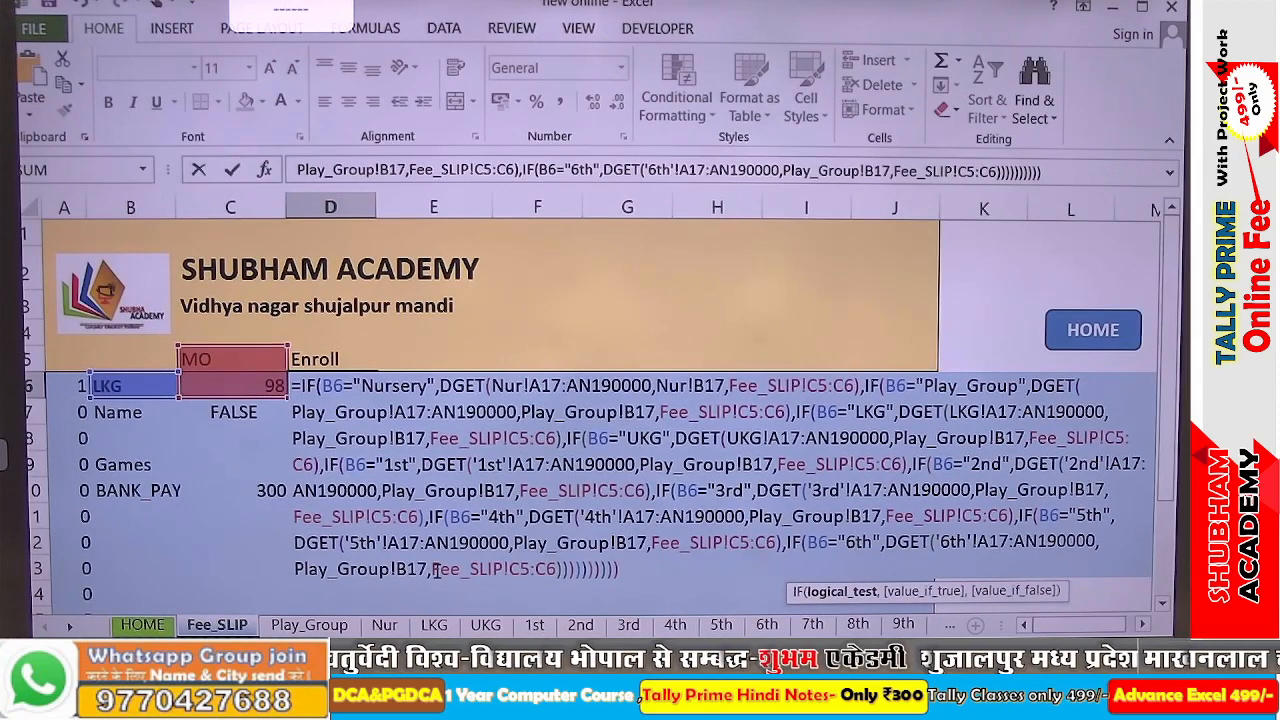
Enter the D6 formula with its 6th-class block and review the nested IF/DGET blocks
{"action": "key", "text": "Return"}
{"action": "key", "text": "Return"}
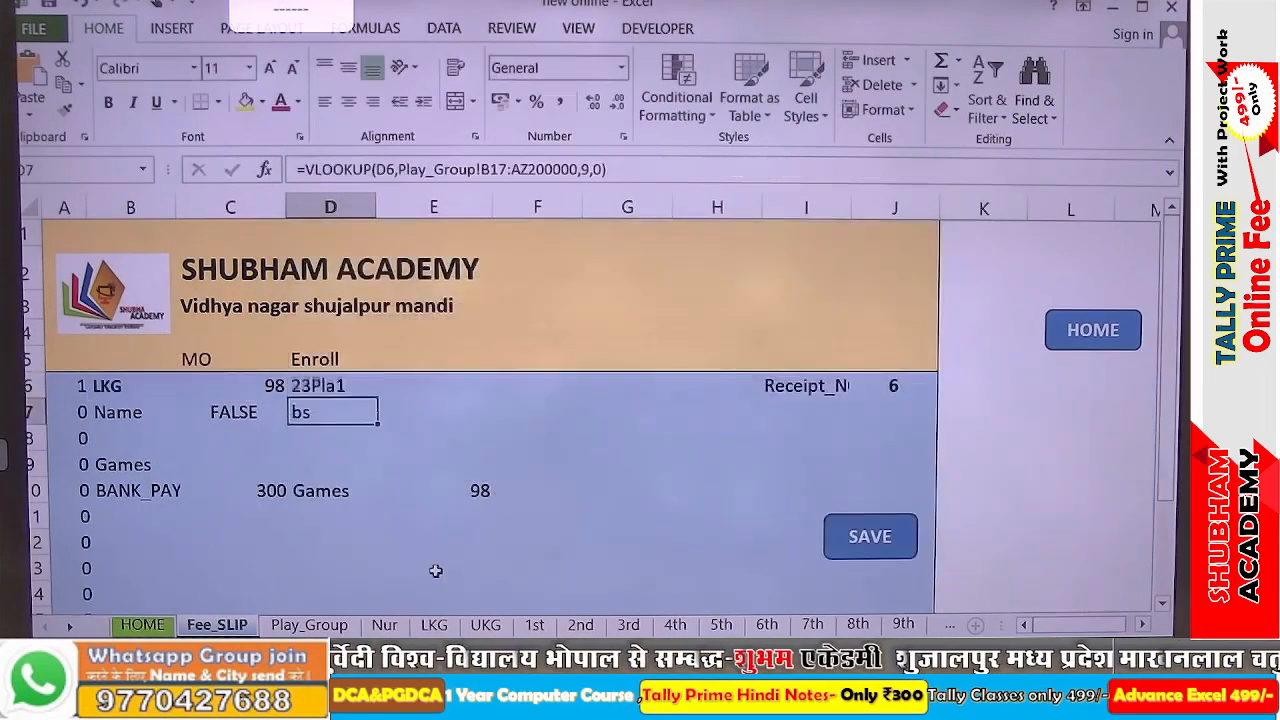
{"action": "key", "text": "Up"}
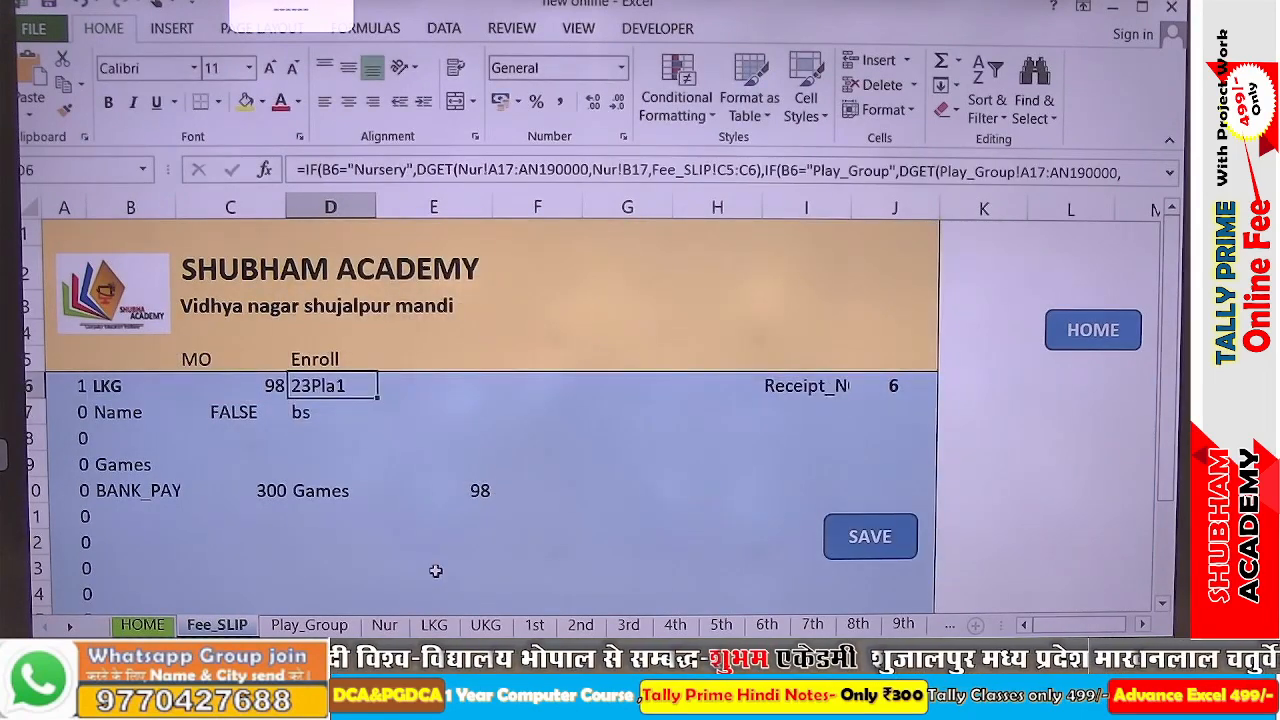
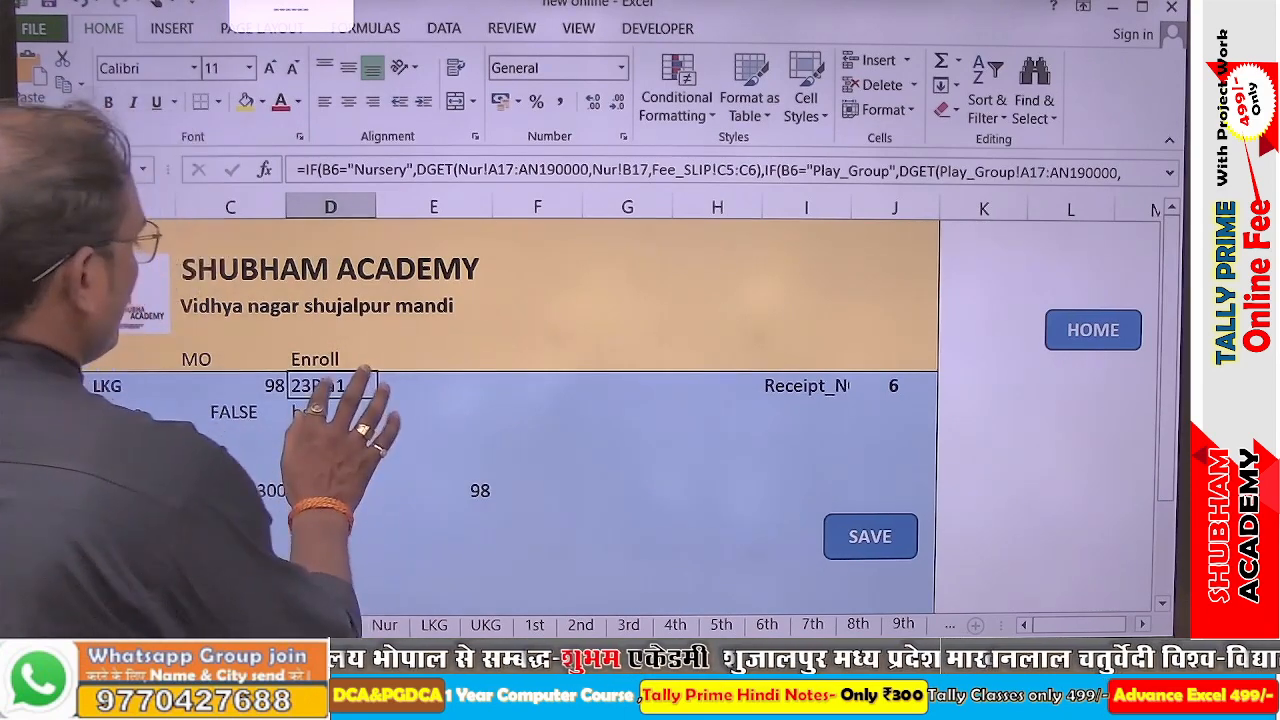
{"action": "double_click", "coordinate": [330, 385]}
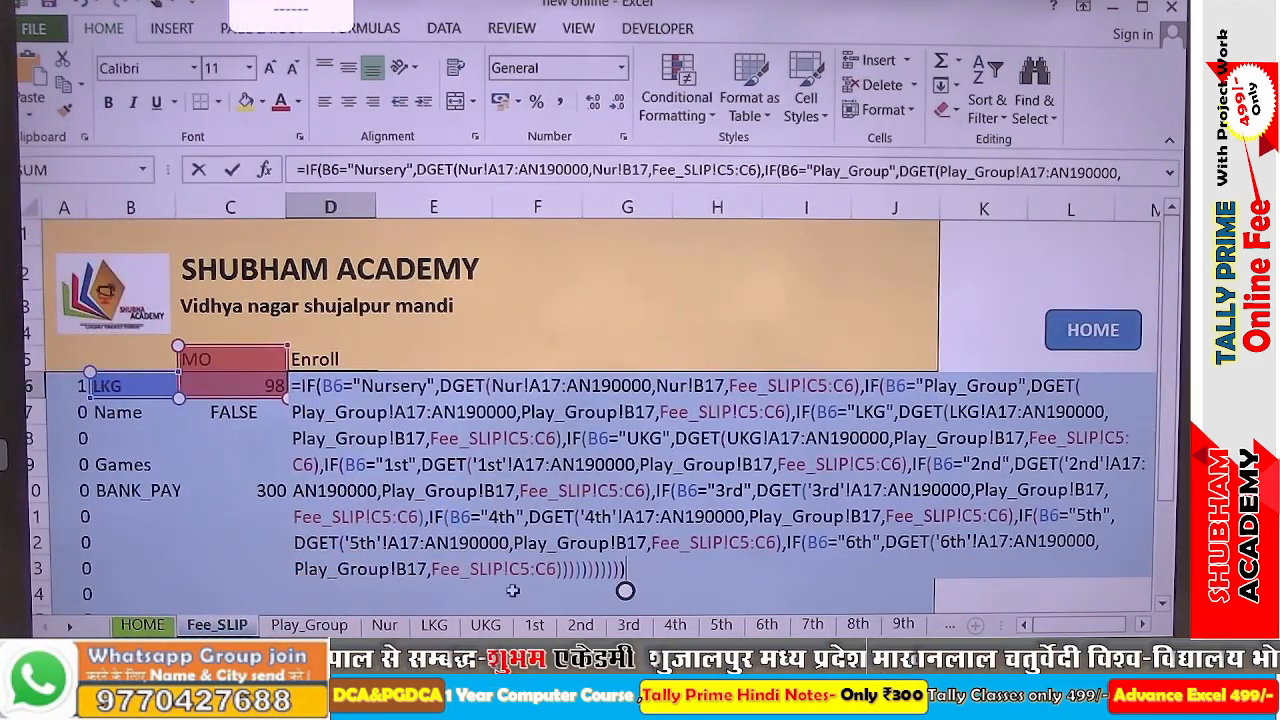
{"action": "key", "text": "Return"}
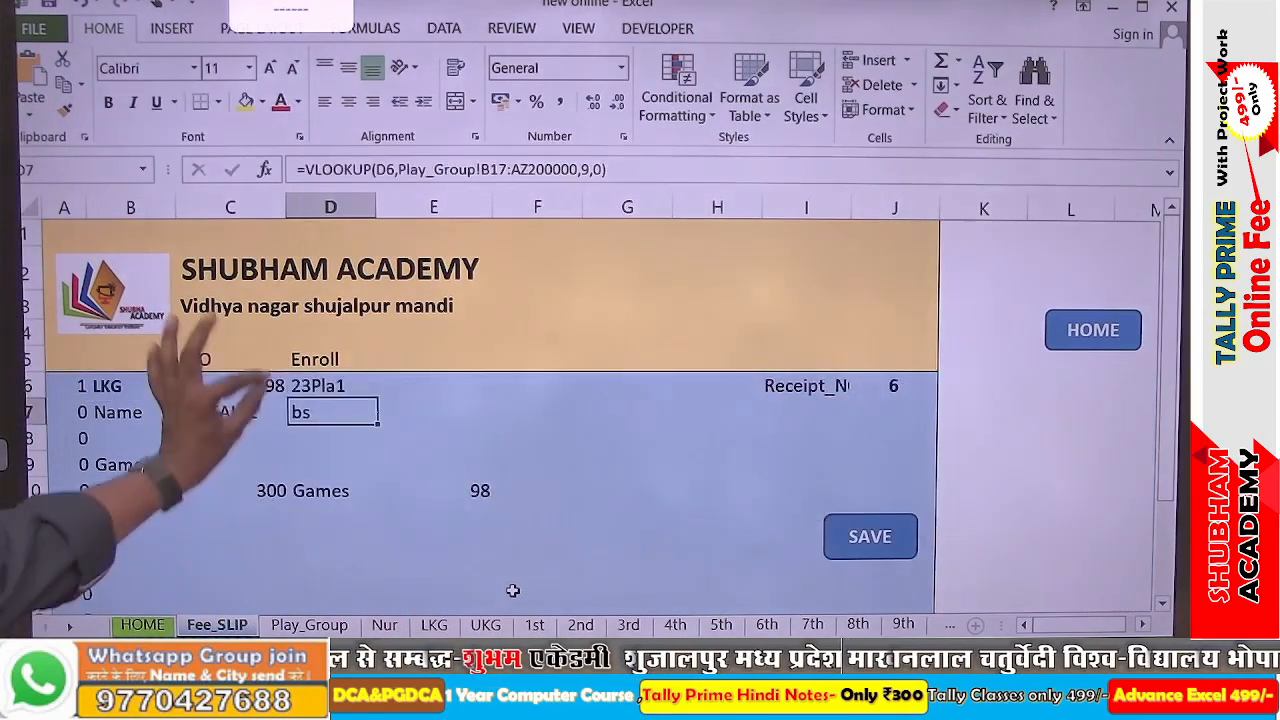
Try to append a nested IF testing B6="7th" after the 6th-class block in the D6 formula
{"action": "scroll", "coordinate": [230, 371], "scroll_direction": "up", "scroll_amount": 5}
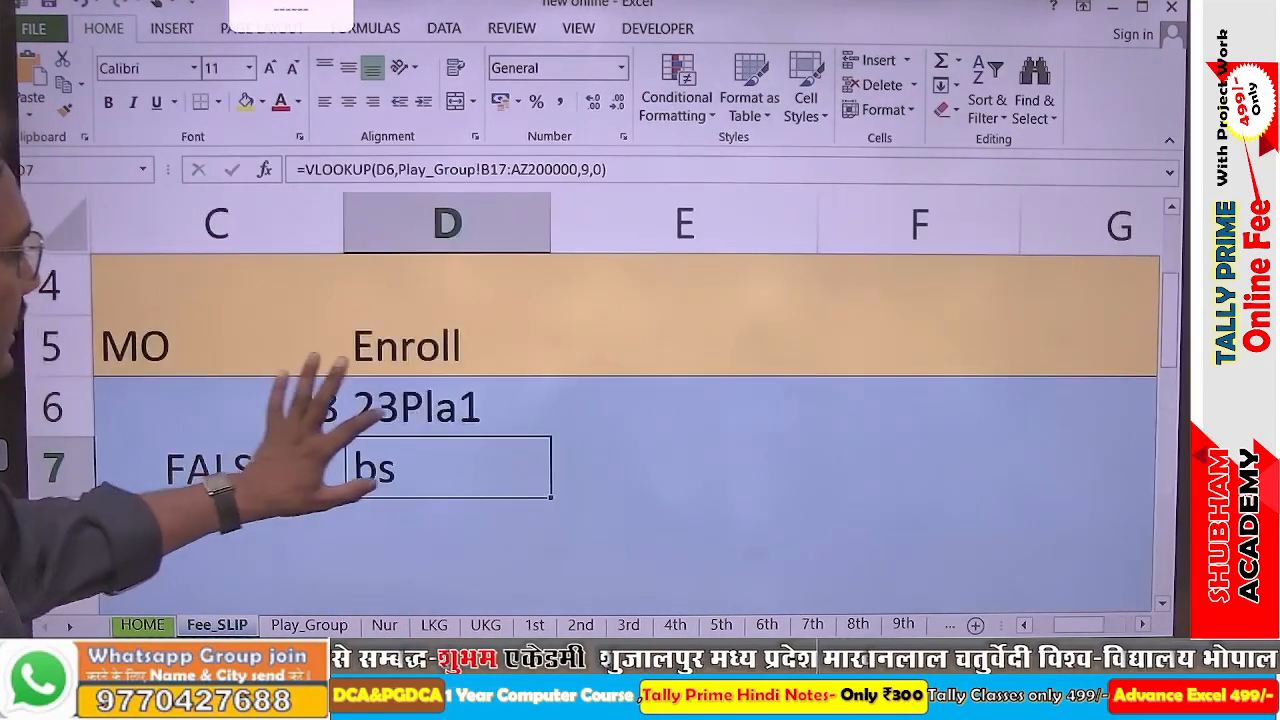
{"action": "key", "text": "Up"}
{"action": "key", "text": "F2"}
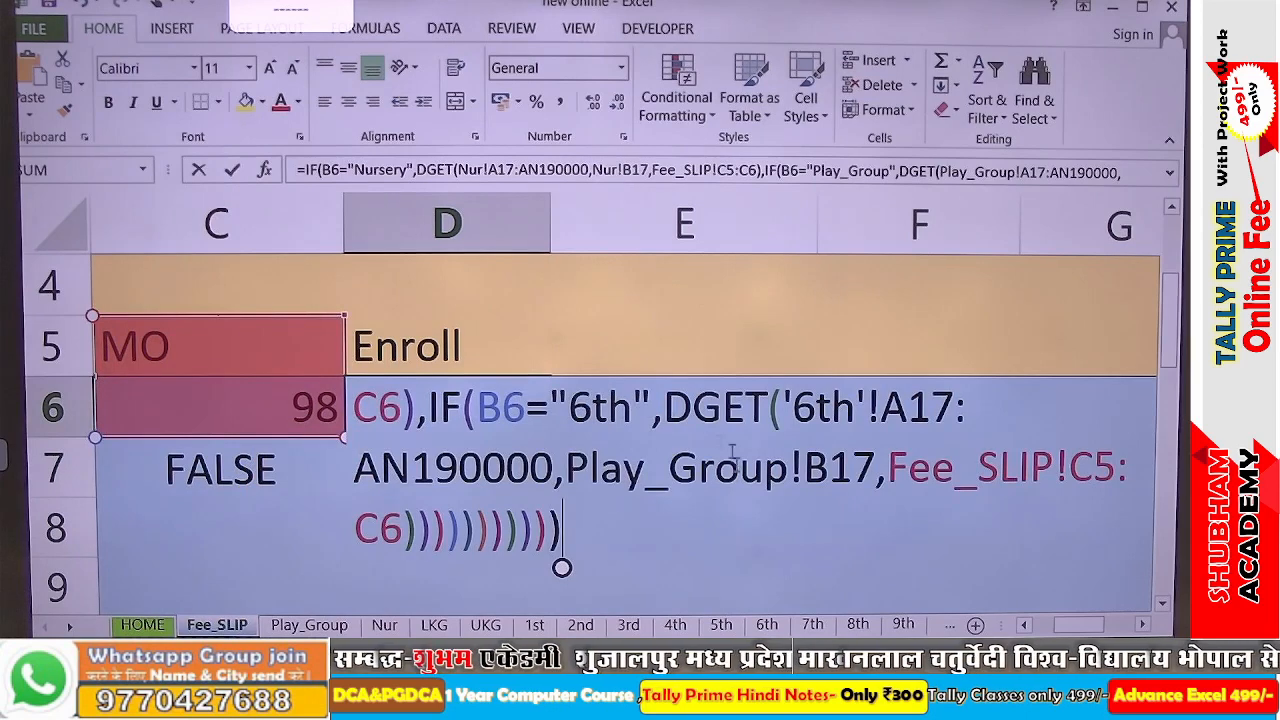
{"action": "left_click", "coordinate": [410, 527]}
{"action": "type", "text": ","}
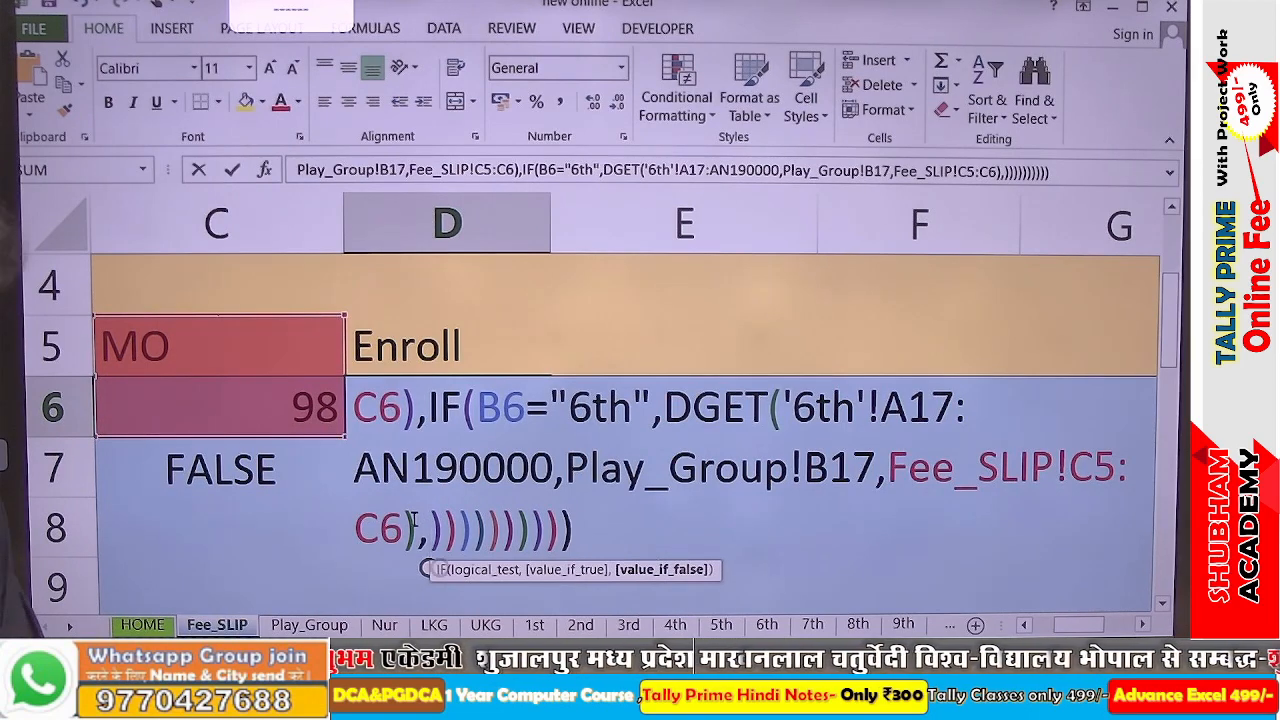
{"action": "type", "text": "if("}
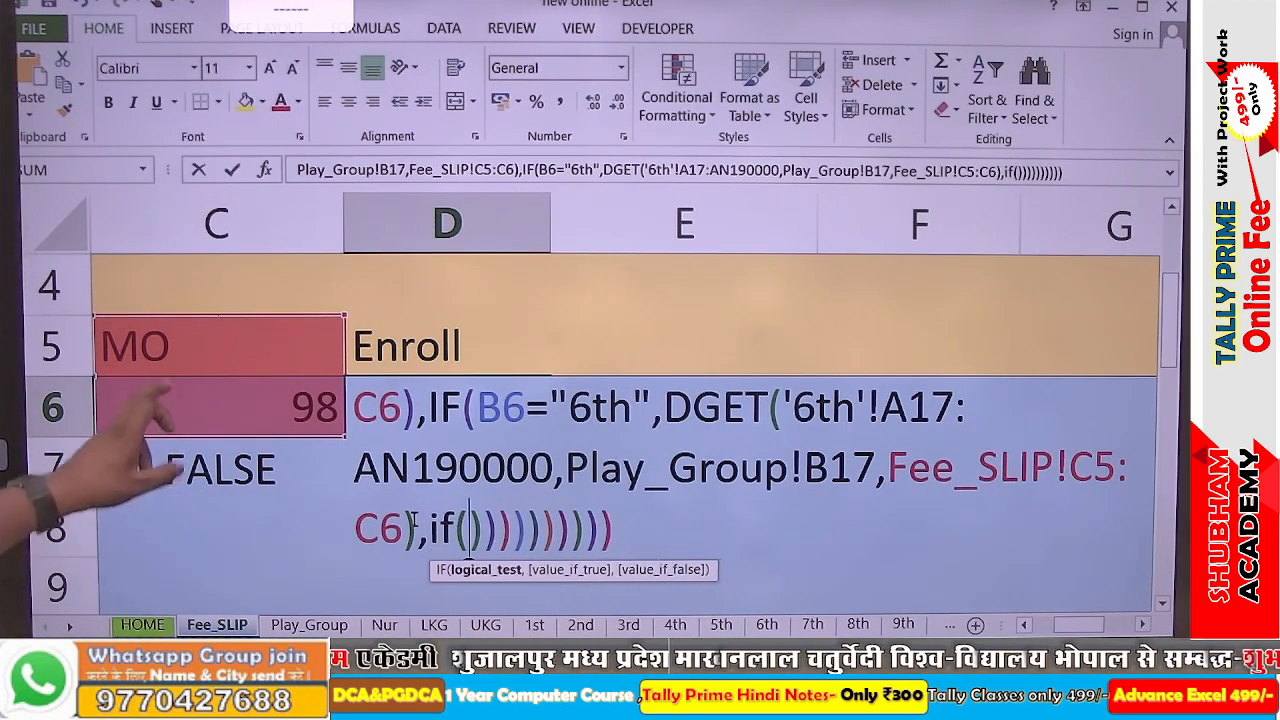
{"action": "scroll", "coordinate": [180, 395], "scroll_direction": "left", "scroll_amount": 3}
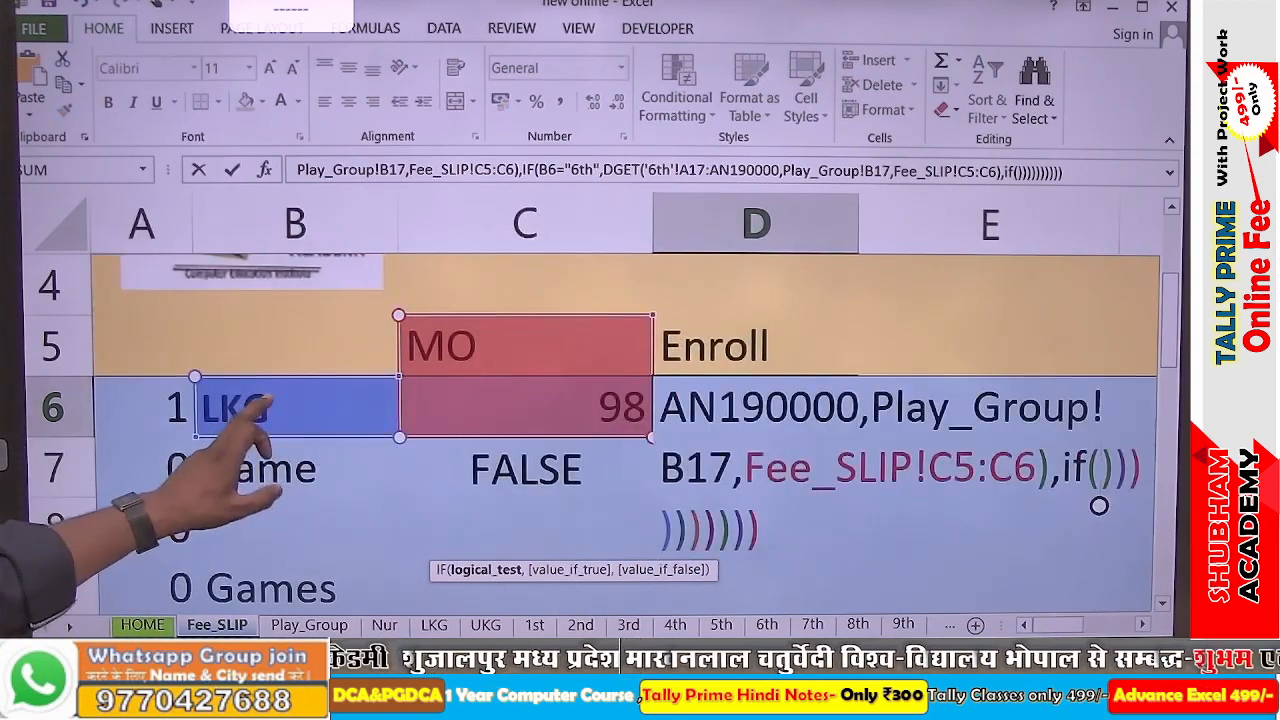
{"action": "left_click", "coordinate": [250, 408]}
{"action": "type", "text": "="}
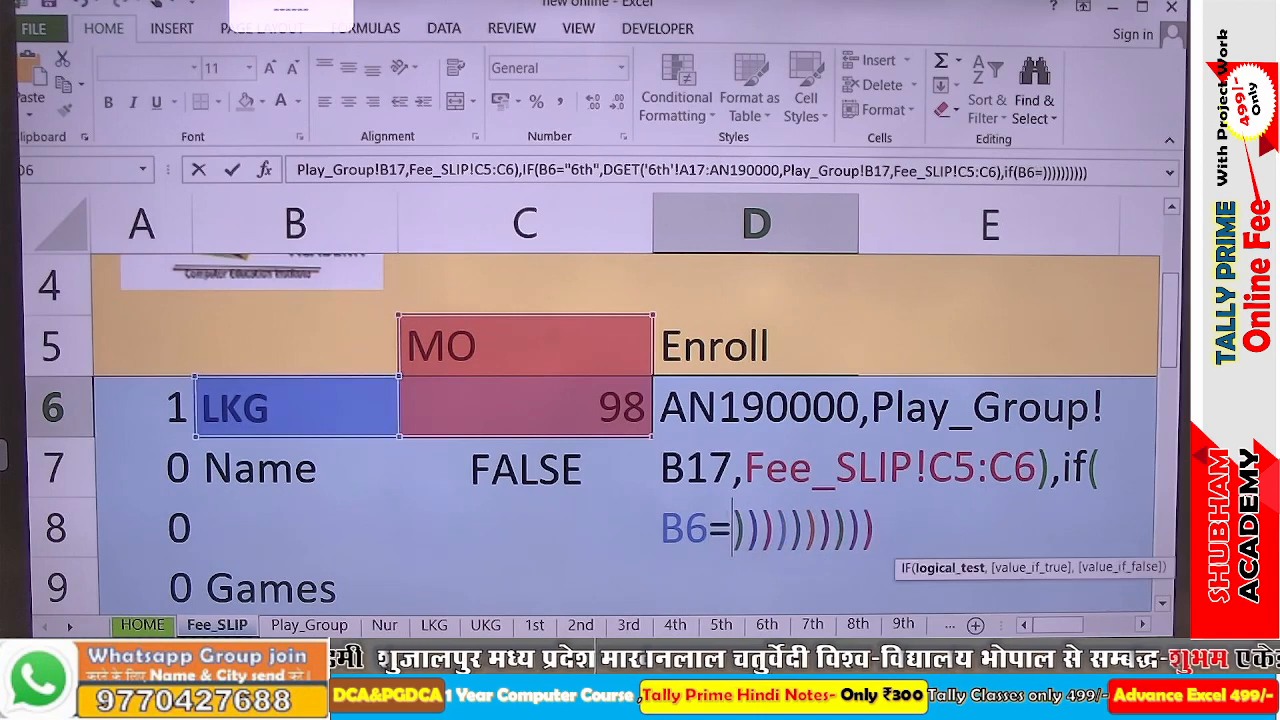
{"action": "type", "text": "\""}
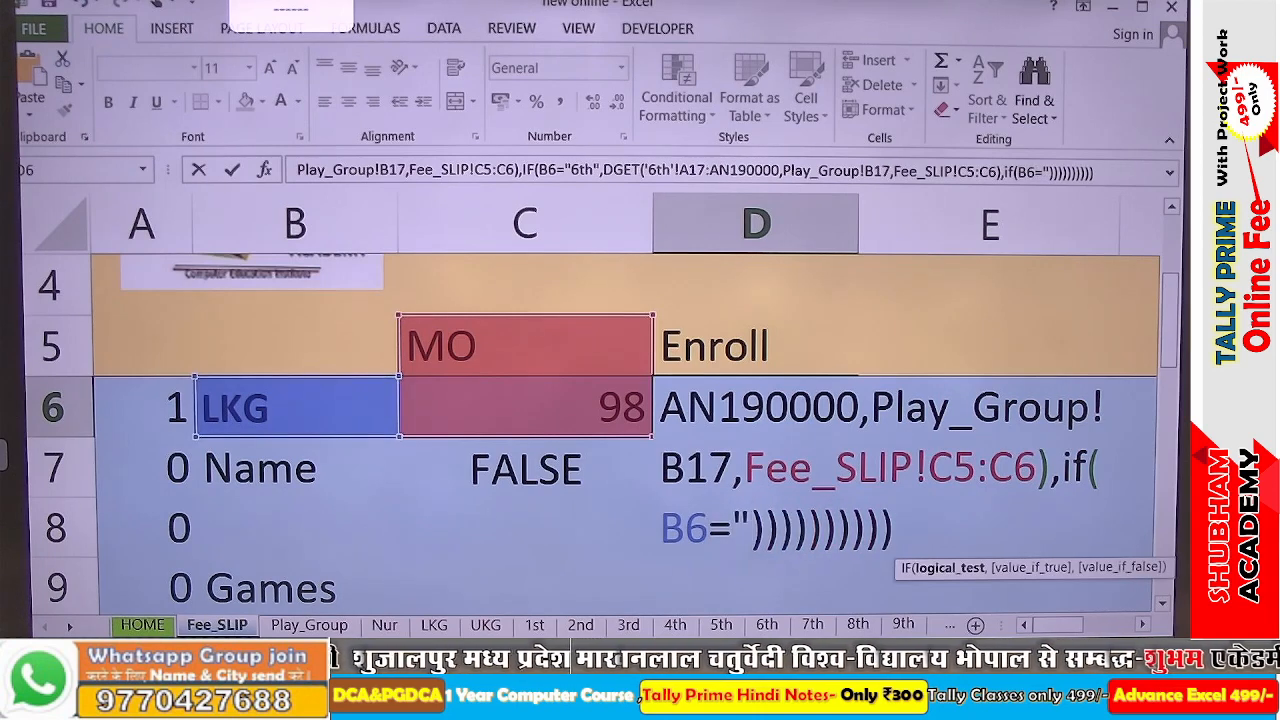
{"action": "type", "text": "7th"}
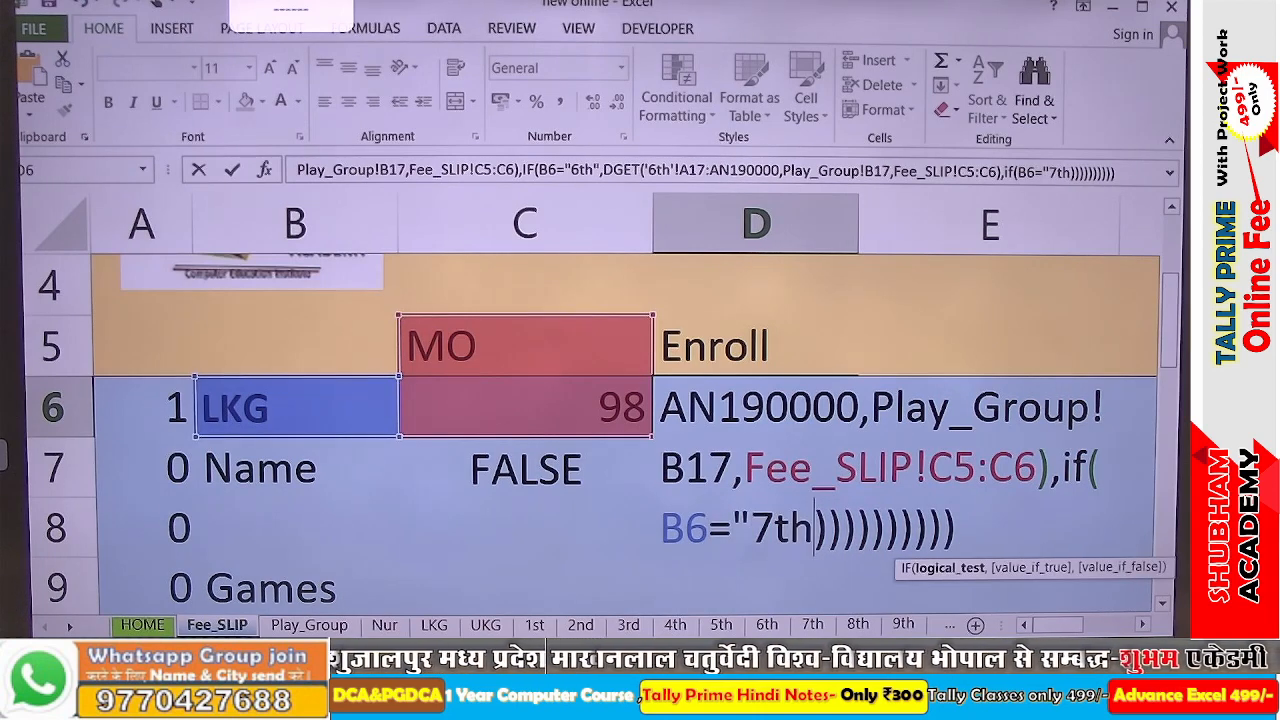
{"action": "type", "text": "\","}
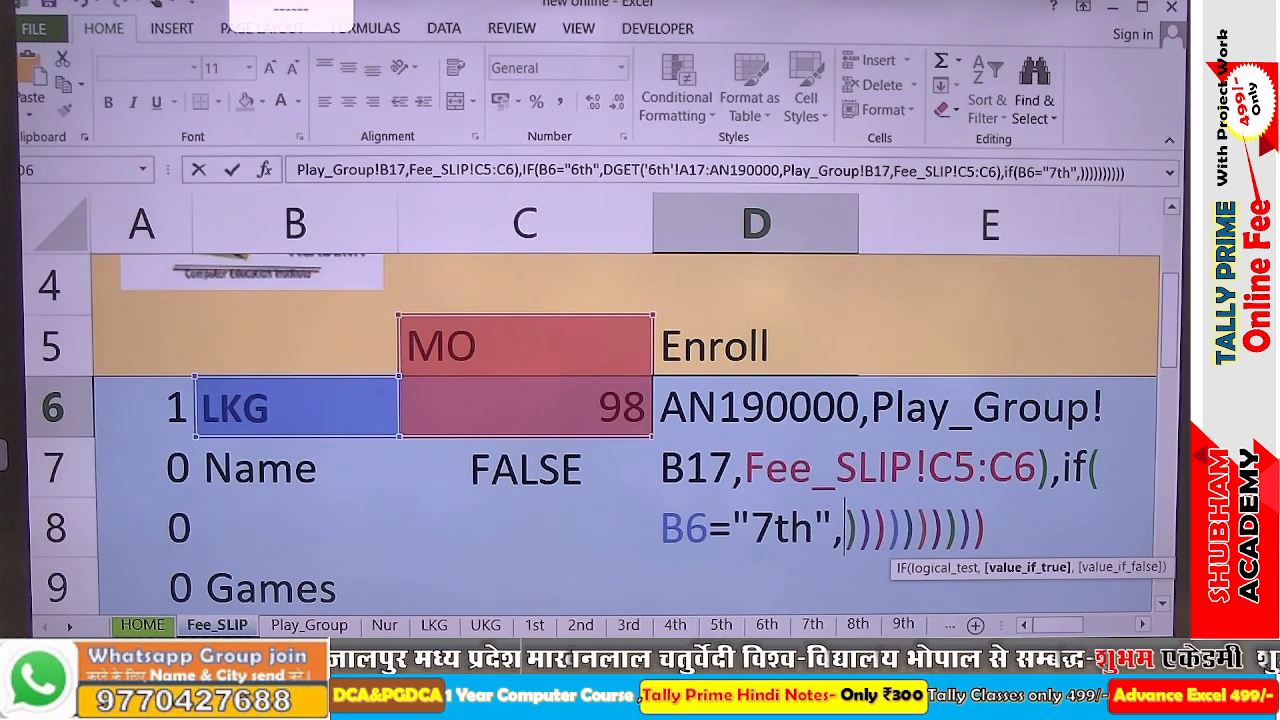
Try to add a DGET for the 7th class, with '7th'!17:175 as database and a Fee_SLIP reference as field
{"action": "type", "text": "dgt"}
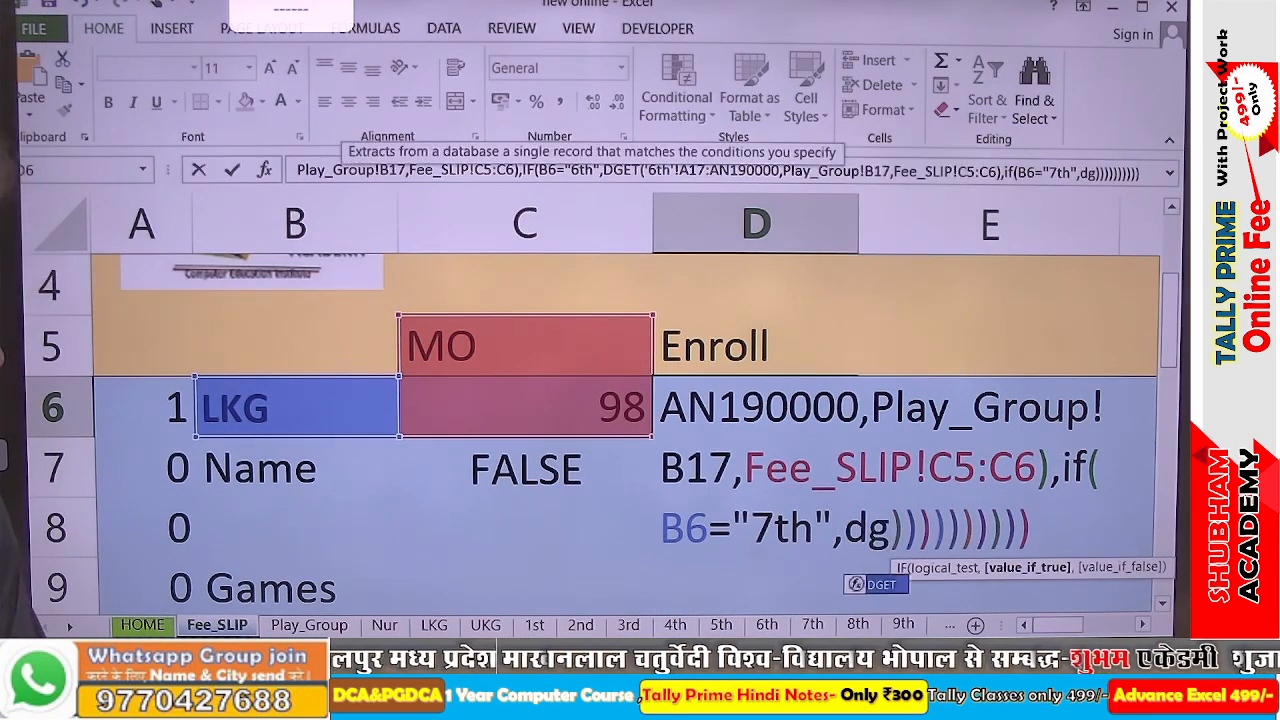
{"action": "key", "text": "BackSpace"}
{"action": "key", "text": "BackSpace"}
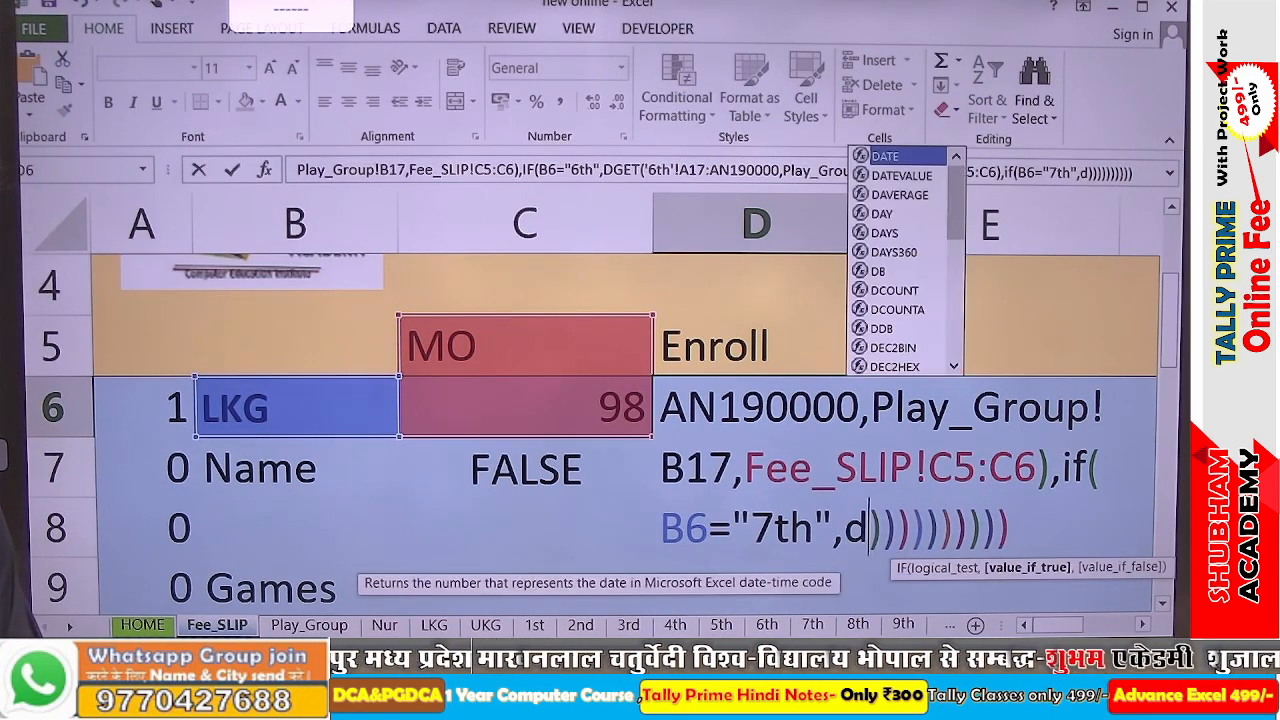
{"action": "type", "text": "ge"}
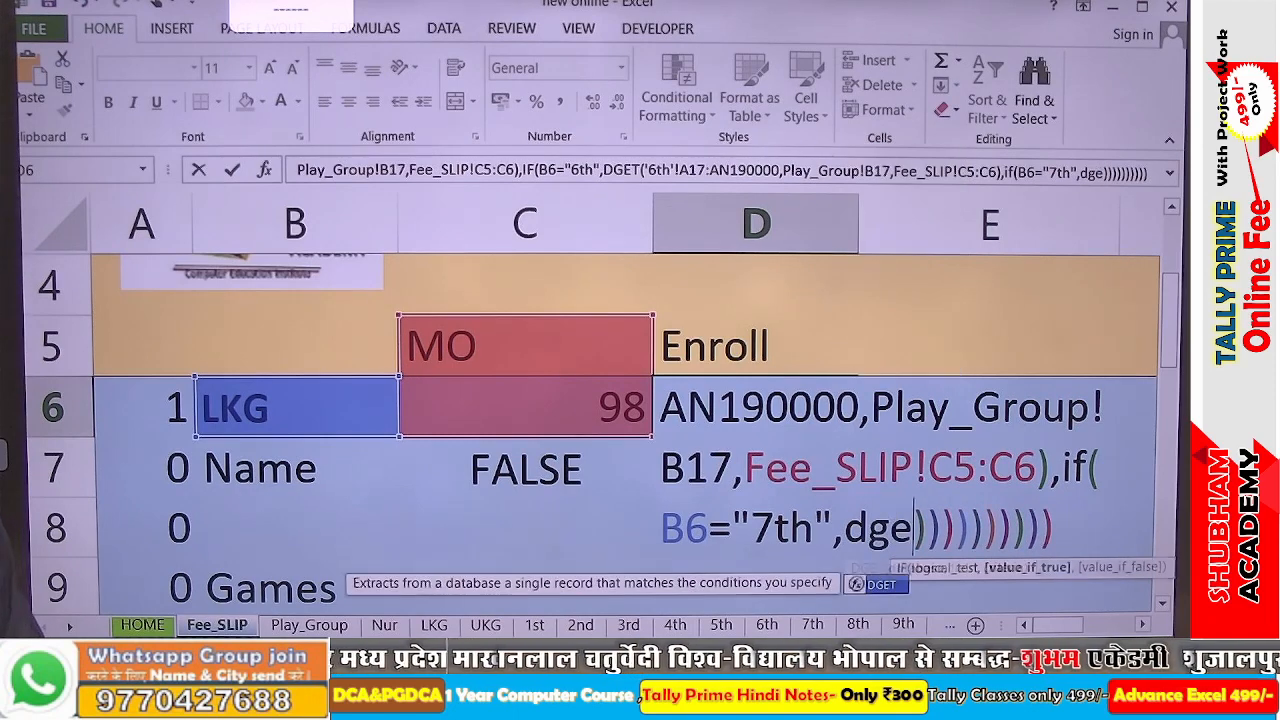
{"action": "key", "text": "Tab"}
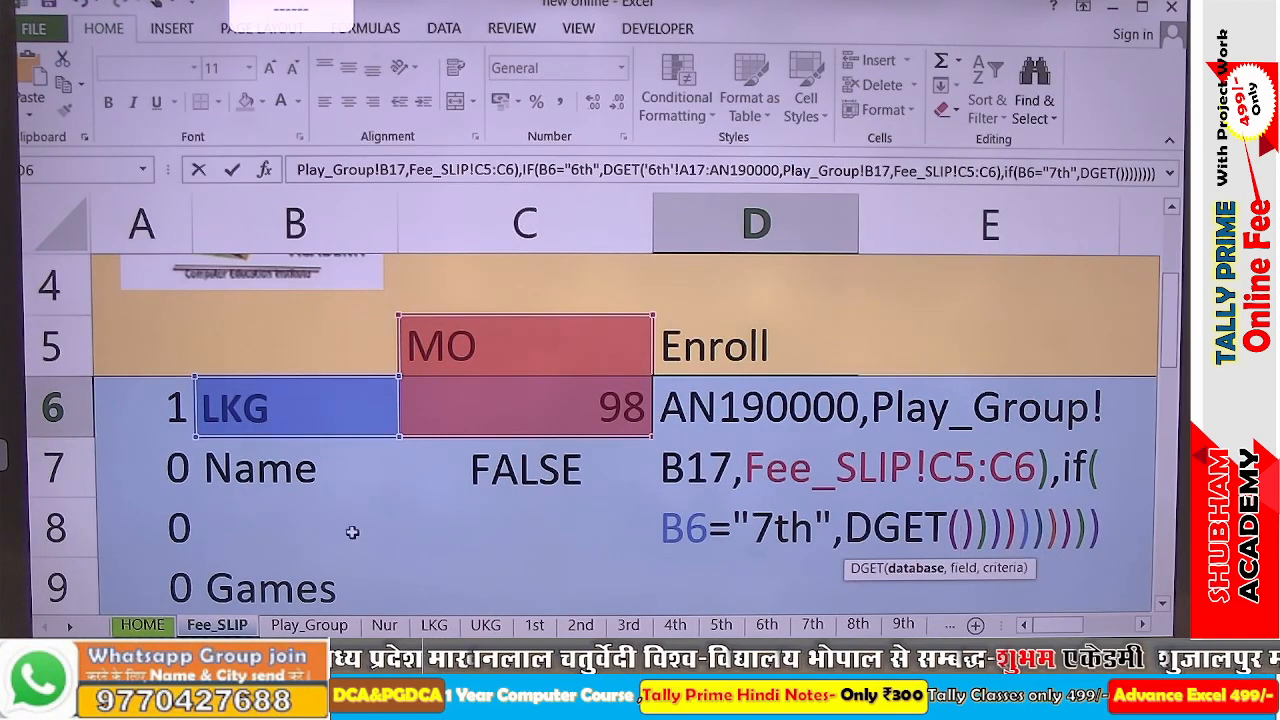
{"action": "left_click", "coordinate": [812, 625]}
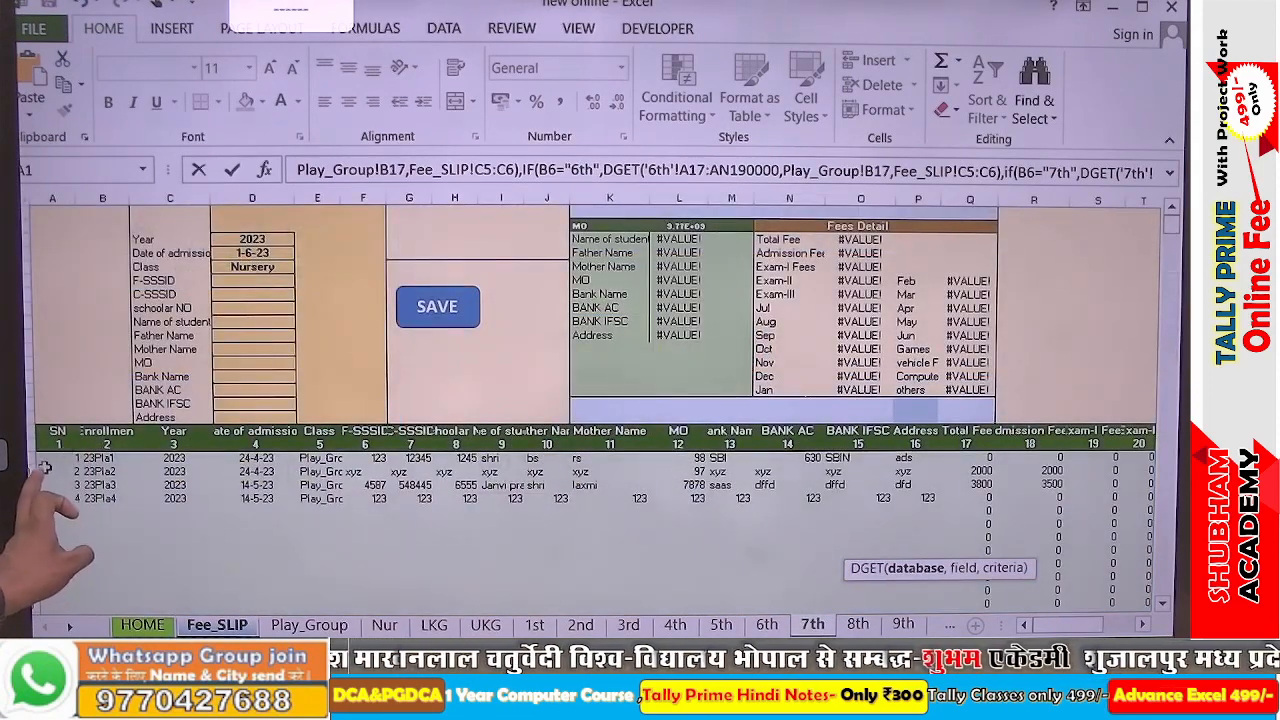
{"action": "left_click_drag", "start_coordinate": [29, 431], "coordinate": [1157, 617]}
{"action": "scroll", "coordinate": [714, 414], "scroll_direction": "up", "scroll_amount": 15}
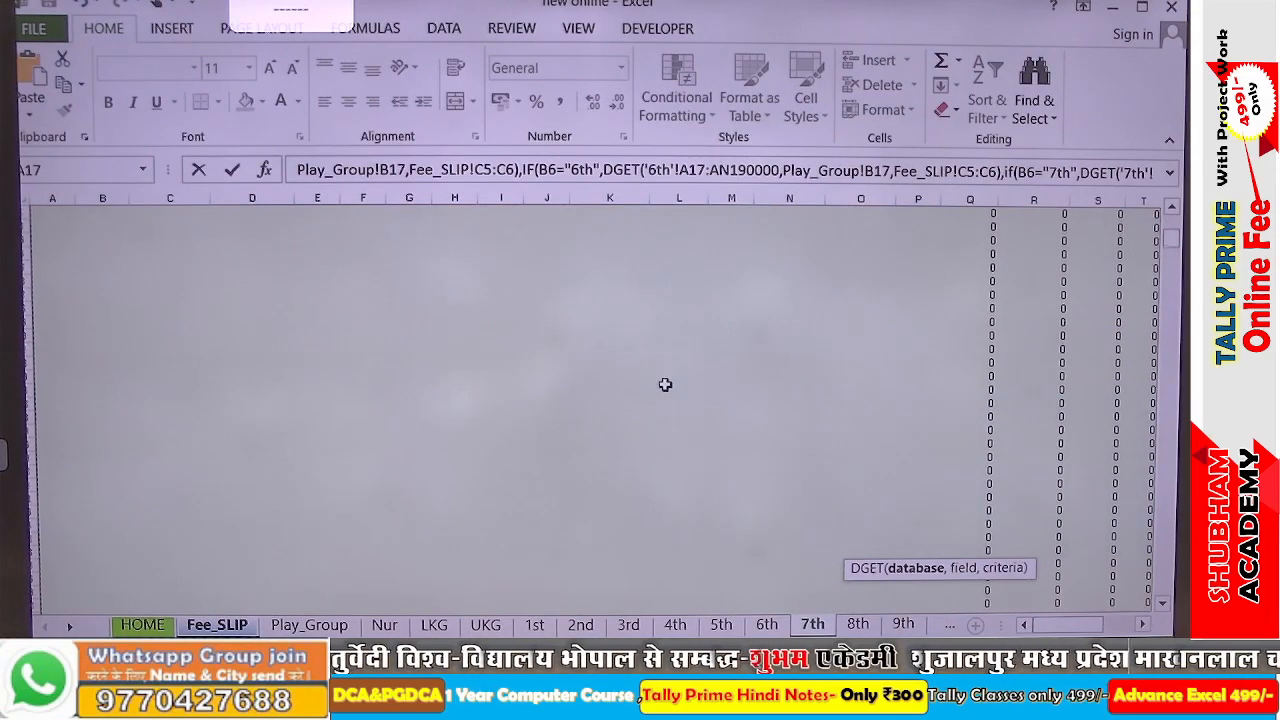
{"action": "scroll", "coordinate": [665, 384], "scroll_direction": "up", "scroll_amount": 10}
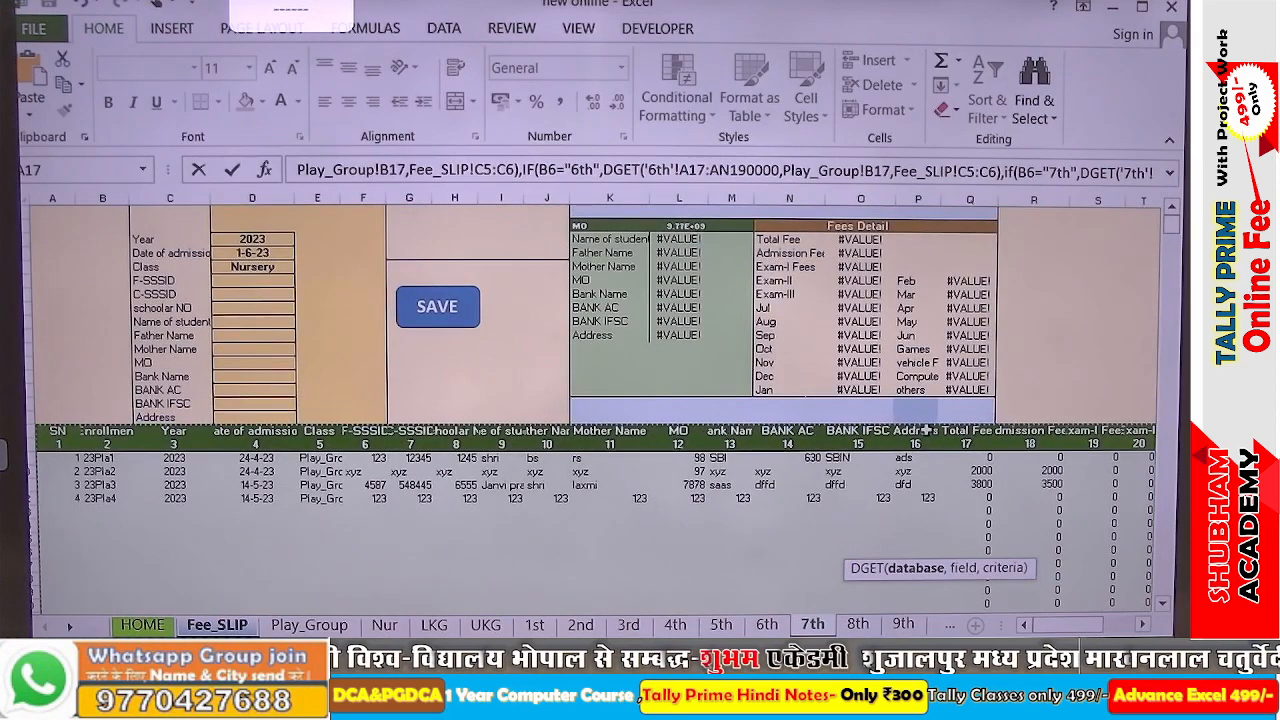
{"action": "key", "text": "End"}
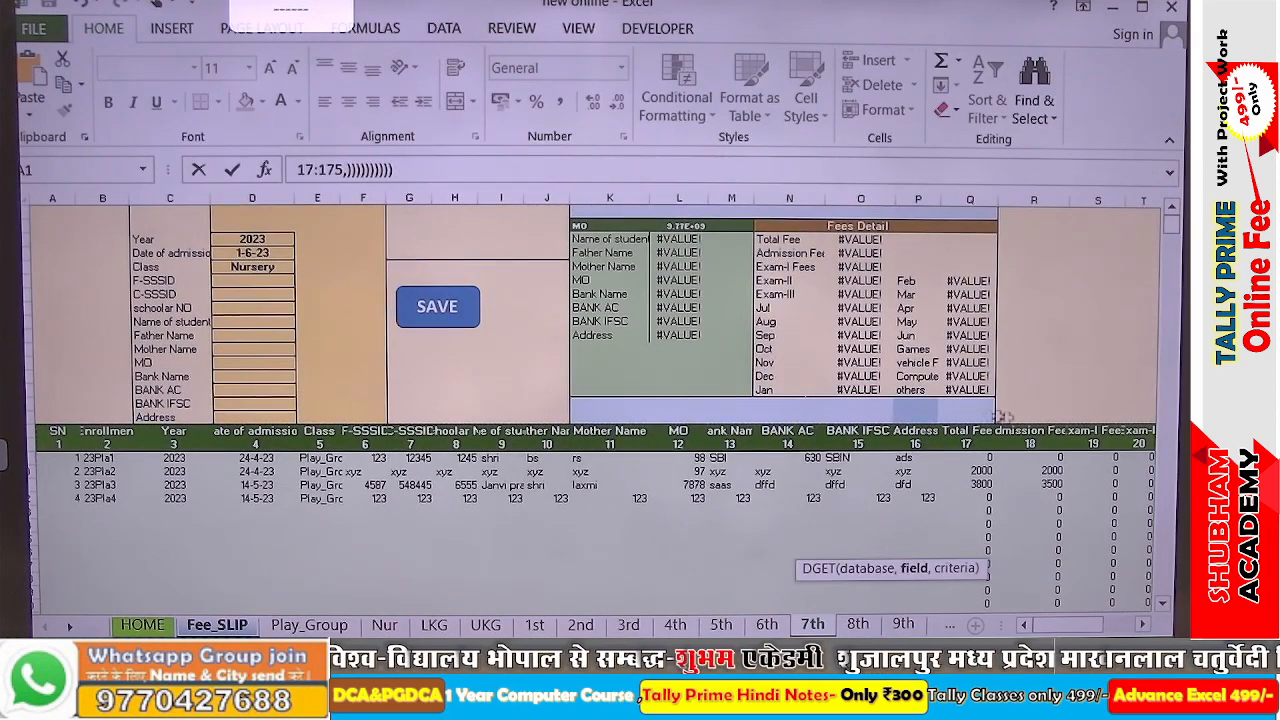
{"action": "left_click", "coordinate": [240, 630]}
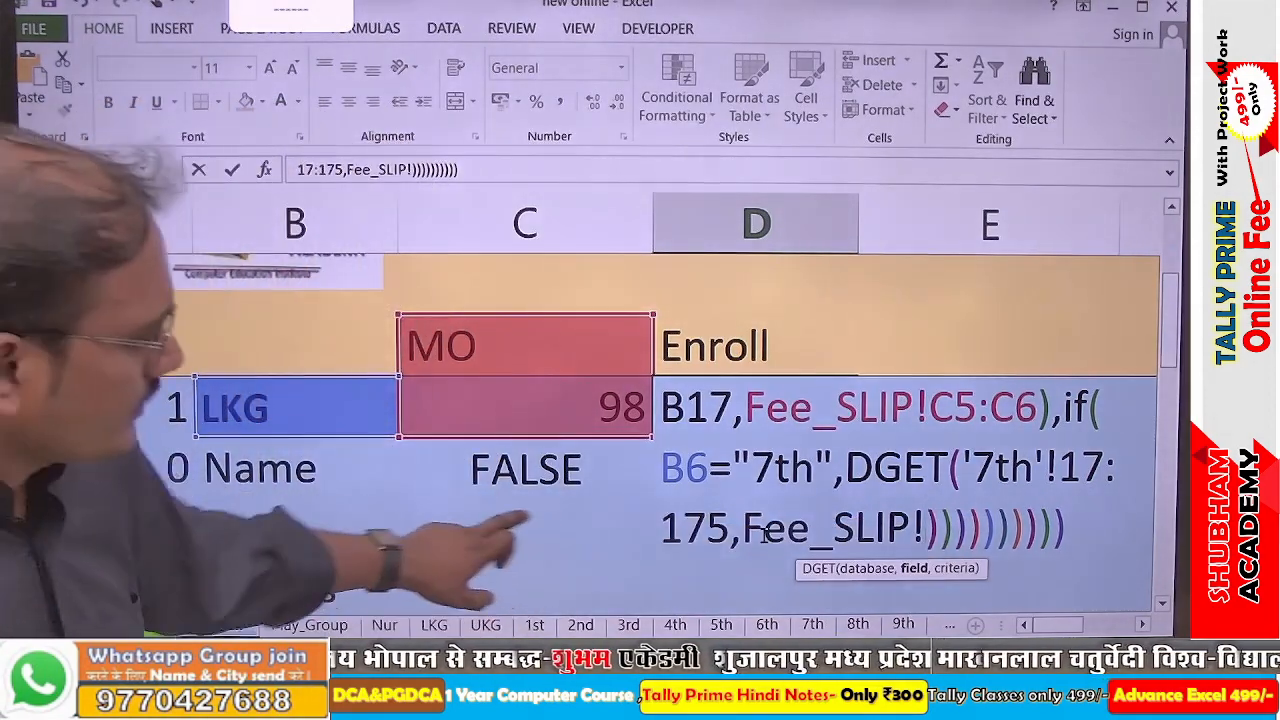
Delete the unfinished 7th-class IF/DGET block from the D6 formula and enter the formula
{"action": "scroll", "coordinate": [520, 520], "scroll_direction": "right", "scroll_amount": 1}
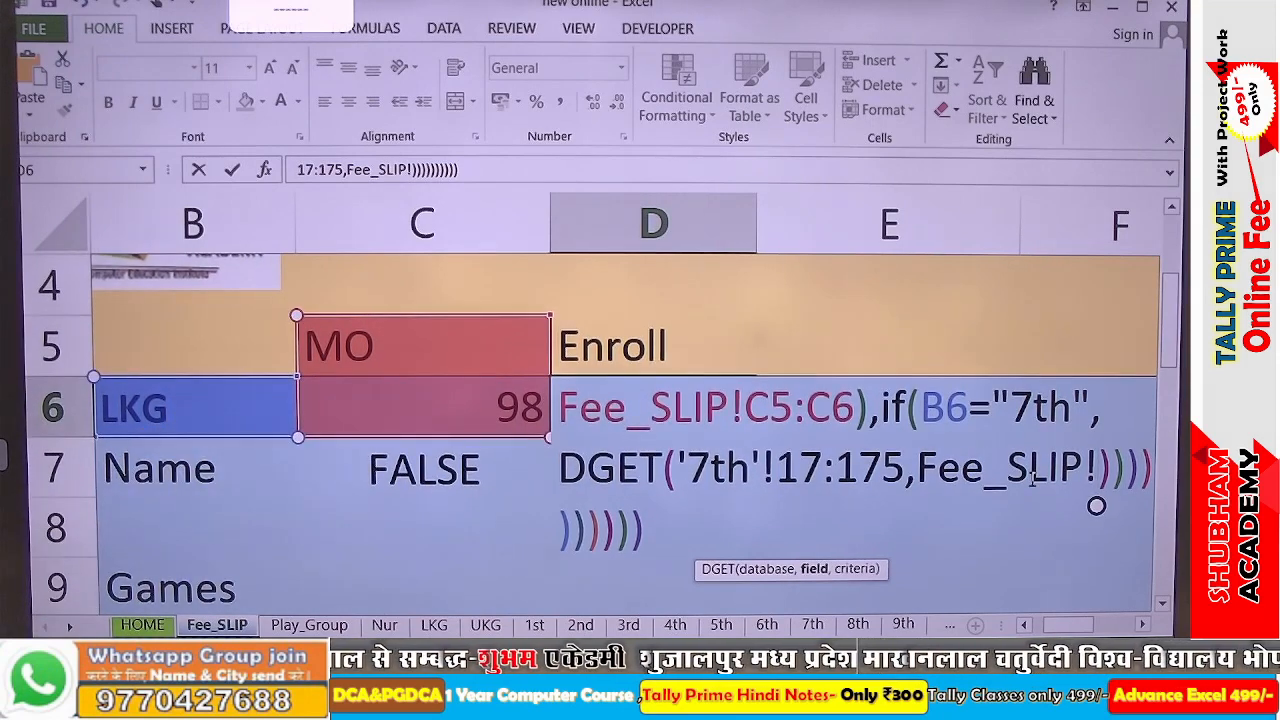
{"action": "key", "text": "BackSpace"}
{"action": "key", "text": "BackSpace"}
{"action": "key", "text": "BackSpace"}
{"action": "key", "text": "BackSpace"}
{"action": "key", "text": "BackSpace"}
{"action": "key", "text": "BackSpace"}
{"action": "key", "text": "BackSpace"}
{"action": "key", "text": "BackSpace"}
{"action": "key", "text": "BackSpace"}
{"action": "key", "text": "BackSpace"}
{"action": "key", "text": "BackSpace"}
{"action": "key", "text": "BackSpace"}
{"action": "key", "text": "BackSpace"}
{"action": "key", "text": "BackSpace"}
{"action": "key", "text": "BackSpace"}
{"action": "key", "text": "BackSpace"}
{"action": "key", "text": "BackSpace"}
{"action": "key", "text": "BackSpace"}
{"action": "key", "text": "BackSpace"}
{"action": "key", "text": "BackSpace"}
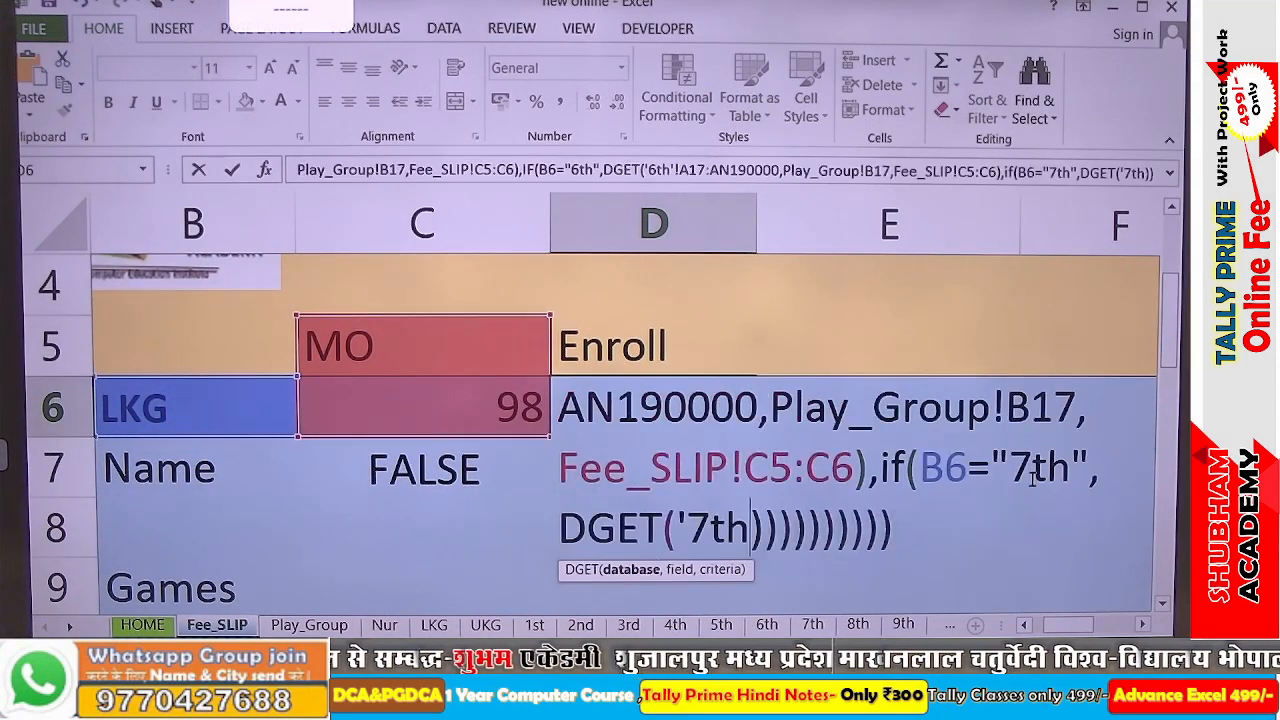
{"action": "key", "text": "BackSpace"}
{"action": "key", "text": "BackSpace"}
{"action": "key", "text": "BackSpace"}
{"action": "key", "text": "BackSpace"}
{"action": "key", "text": "BackSpace"}
{"action": "key", "text": "BackSpace"}
{"action": "key", "text": "BackSpace"}
{"action": "key", "text": "BackSpace"}
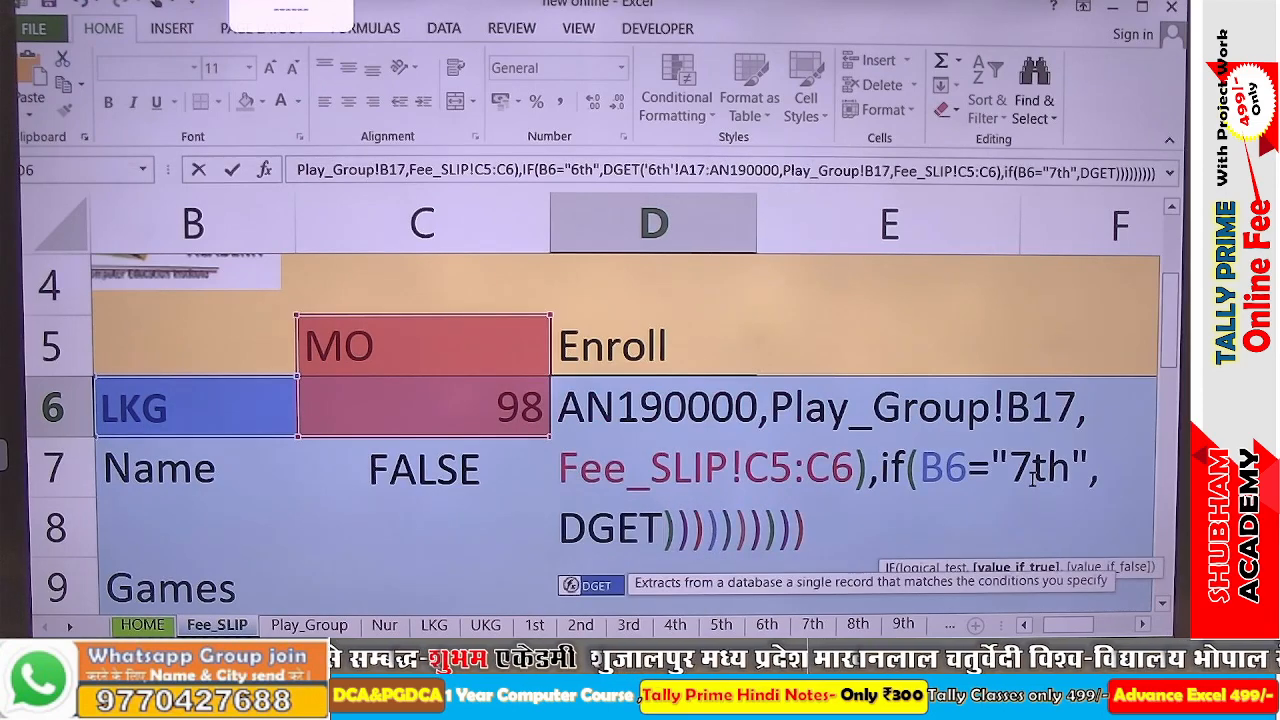
{"action": "key", "text": "BackSpace"}
{"action": "key", "text": "BackSpace"}
{"action": "key", "text": "BackSpace"}
{"action": "key", "text": "BackSpace"}
{"action": "key", "text": "BackSpace"}
{"action": "key", "text": "BackSpace"}
{"action": "key", "text": "BackSpace"}
{"action": "key", "text": "BackSpace"}
{"action": "key", "text": "BackSpace"}
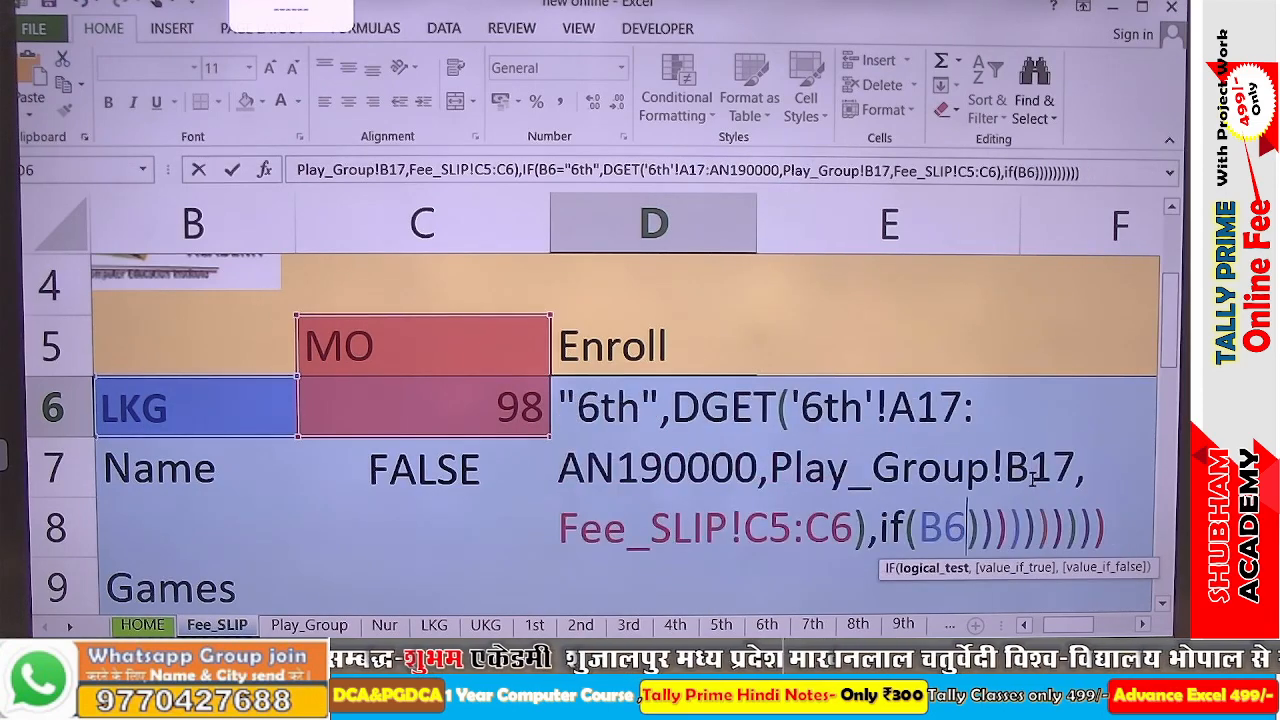
{"action": "key", "text": "BackSpace"}
{"action": "key", "text": "BackSpace"}
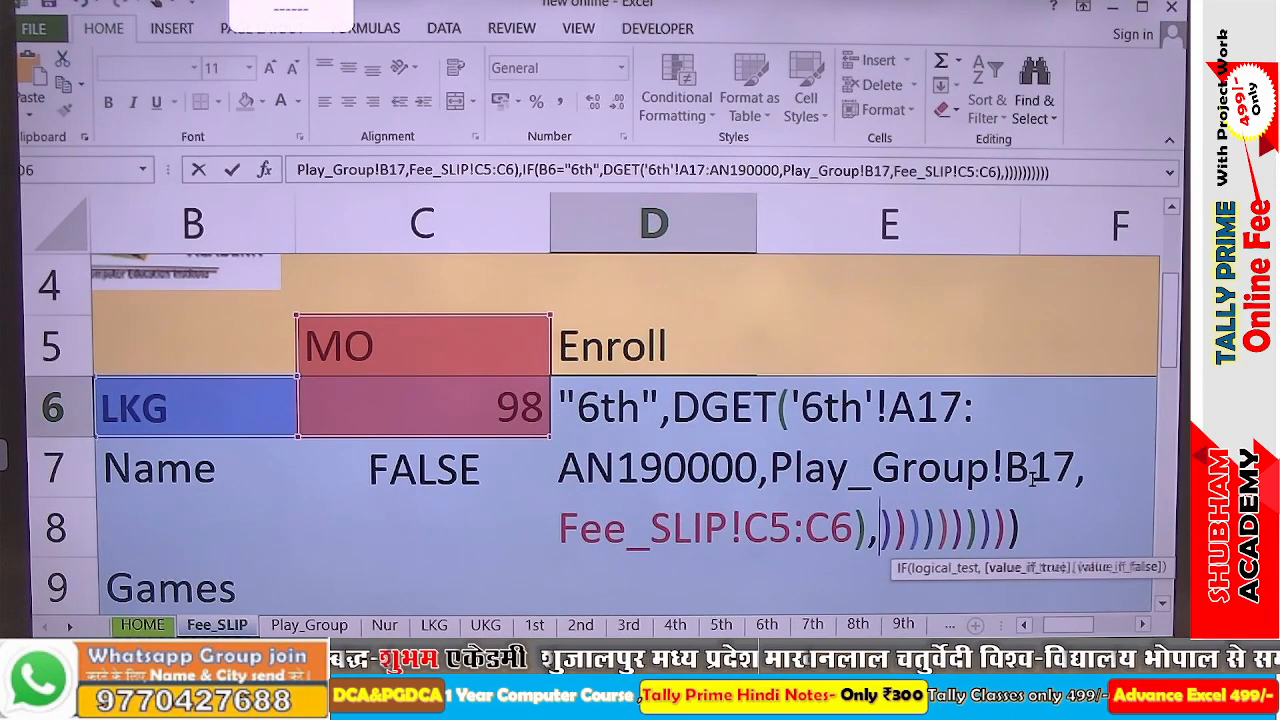
{"action": "key", "text": "Return"}
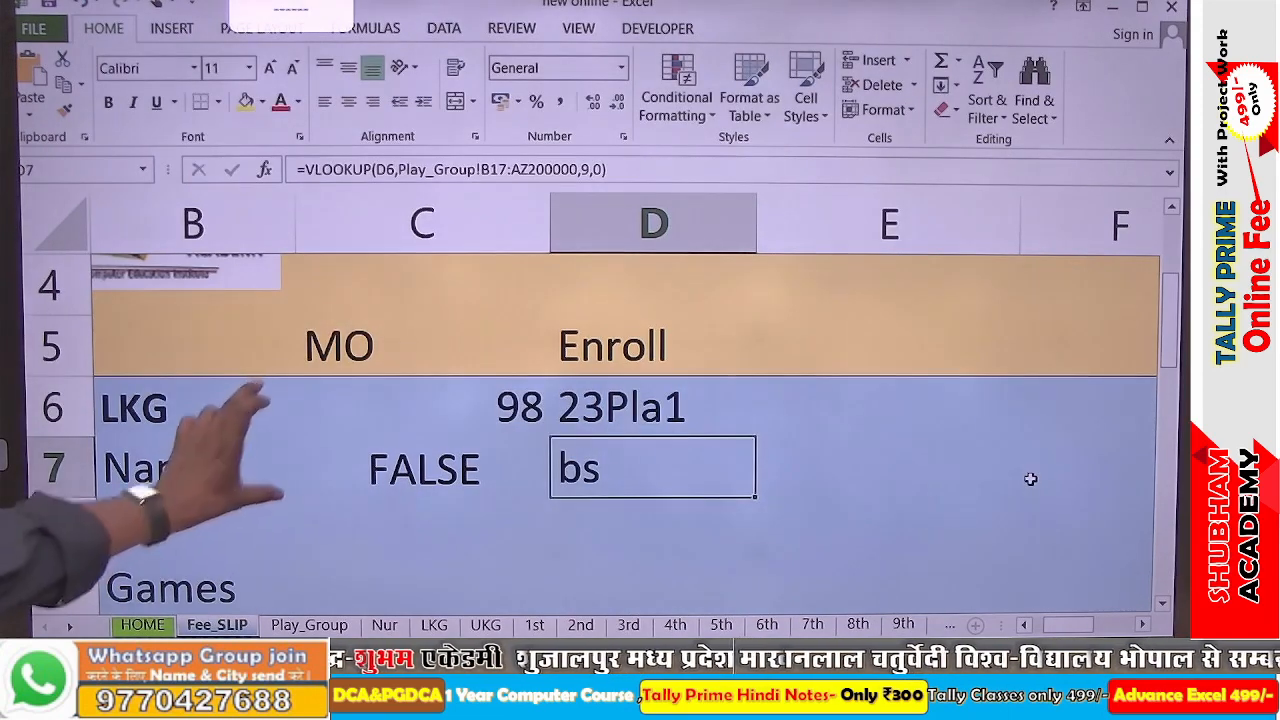
Reopen the D6 formula and append a nested IF testing B6="7th" after the 6th-class DGET
{"action": "scroll", "coordinate": [285, 405], "scroll_direction": "down", "scroll_amount": 2}
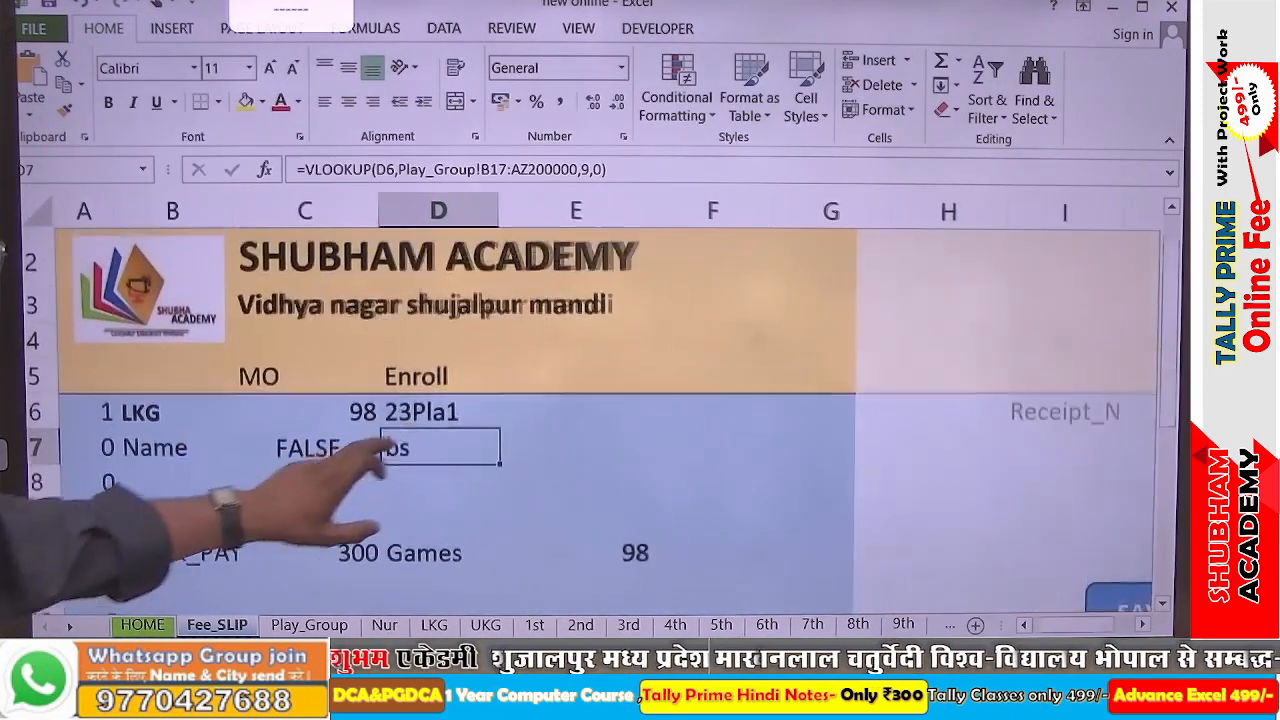
{"action": "double_click", "coordinate": [425, 414]}
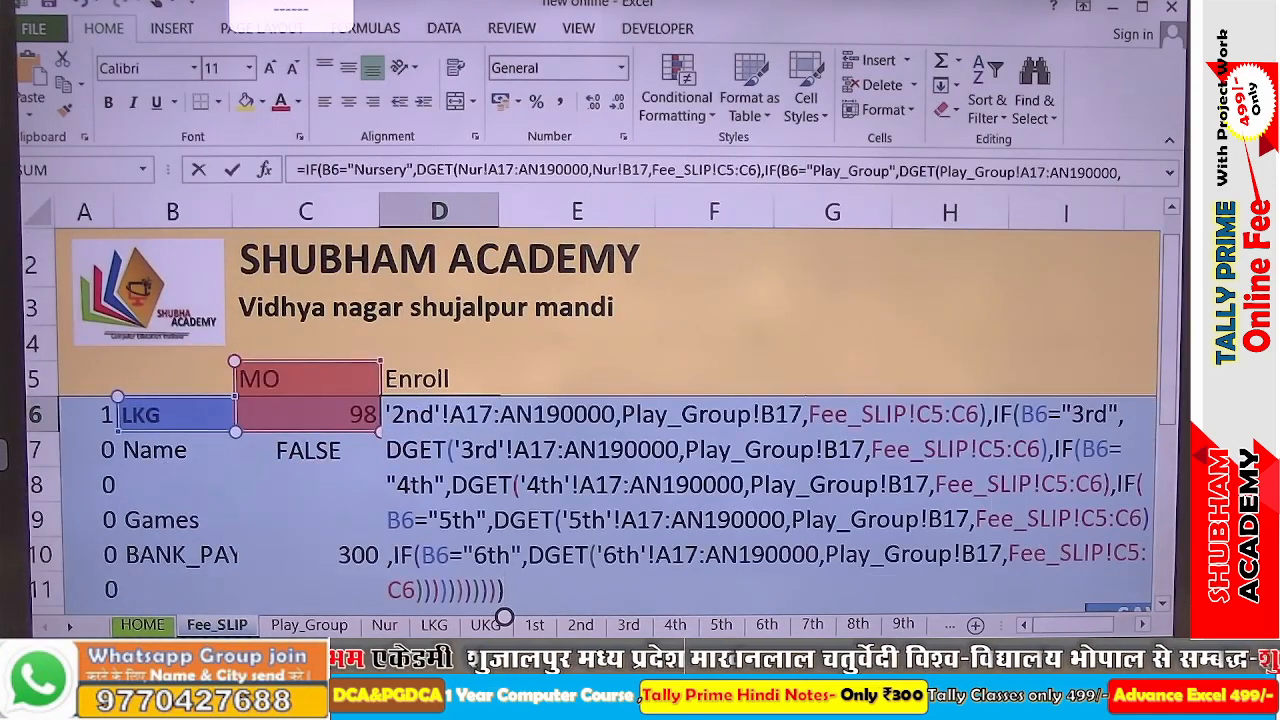
{"action": "scroll", "coordinate": [504, 610], "scroll_direction": "down", "scroll_amount": 1}
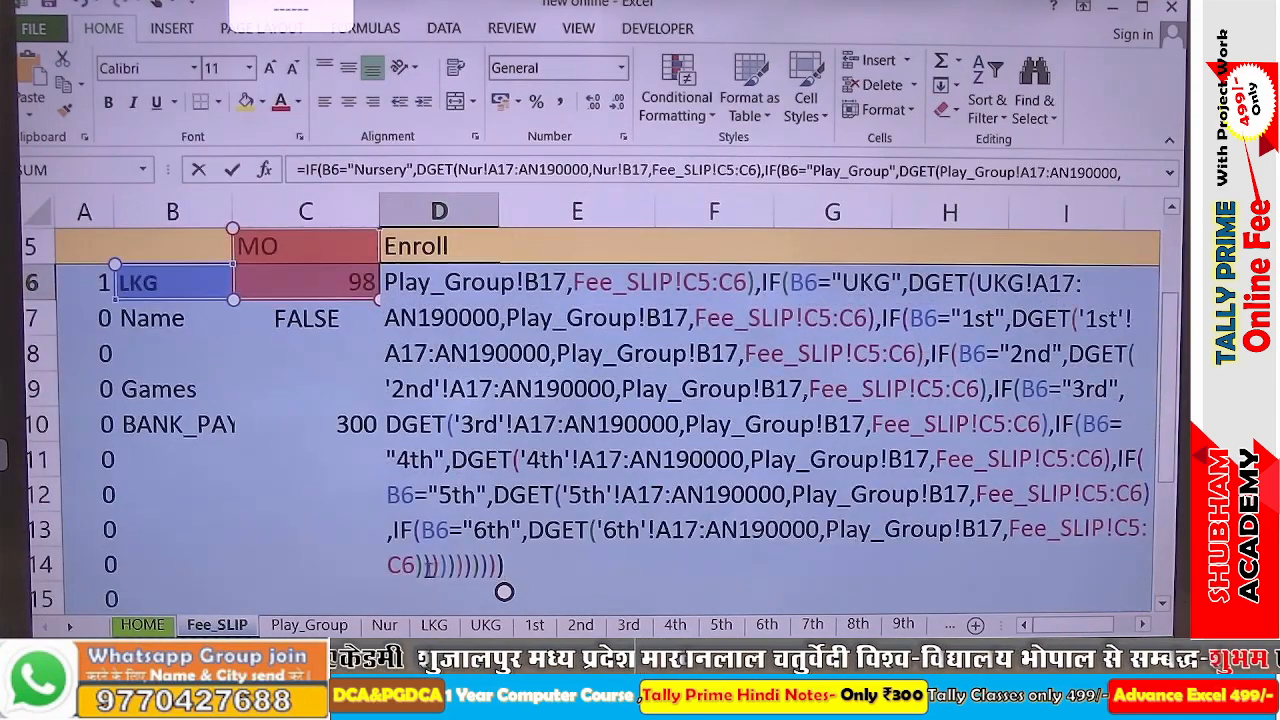
{"action": "left_click", "coordinate": [421, 565]}
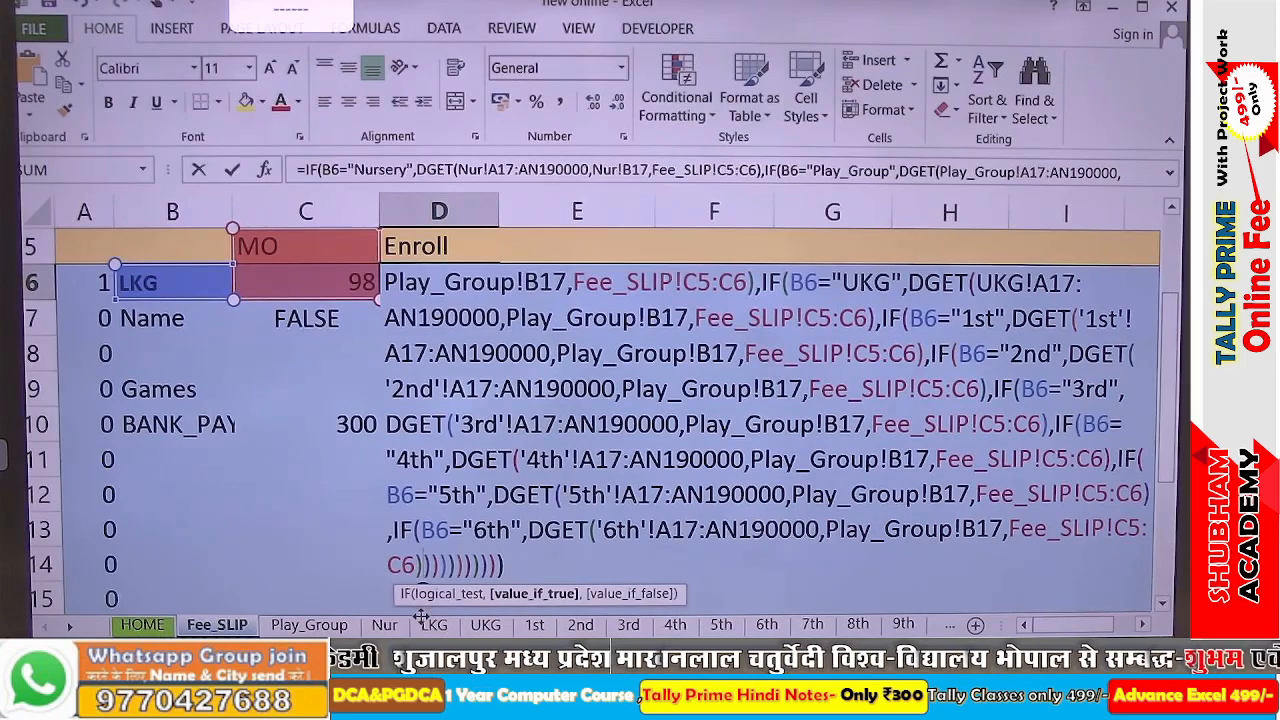
{"action": "type", "text": ","}
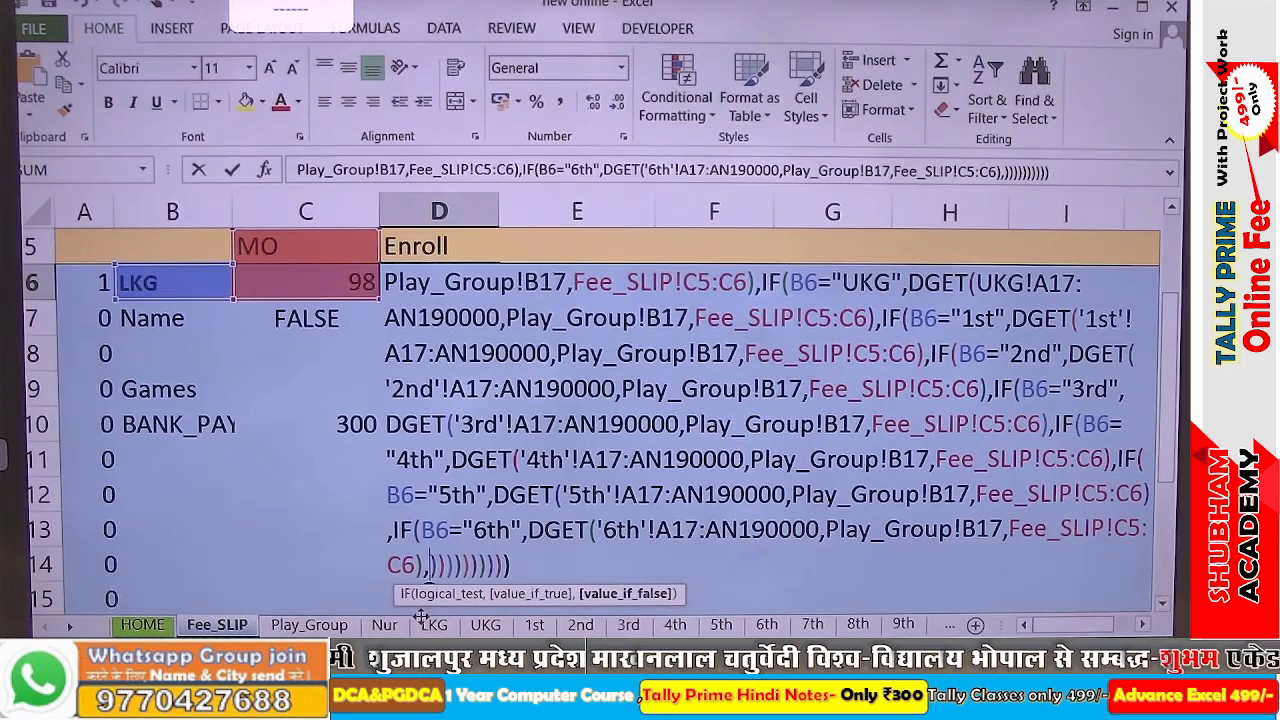
{"action": "type", "text": "if("}
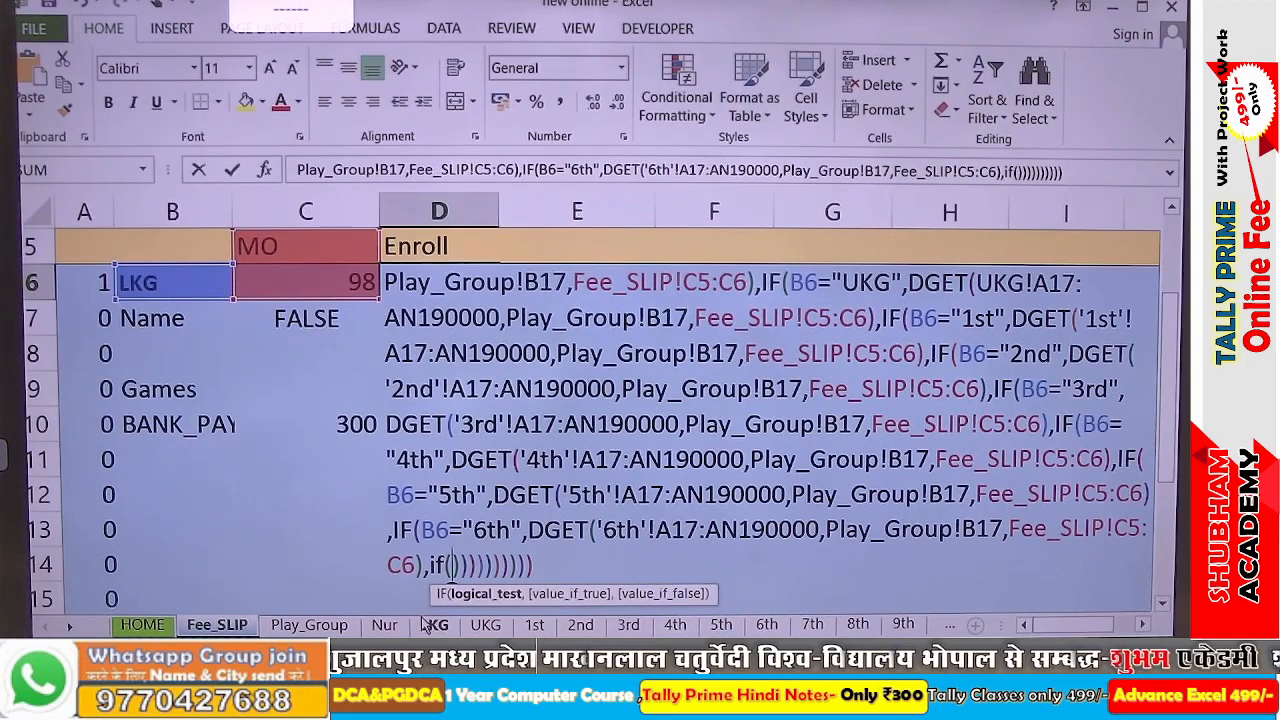
{"action": "left_click", "coordinate": [139, 279]}
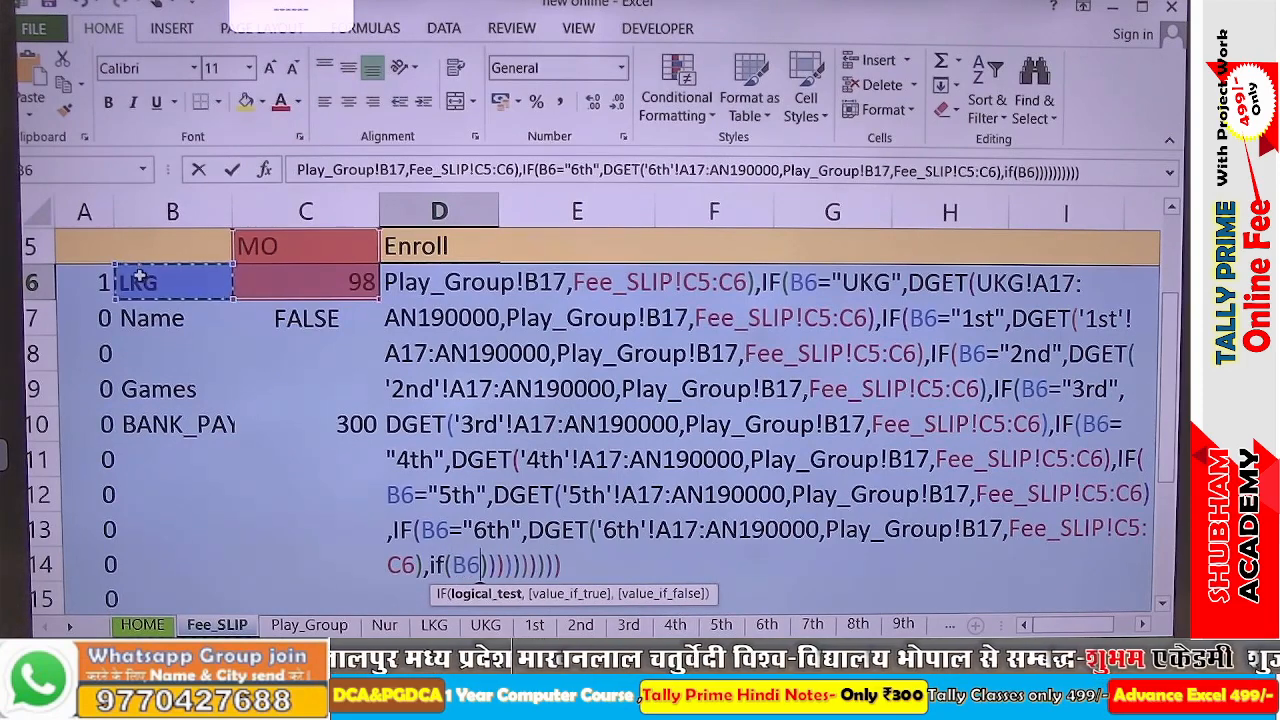
{"action": "type", "text": "="}
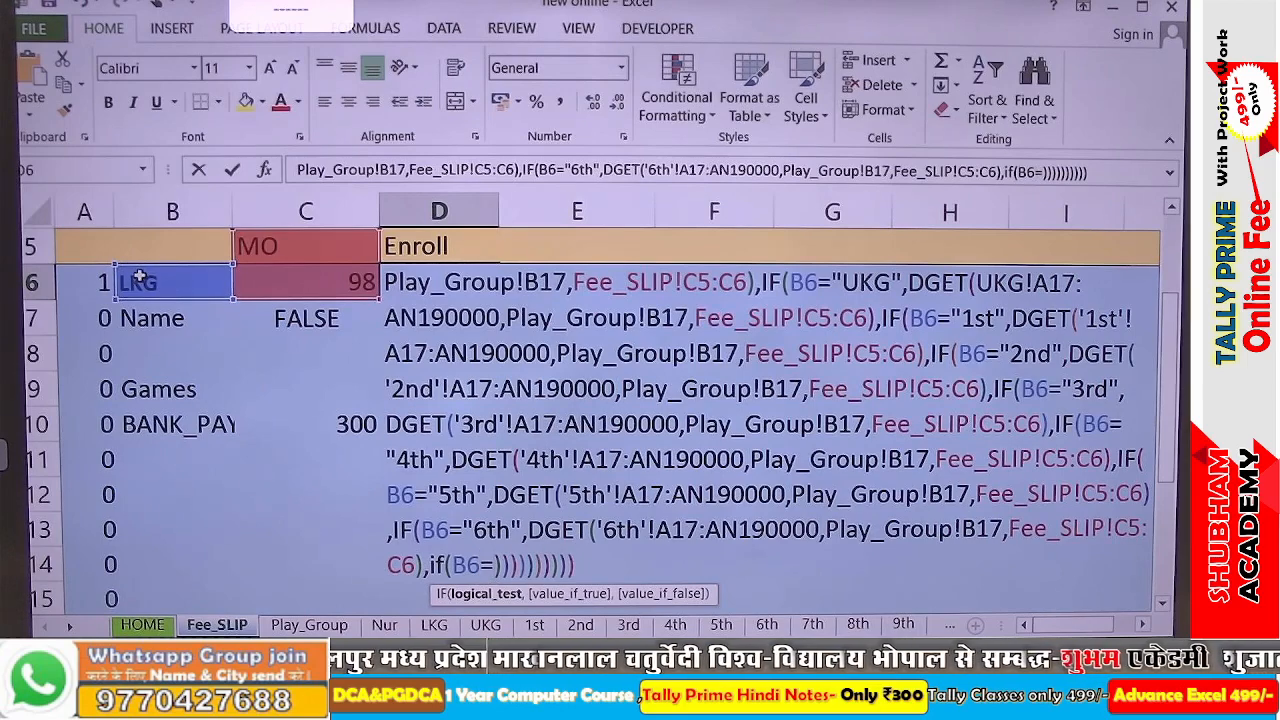
{"action": "type", "text": "\"7th"}
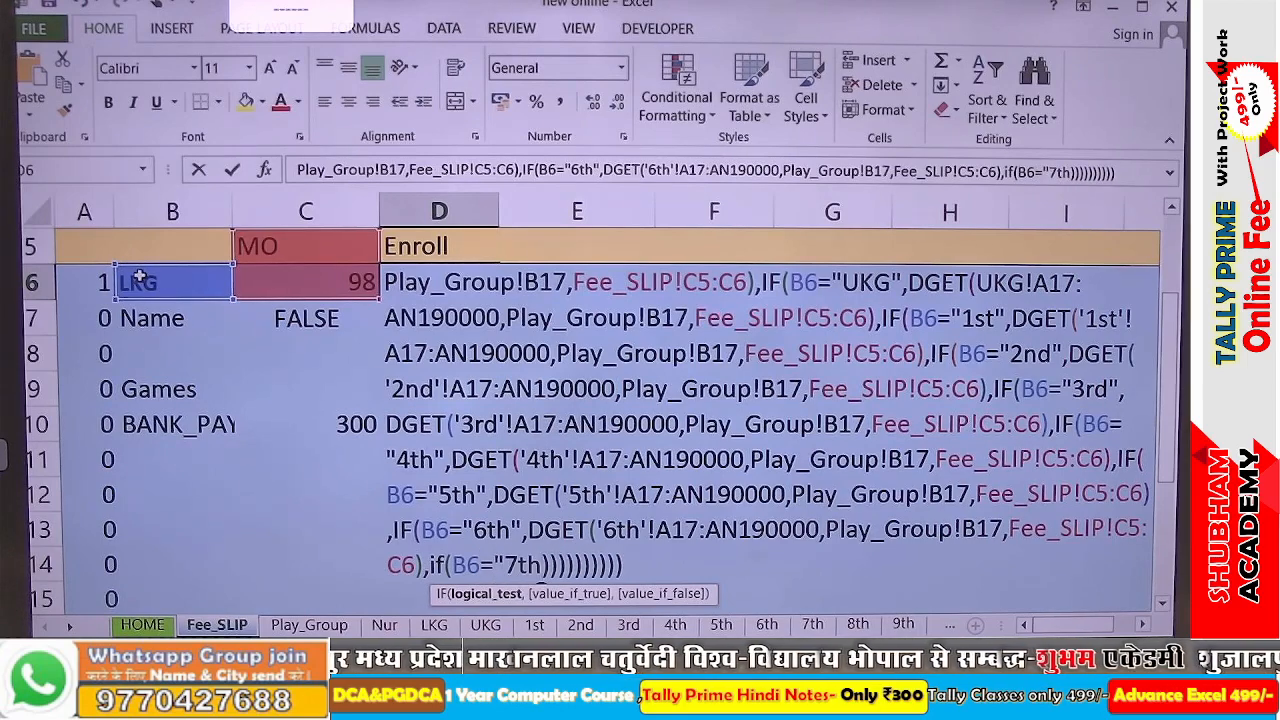
{"action": "type", "text": "\",d"}
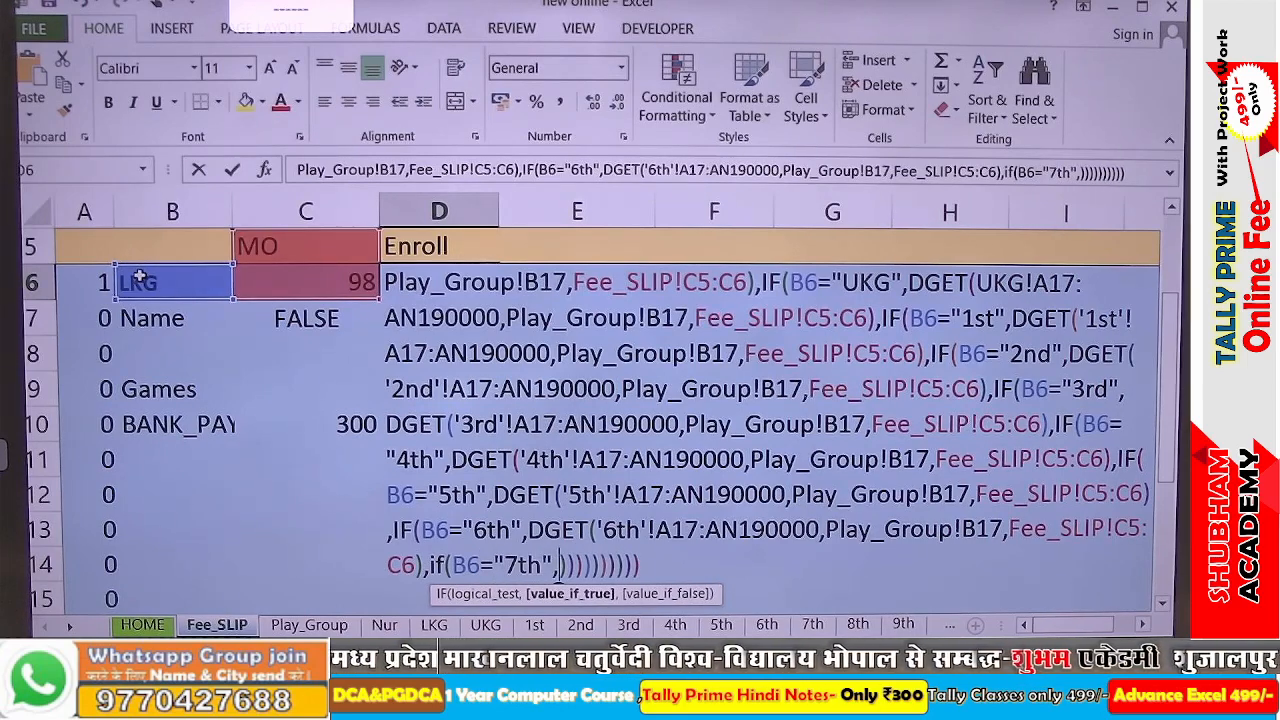
{"action": "type", "text": "ge"}
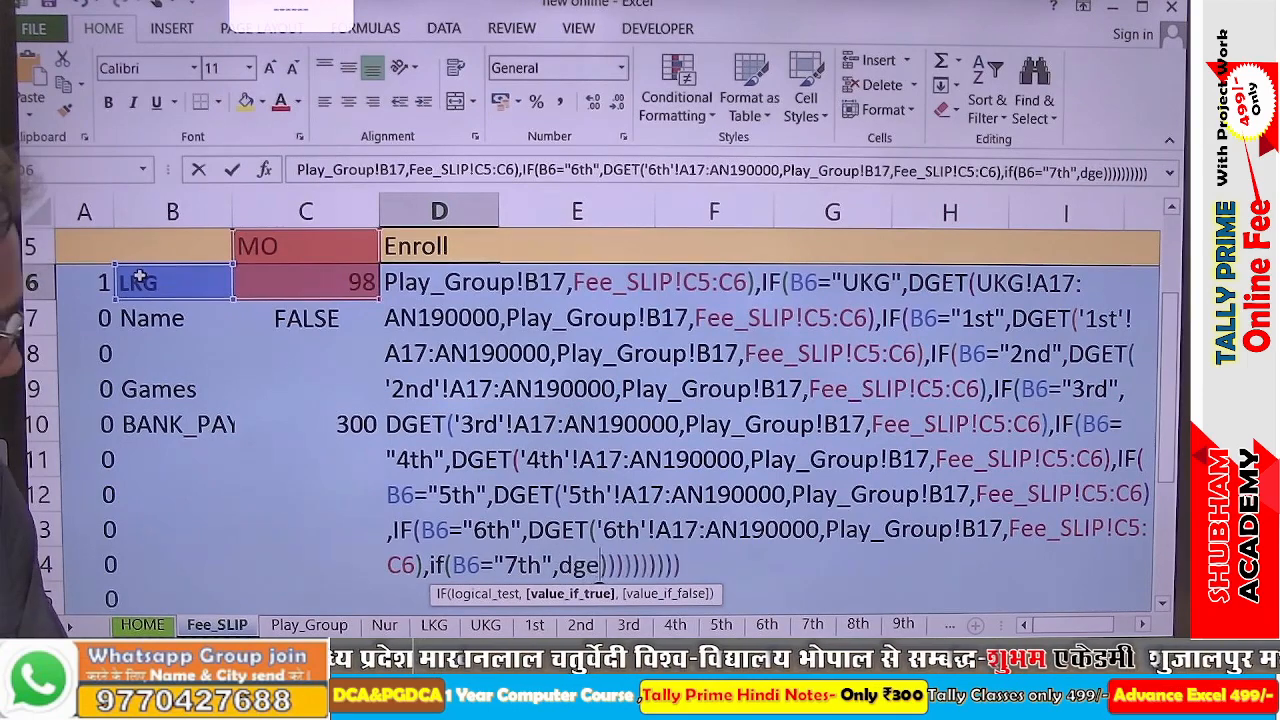
{"action": "key", "text": "Return"}
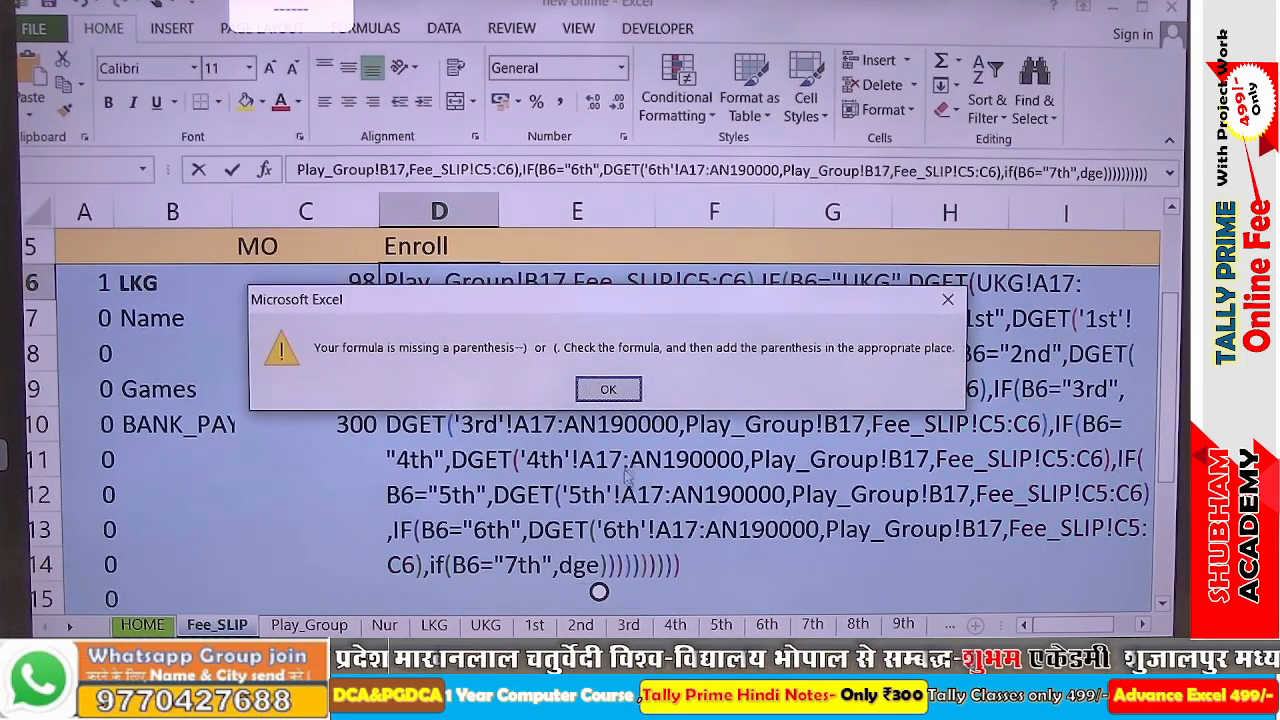
{"action": "left_click", "coordinate": [620, 392]}
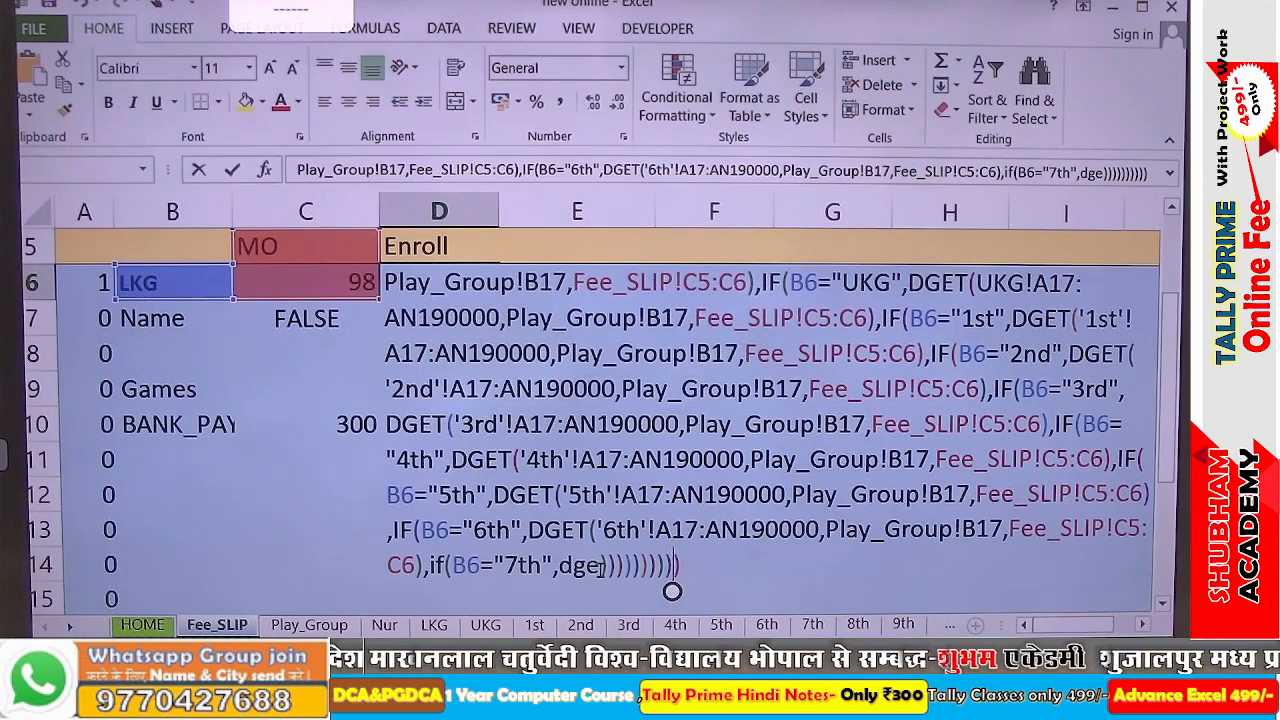
{"action": "key", "text": "BackSpace"}
{"action": "key", "text": "BackSpace"}
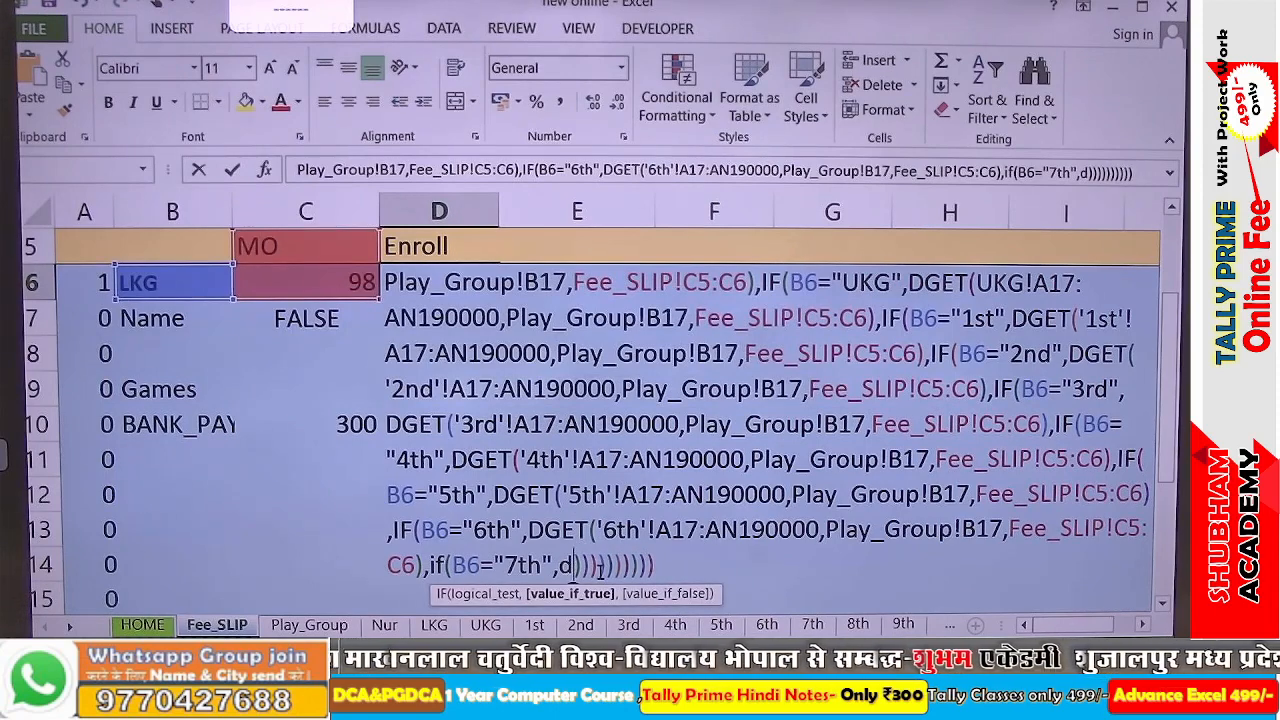
{"action": "key", "text": "BackSpace"}
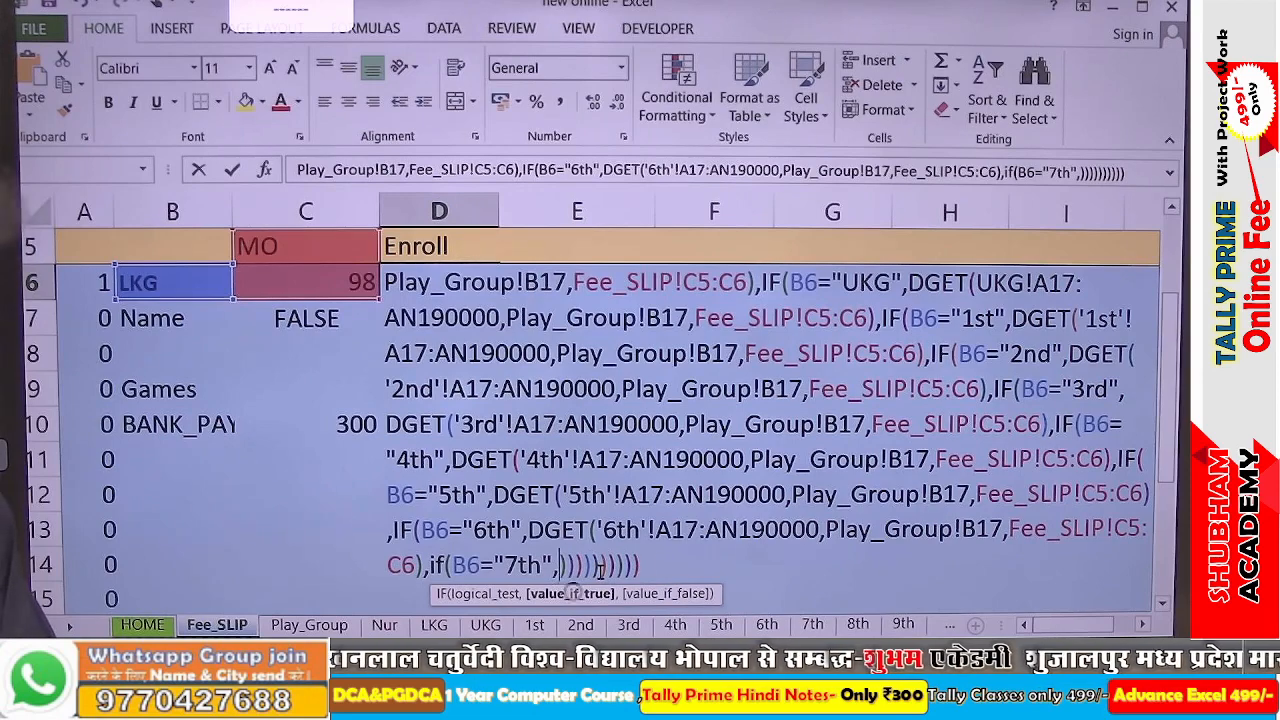
Add a DGET as the 7th-class IF's true value, with '7th'!A17:AY25 as its database
{"action": "type", "text": "dg"}
{"action": "type", "text": "et"}
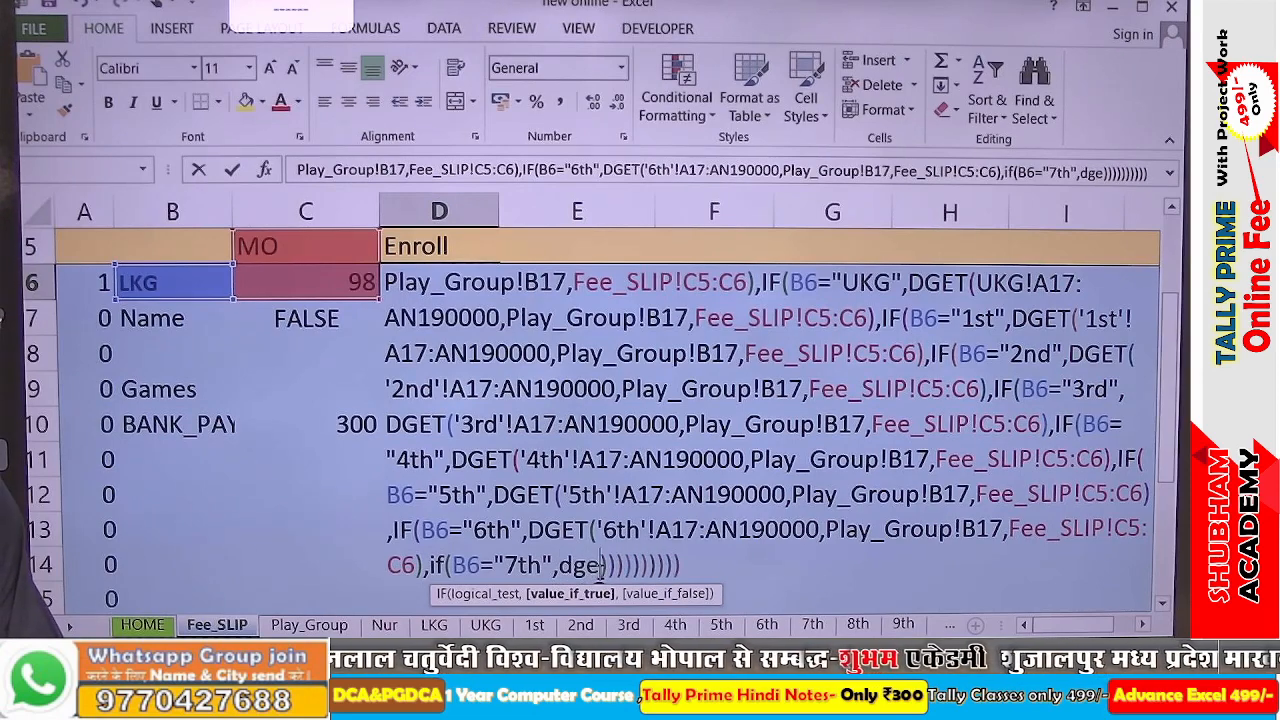
{"action": "type", "text": "("}
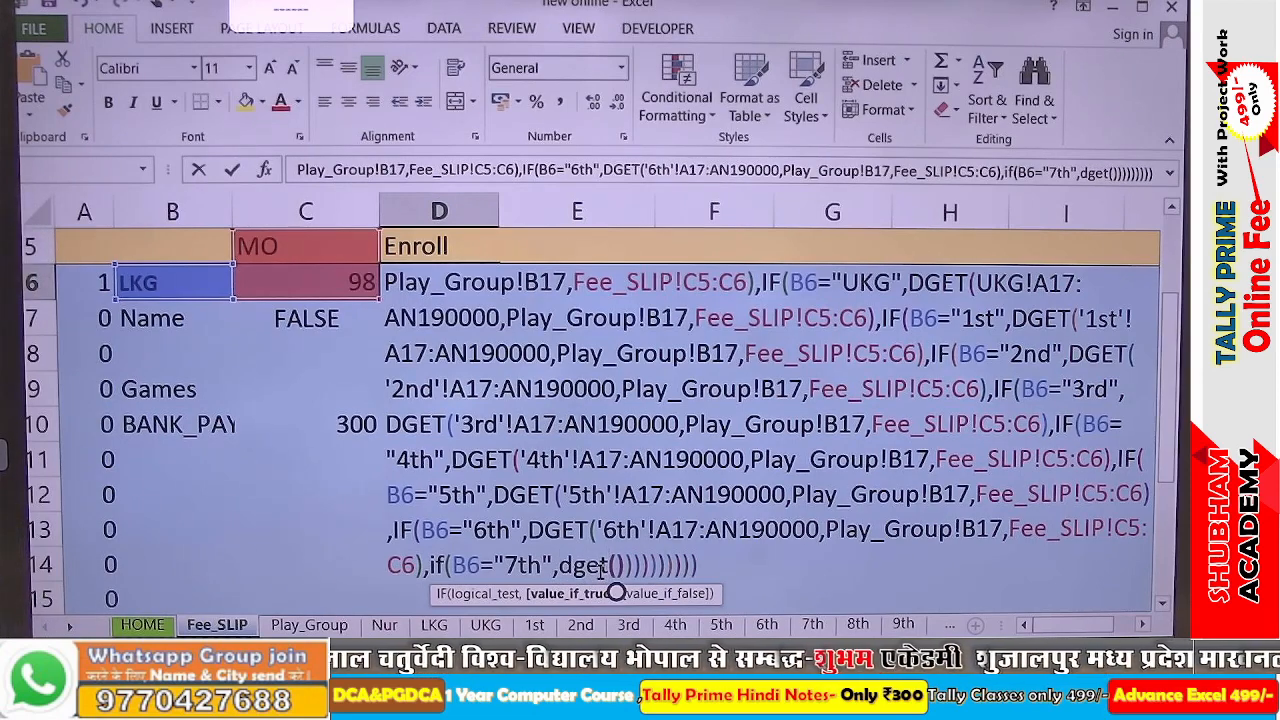
{"action": "key", "text": "Left"}
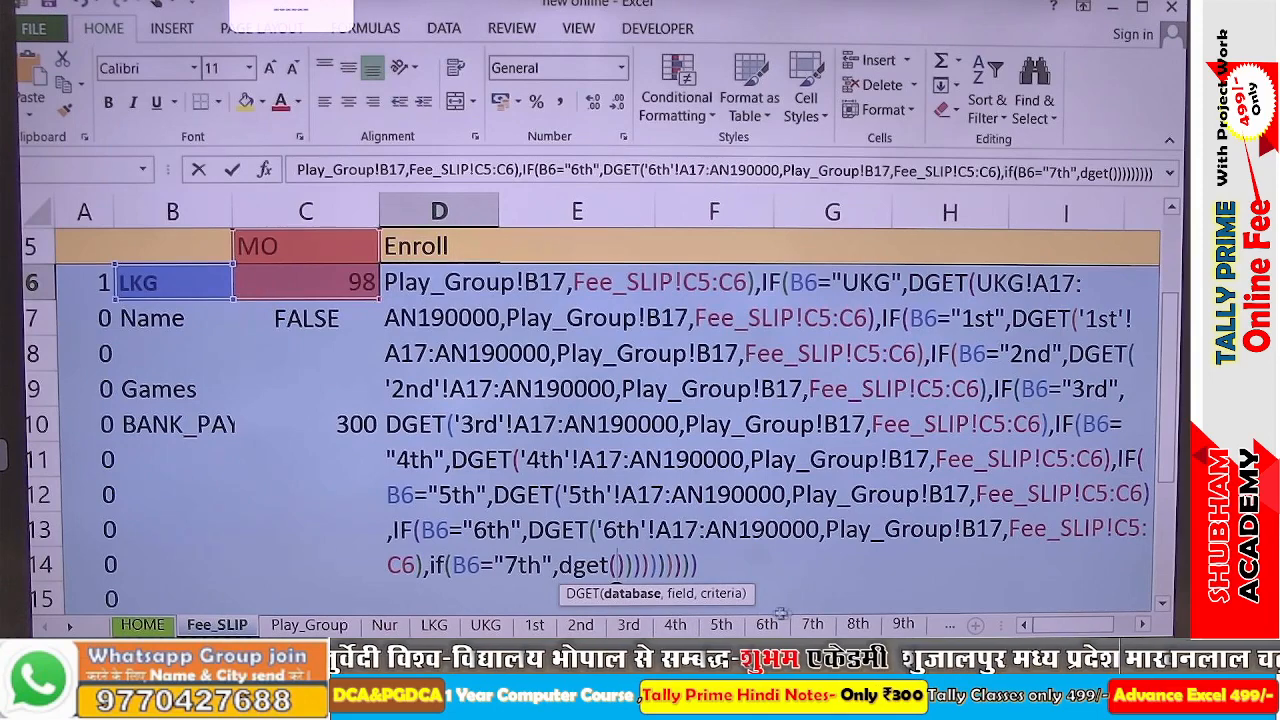
{"action": "left_click", "coordinate": [813, 624]}
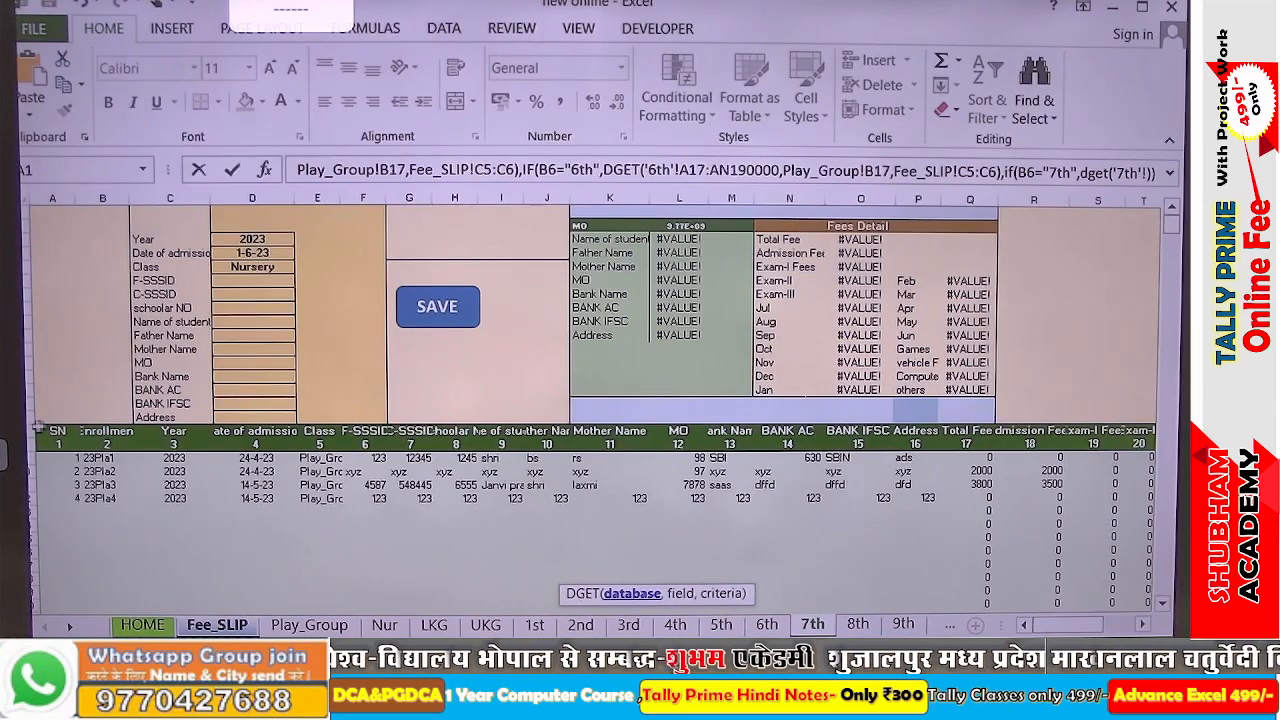
{"action": "left_click_drag", "start_coordinate": [40, 428], "coordinate": [1079, 535]}
{"action": "left_click_drag", "start_coordinate": [1080, 535], "coordinate": [1080, 535]}
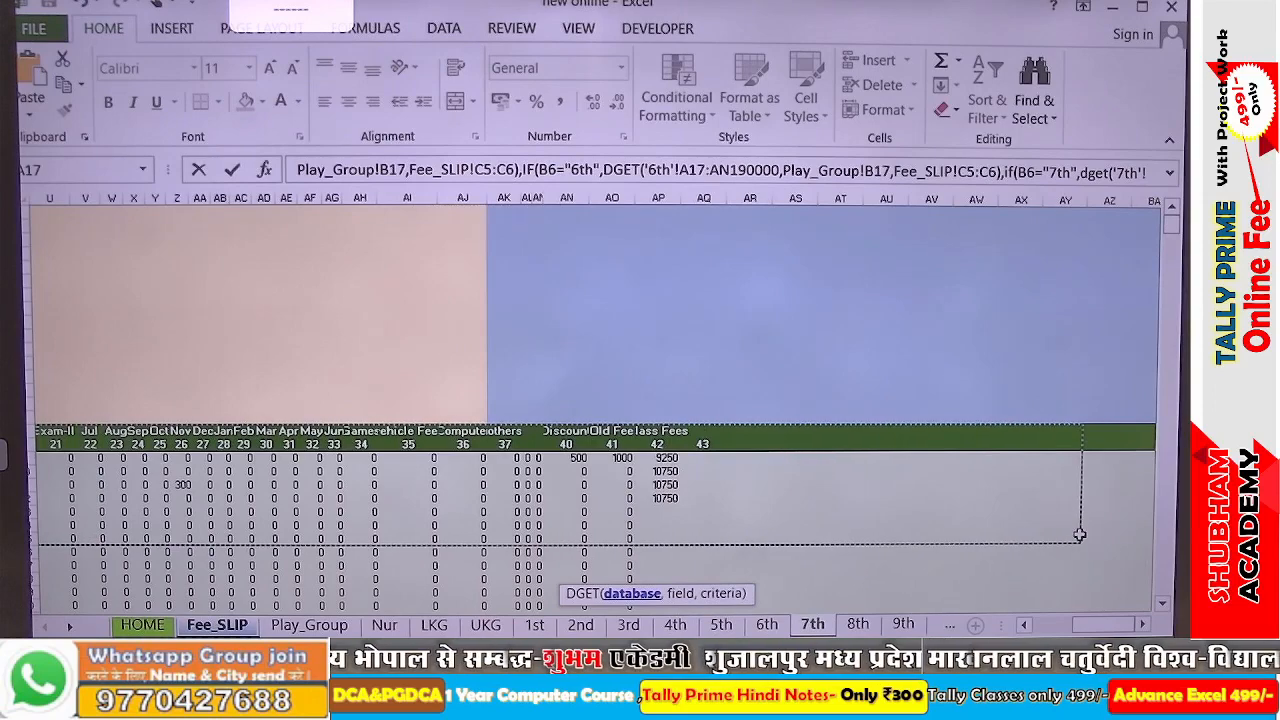
Extend the 7th-class DGET's database range to '7th'!A17:AY2500000 and begin its field argument
{"action": "type", "text": ","}
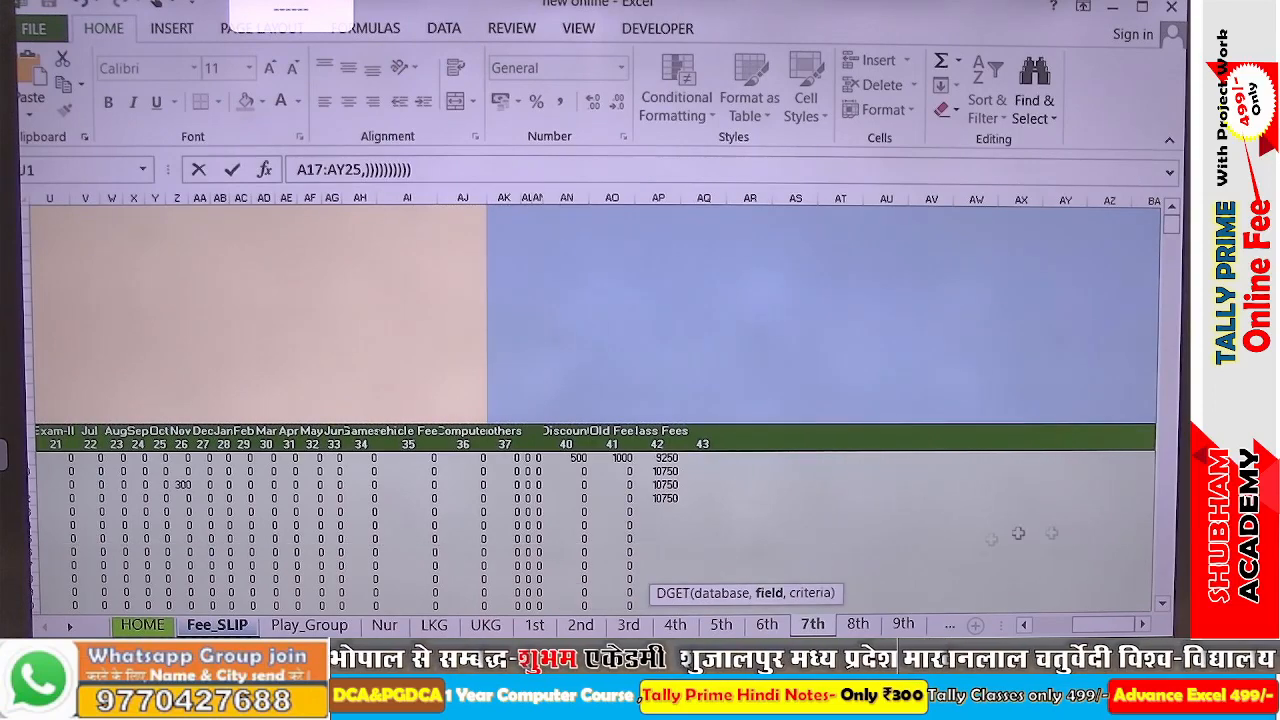
{"action": "left_click", "coordinate": [222, 625]}
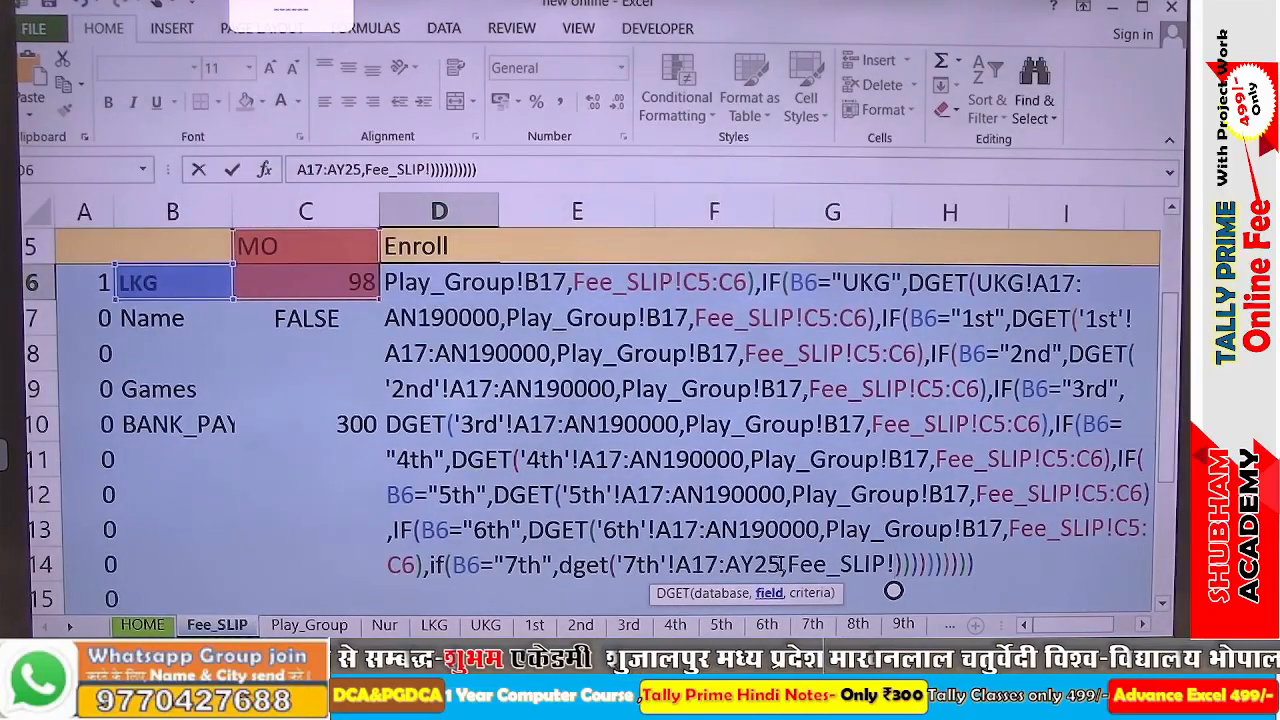
{"action": "left_click", "coordinate": [782, 564]}
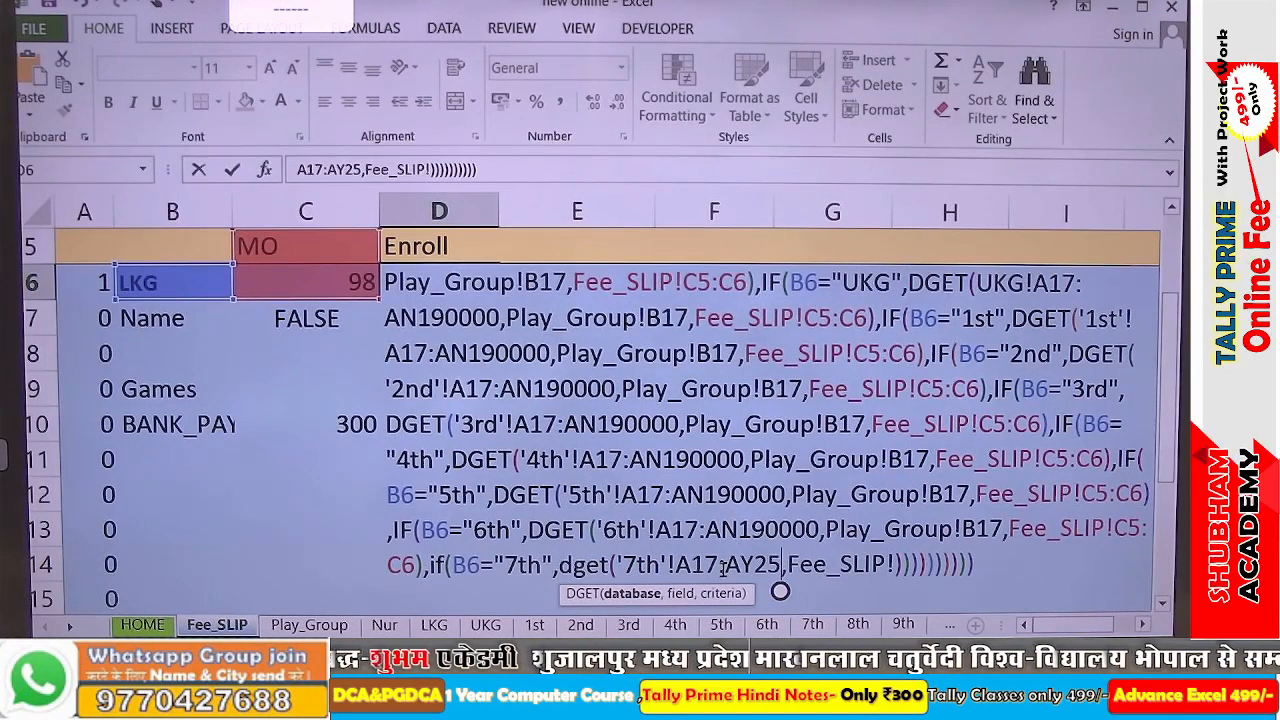
{"action": "type", "text": "0000"}
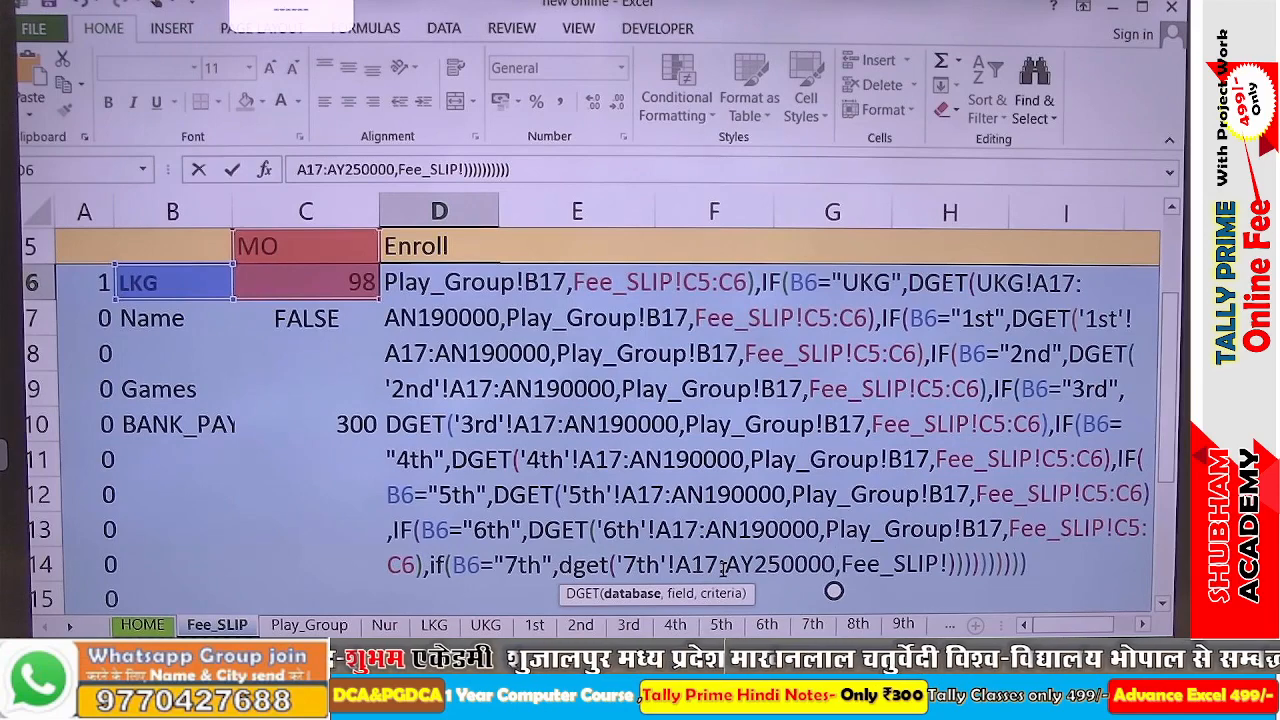
{"action": "type", "text": "0"}
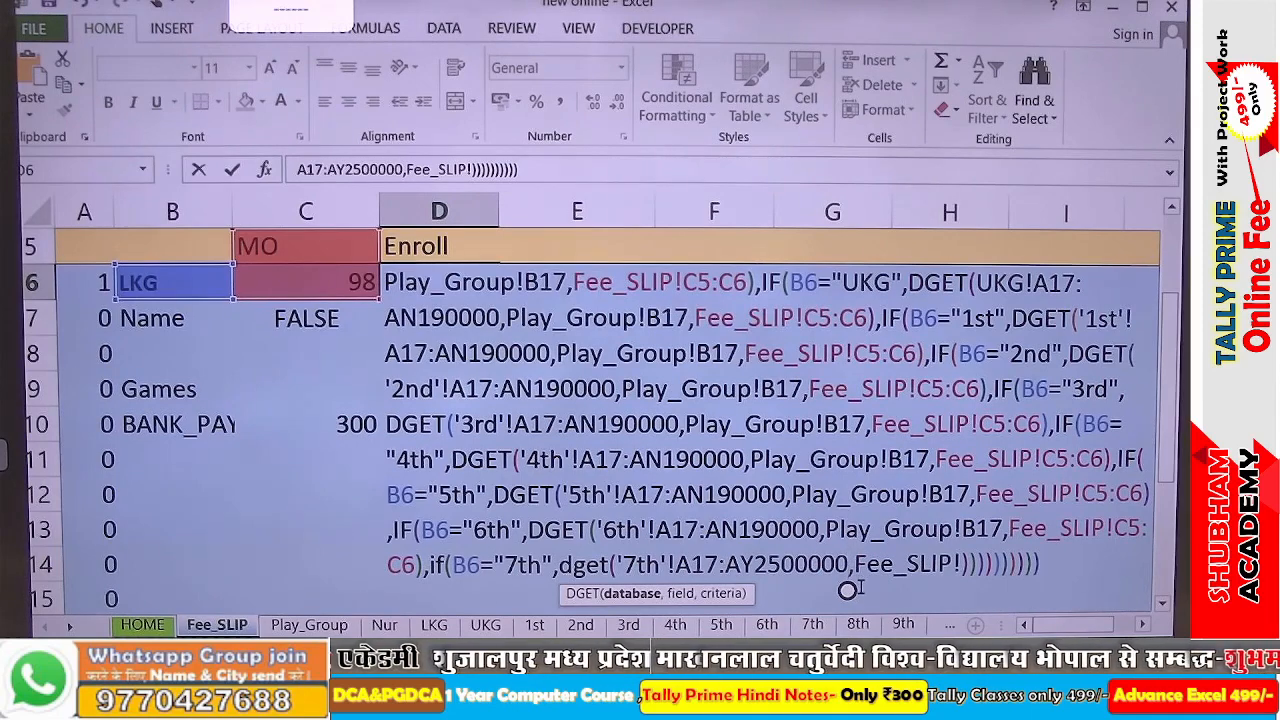
Delete the stray Fee_SLIP! reference from the field argument of the 7th-class DGET
{"action": "left_click", "coordinate": [856, 567]}
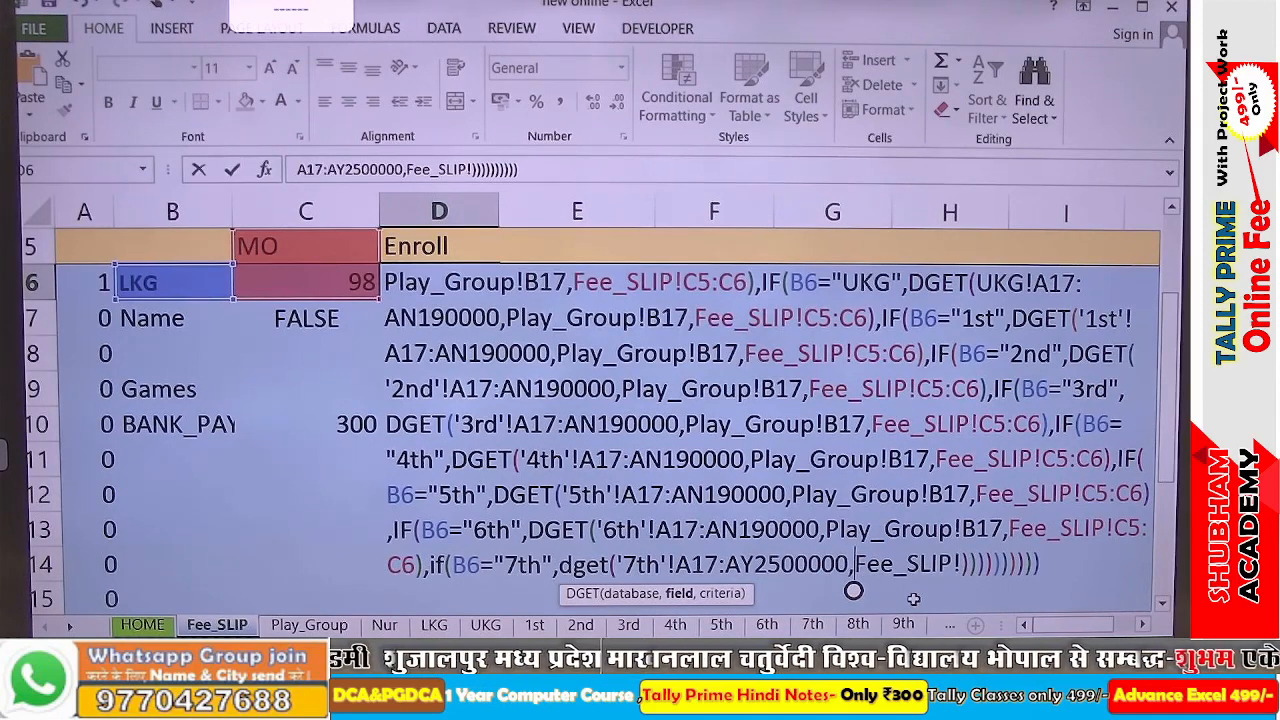
{"action": "key", "text": "Delete"}
{"action": "key", "text": "Delete"}
{"action": "key", "text": "Delete"}
{"action": "key", "text": "Delete"}
{"action": "key", "text": "Delete"}
{"action": "key", "text": "Delete"}
{"action": "key", "text": "Delete"}
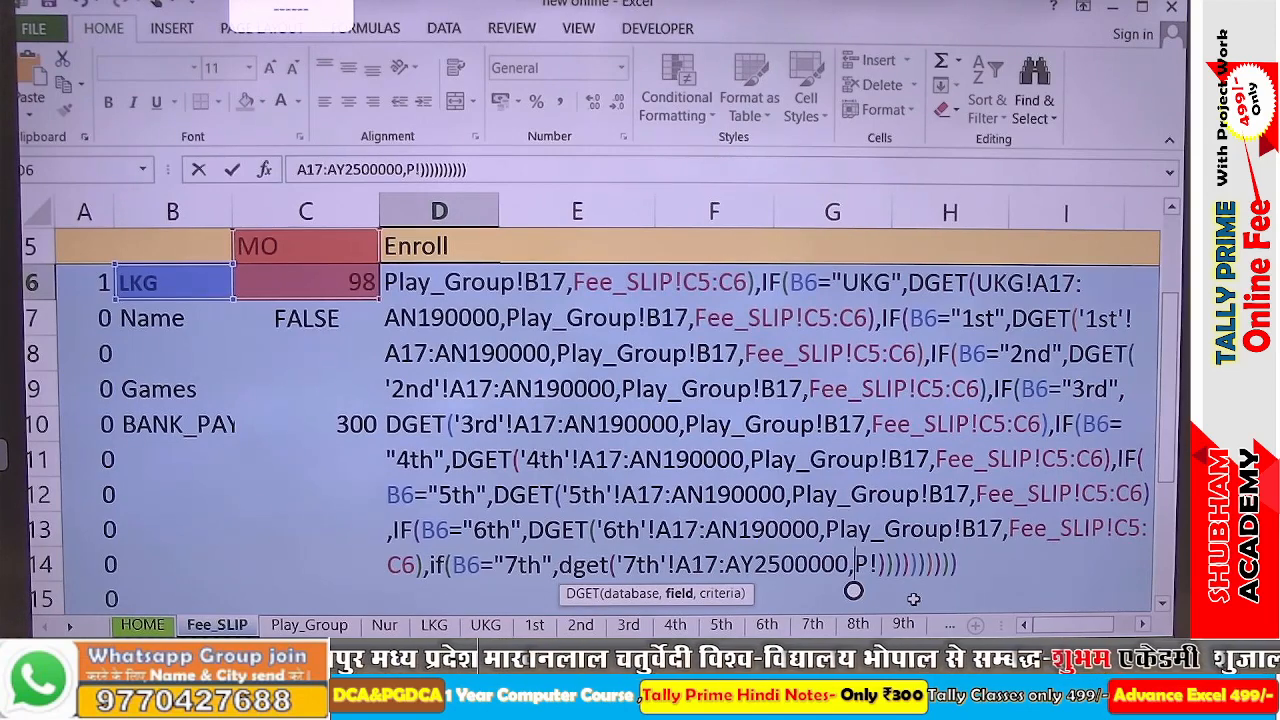
{"action": "key", "text": "Delete"}
{"action": "key", "text": "Delete"}
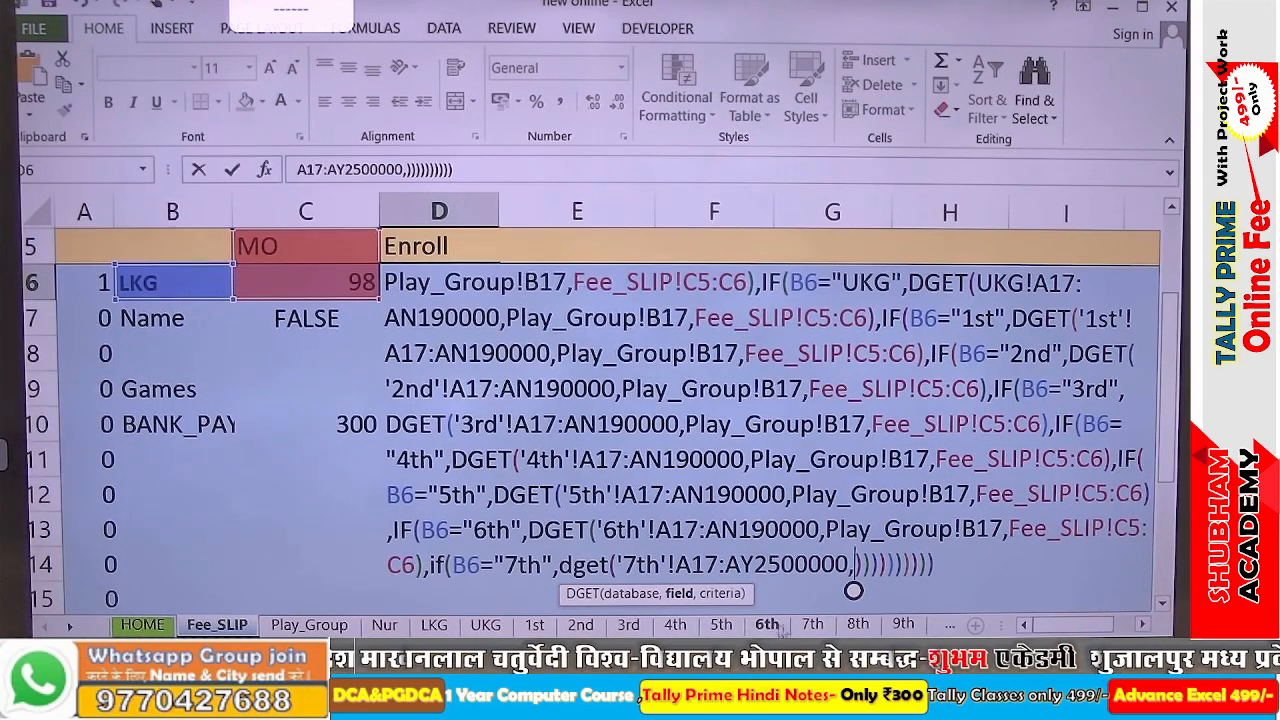
Set the 7th-class DGET's field argument to the enrollment header, '7th'!B17
{"action": "left_click", "coordinate": [805, 625]}
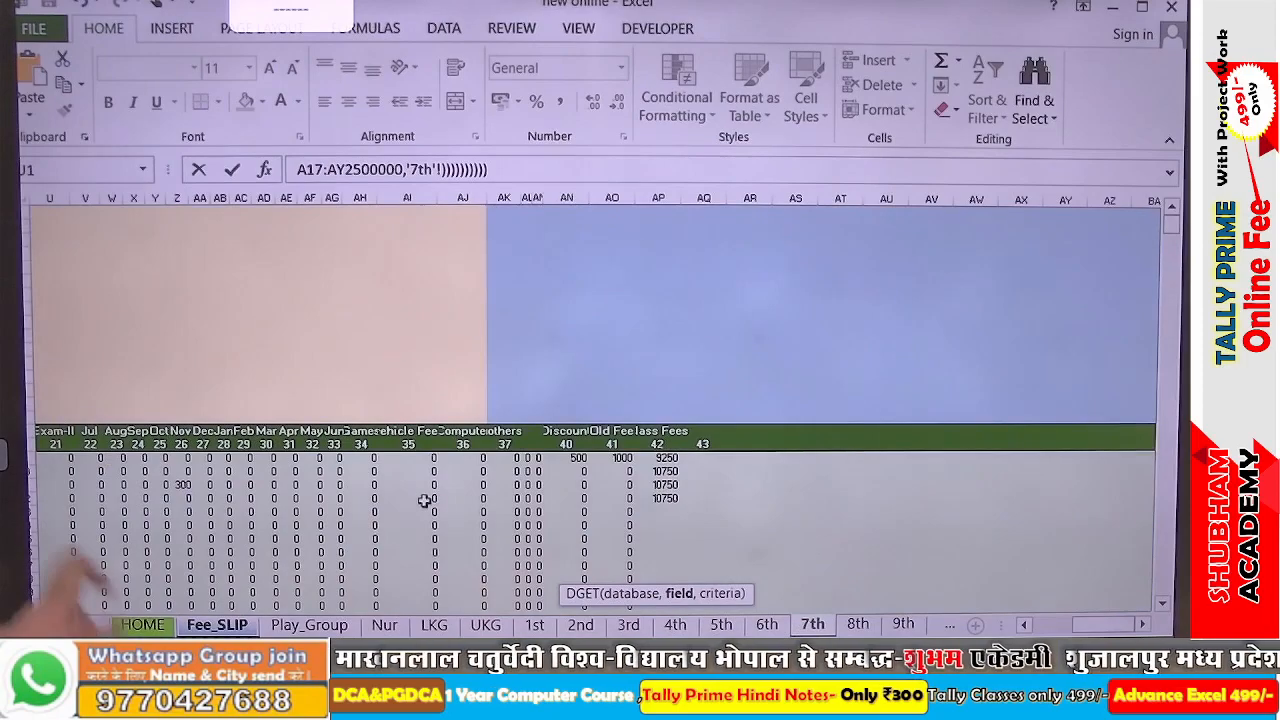
{"action": "scroll", "coordinate": [595, 440], "scroll_direction": "left", "scroll_amount": 6}
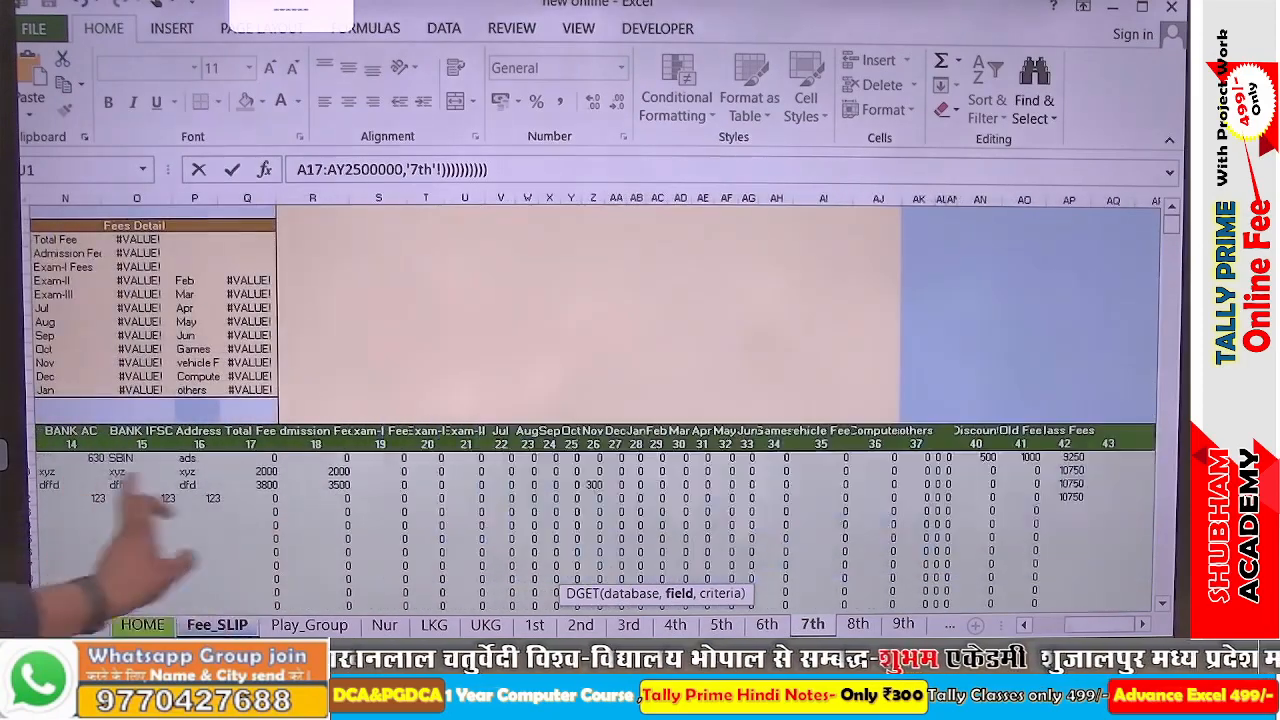
{"action": "scroll", "coordinate": [595, 440], "scroll_direction": "left", "scroll_amount": 3}
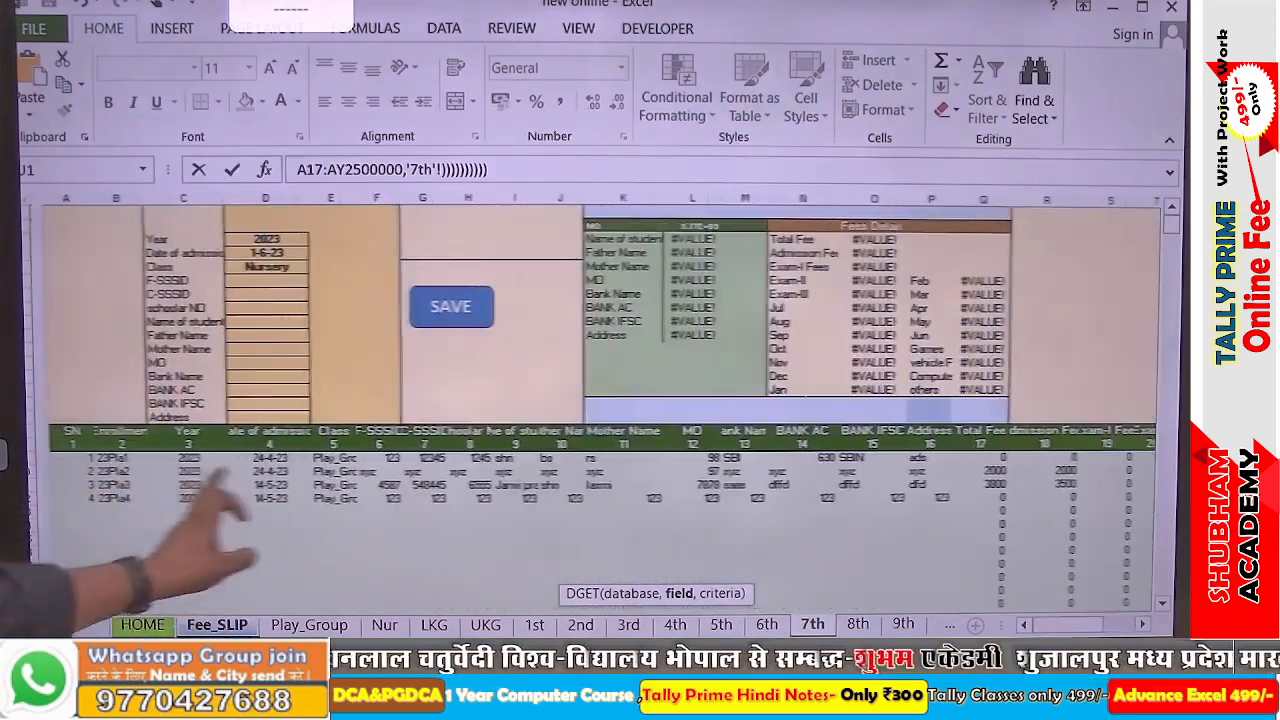
{"action": "left_click", "coordinate": [105, 430]}
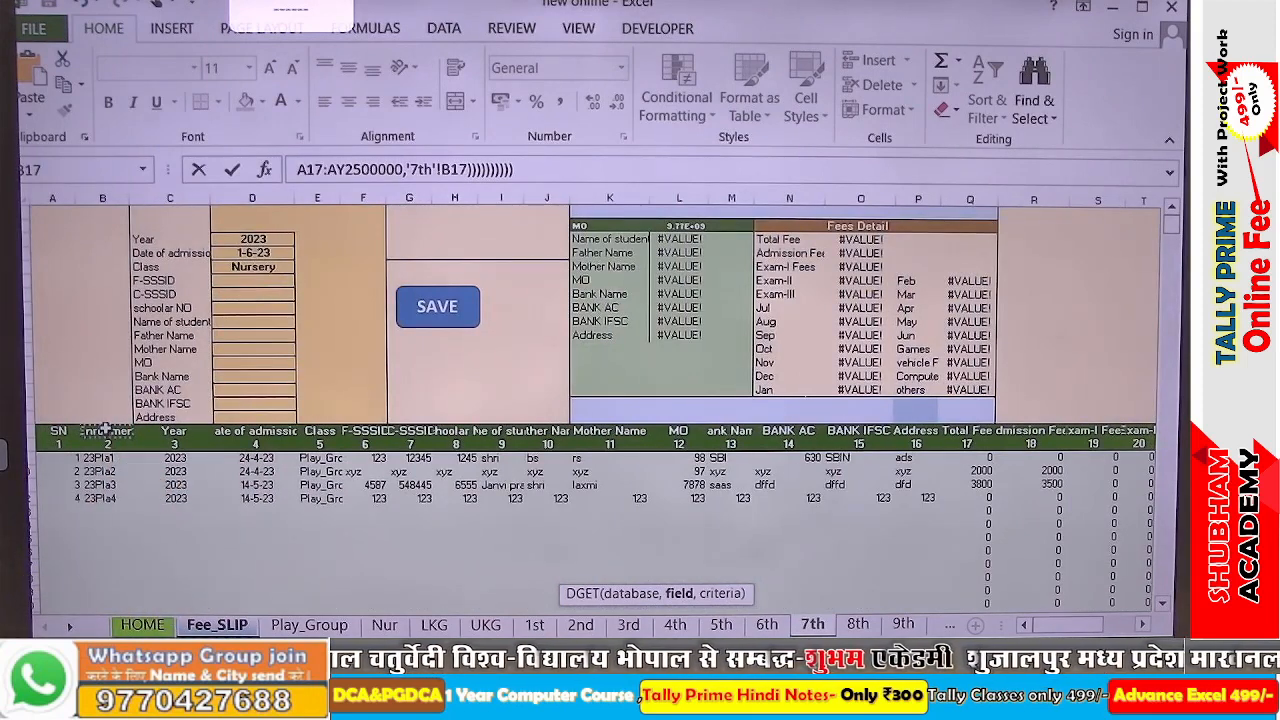
Set the 7th-class DGET's criteria to Fee_SLIP!C5:C6 and try to enter the D6 formula
{"action": "type", "text": ","}
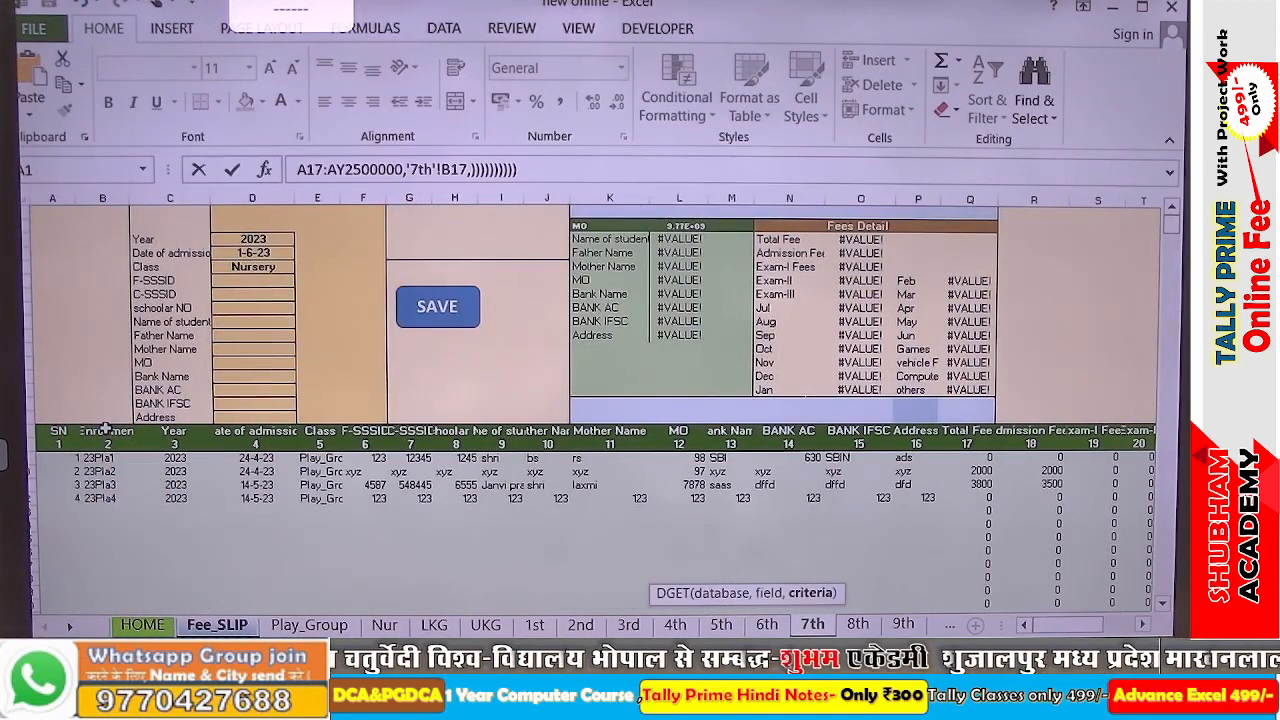
{"action": "left_click", "coordinate": [244, 627]}
{"action": "left_click_drag", "start_coordinate": [272, 240], "coordinate": [267, 279]}
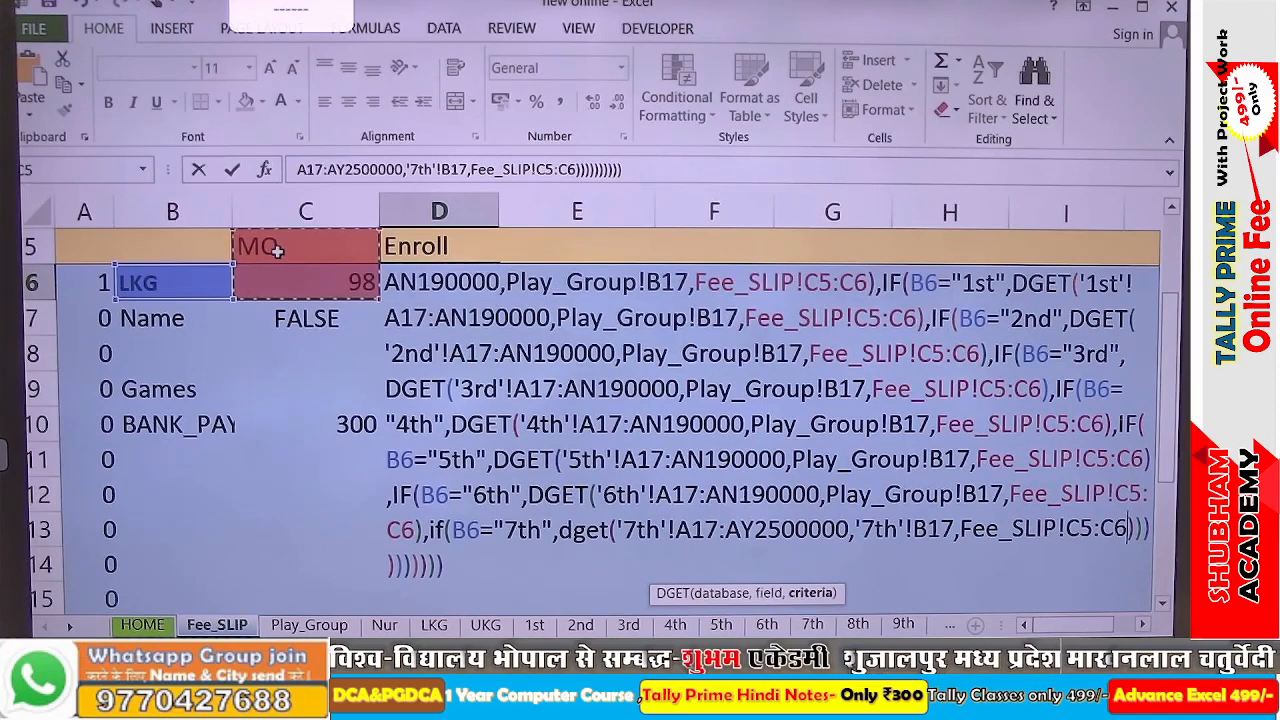
{"action": "key", "text": "Return"}
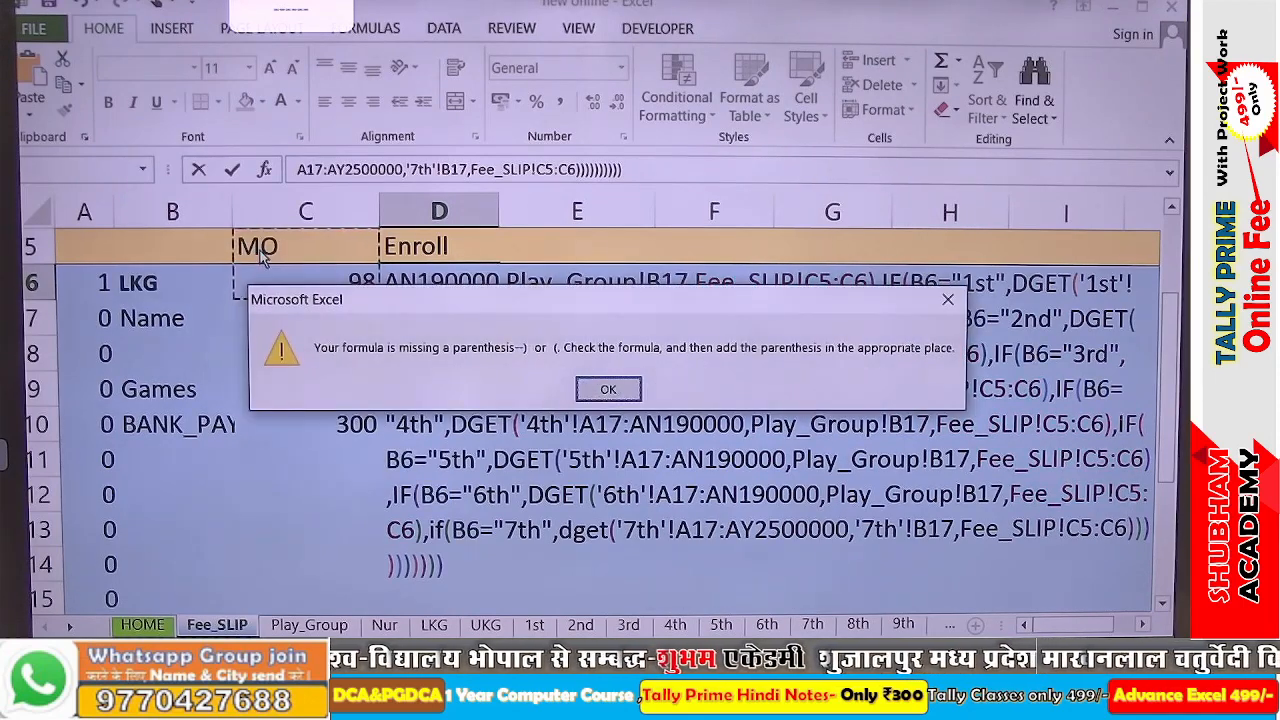
Add another closing parenthesis to the end of the D6 formula and try to enter it again
{"action": "key", "text": "Return"}
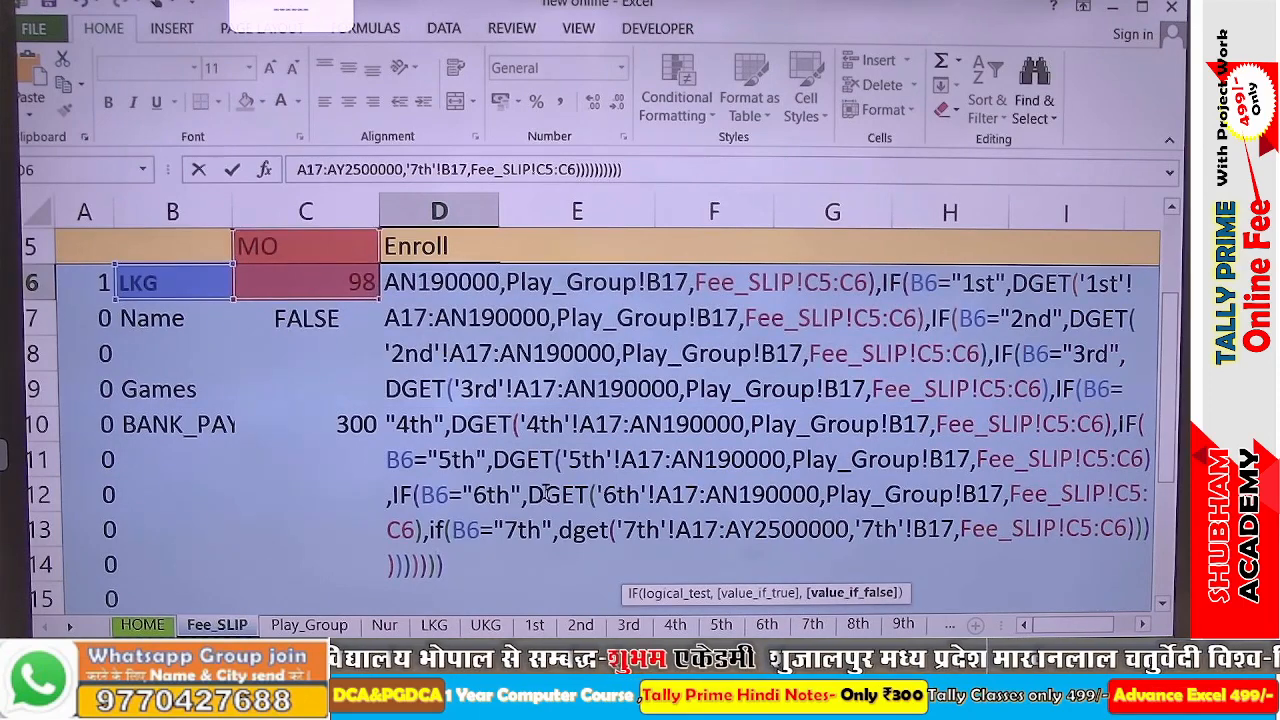
{"action": "key", "text": "Return"}
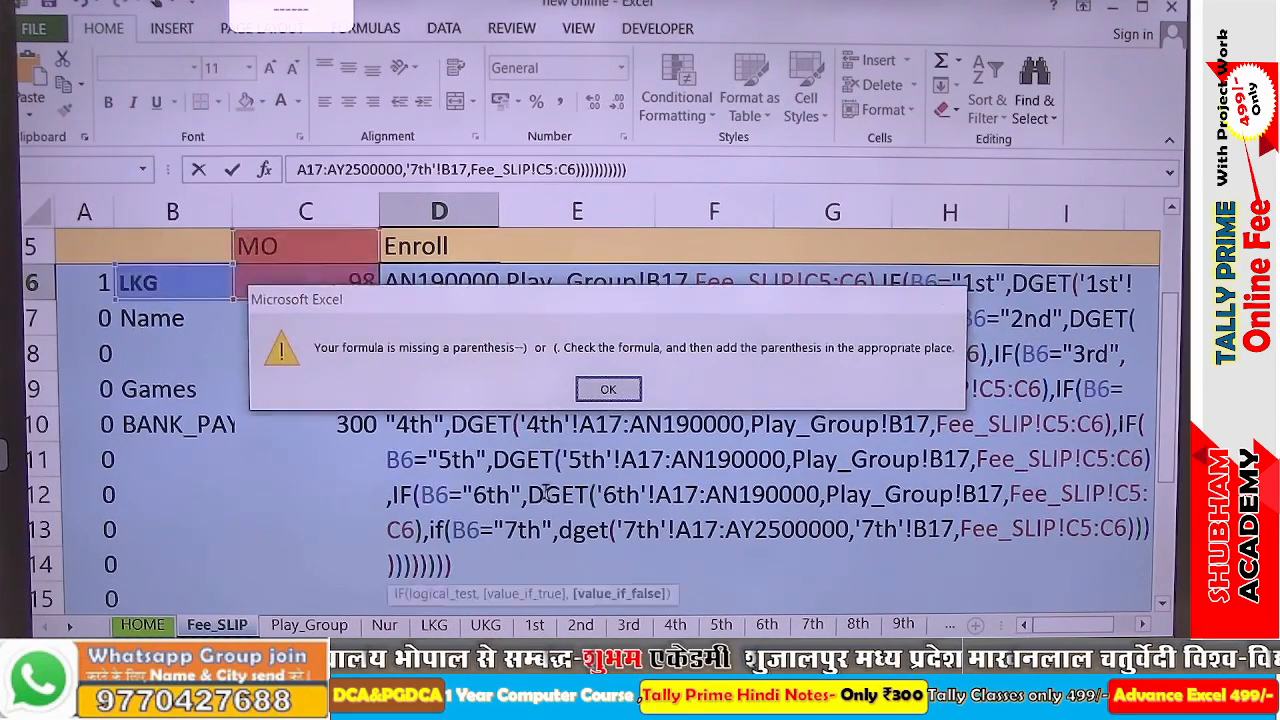
{"action": "key", "text": "Return"}
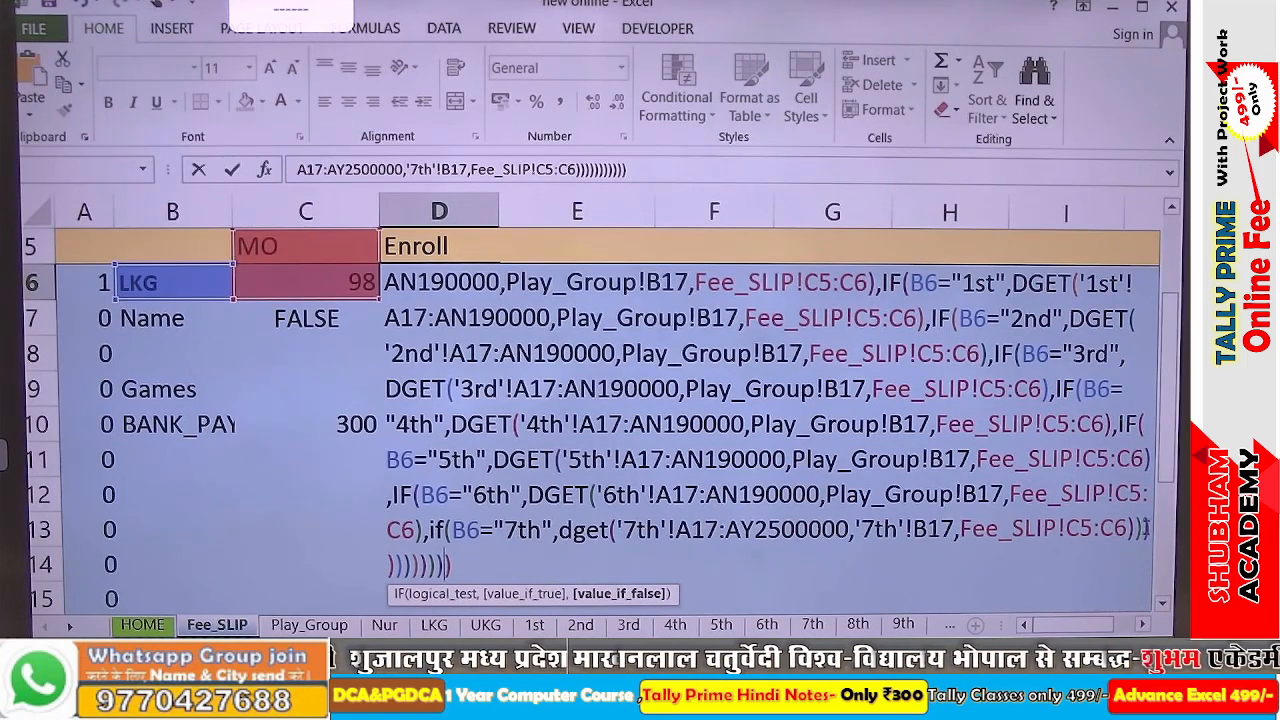
Give the 7th-class IF an empty text ("") as its false value, add a closing parenthesis and enter the D6 formula
{"action": "left_click", "coordinate": [1139, 528]}
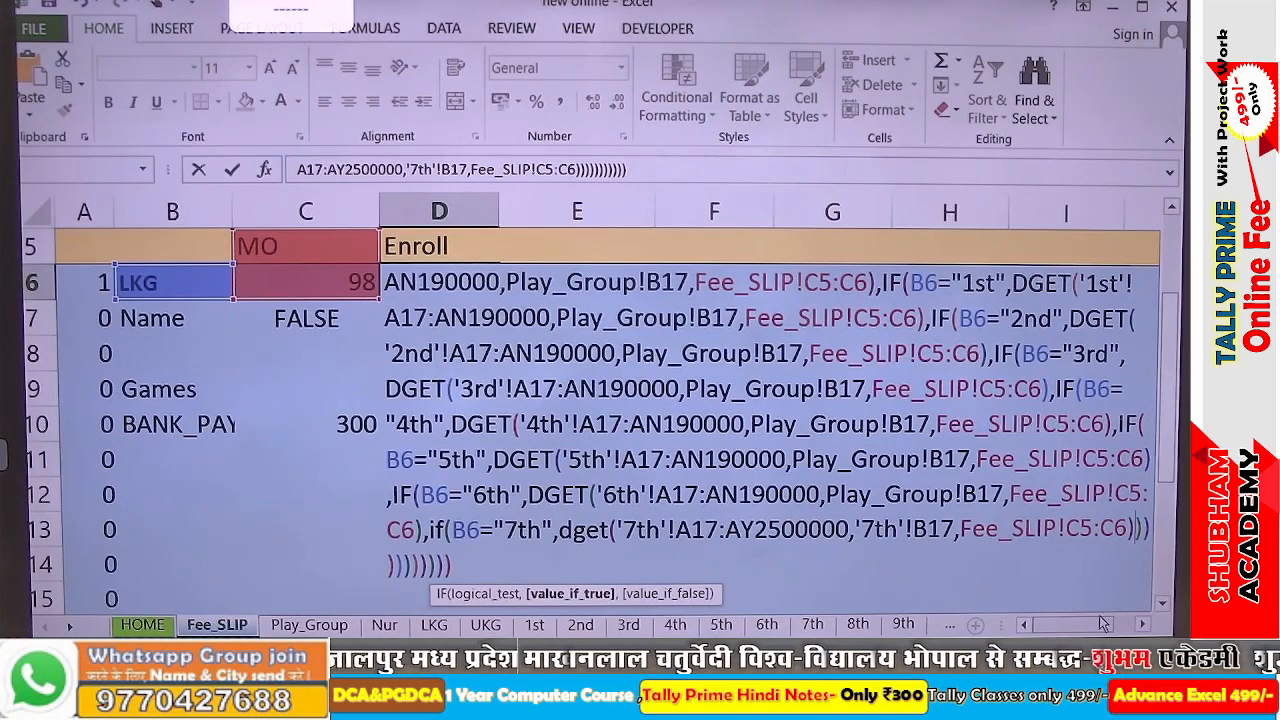
{"action": "type", "text": ",\"\""}
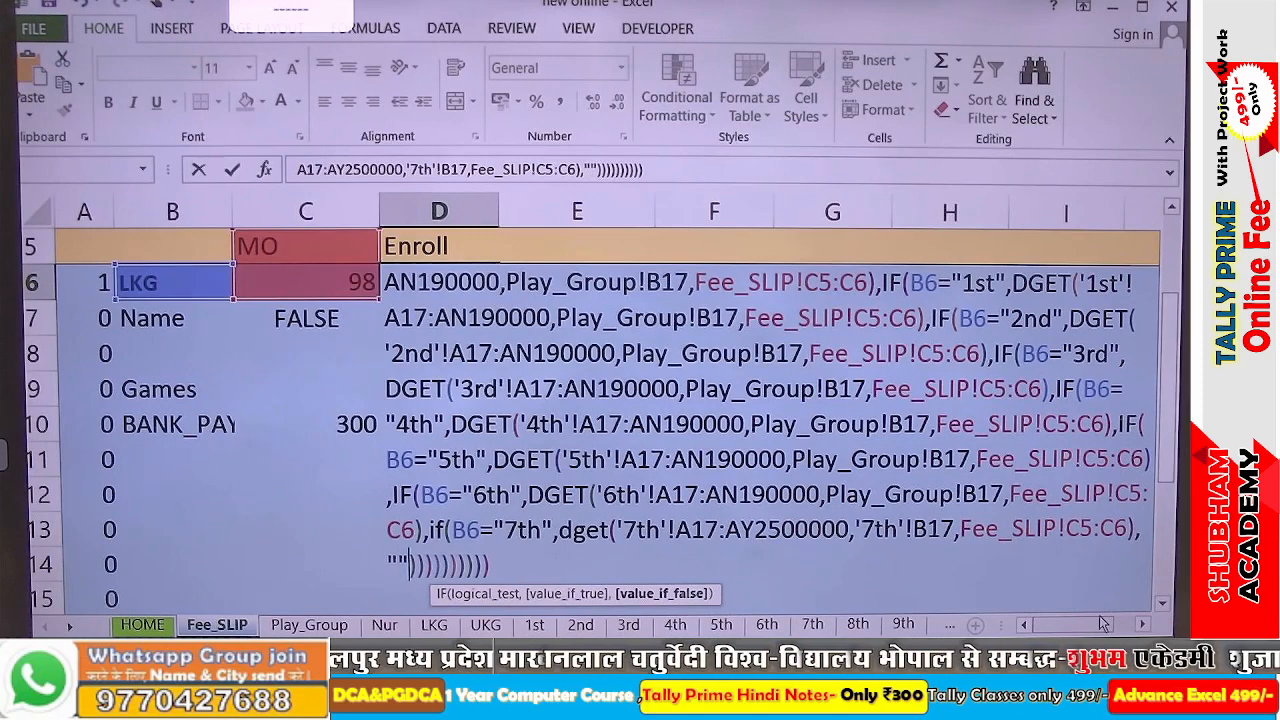
{"action": "key", "text": "Return"}
{"action": "key", "text": "Return"}
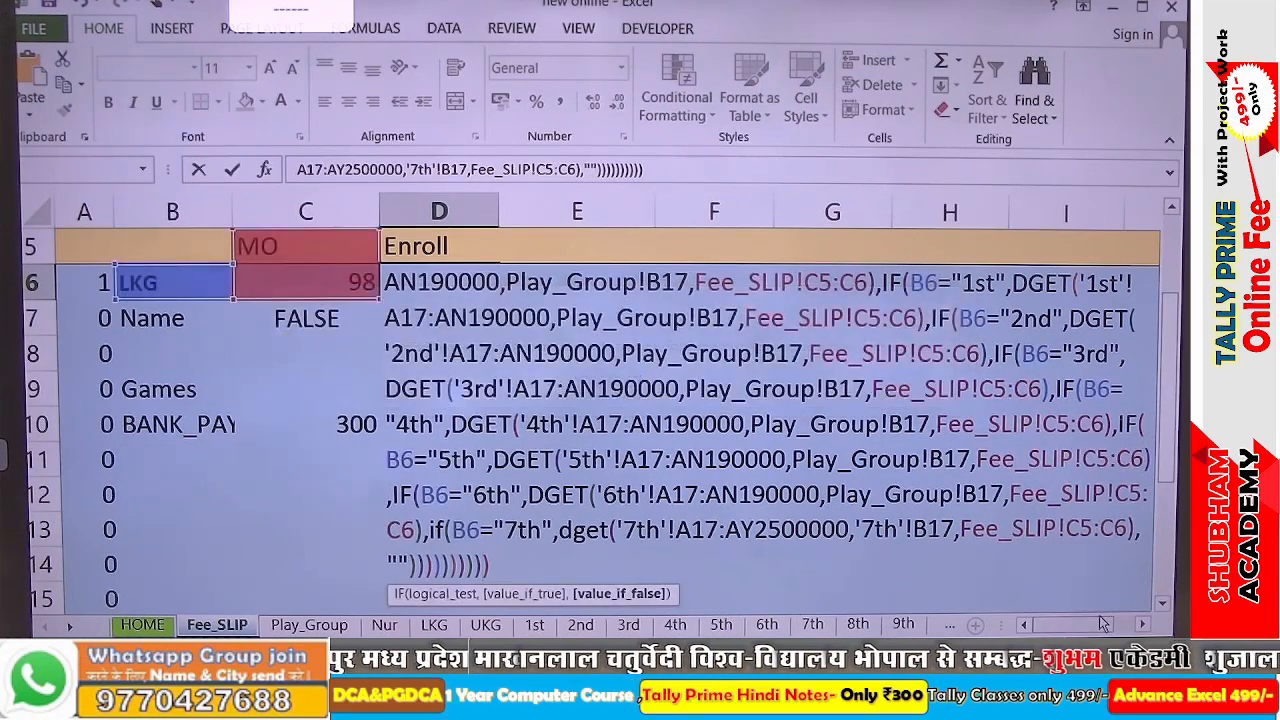
{"action": "type", "text": ")"}
{"action": "key", "text": "Return"}
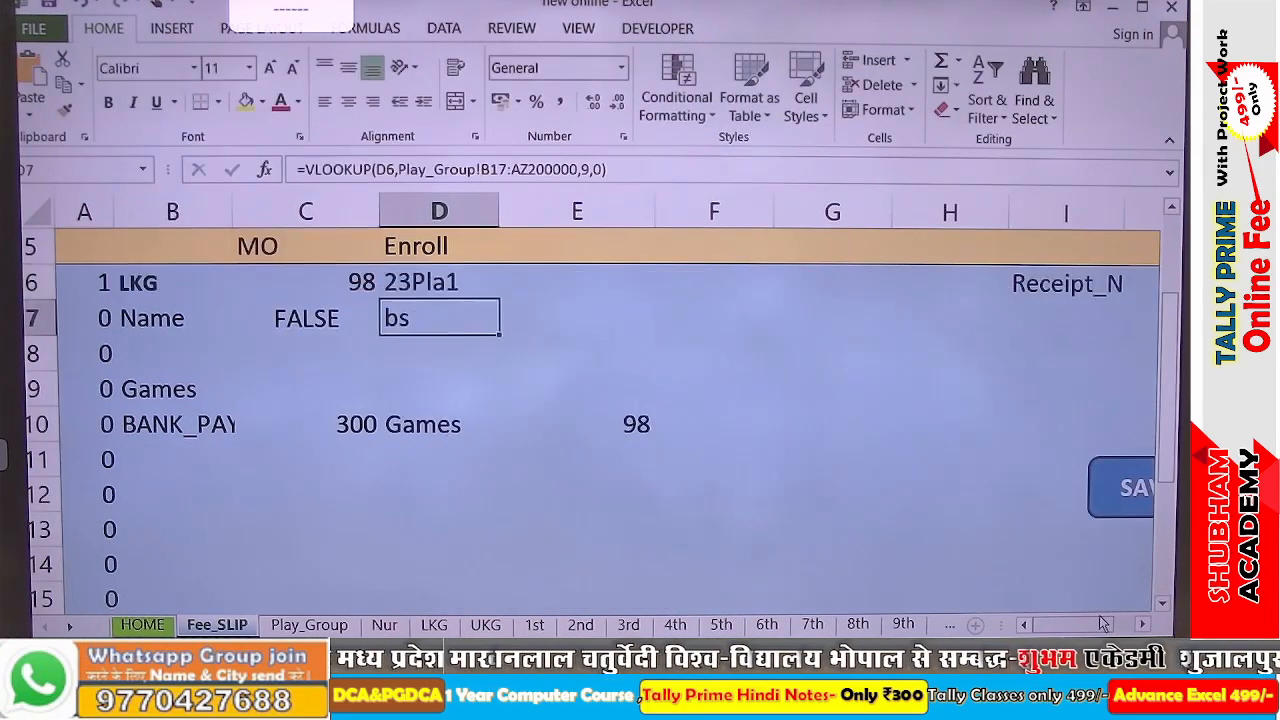
{"action": "key", "text": "Up"}
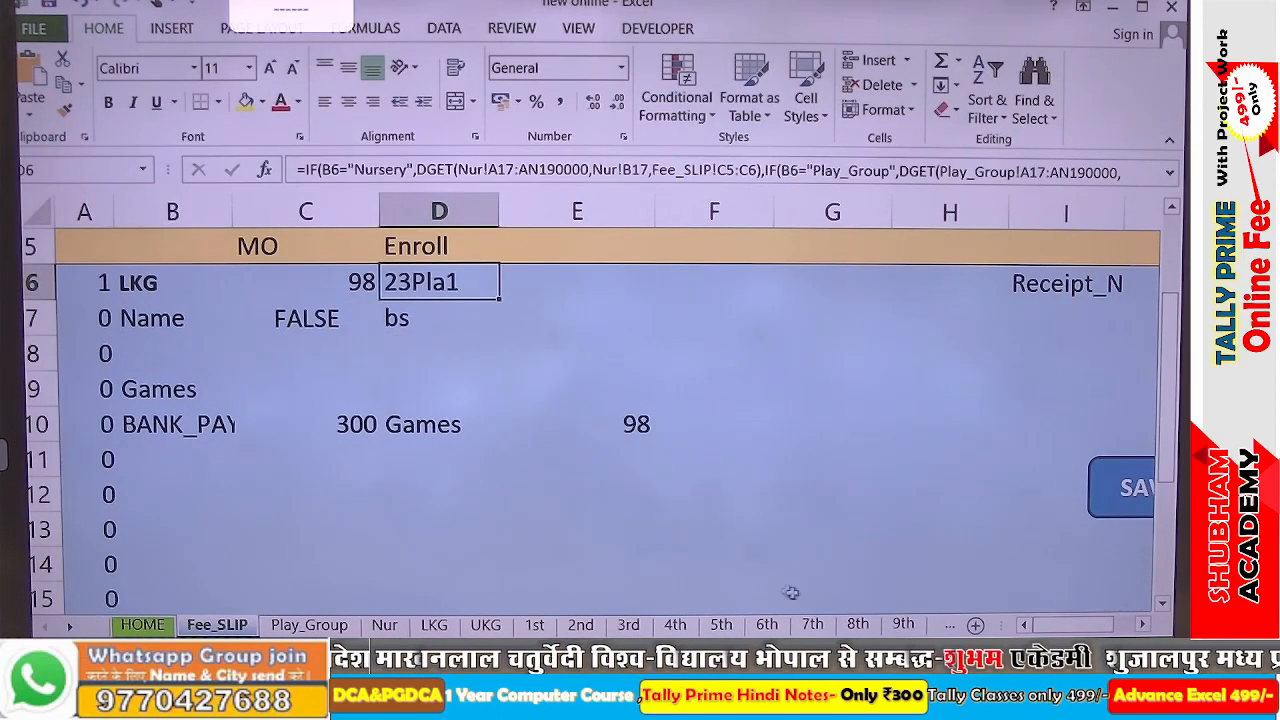
On the 7th sheet, set the first record's MO to 44 and its class to 7th
{"action": "left_click", "coordinate": [812, 624]}
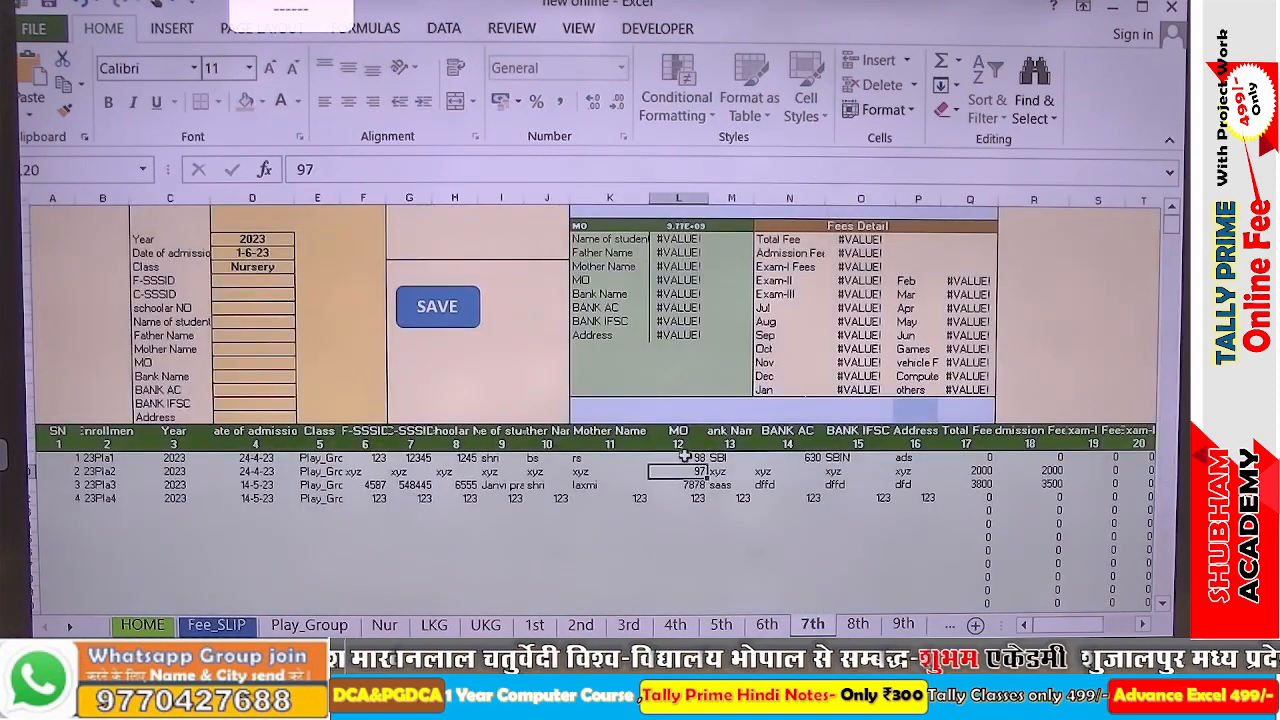
{"action": "left_click", "coordinate": [686, 457]}
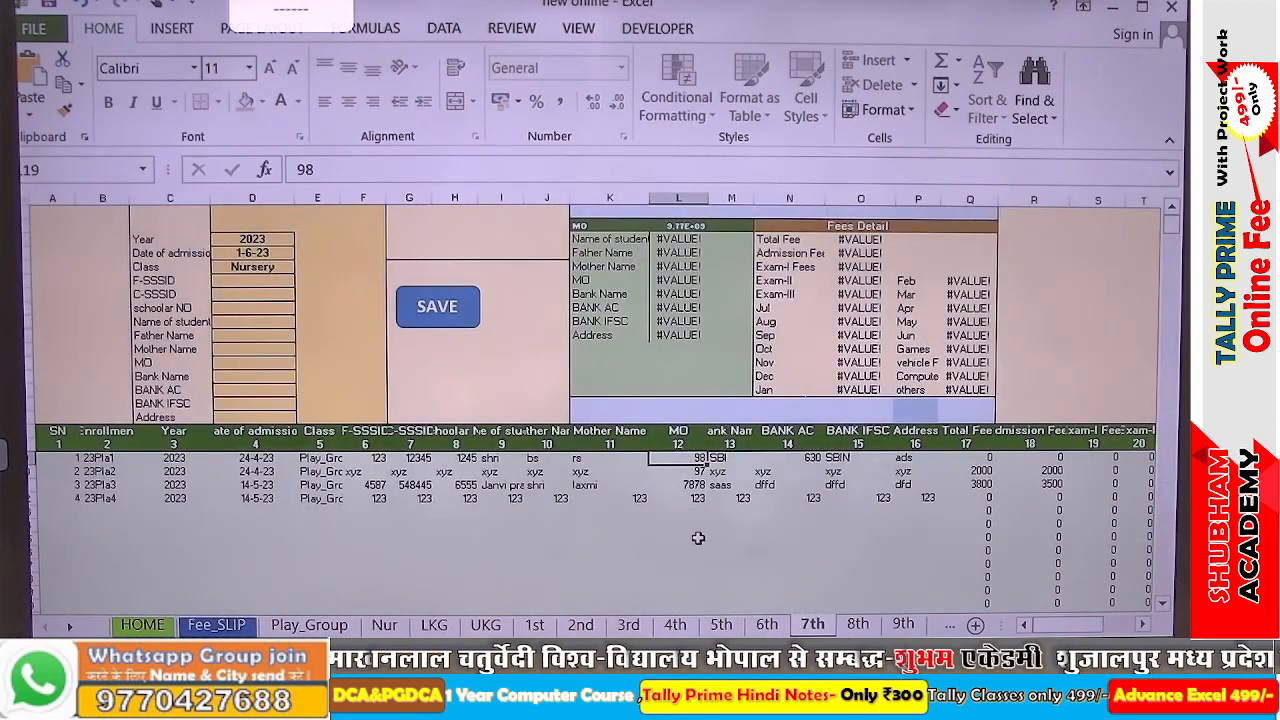
{"action": "type", "text": "44"}
{"action": "key", "text": "Return"}
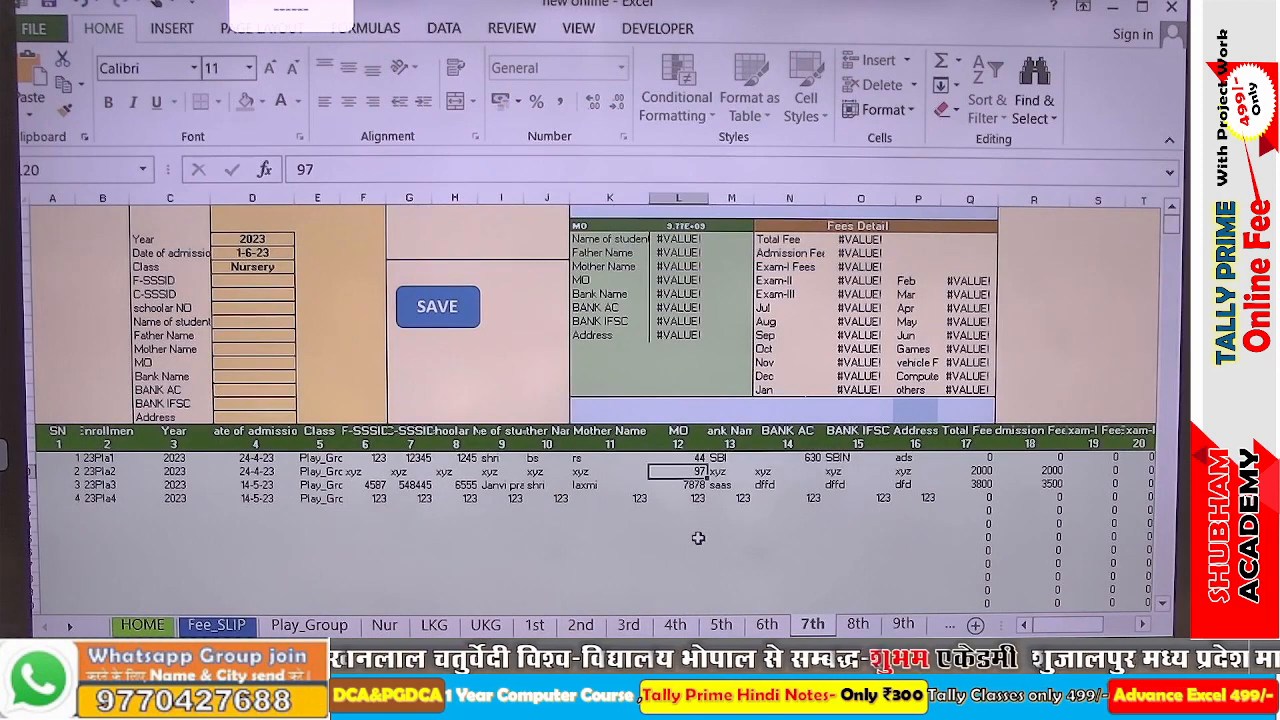
{"action": "left_click", "coordinate": [322, 457]}
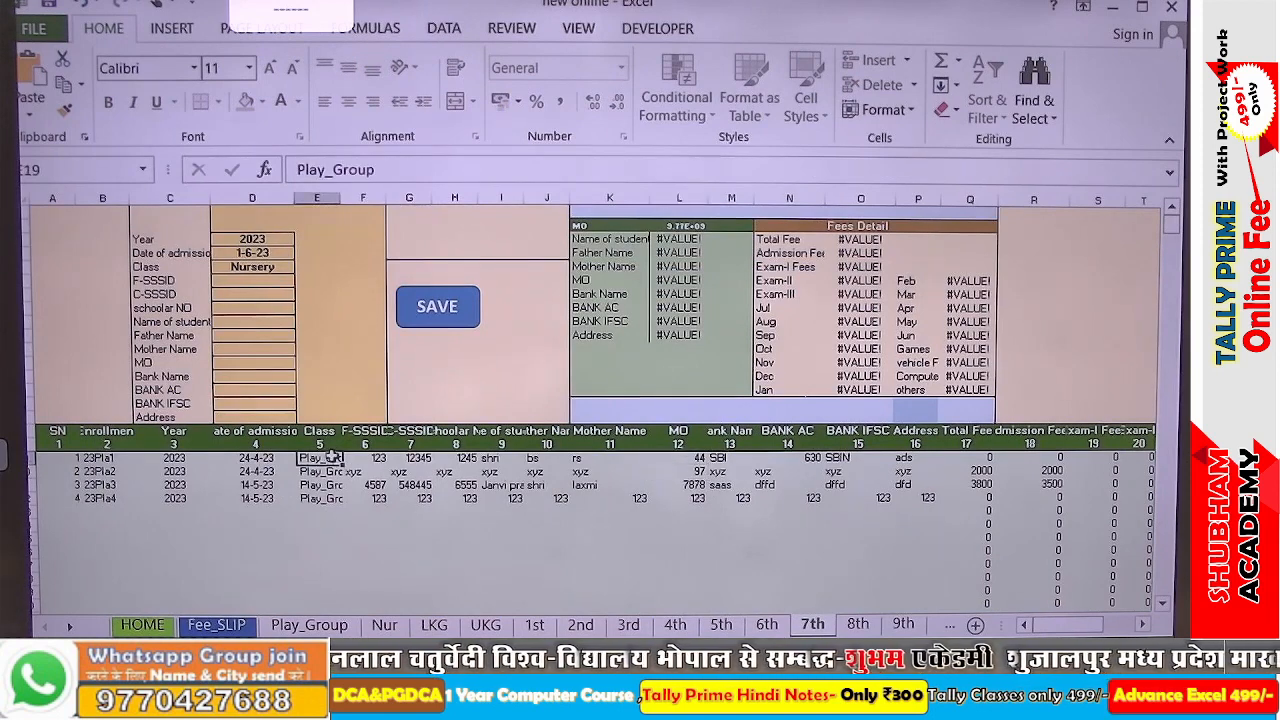
{"action": "type", "text": "7"}
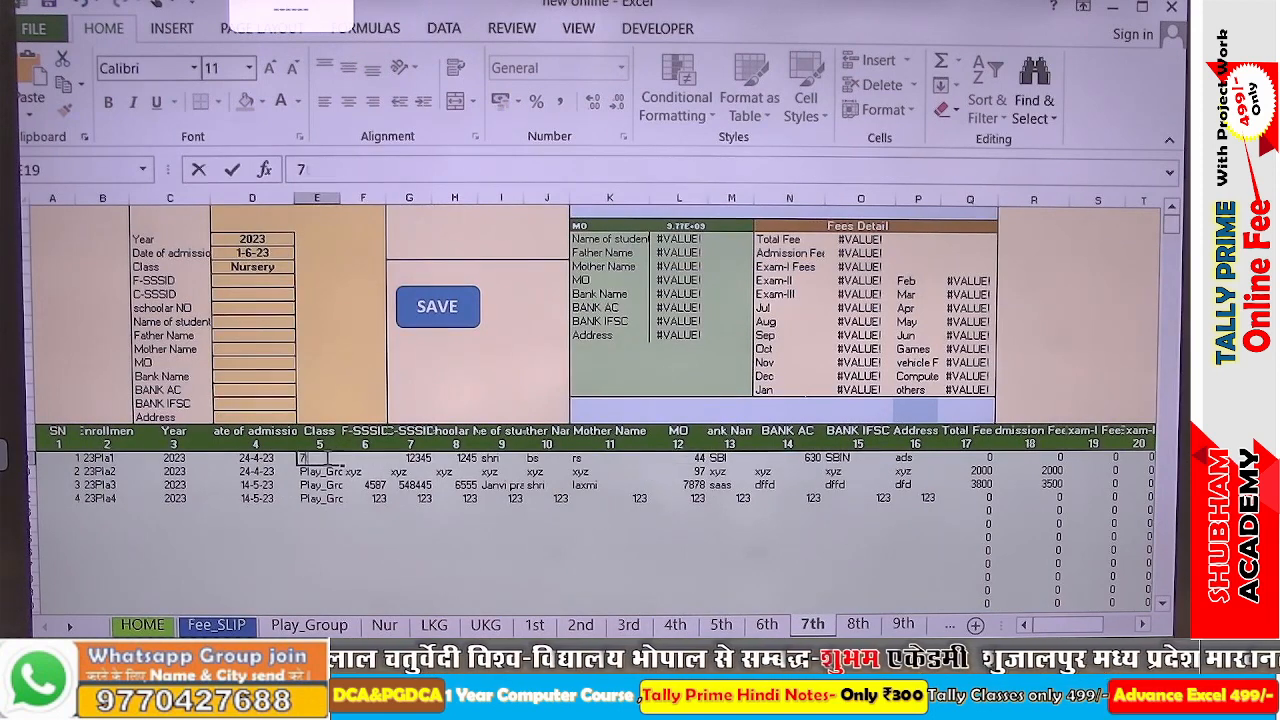
{"action": "type", "text": "th"}
{"action": "key", "text": "Return"}
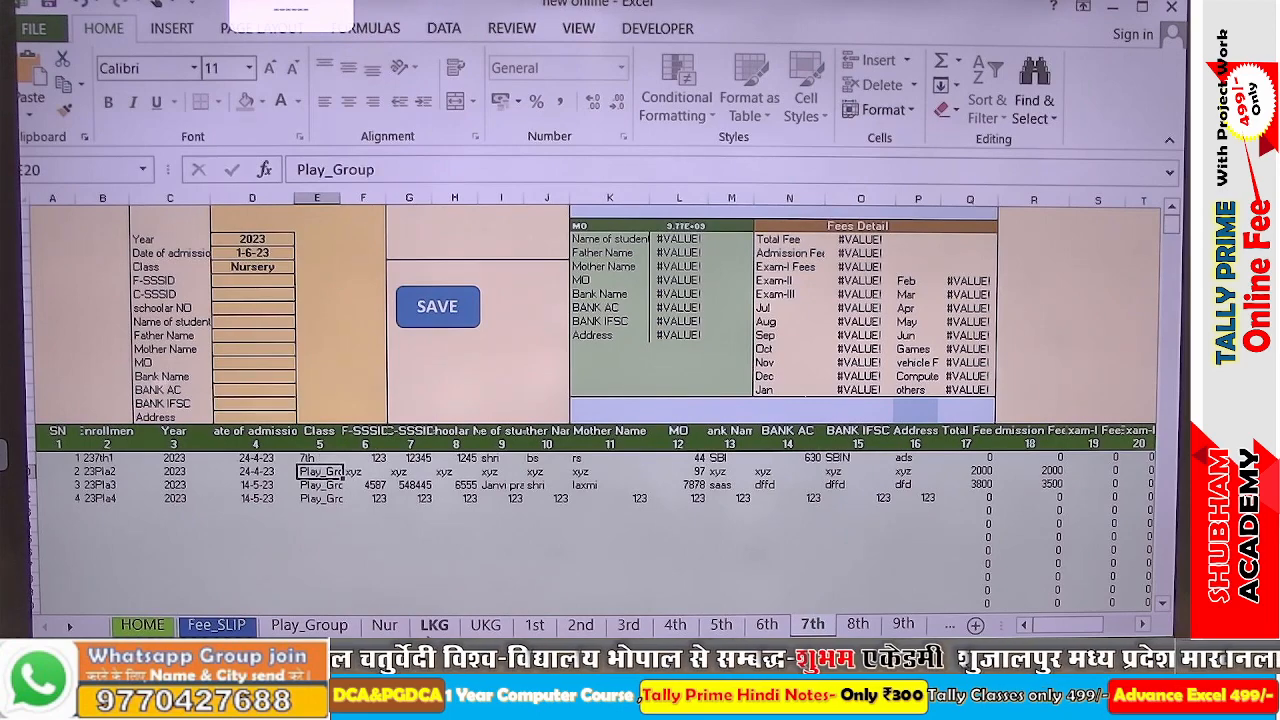
Set the MO value in Fee_SLIP cell C6 to 44
{"action": "left_click", "coordinate": [216, 624]}
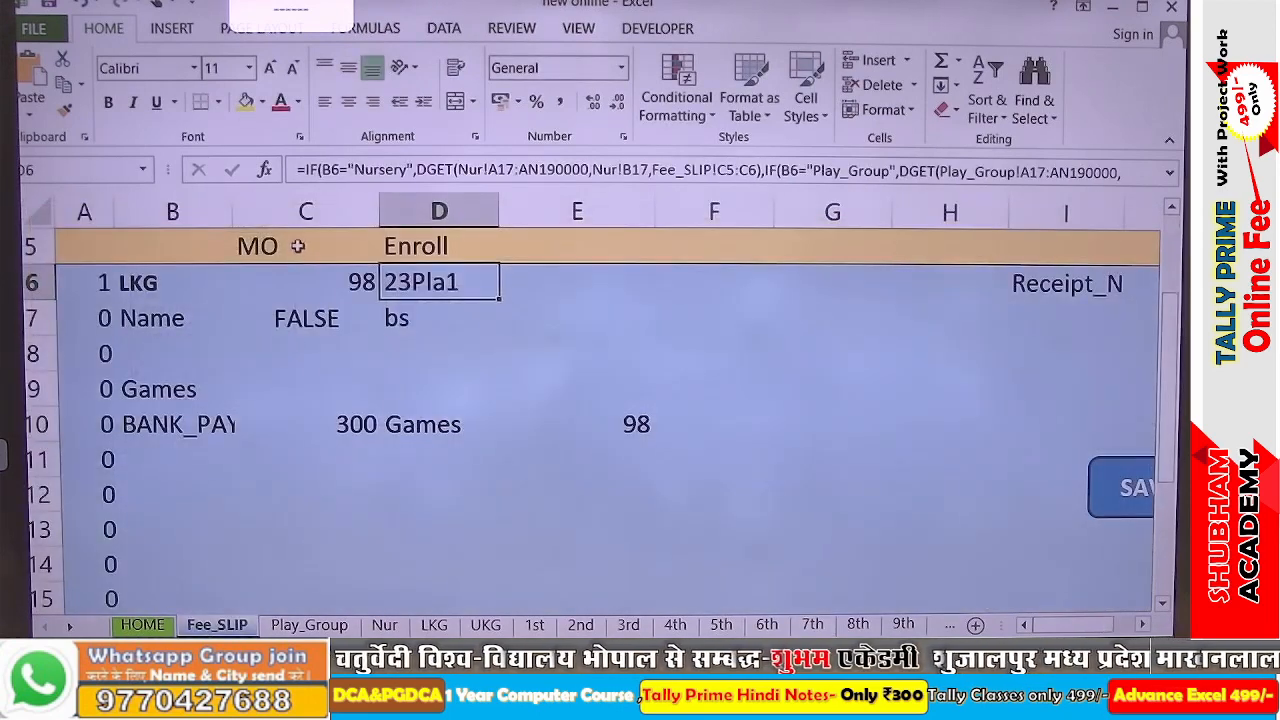
{"action": "left_click", "coordinate": [334, 266]}
{"action": "type", "text": "44"}
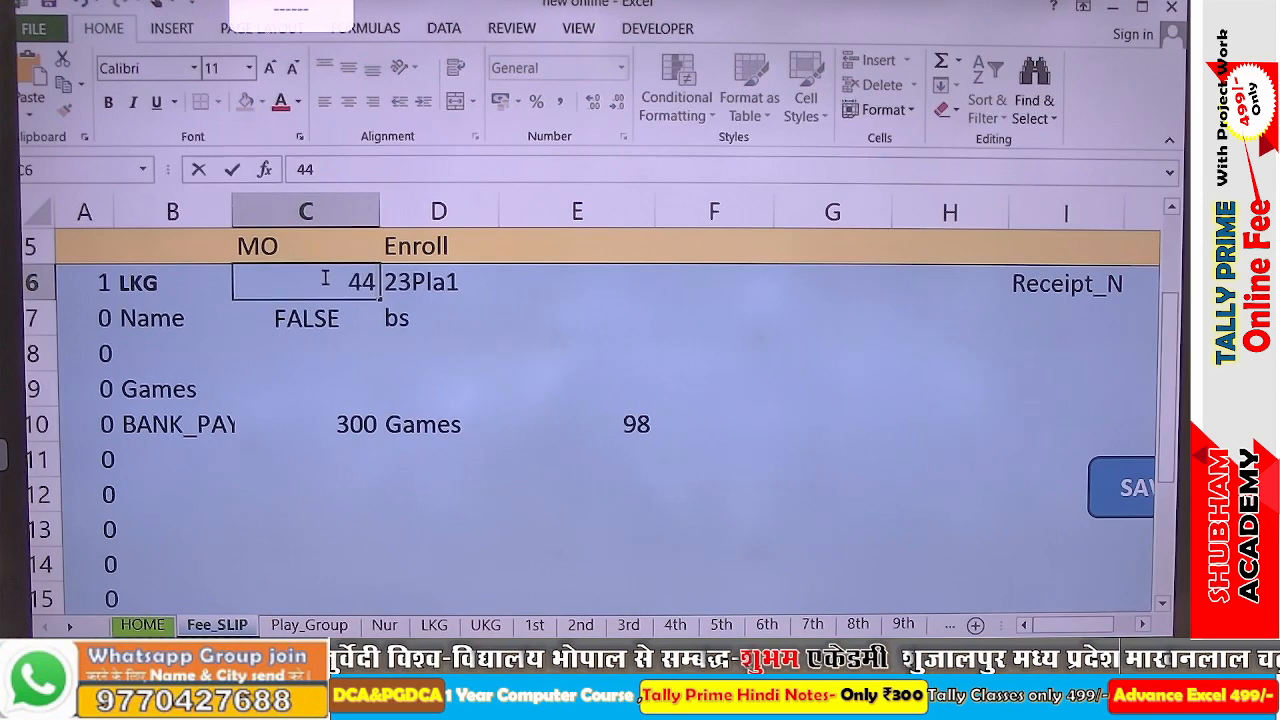
{"action": "key", "text": "Return"}
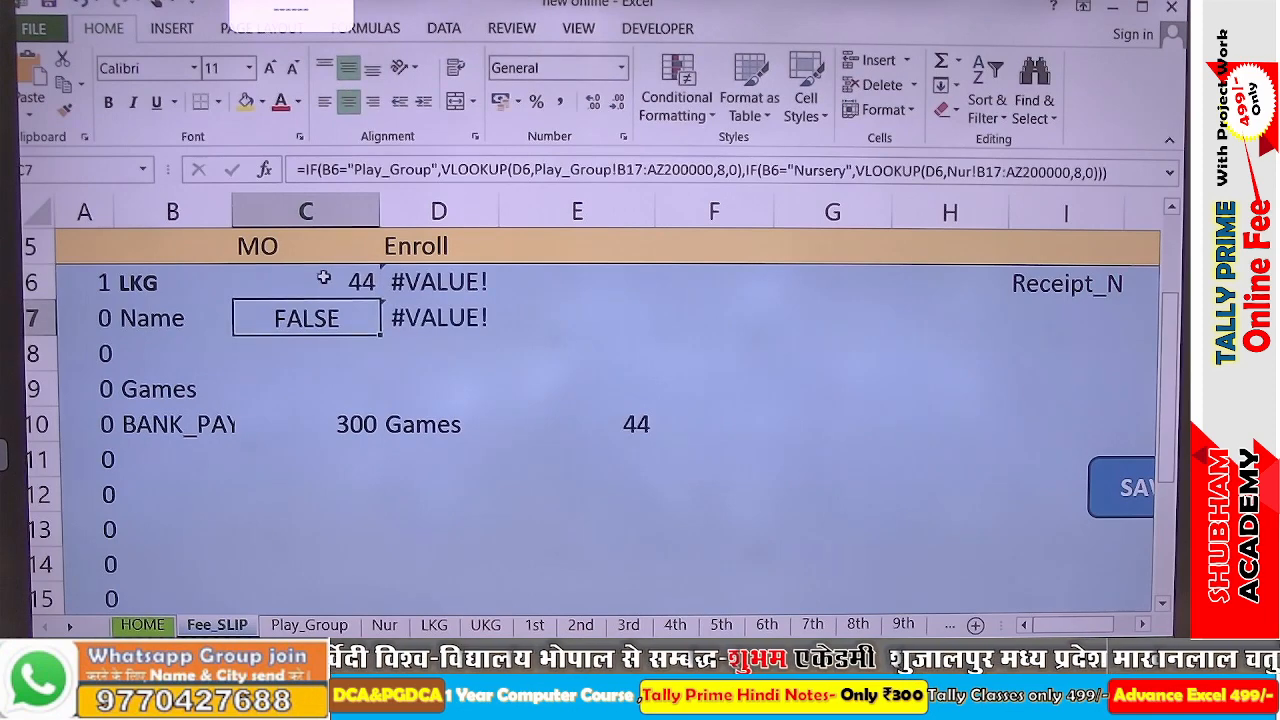
Choose 7th as the class in cell B6 and check the MO entry and Enroll formula beside it
{"action": "left_click", "coordinate": [155, 281]}
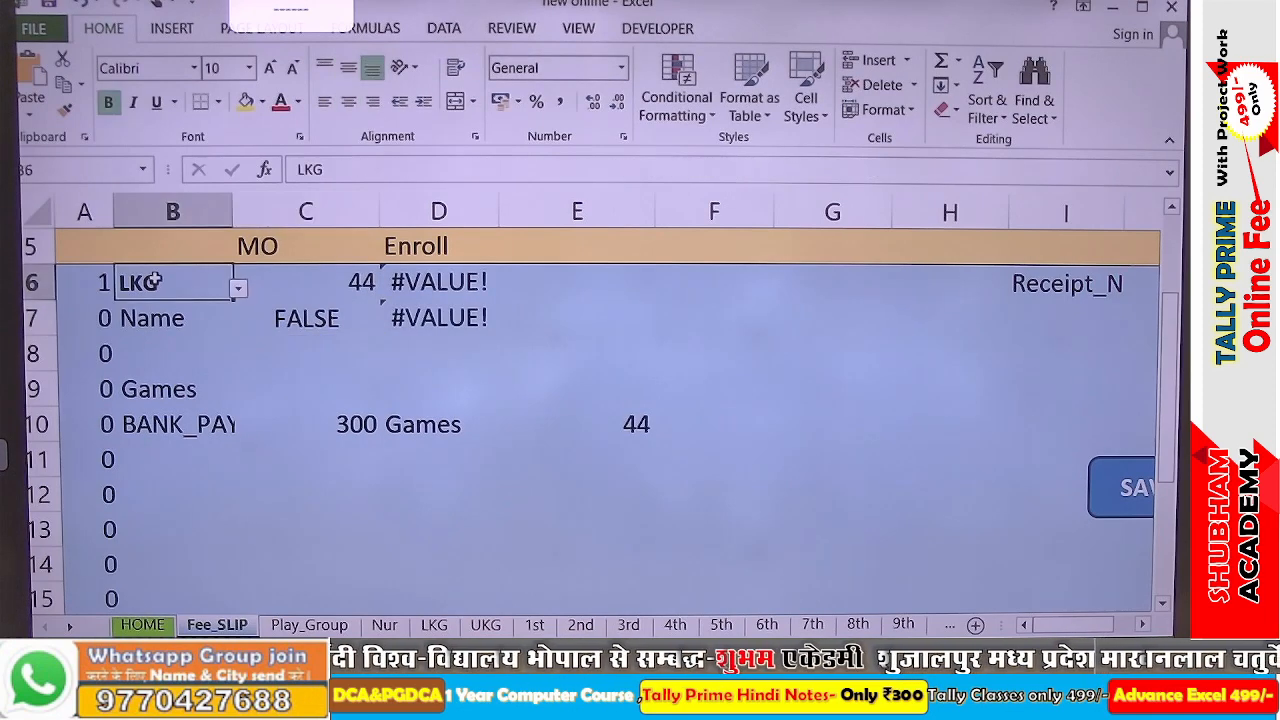
{"action": "left_click", "coordinate": [237, 289]}
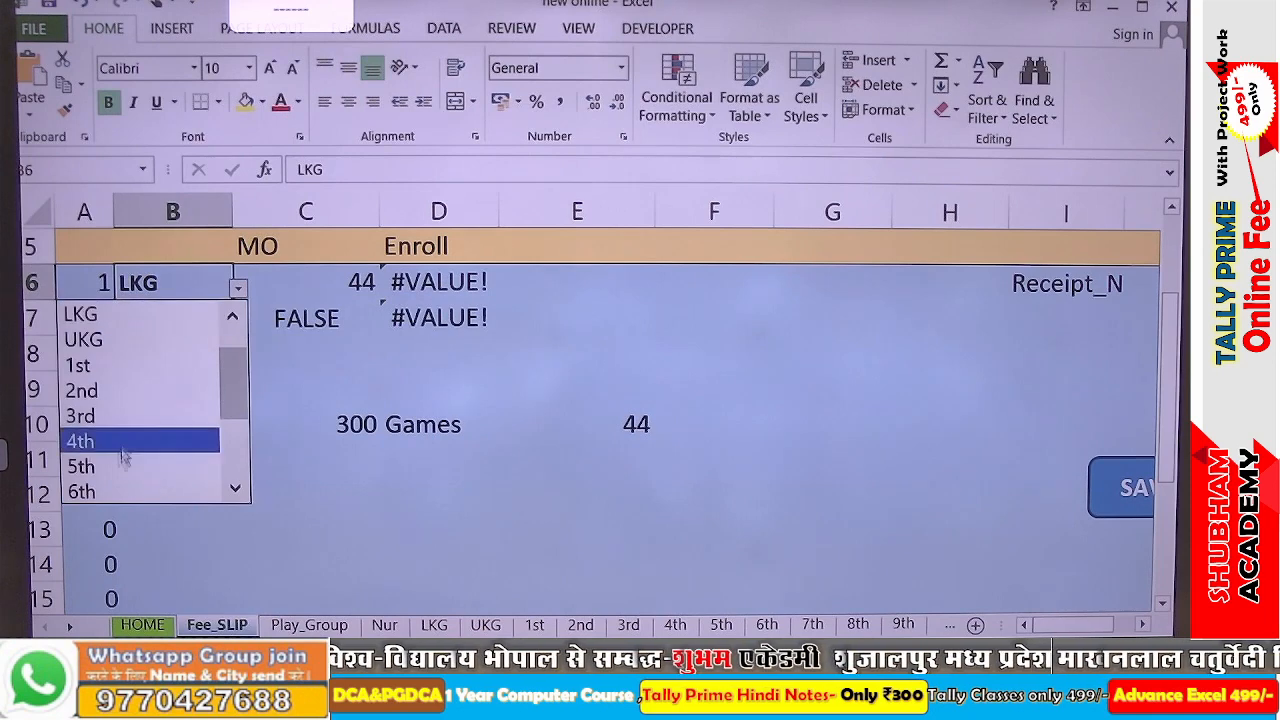
{"action": "left_click", "coordinate": [234, 489]}
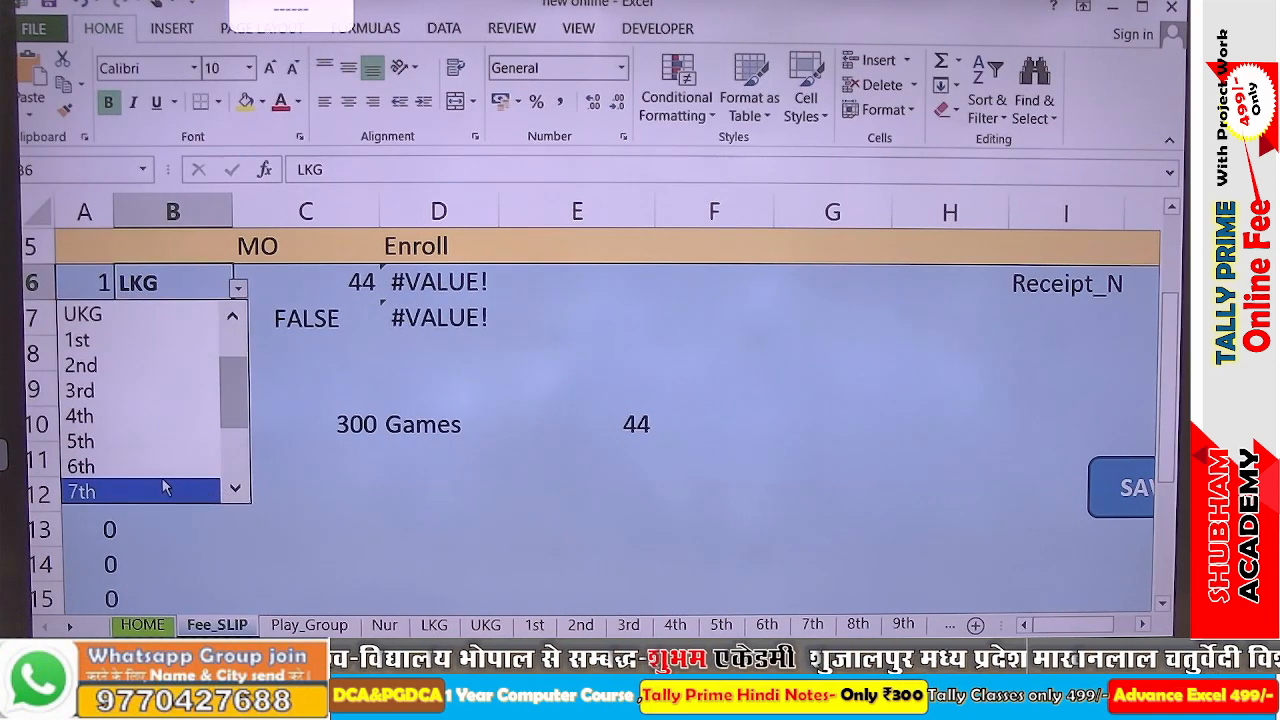
{"action": "left_click", "coordinate": [167, 490]}
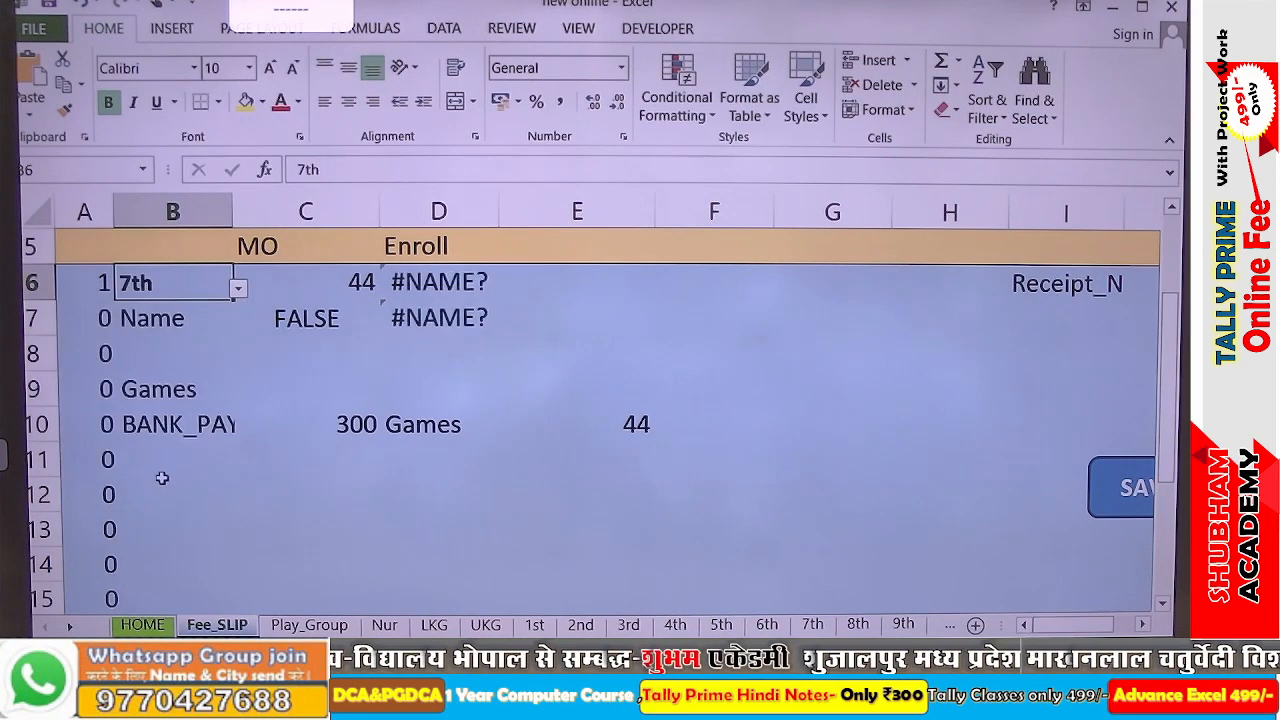
{"action": "left_click", "coordinate": [360, 282]}
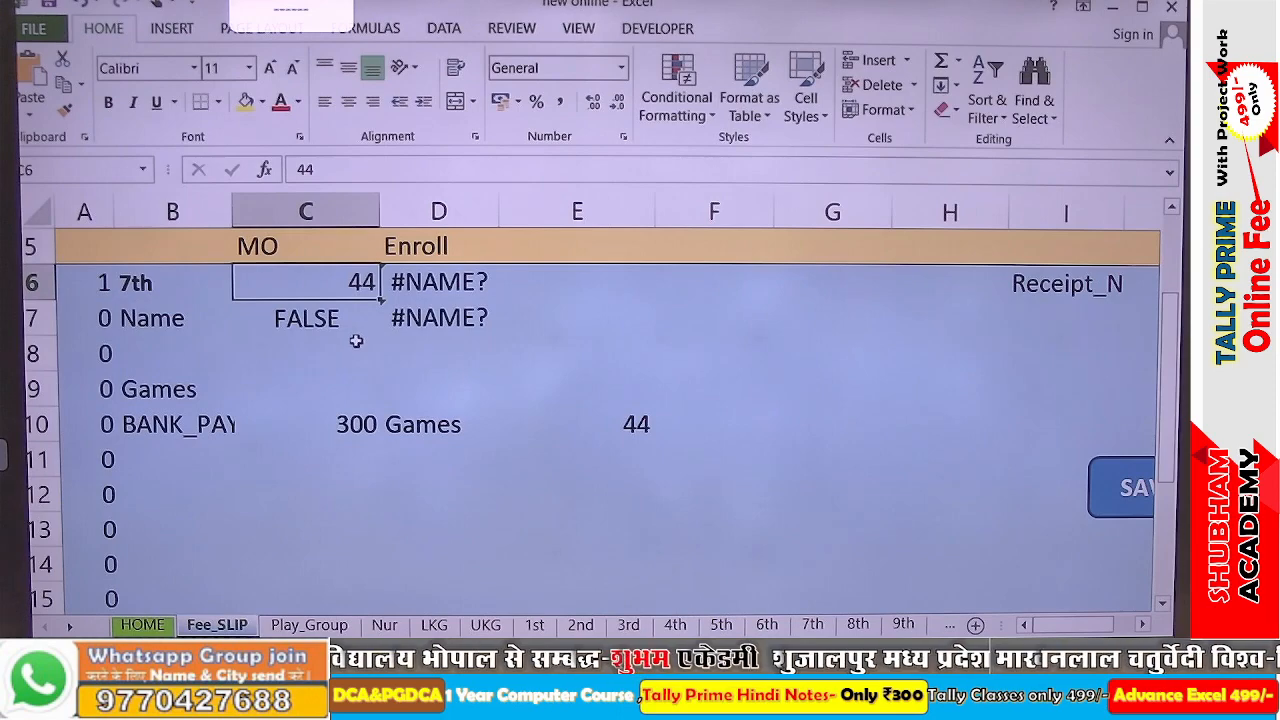
{"action": "left_click", "coordinate": [428, 283]}
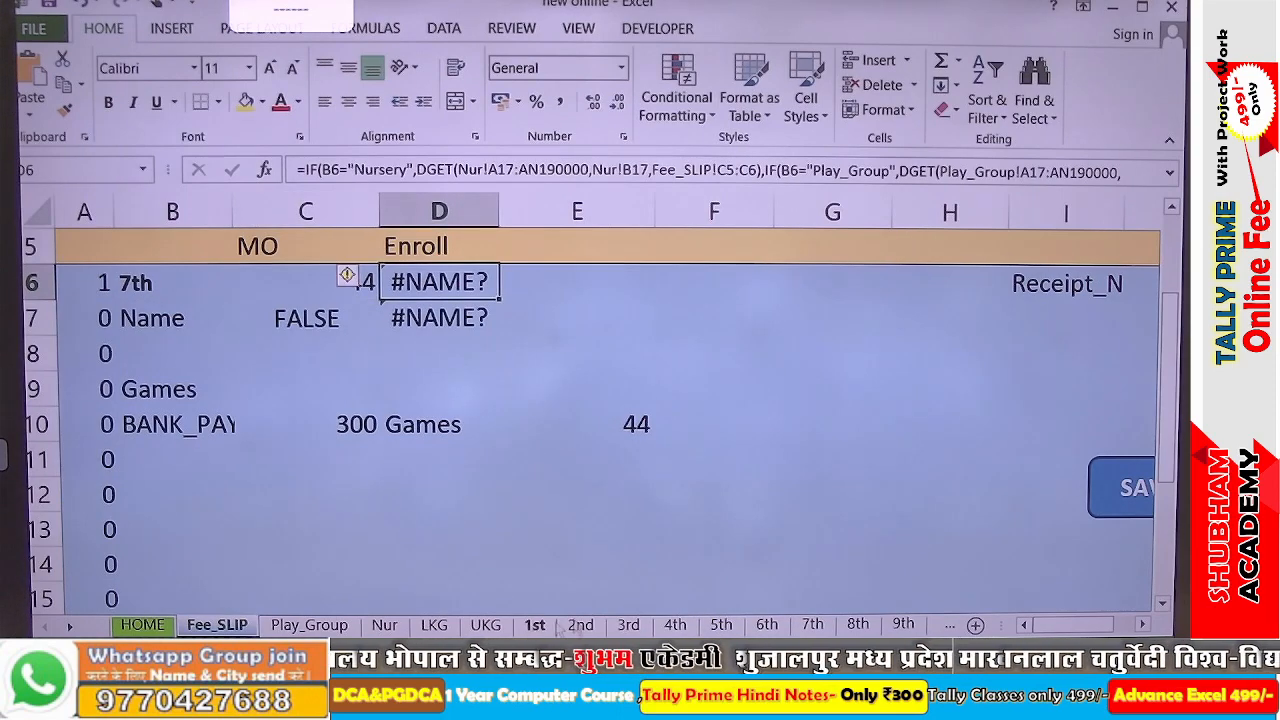
Change the first record's MO on the 7th sheet to 55
{"action": "left_click", "coordinate": [812, 625]}
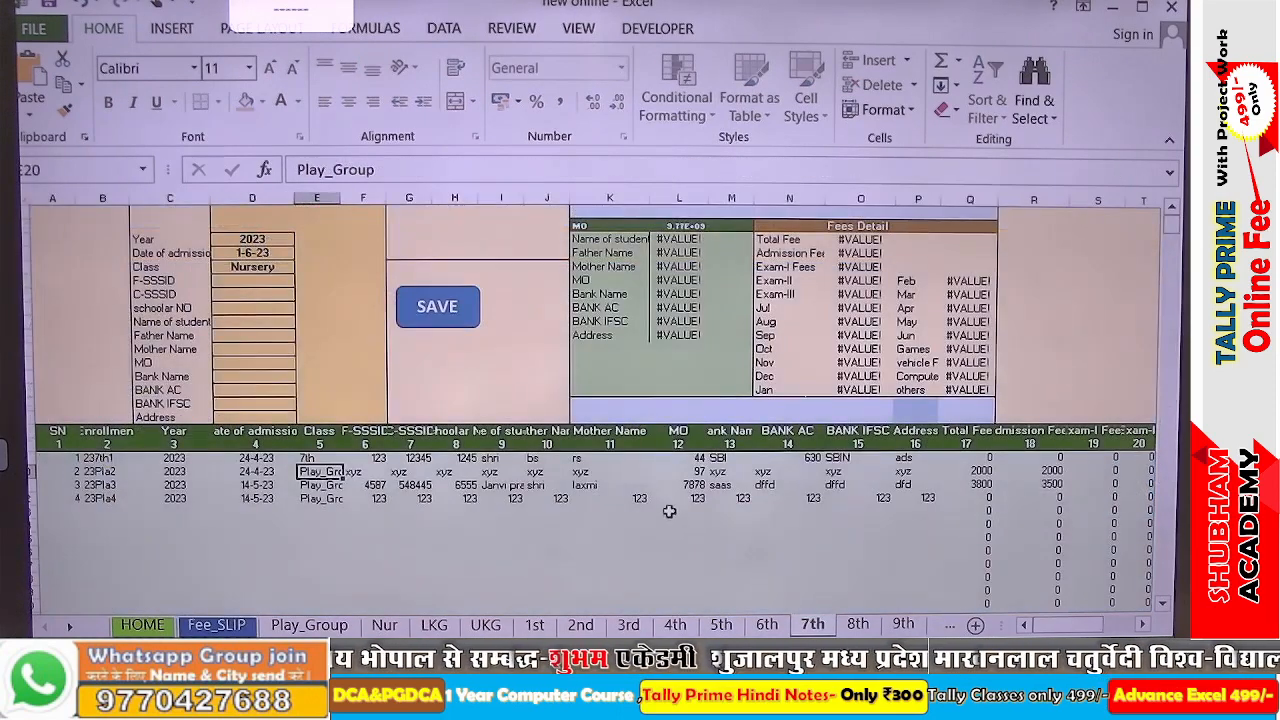
{"action": "left_click", "coordinate": [700, 458]}
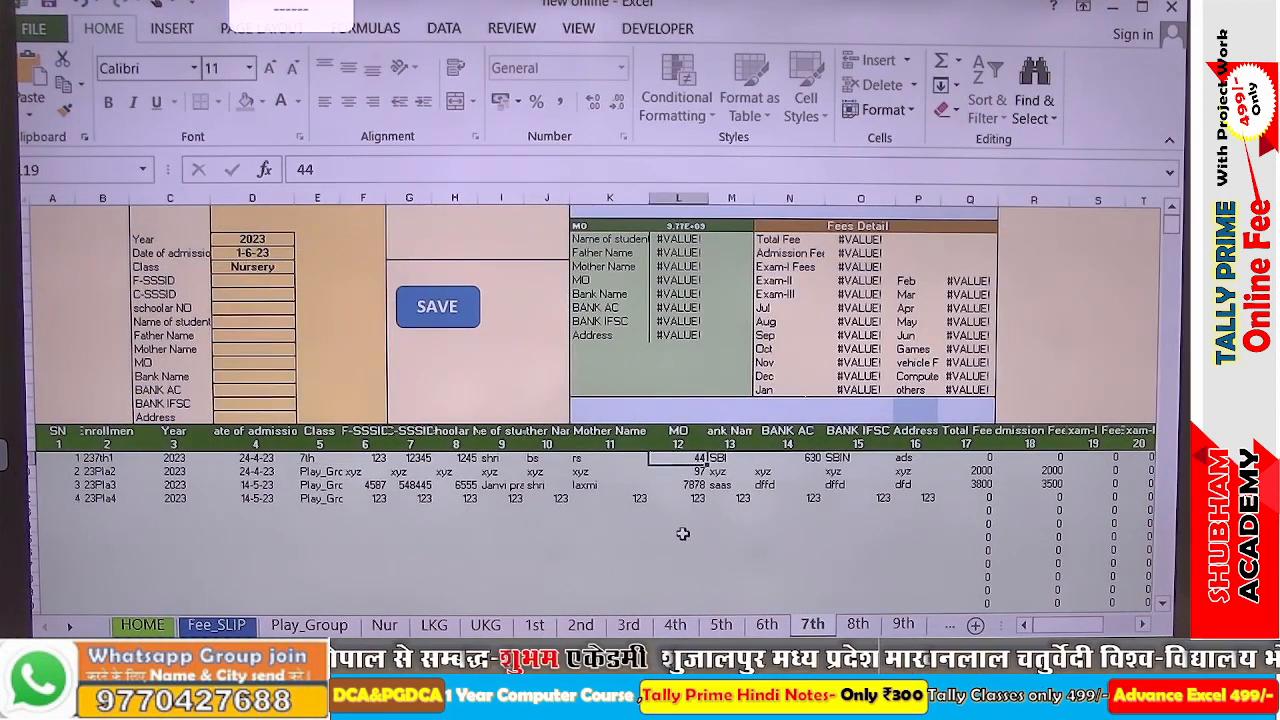
{"action": "type", "text": "55"}
{"action": "key", "text": "Return"}
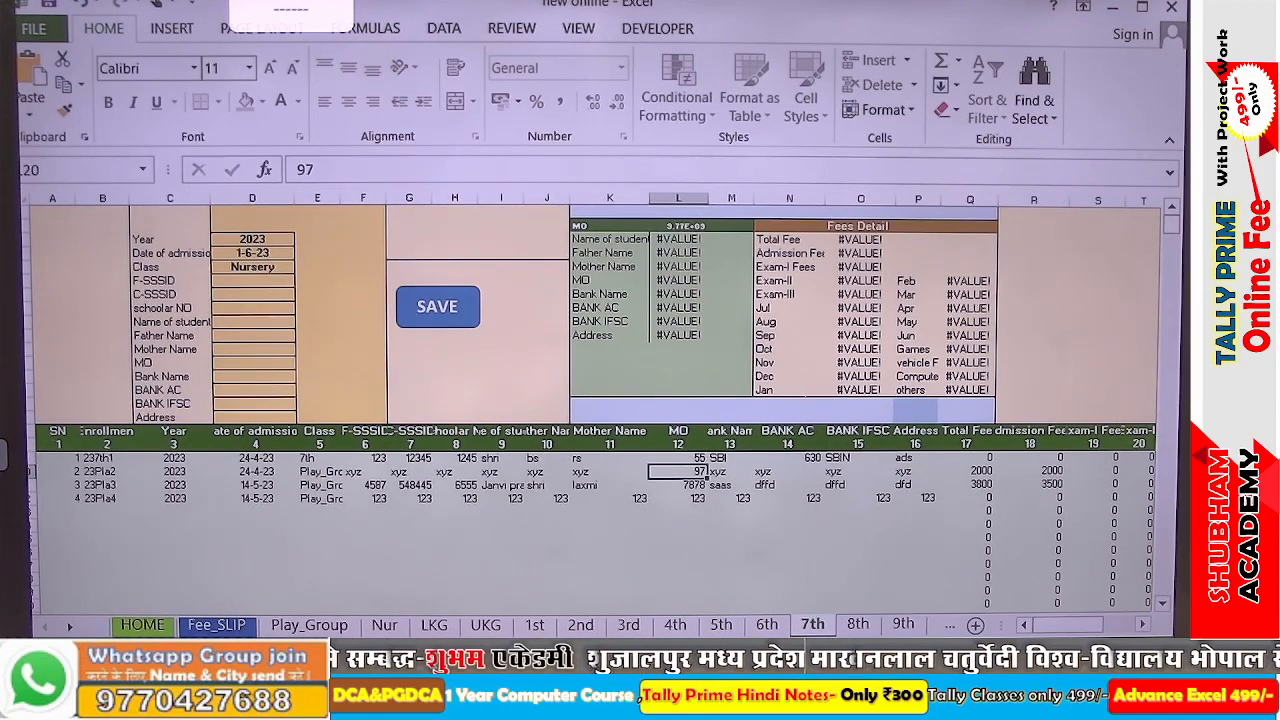
In Fee_SLIP cell D6, set the field argument of the 7th-class DGET to Play_Group!B17
{"action": "left_click", "coordinate": [217, 625]}
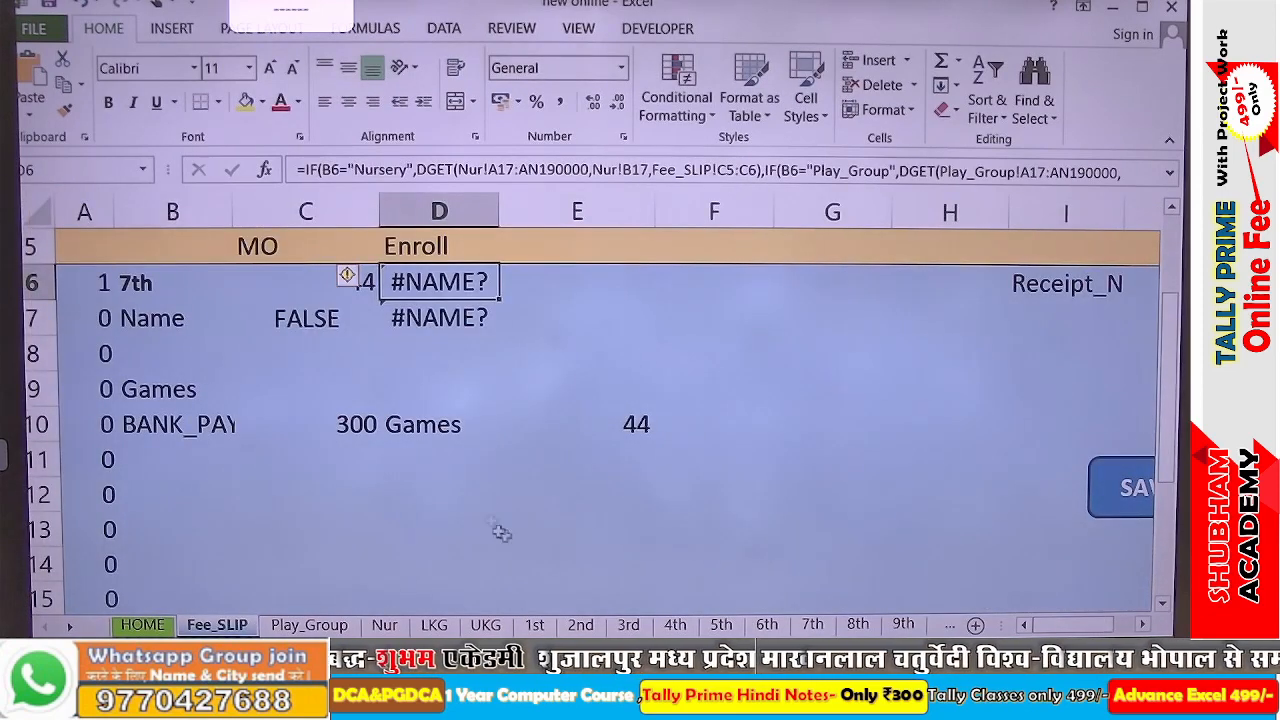
{"action": "double_click", "coordinate": [447, 283]}
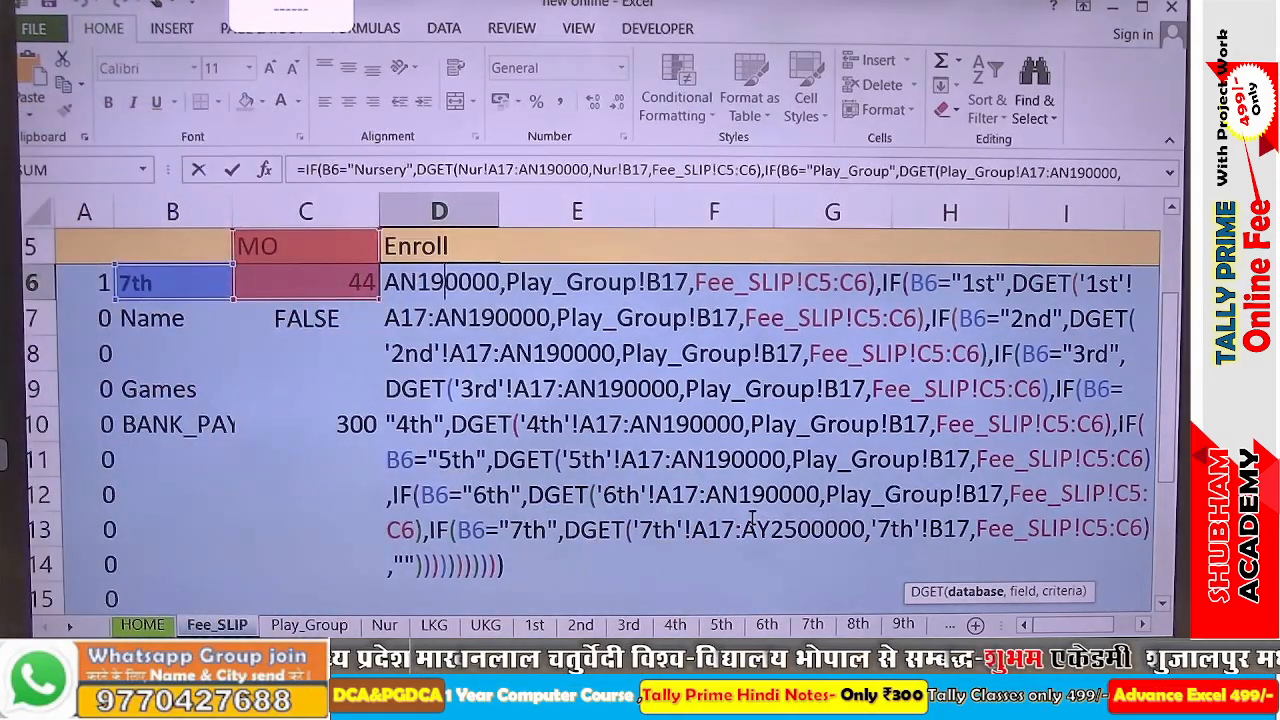
{"action": "left_click", "coordinate": [875, 530]}
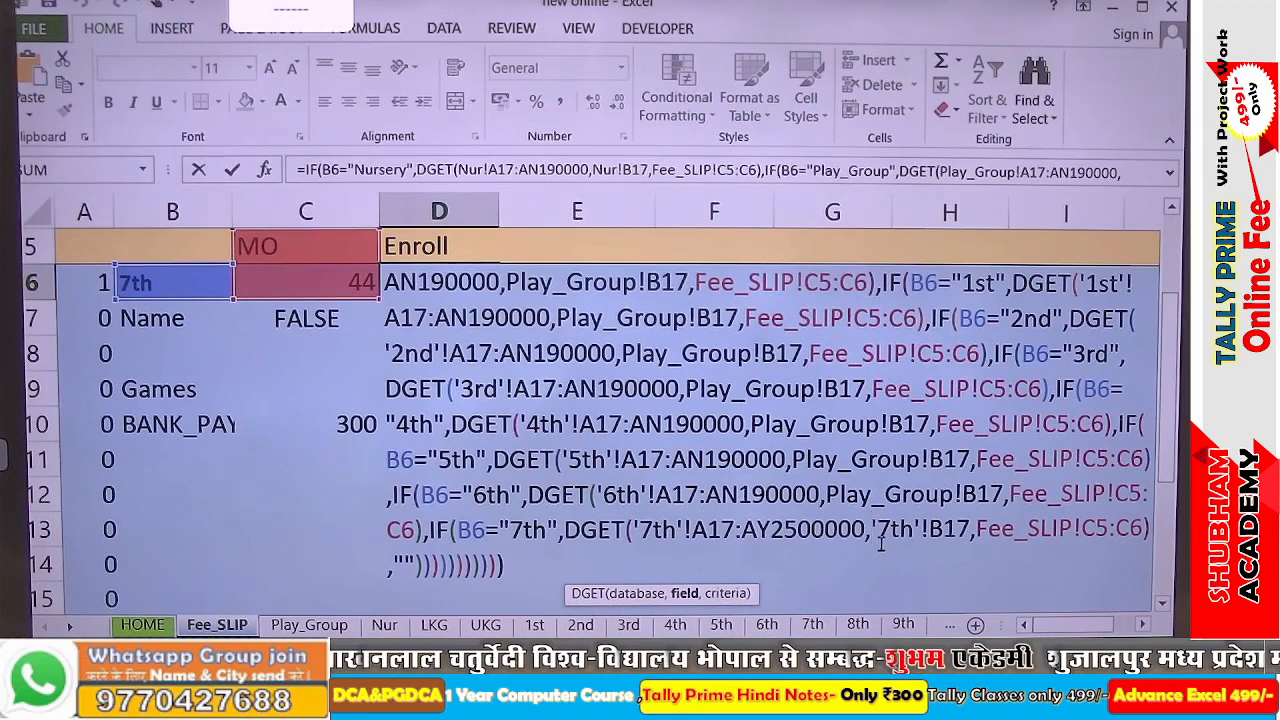
{"action": "key", "text": "Delete"}
{"action": "key", "text": "Delete"}
{"action": "key", "text": "Delete"}
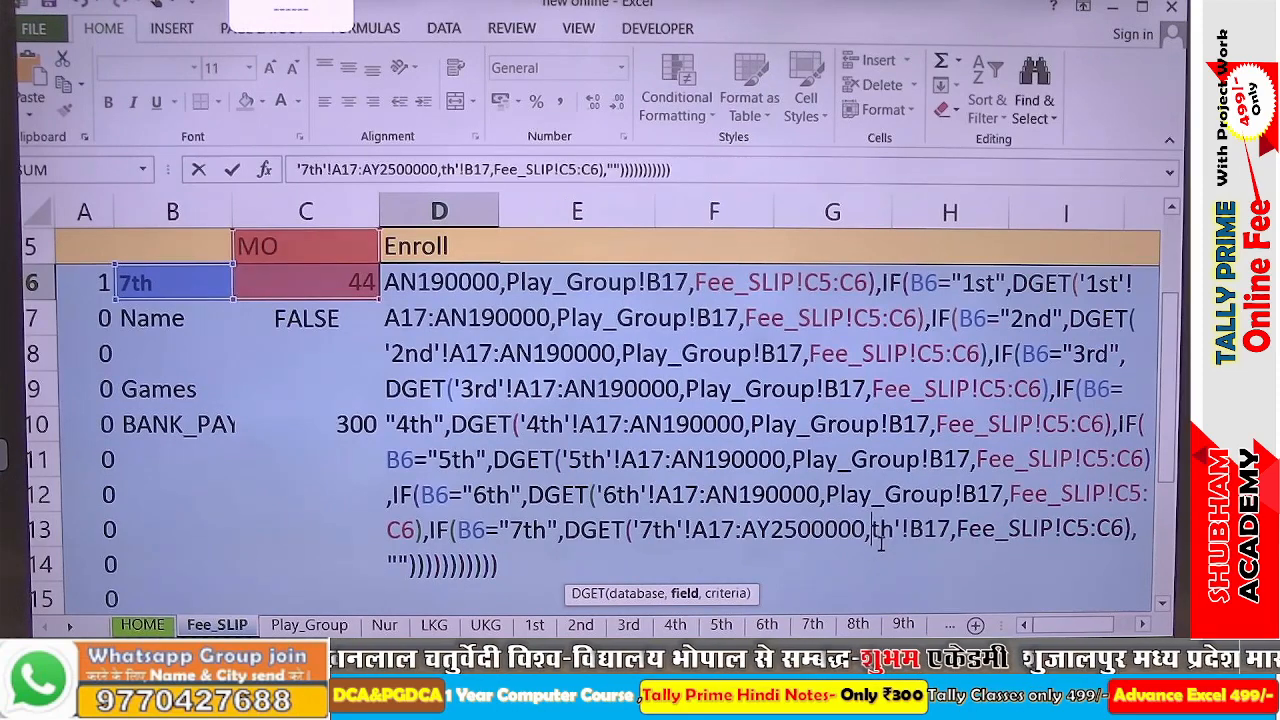
{"action": "key", "text": "Delete"}
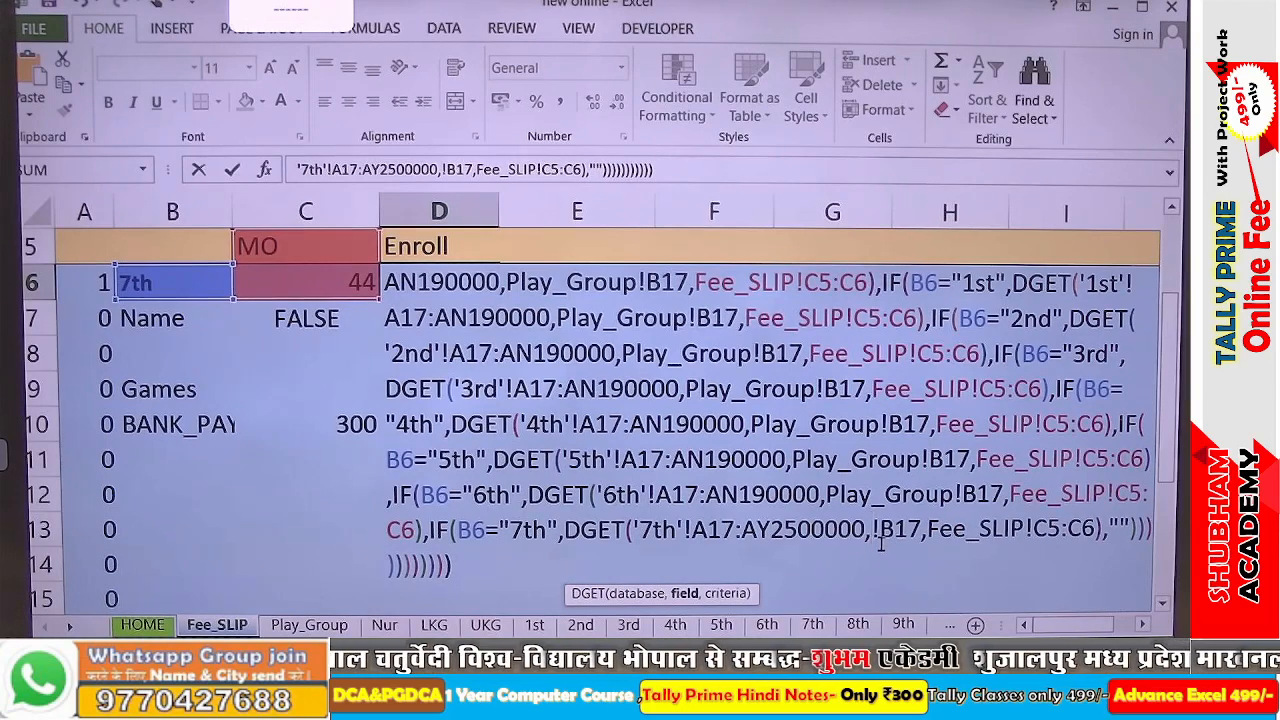
{"action": "key", "text": "Delete"}
{"action": "key", "text": "Delete"}
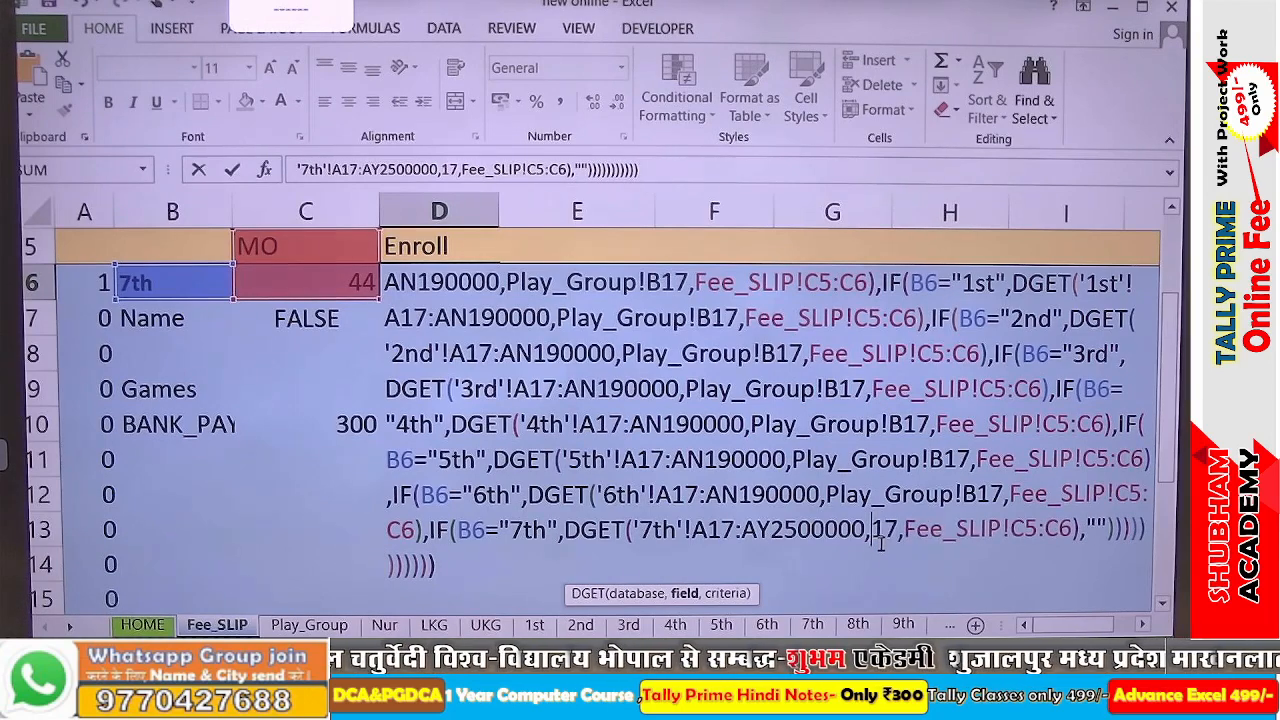
{"action": "key", "text": "Delete"}
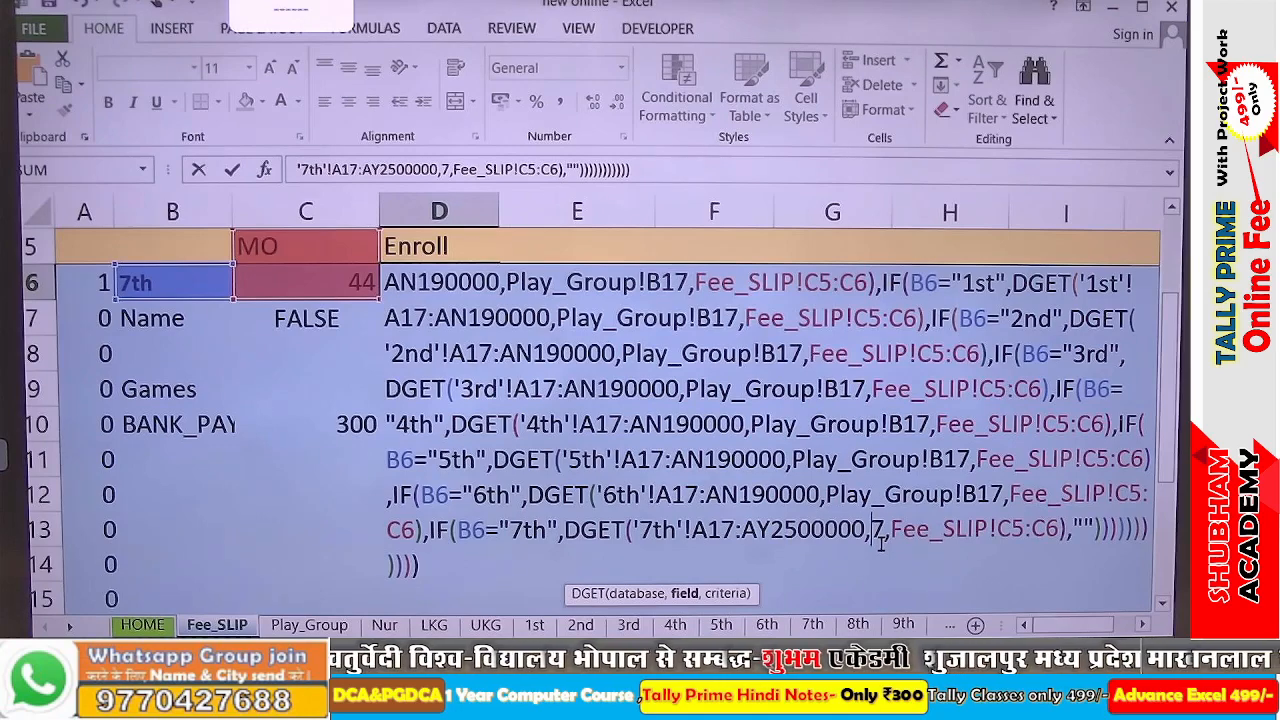
{"action": "key", "text": "Delete"}
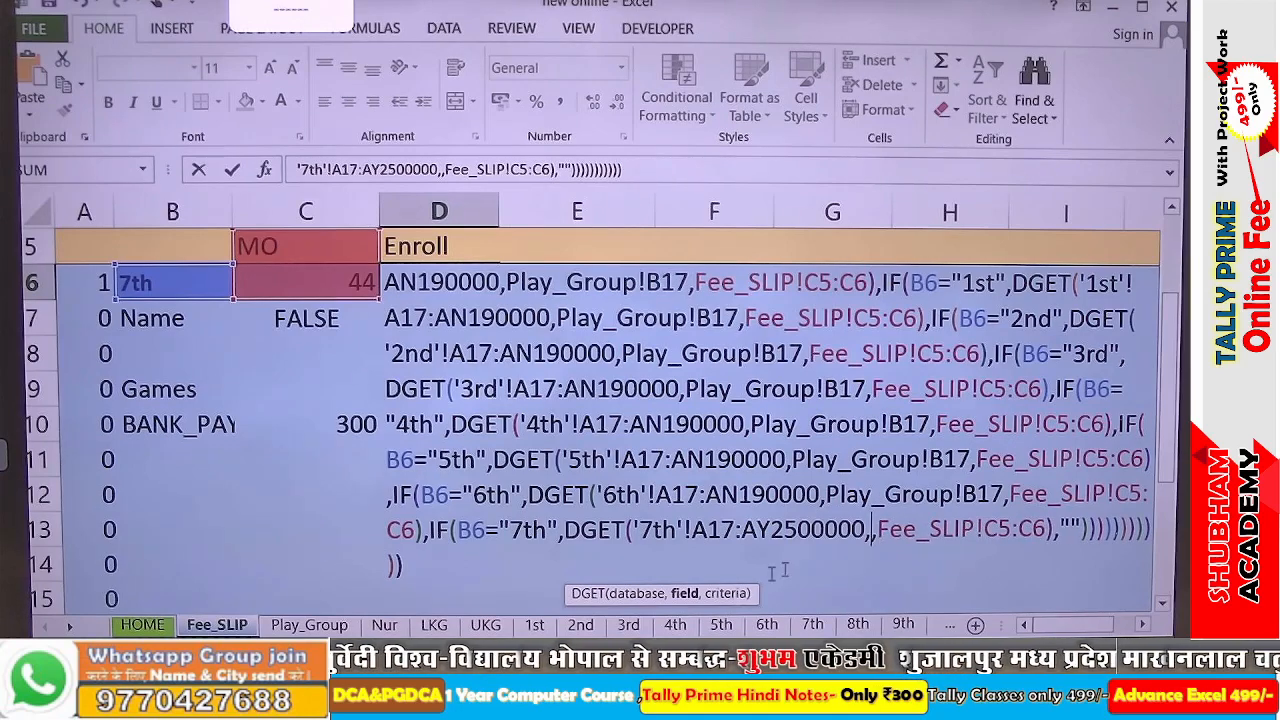
{"action": "left_click", "coordinate": [329, 625]}
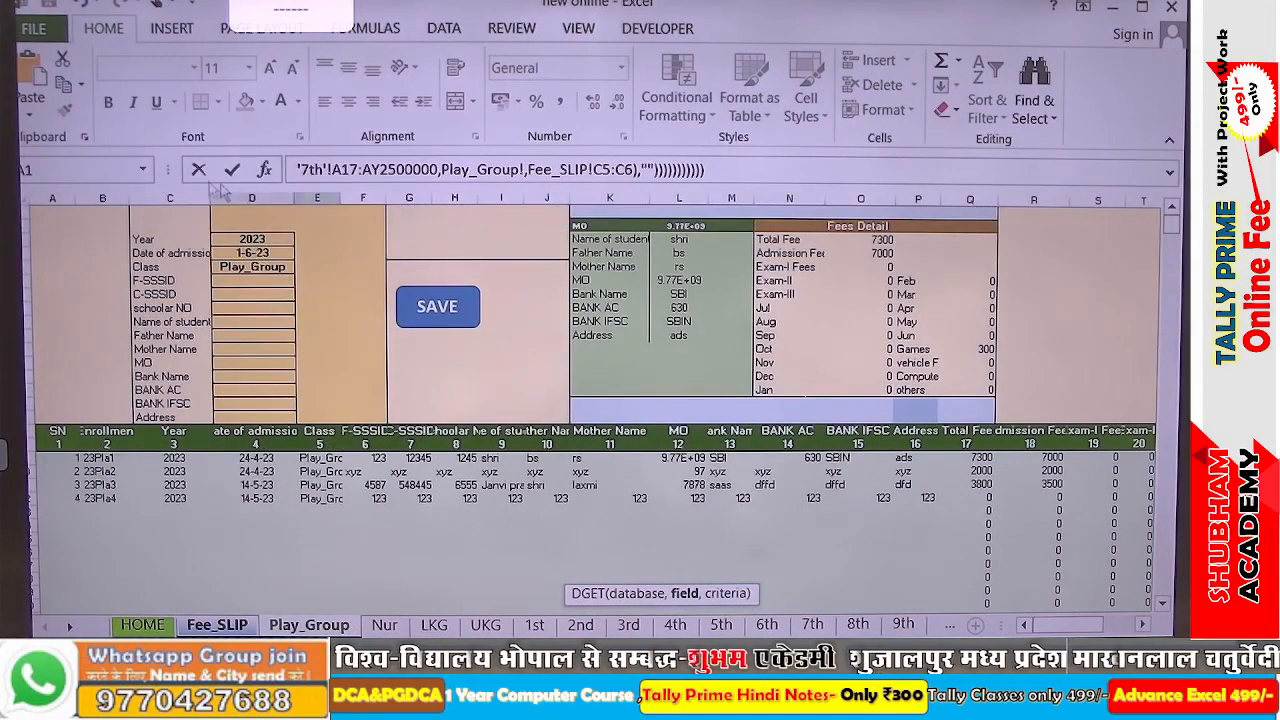
{"action": "left_click", "coordinate": [86, 433]}
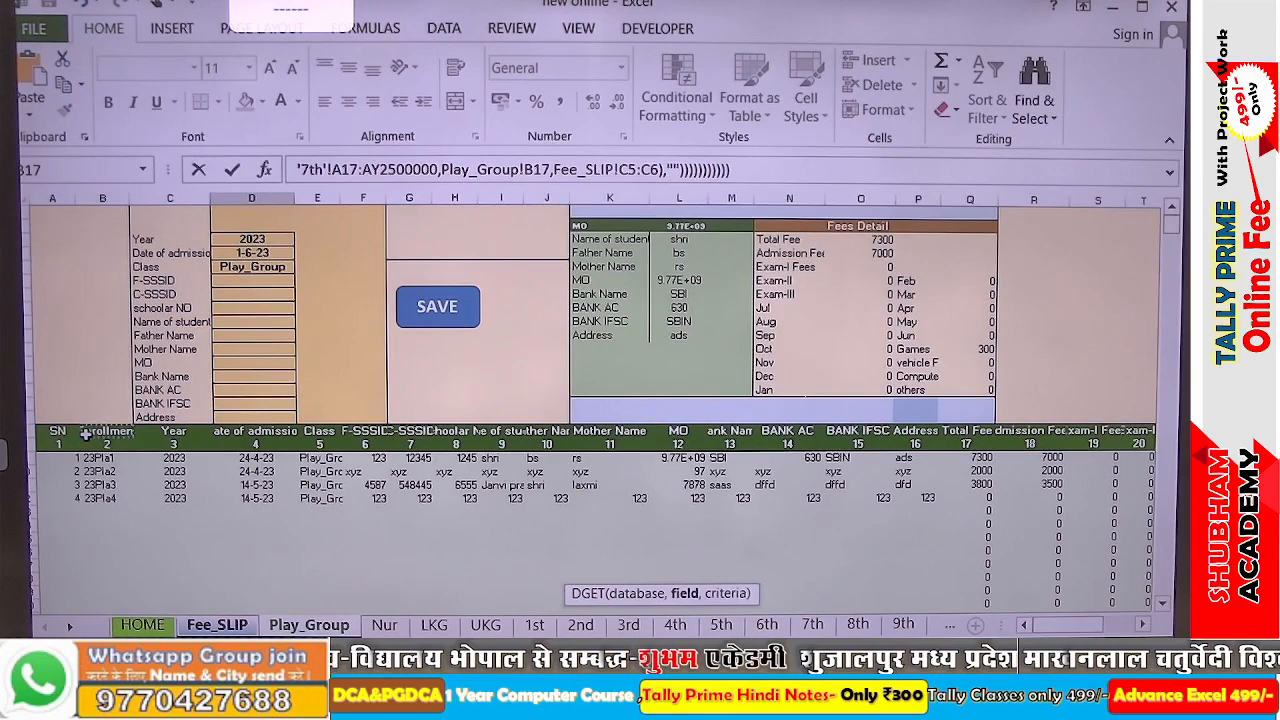
{"action": "key", "text": "Return"}
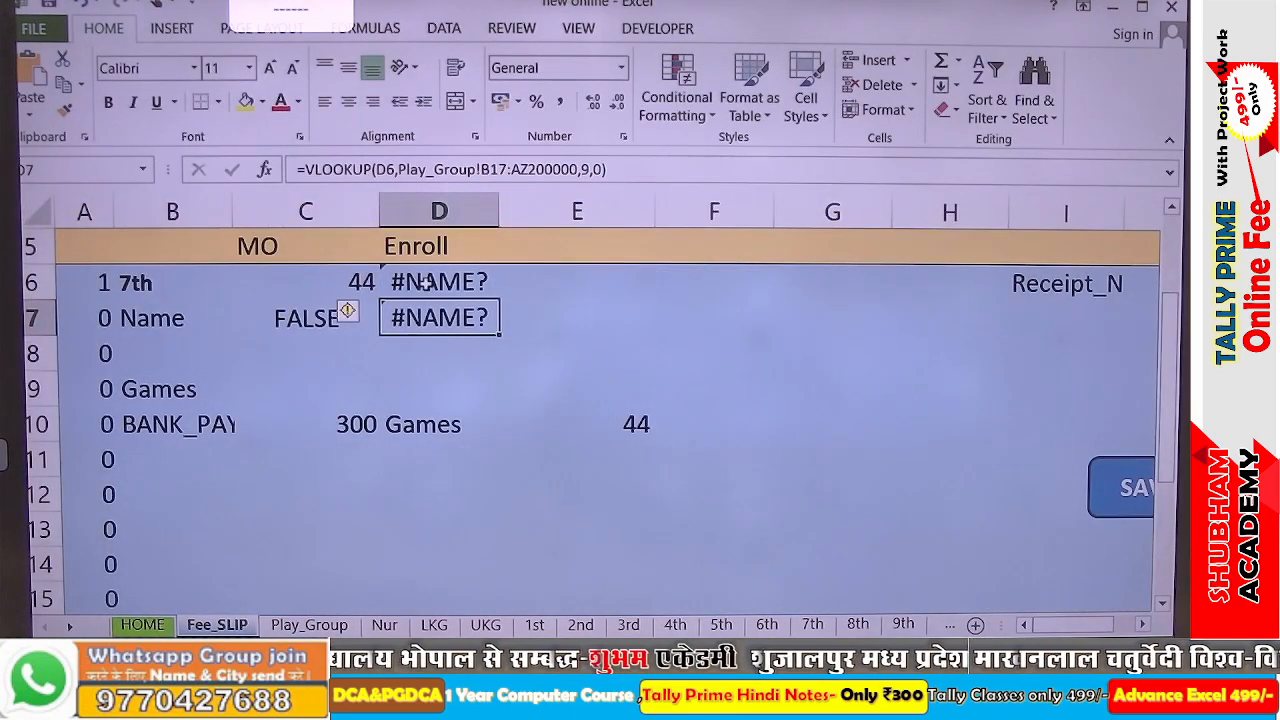
Remove the empty-text fallback argument ("") after the 7th-class DGET in the D6 formula
{"action": "double_click", "coordinate": [424, 290]}
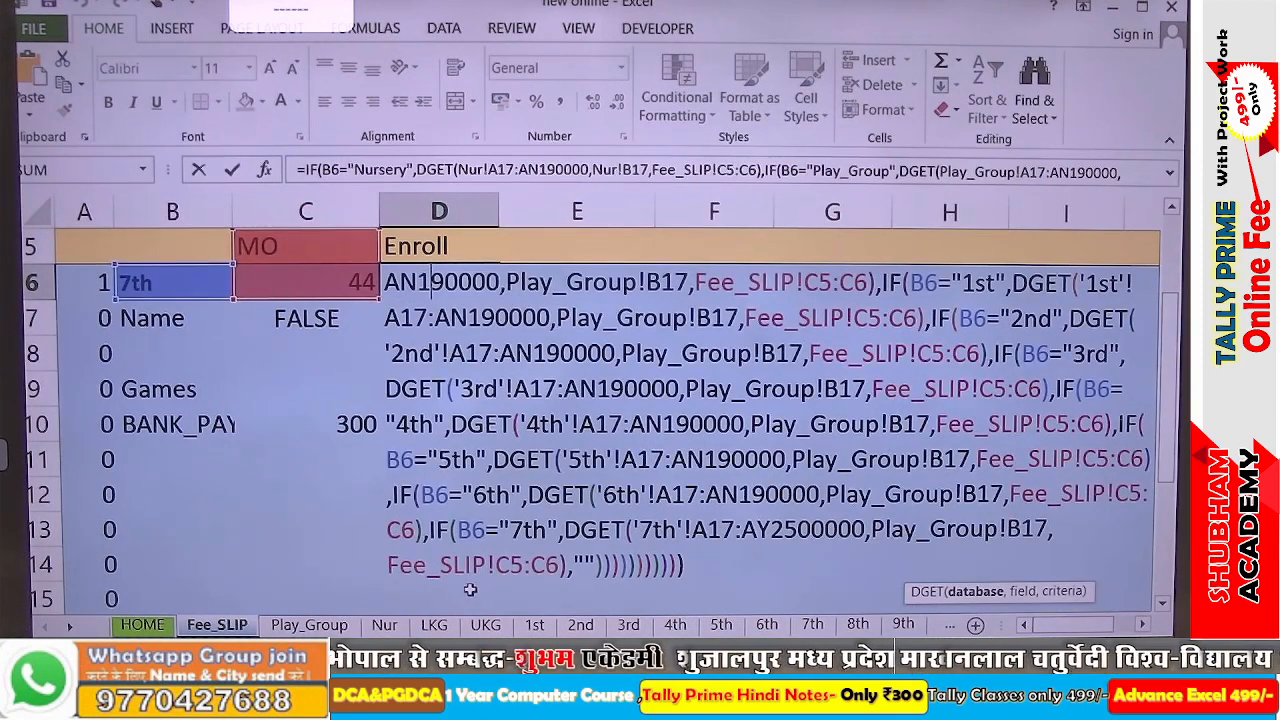
{"action": "left_click", "coordinate": [567, 567]}
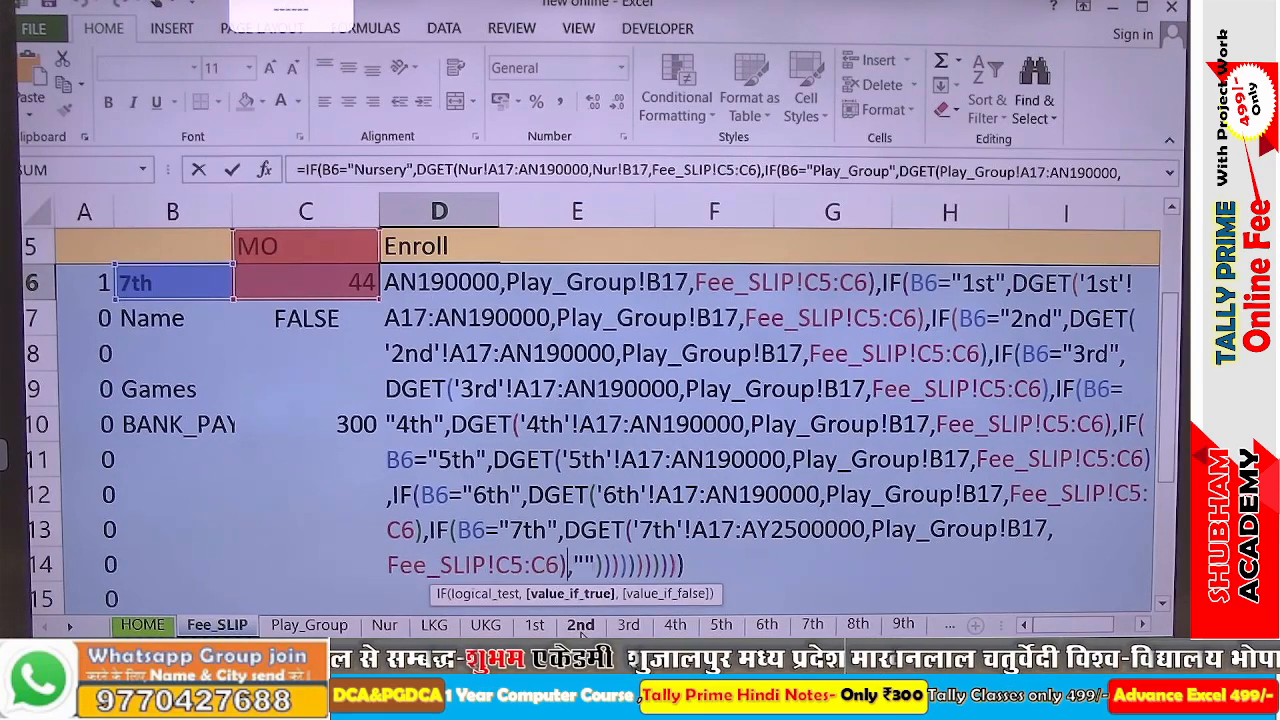
{"action": "key", "text": "Delete"}
{"action": "key", "text": "Delete"}
{"action": "key", "text": "Delete"}
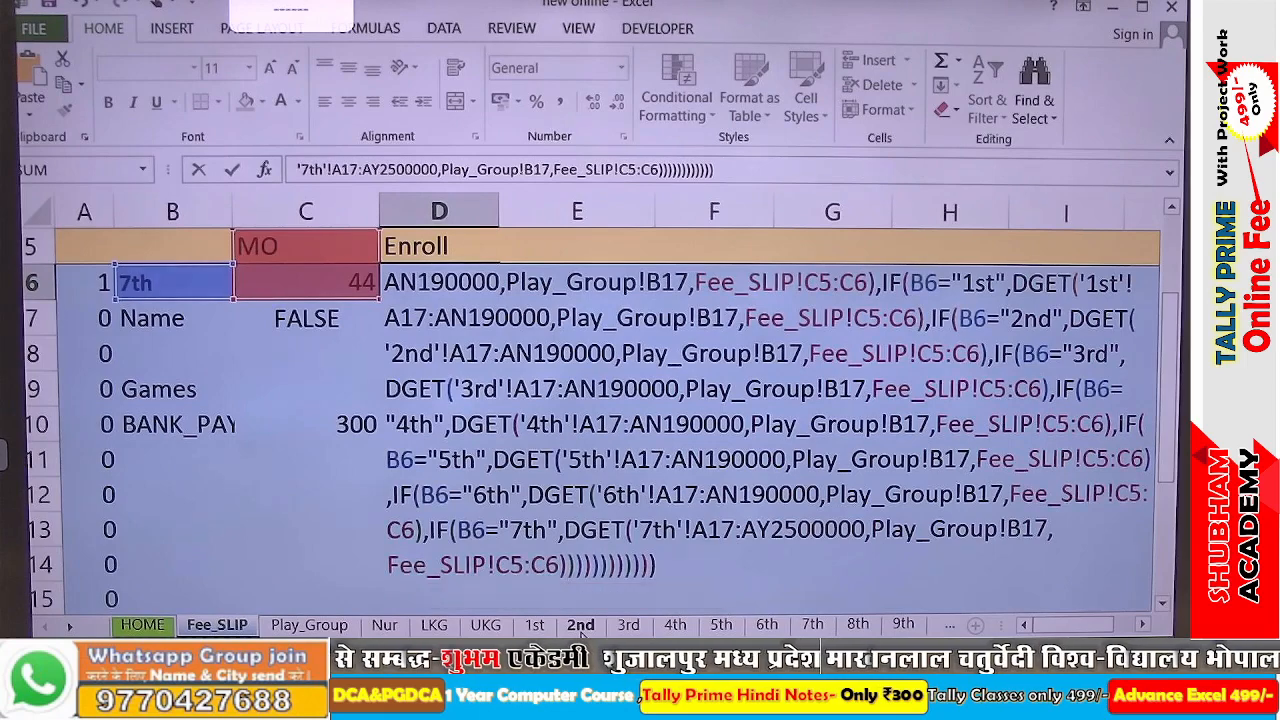
{"action": "key", "text": "Return"}
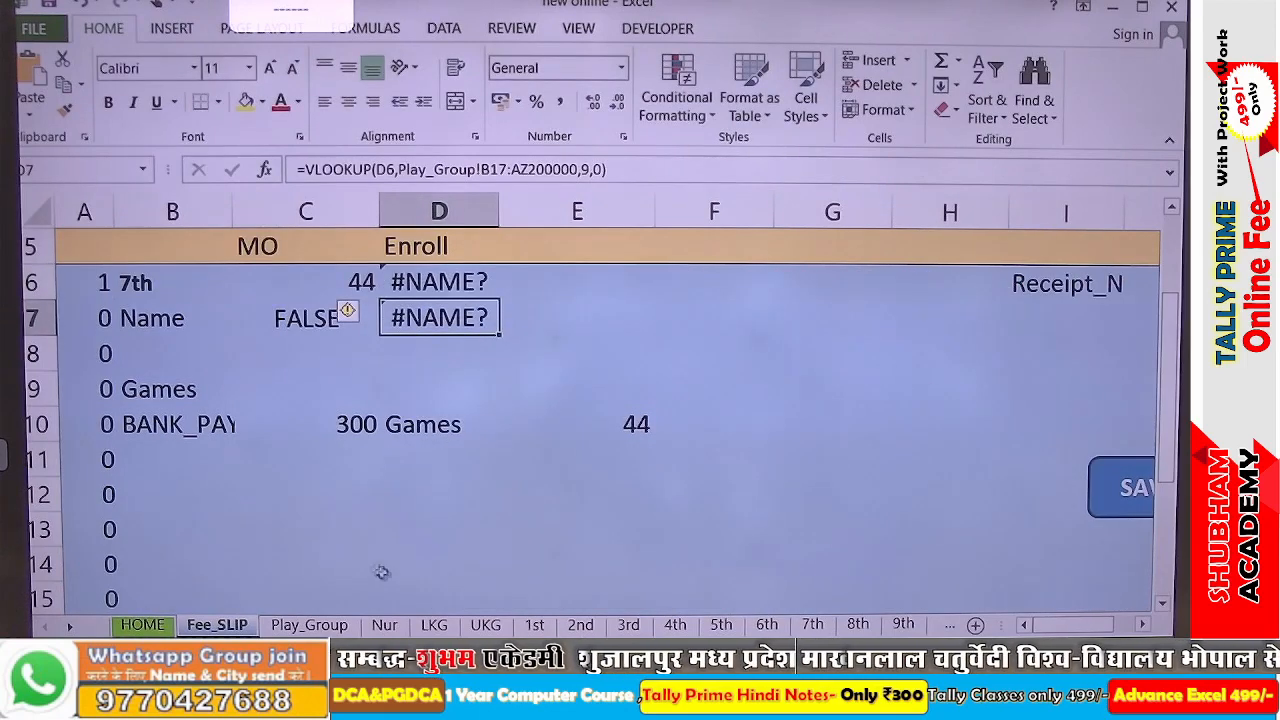
Set the database range of the 7th-class DGET in D6 to '7th'!A17:AN190000
{"action": "left_click", "coordinate": [440, 278]}
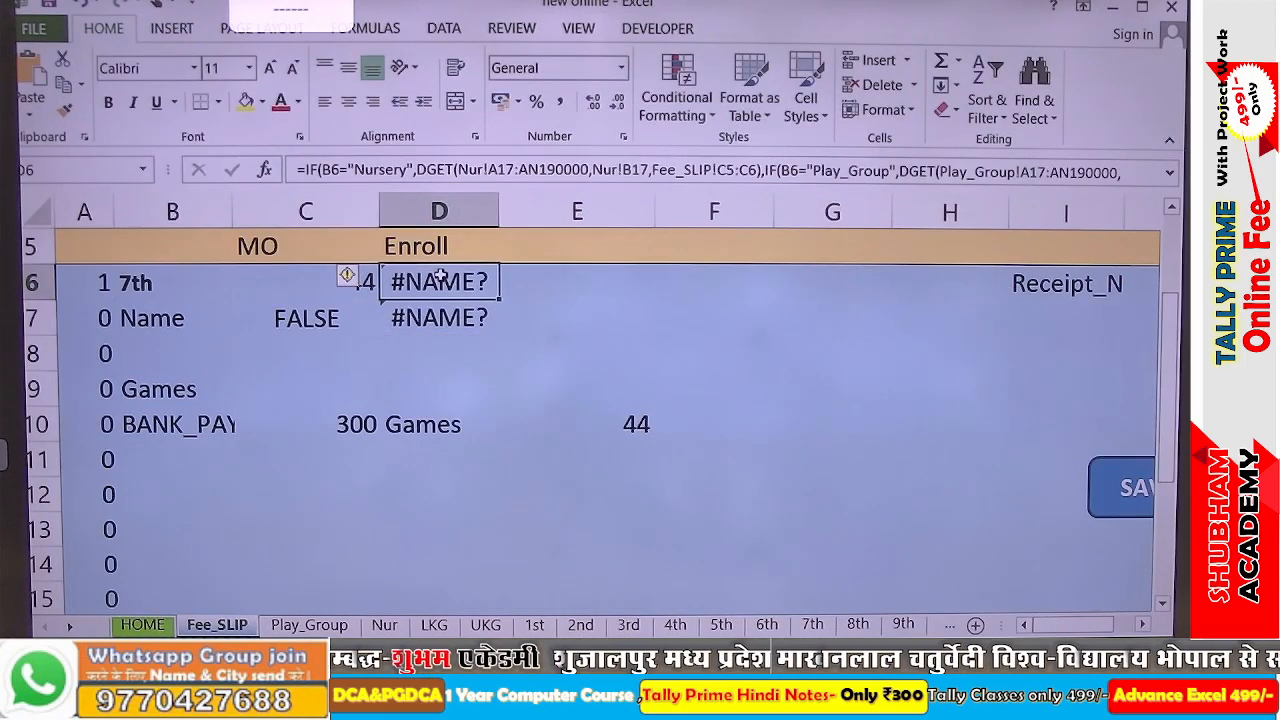
{"action": "left_click", "coordinate": [130, 280]}
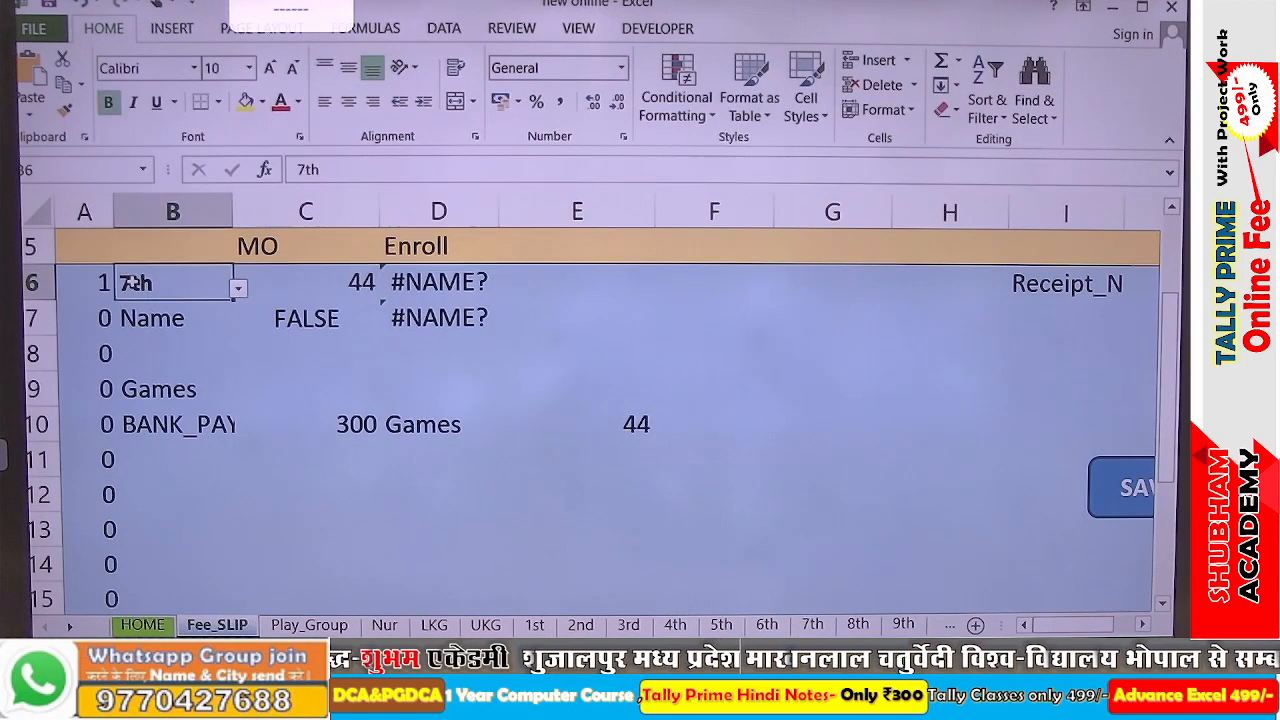
{"action": "left_click", "coordinate": [440, 286]}
{"action": "double_click", "coordinate": [473, 283]}
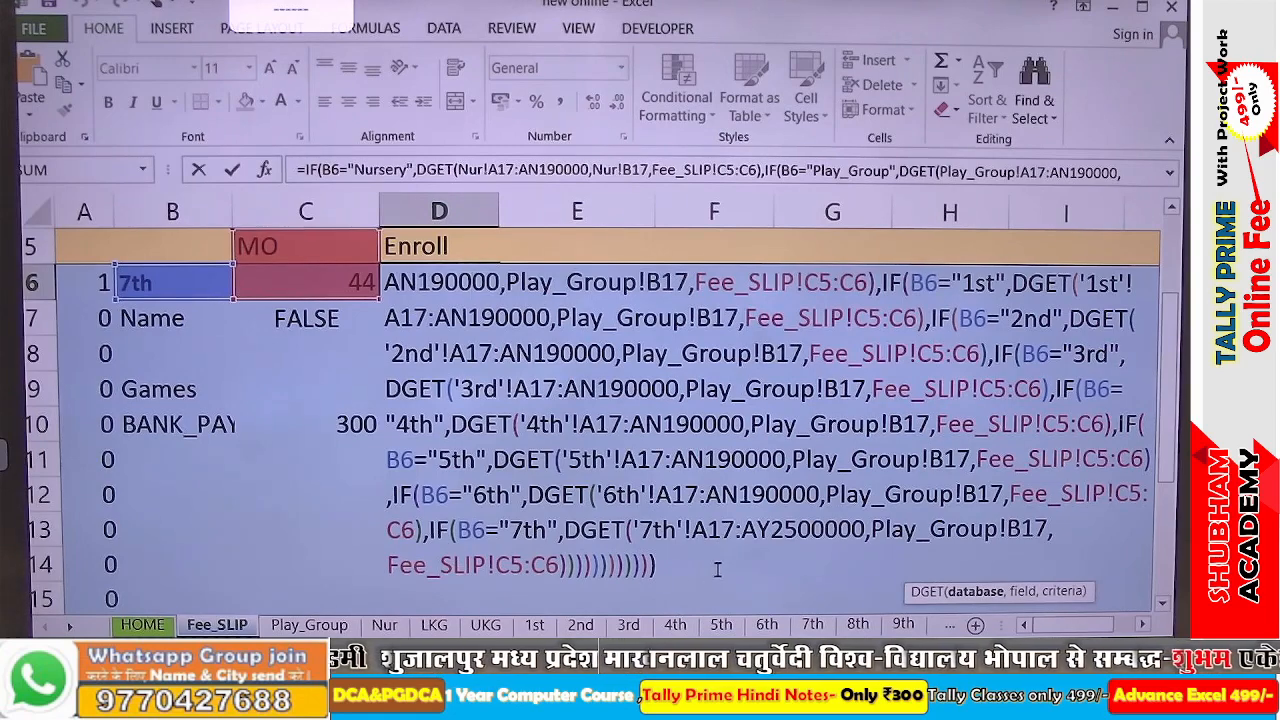
{"action": "left_click", "coordinate": [849, 530]}
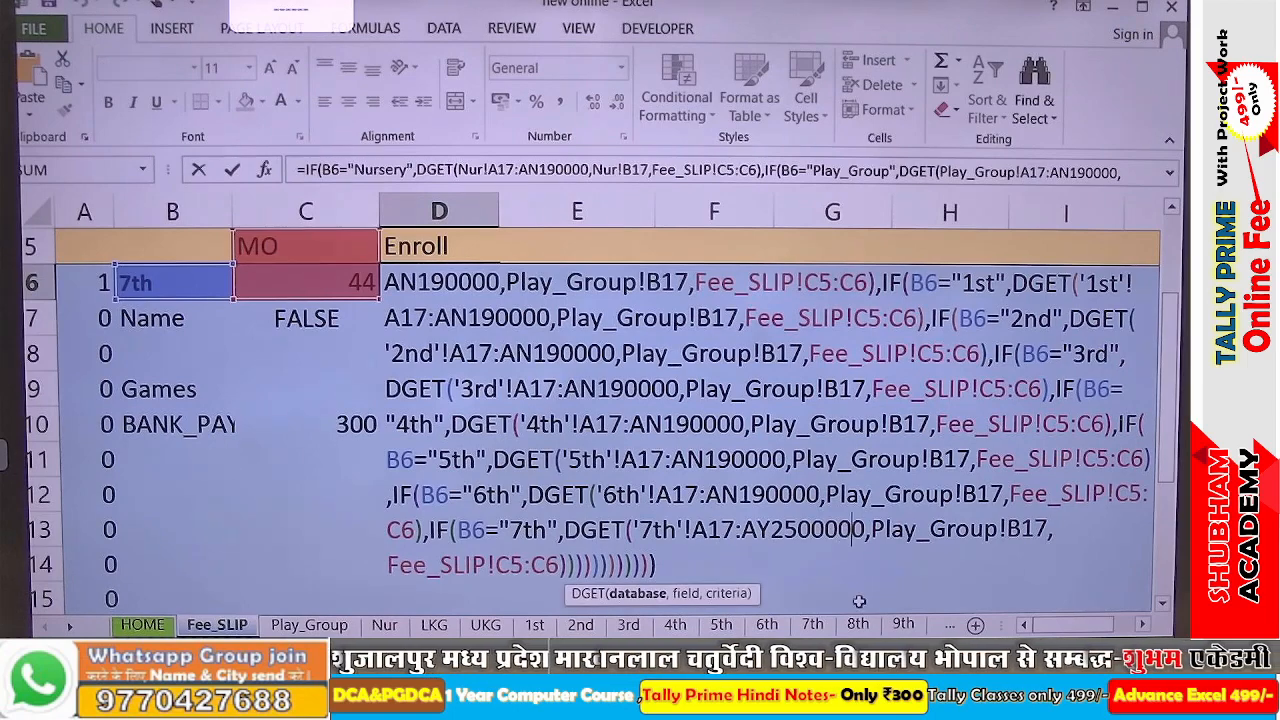
{"action": "key", "text": "Delete"}
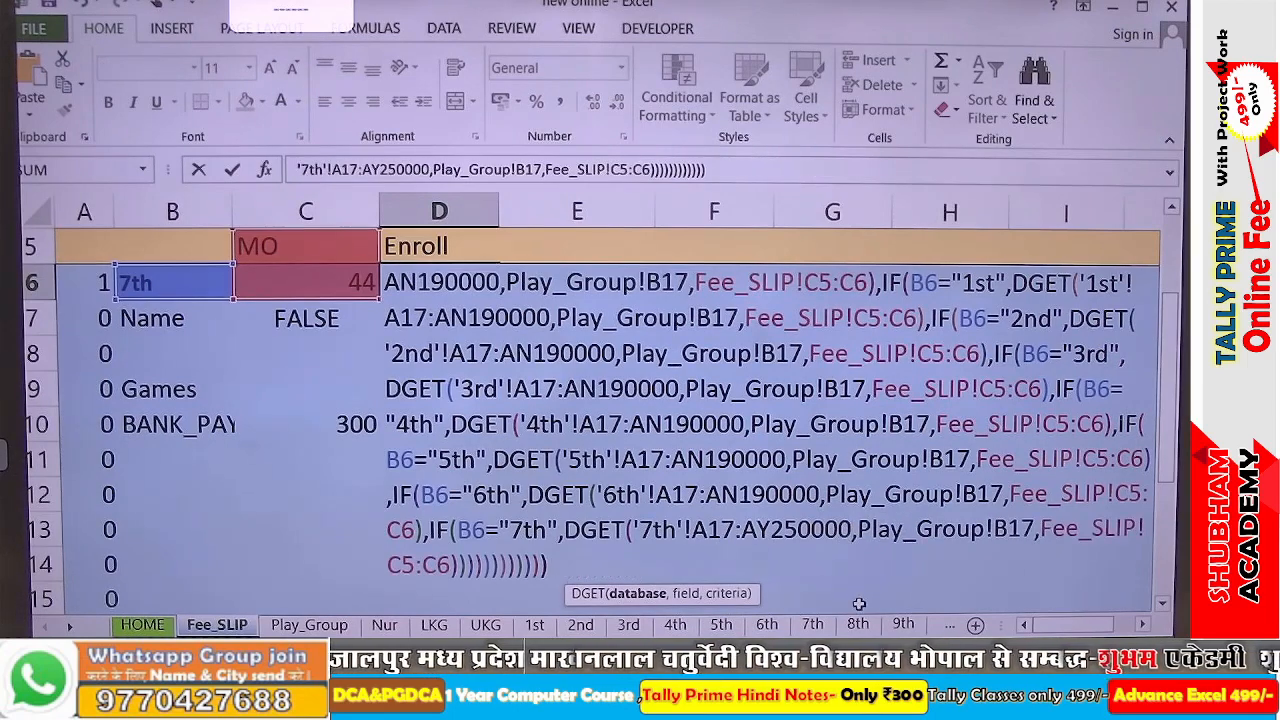
{"action": "key", "text": "BackSpace"}
{"action": "key", "text": "BackSpace"}
{"action": "key", "text": "BackSpace"}
{"action": "key", "text": "BackSpace"}
{"action": "key", "text": "BackSpace"}
{"action": "key", "text": "BackSpace"}
{"action": "key", "text": "BackSpace"}
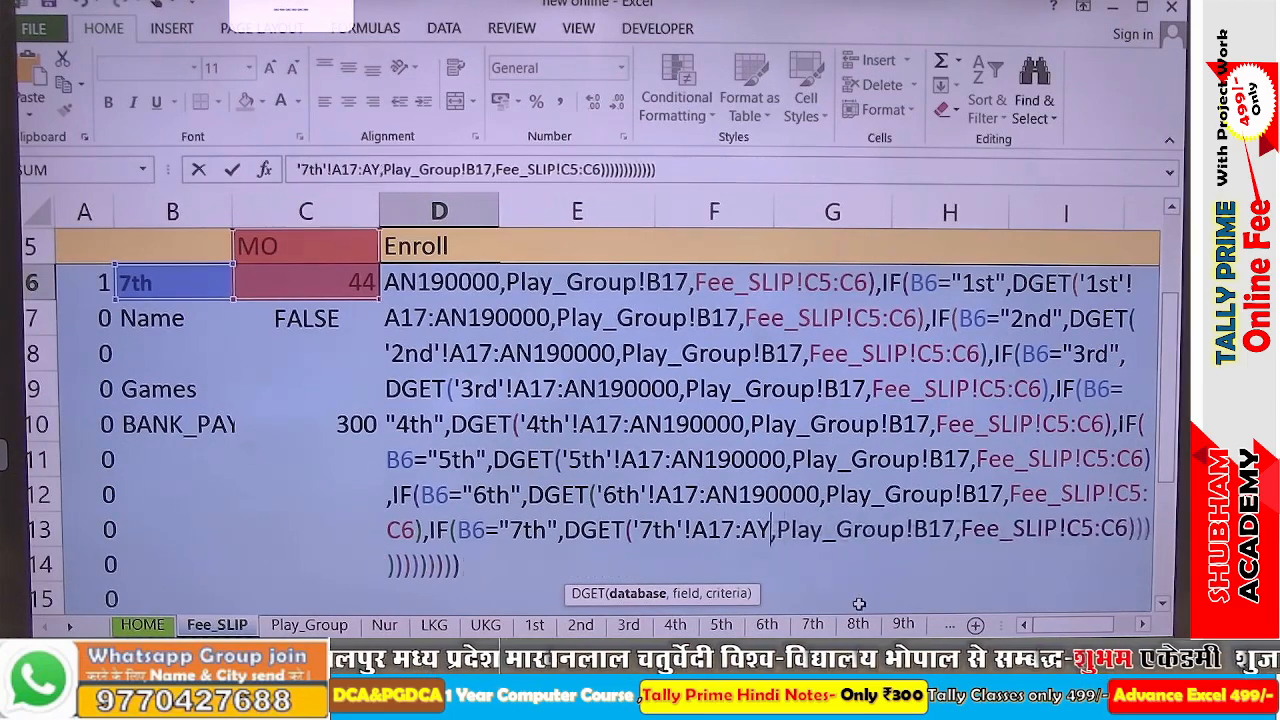
{"action": "type", "text": "N"}
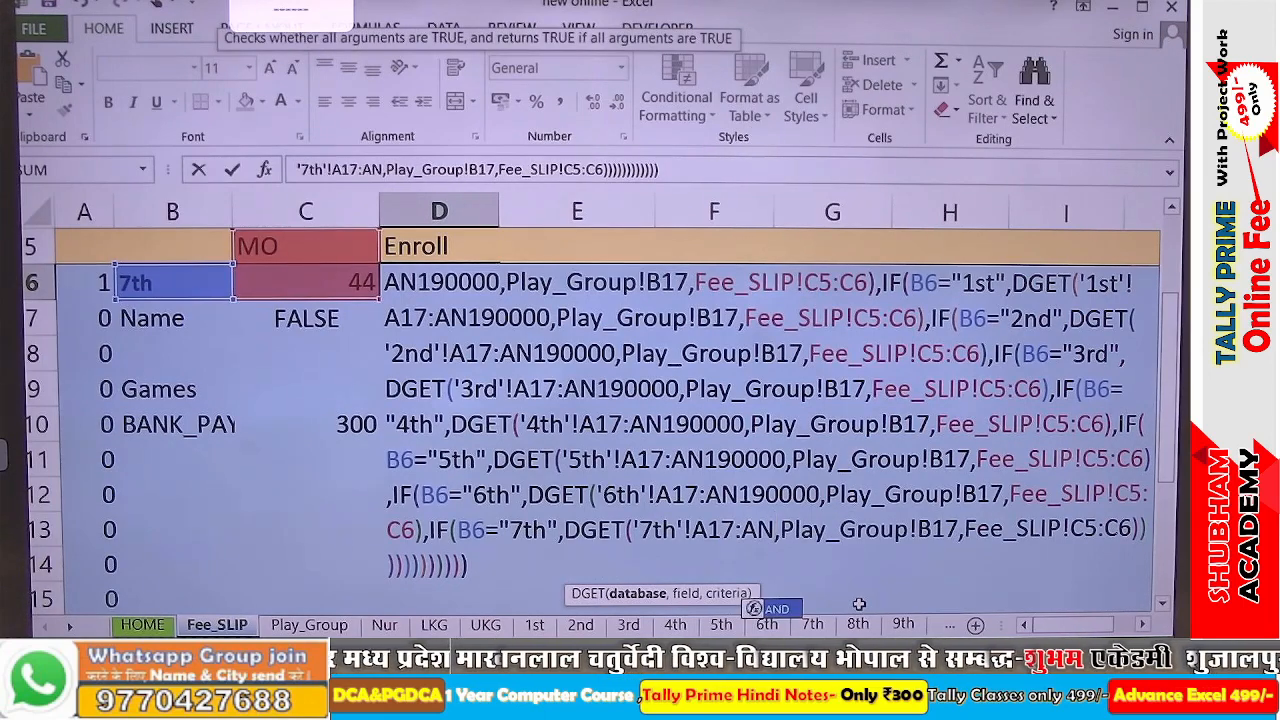
{"action": "type", "text": "19000"}
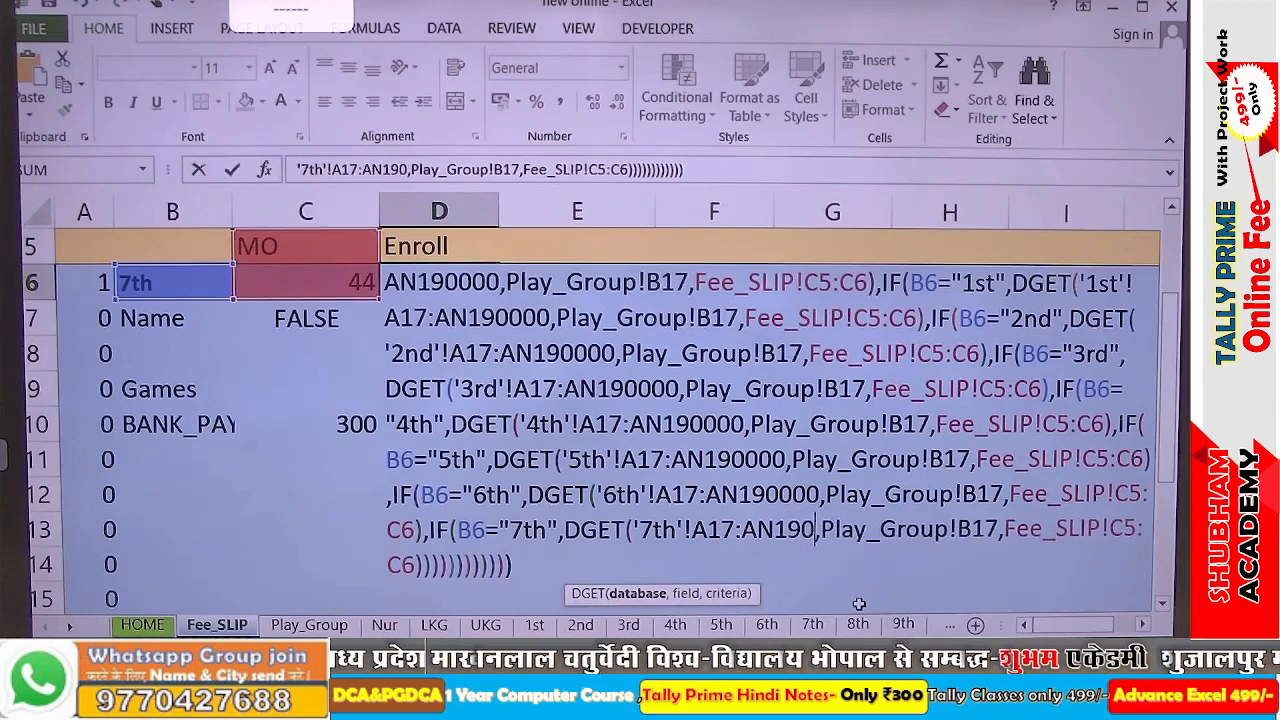
{"action": "type", "text": "0"}
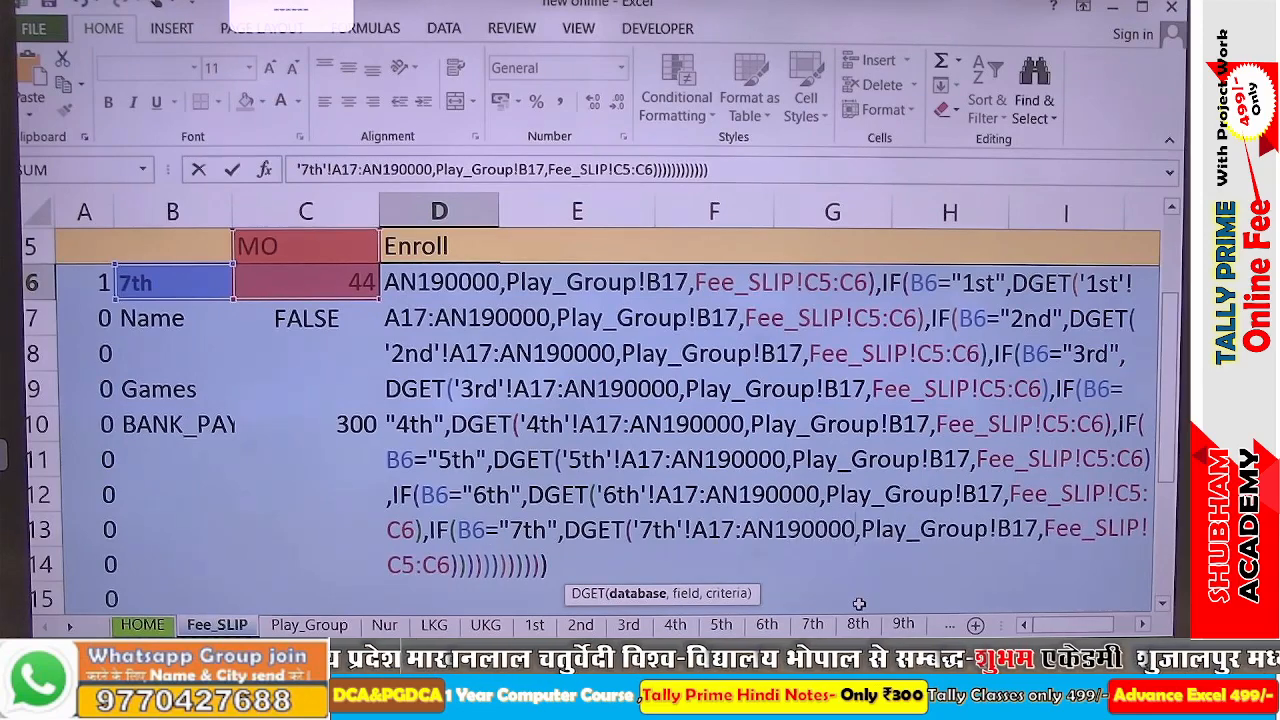
{"action": "key", "text": "Return"}
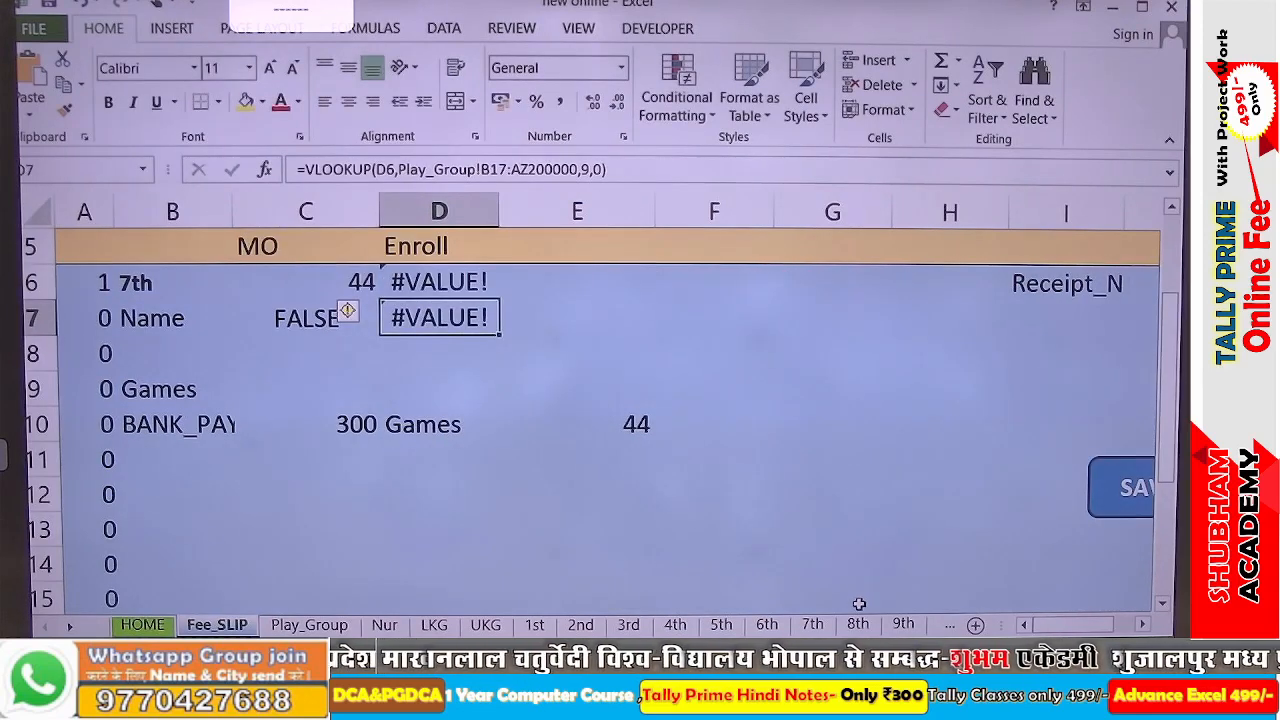
Delete the whole 7th-class IF/DGET block and its preceding comma from the D6 formula
{"action": "left_click", "coordinate": [420, 283]}
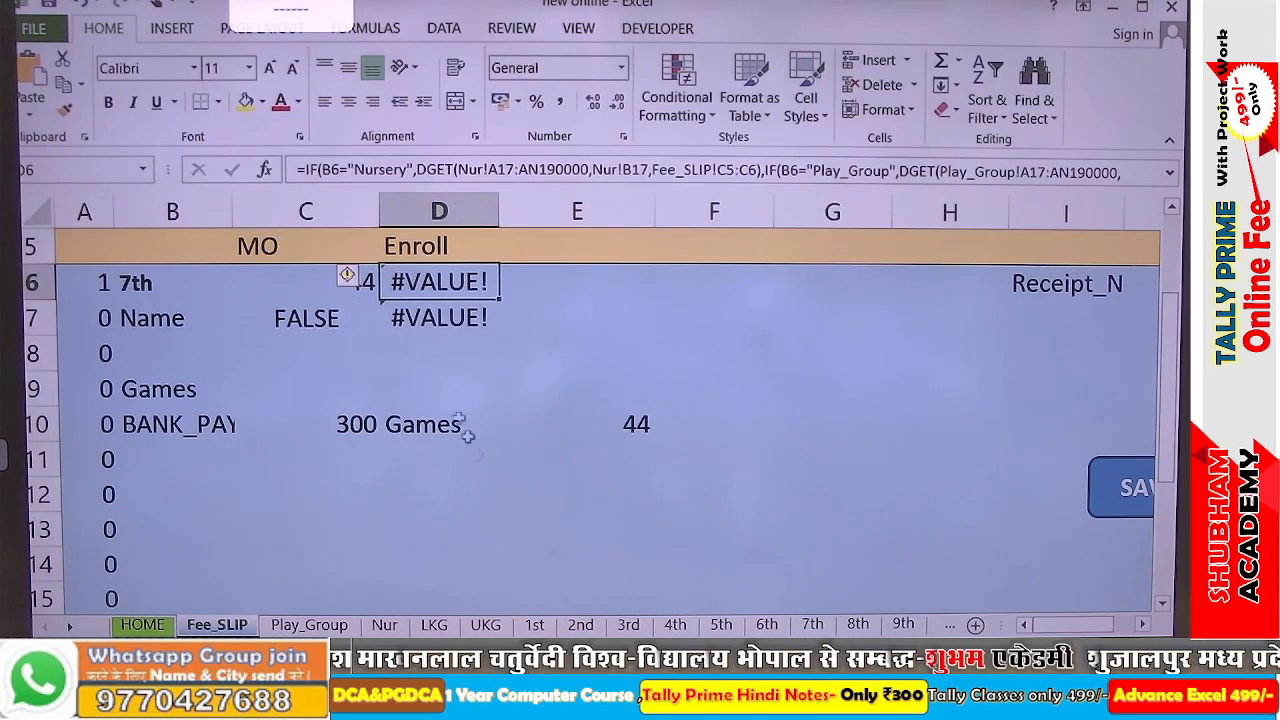
{"action": "double_click", "coordinate": [460, 285]}
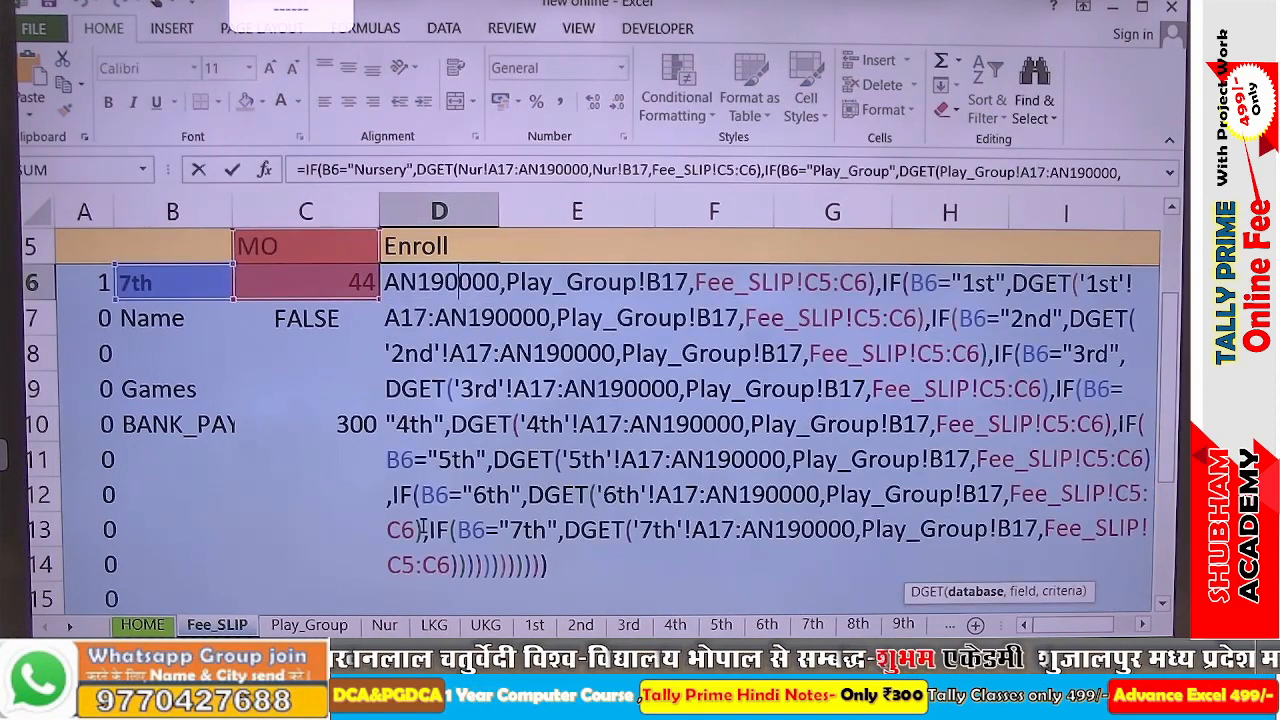
{"action": "left_click_drag", "start_coordinate": [428, 529], "coordinate": [457, 565]}
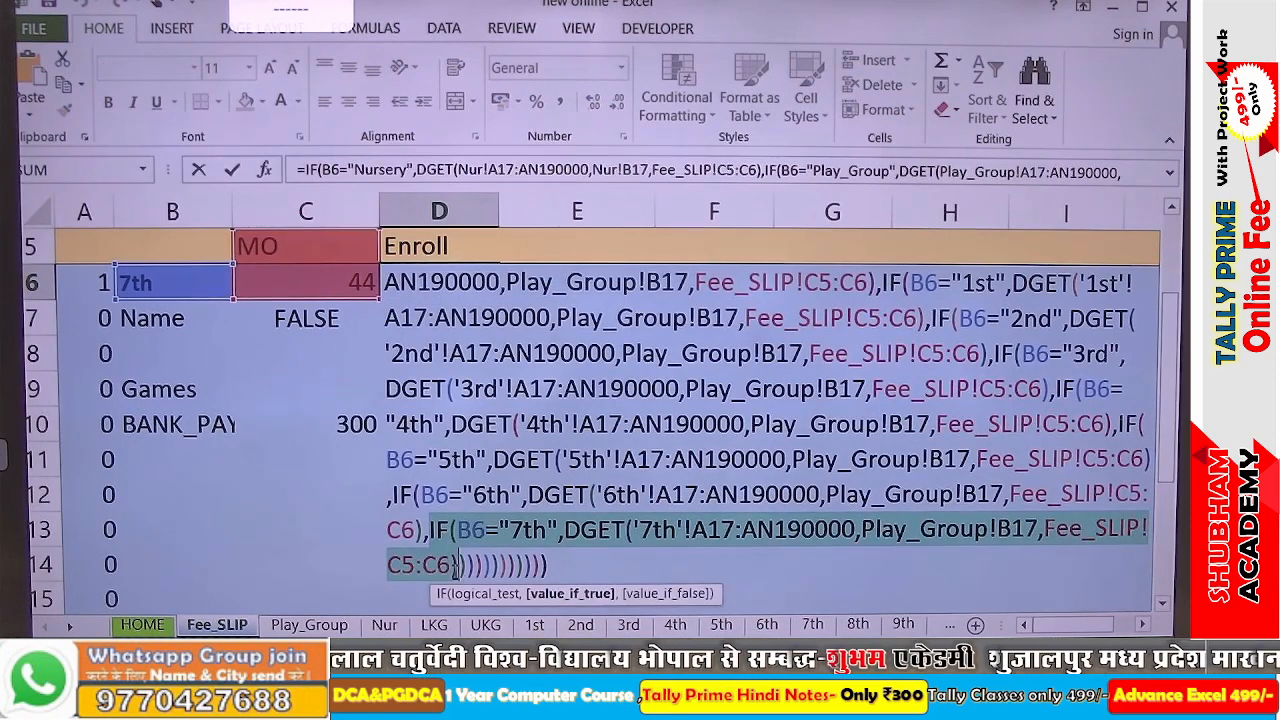
{"action": "key", "text": "Delete"}
{"action": "key", "text": "BackSpace"}
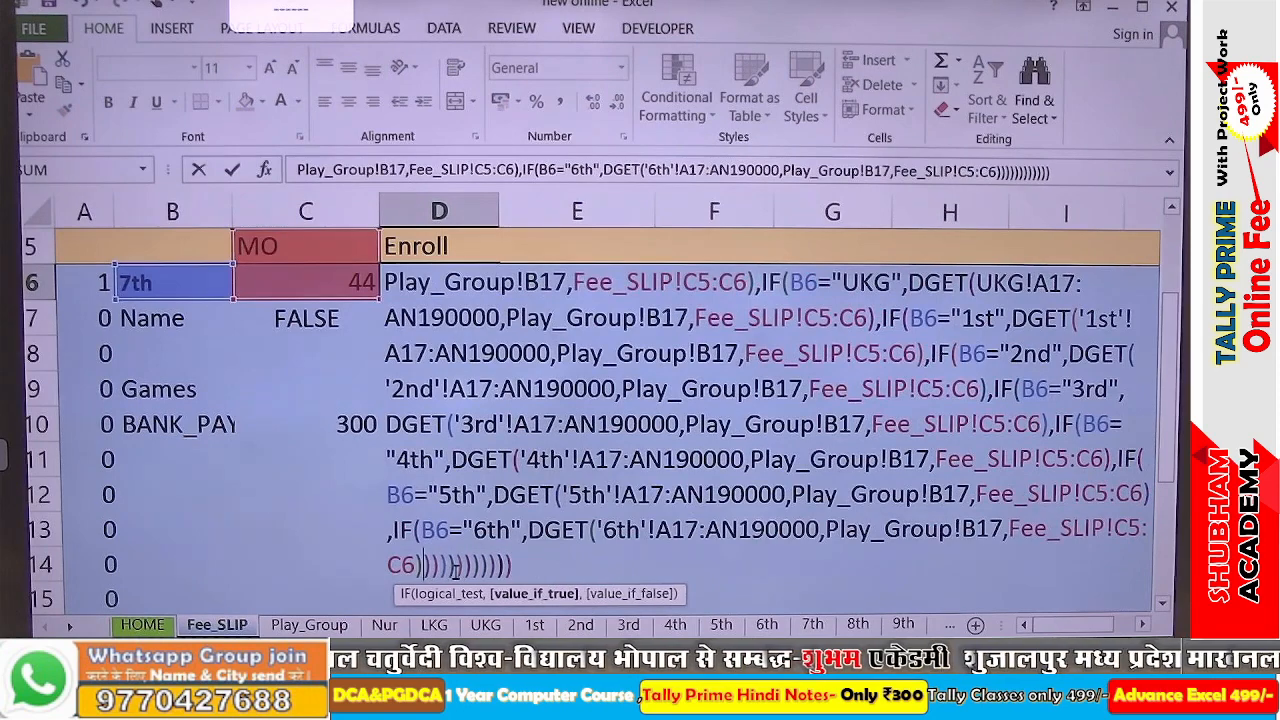
{"action": "key", "text": "Return"}
{"action": "key", "text": "Return"}
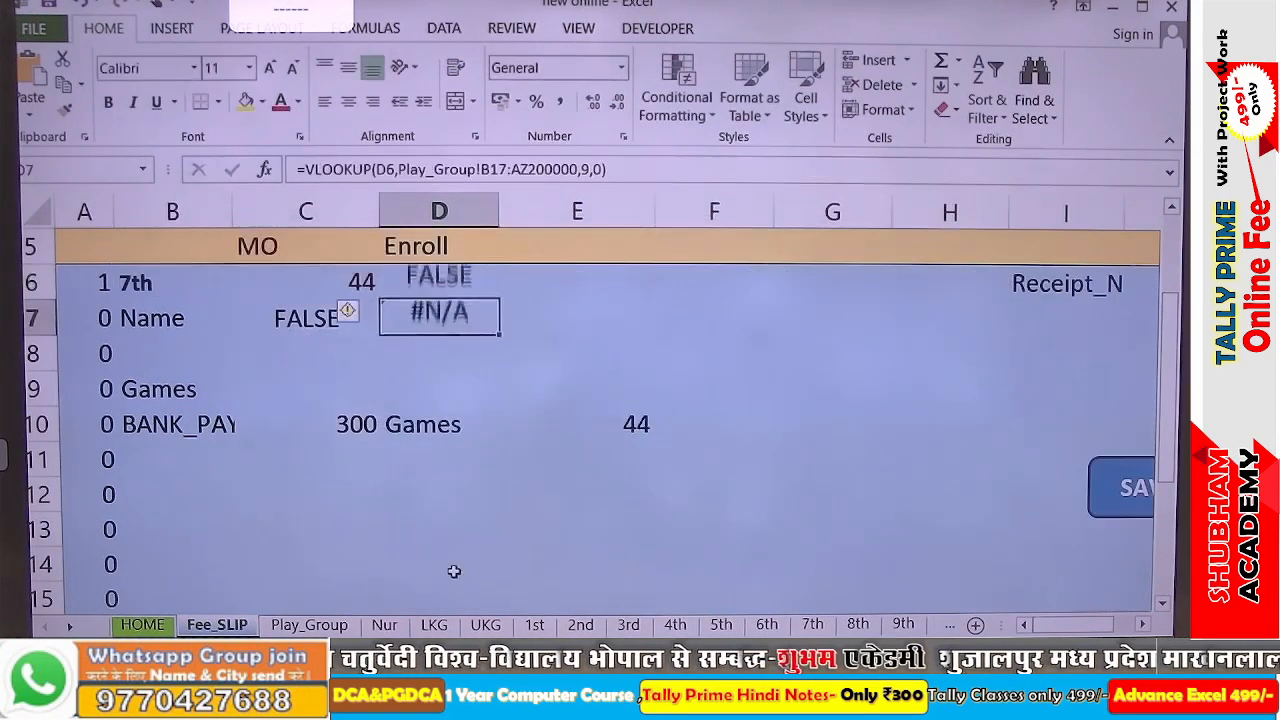
In Fee_SLIP cell D6, duplicate the 6th-class IF/DGET block directly after itself, separated by a comma
{"action": "left_click", "coordinate": [445, 282]}
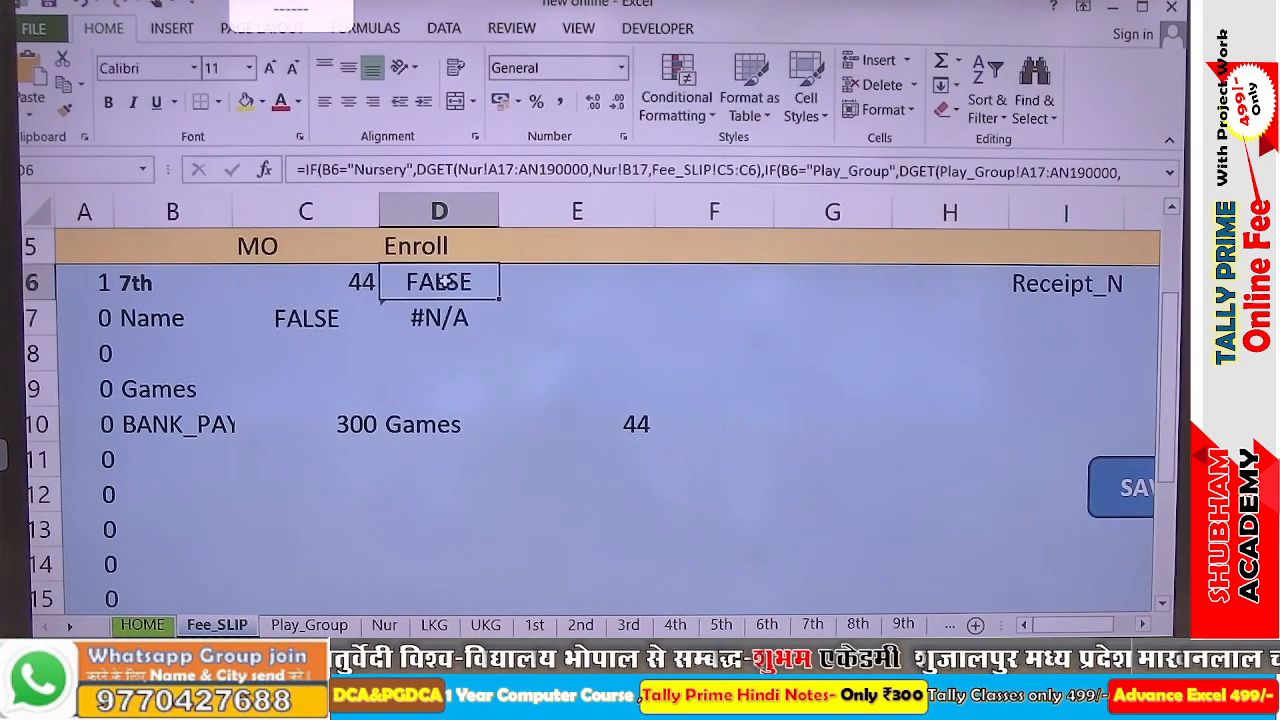
{"action": "double_click", "coordinate": [448, 282]}
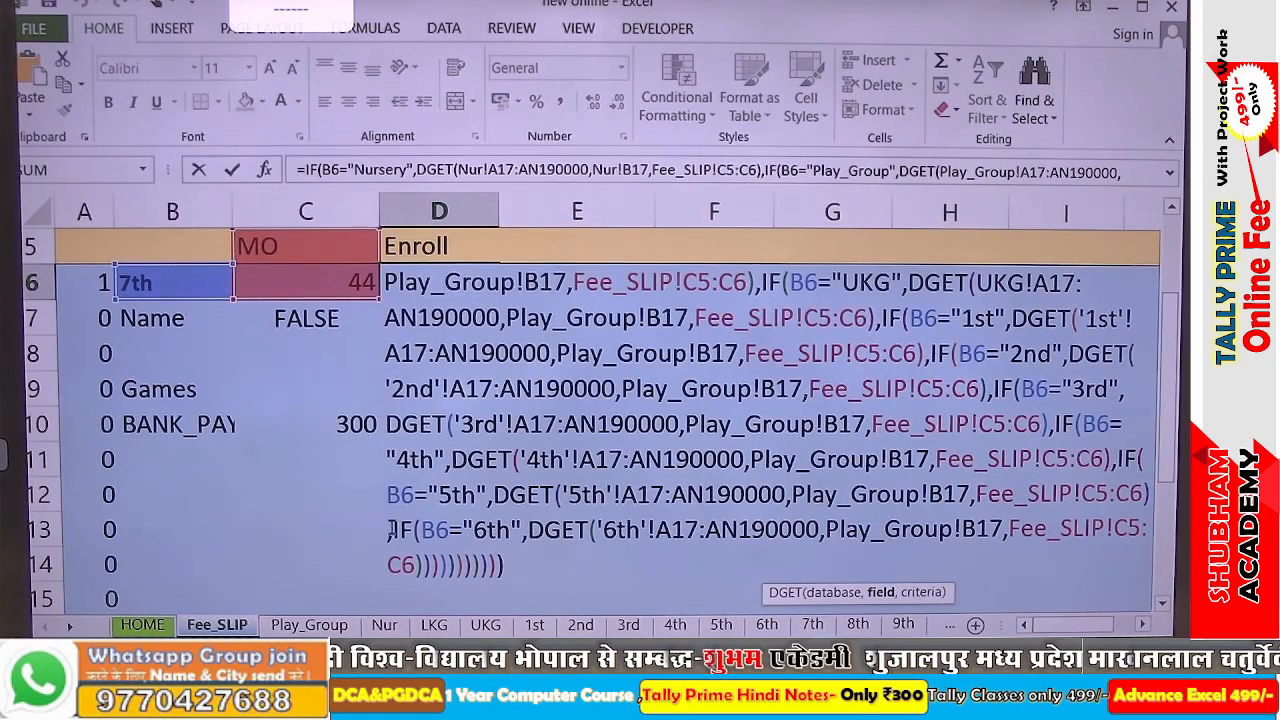
{"action": "left_click_drag", "start_coordinate": [391, 529], "coordinate": [425, 558]}
{"action": "key", "text": "ctrl+c"}
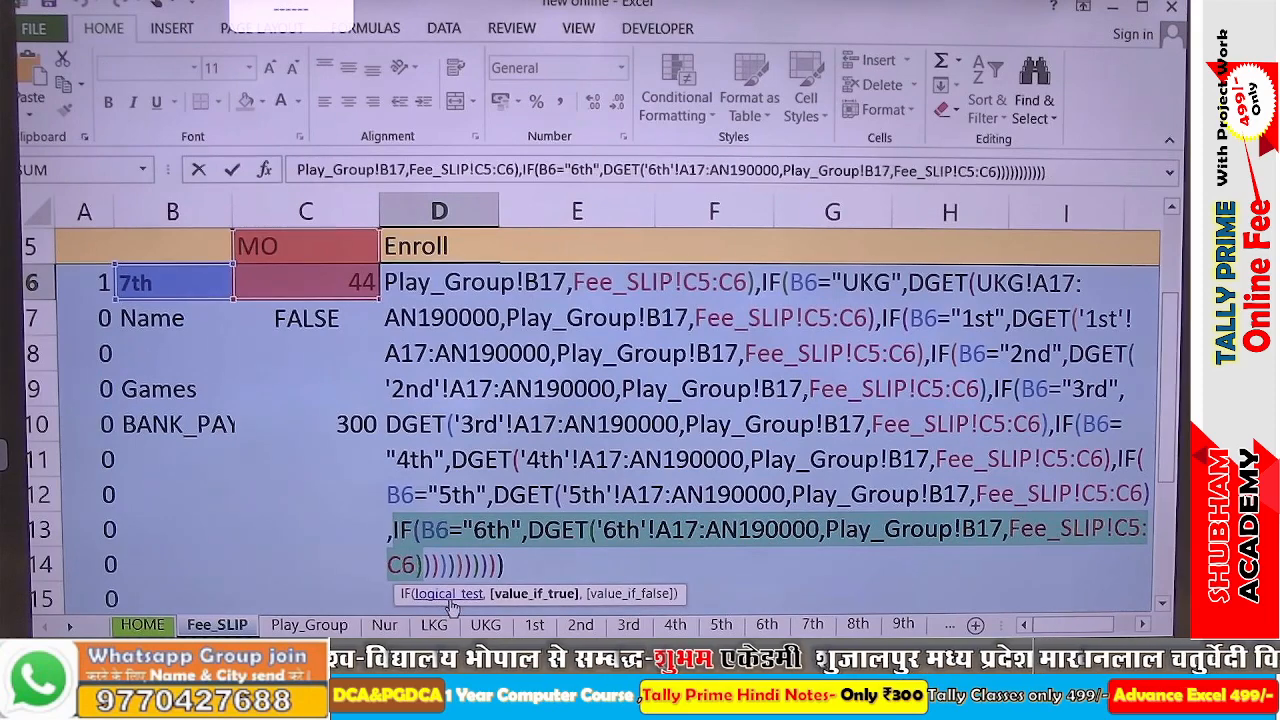
{"action": "left_click", "coordinate": [421, 565]}
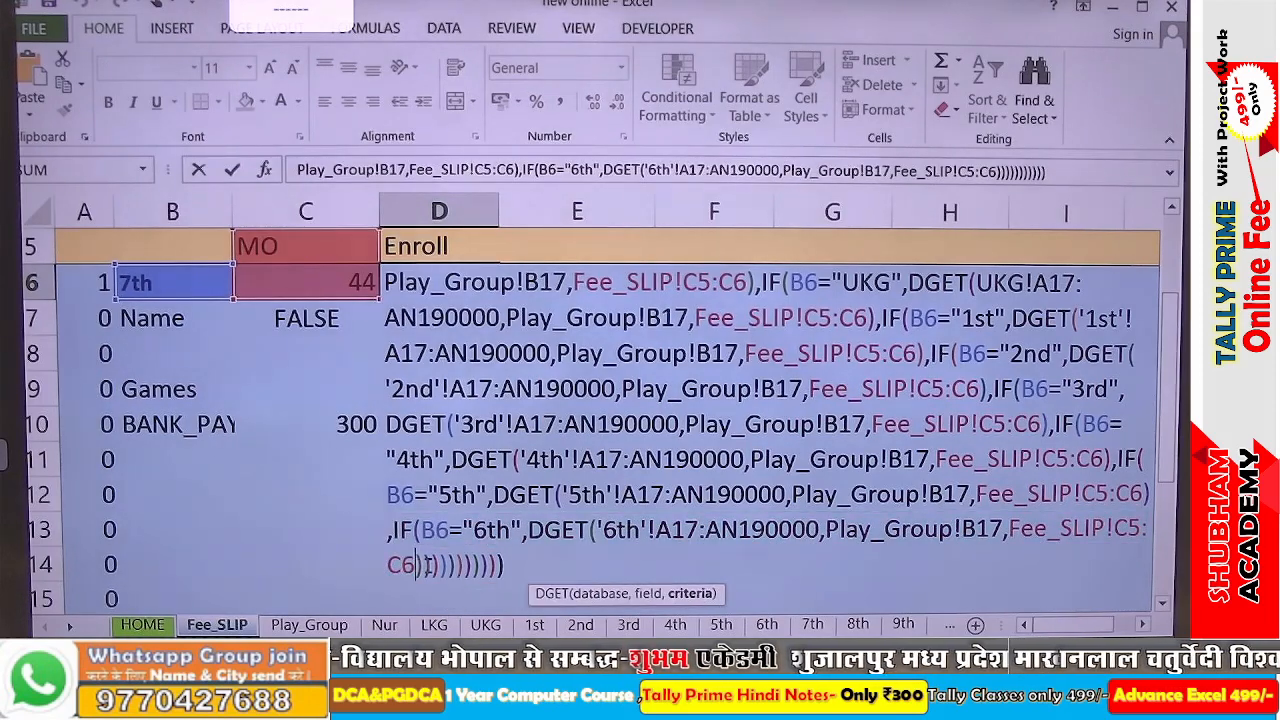
{"action": "left_click", "coordinate": [422, 566]}
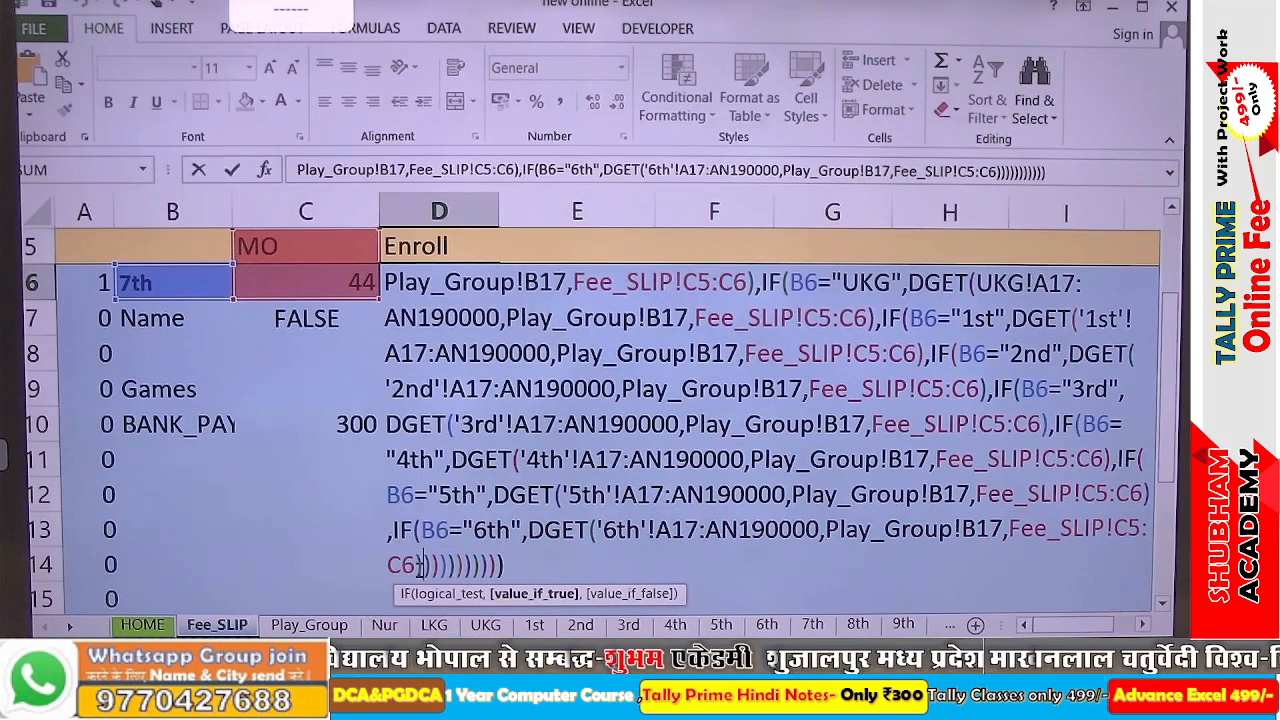
{"action": "type", "text": ","}
{"action": "key", "text": "ctrl+v"}
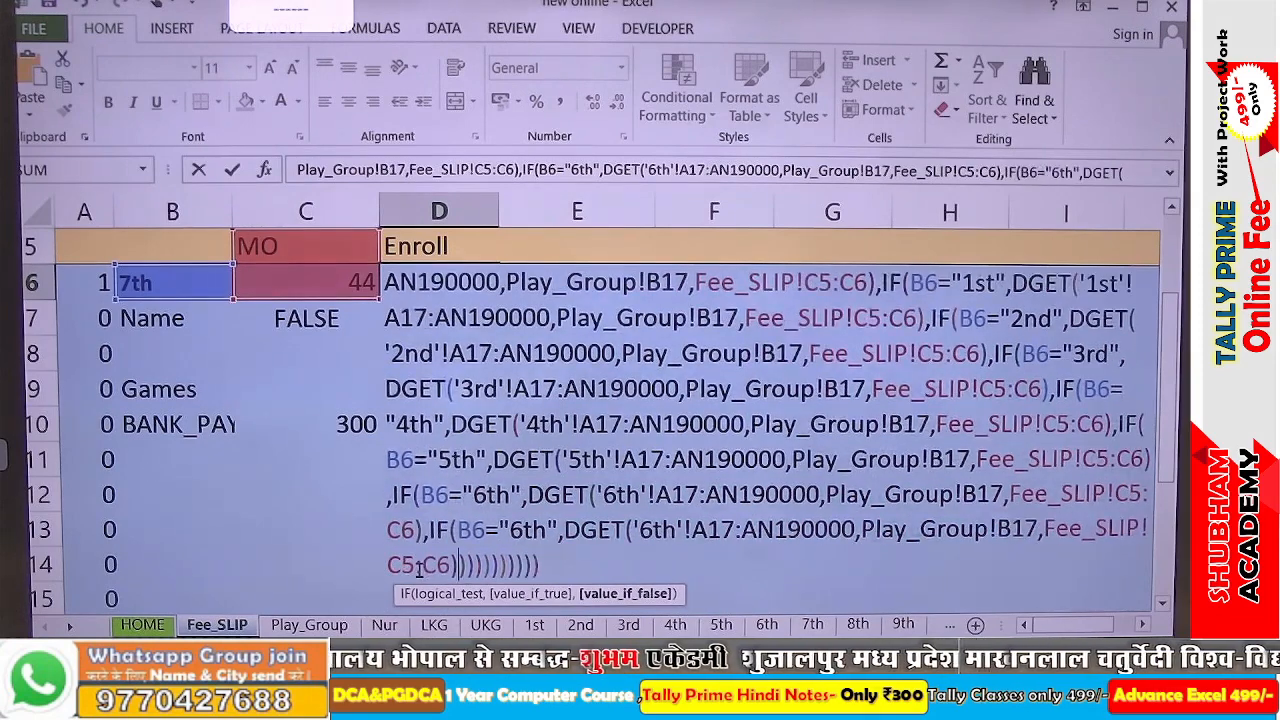
Change the duplicated block in D6 to test B6 for "7th" and use the '7th' sheet as its DGET database
{"action": "left_click", "coordinate": [522, 530]}
{"action": "key", "text": "BackSpace"}
{"action": "type", "text": "7"}
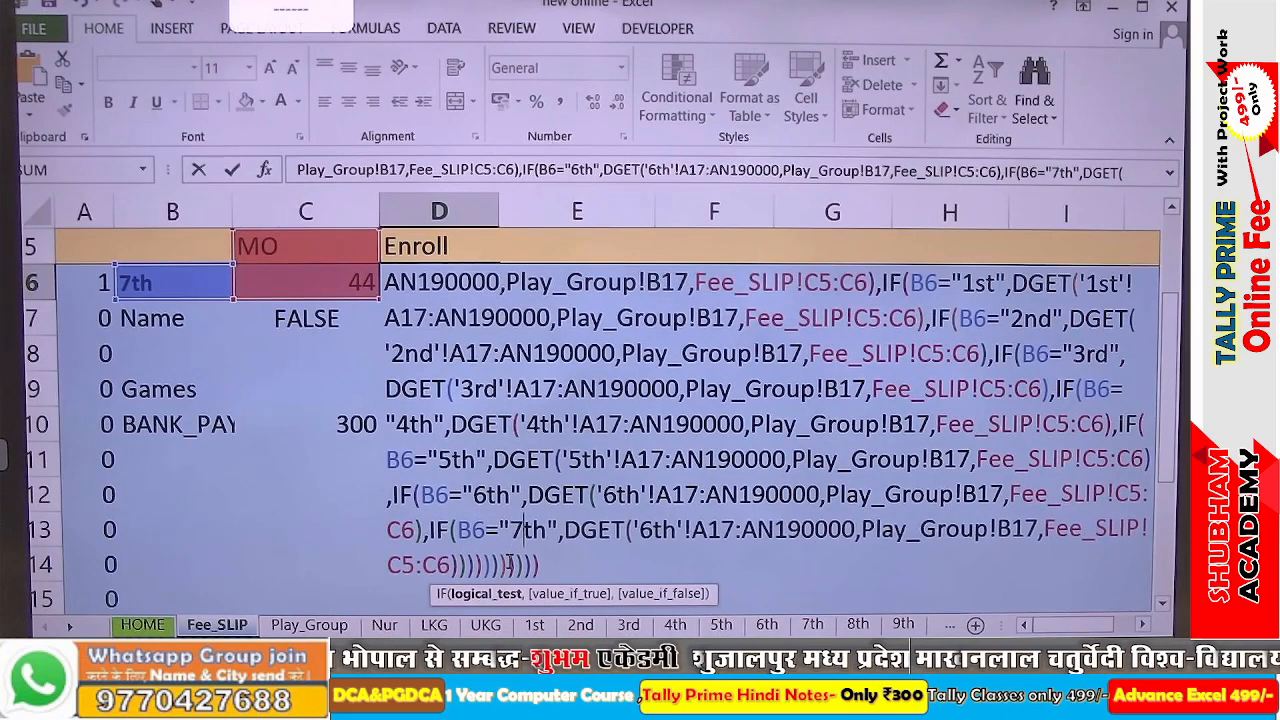
{"action": "left_click", "coordinate": [647, 532]}
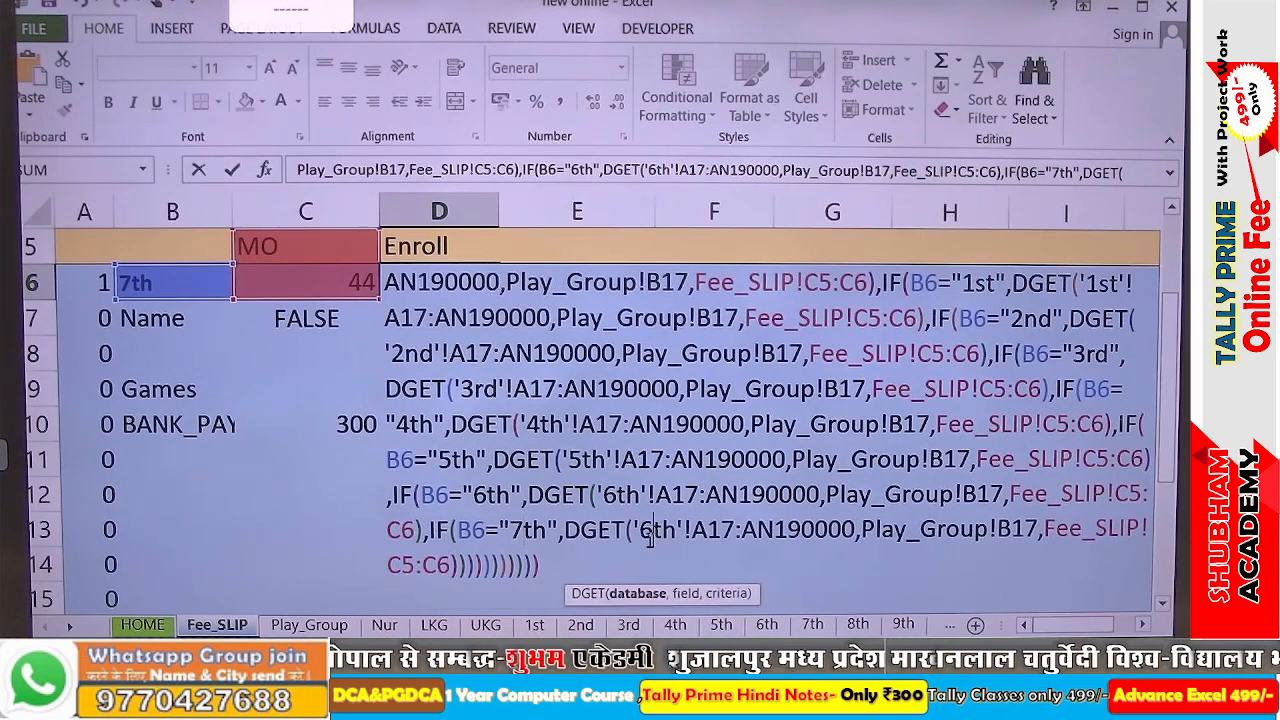
{"action": "key", "text": "BackSpace"}
{"action": "type", "text": "7"}
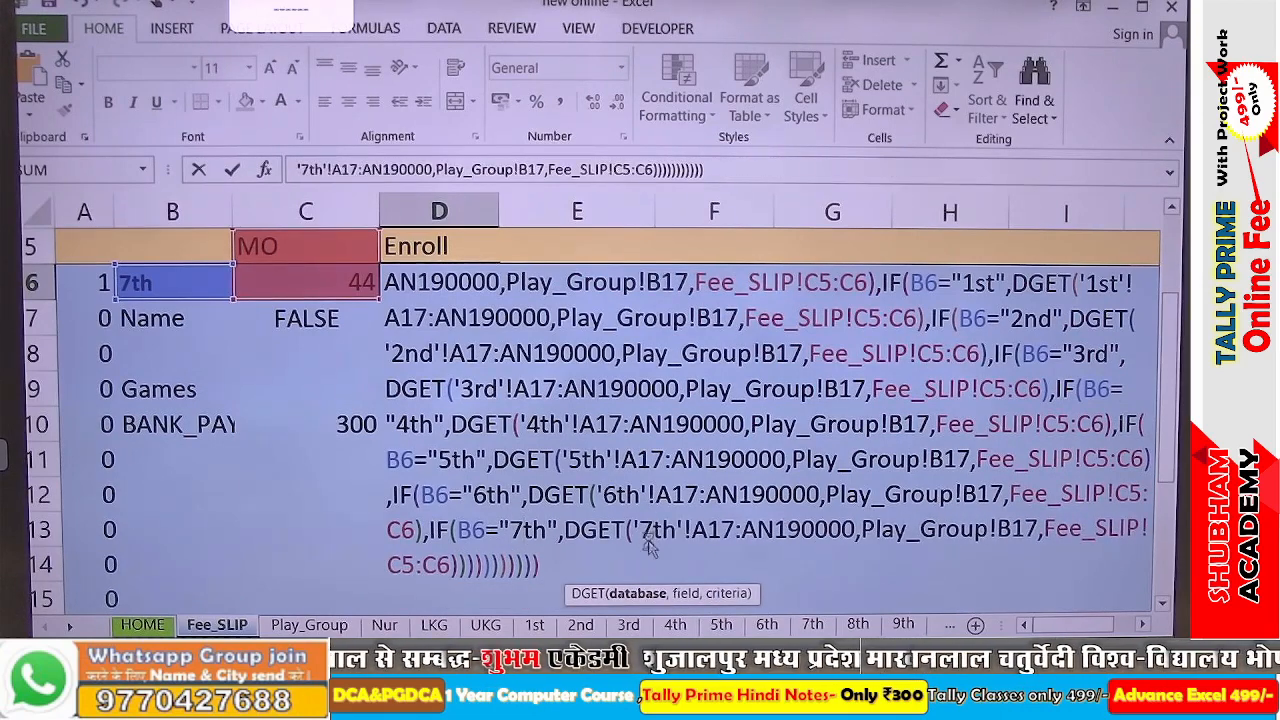
{"action": "key", "text": "Return"}
{"action": "key", "text": "Return"}
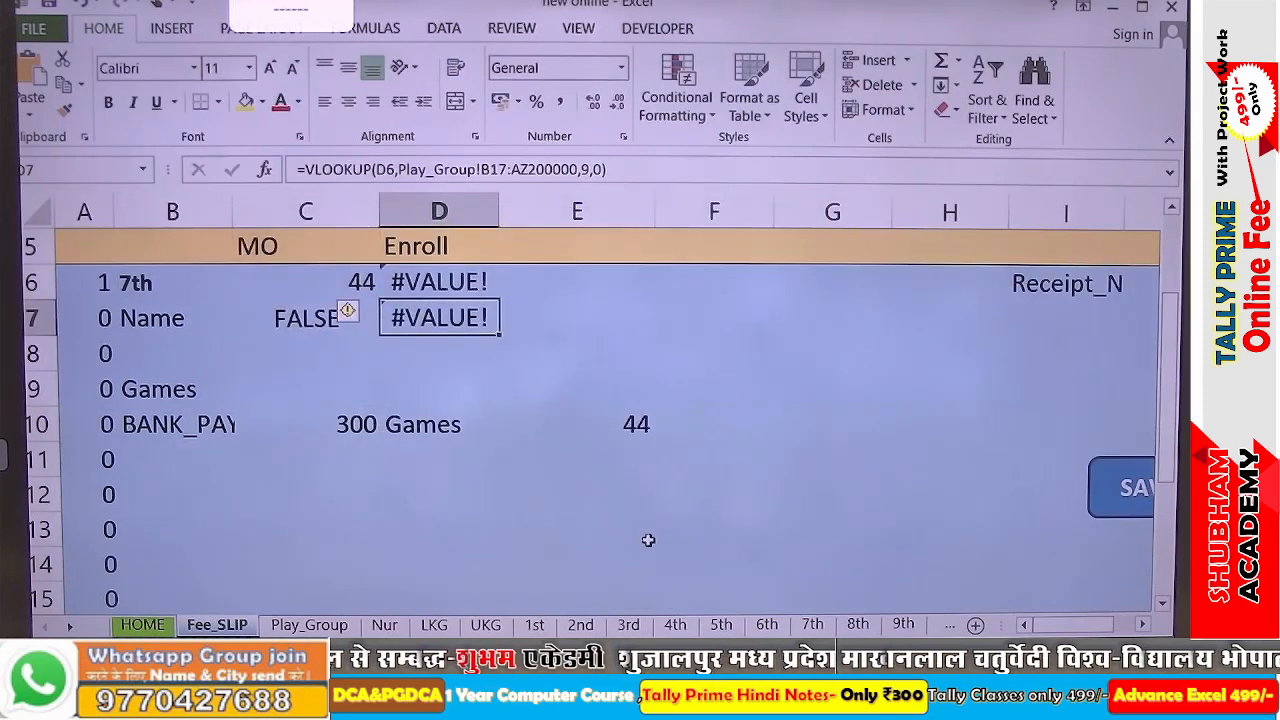
Check the 7th-class student's MO value on the 7th sheet and enter 55 as the MO in Fee_SLIP cell C6
{"action": "left_click", "coordinate": [351, 279]}
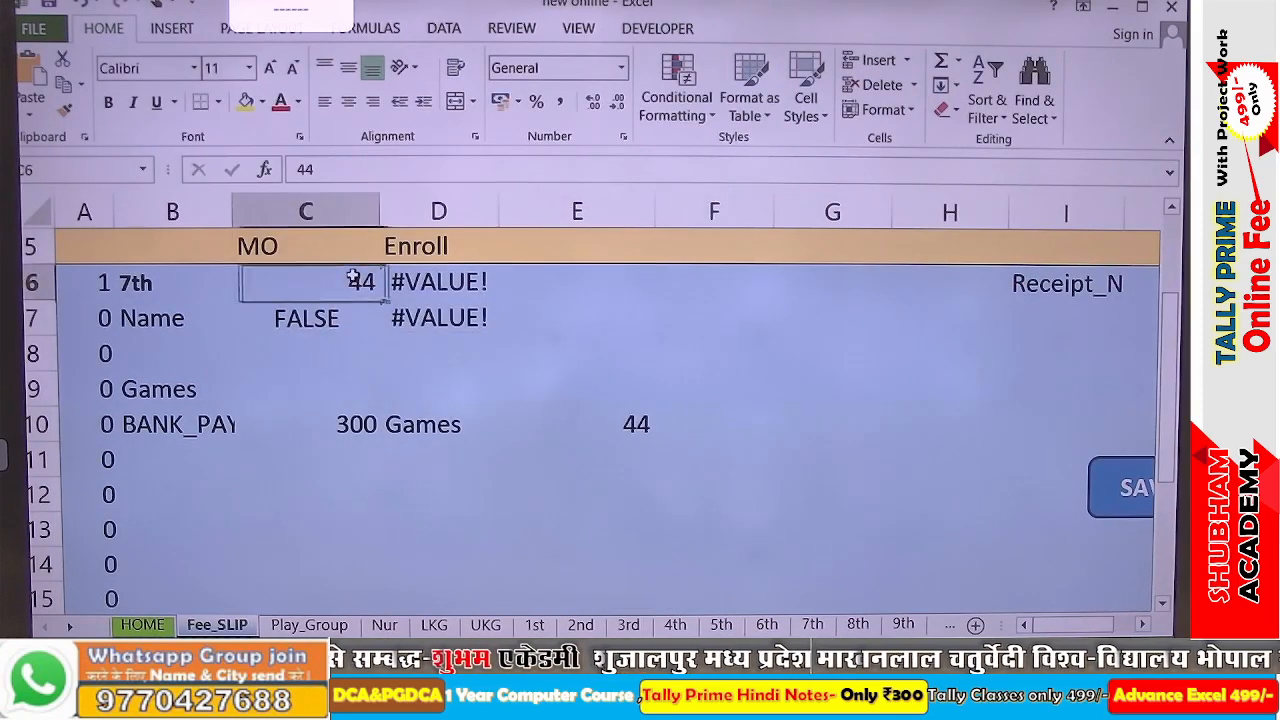
{"action": "left_click", "coordinate": [139, 280]}
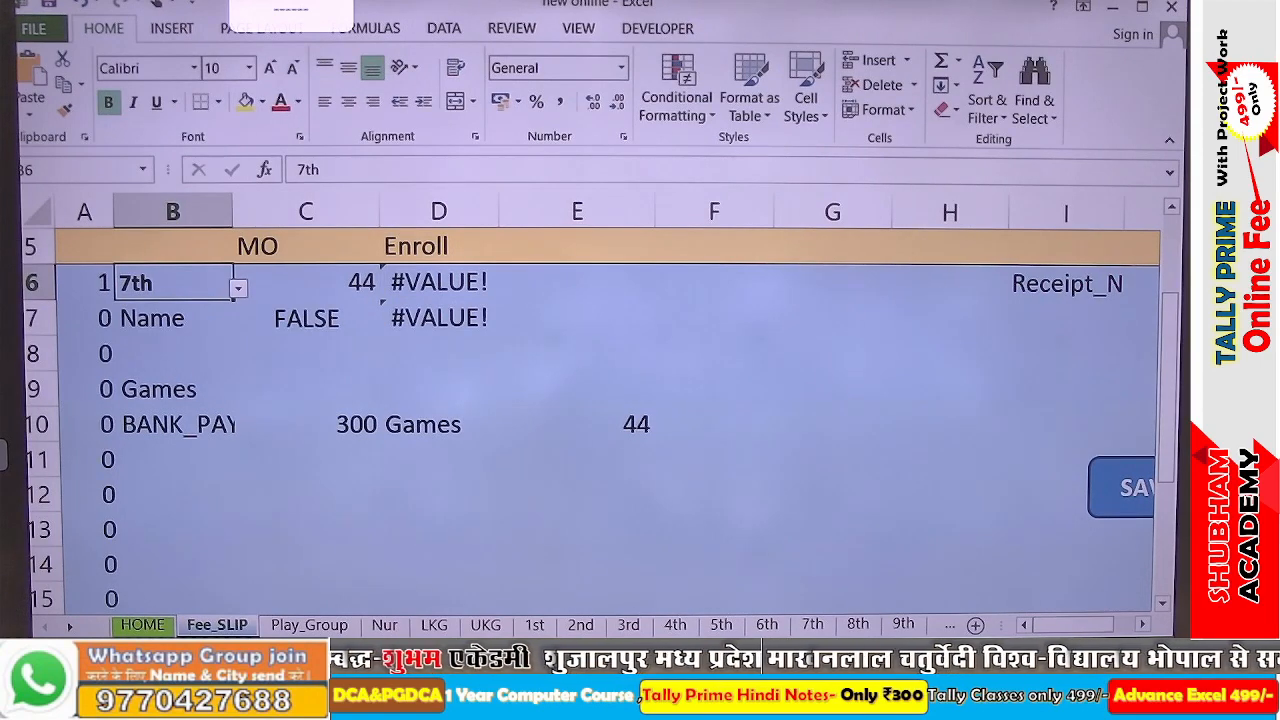
{"action": "left_click", "coordinate": [812, 625]}
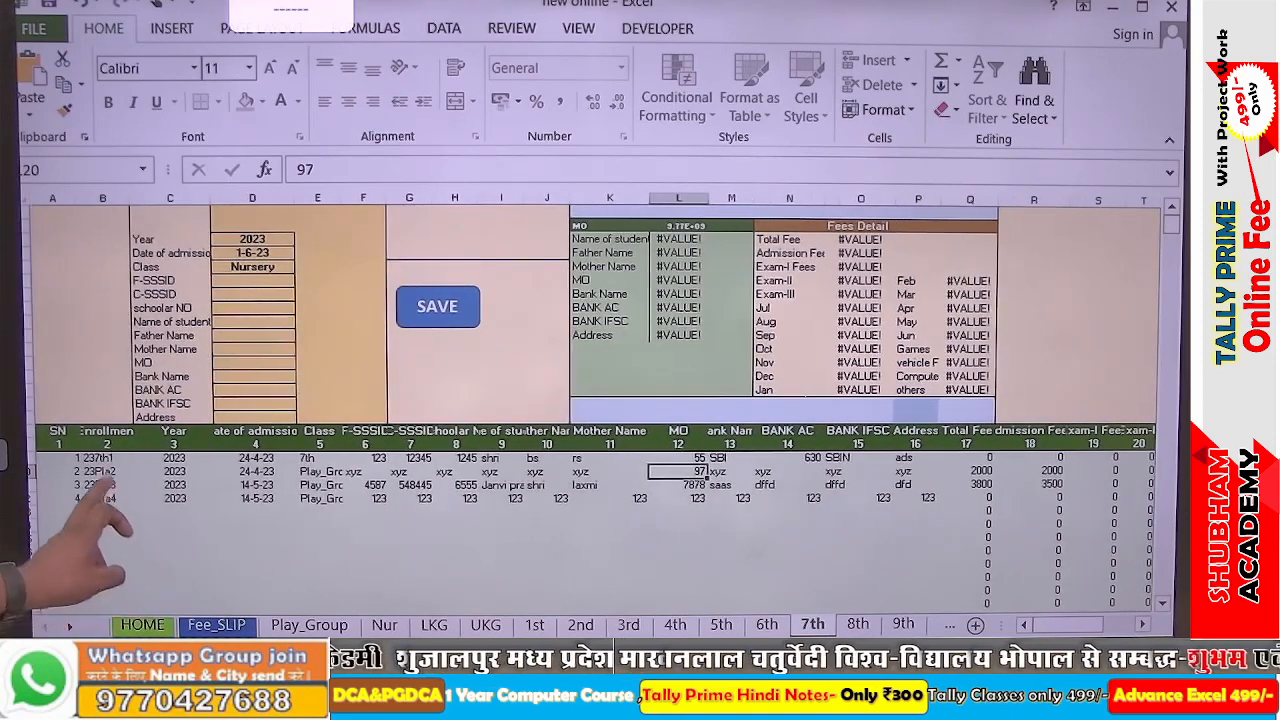
{"action": "left_click", "coordinate": [314, 458]}
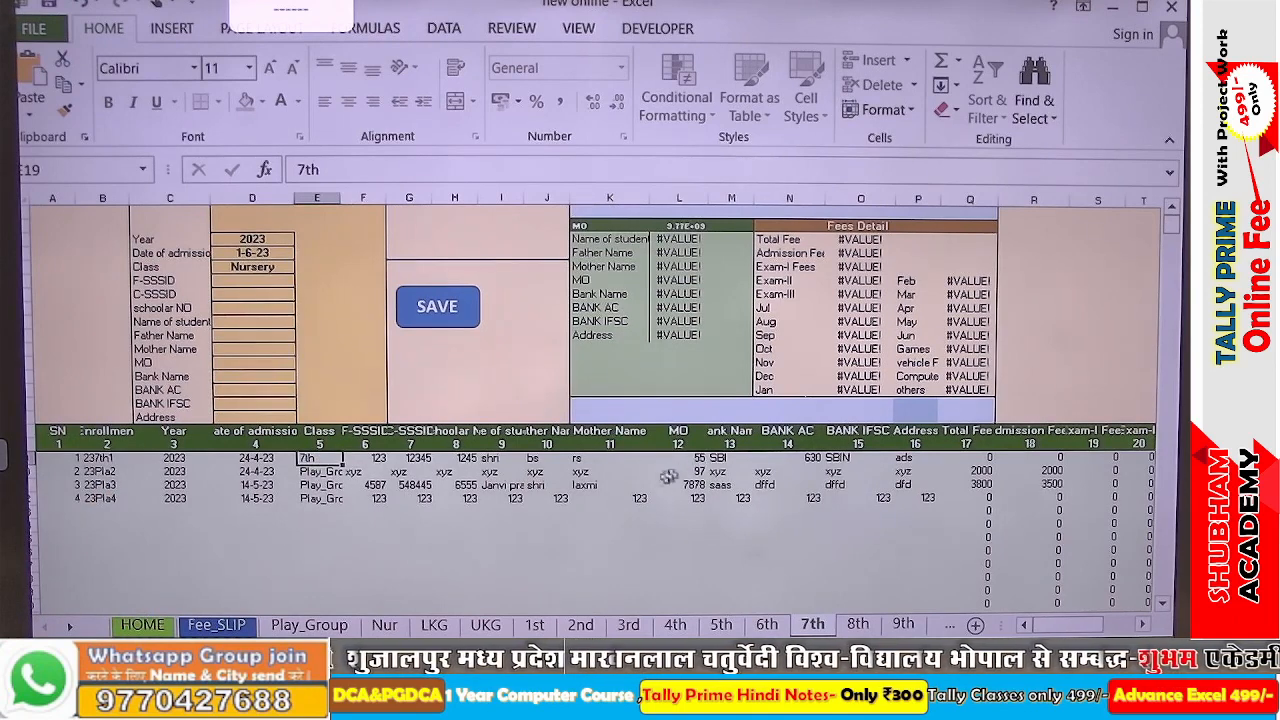
{"action": "left_click", "coordinate": [695, 458]}
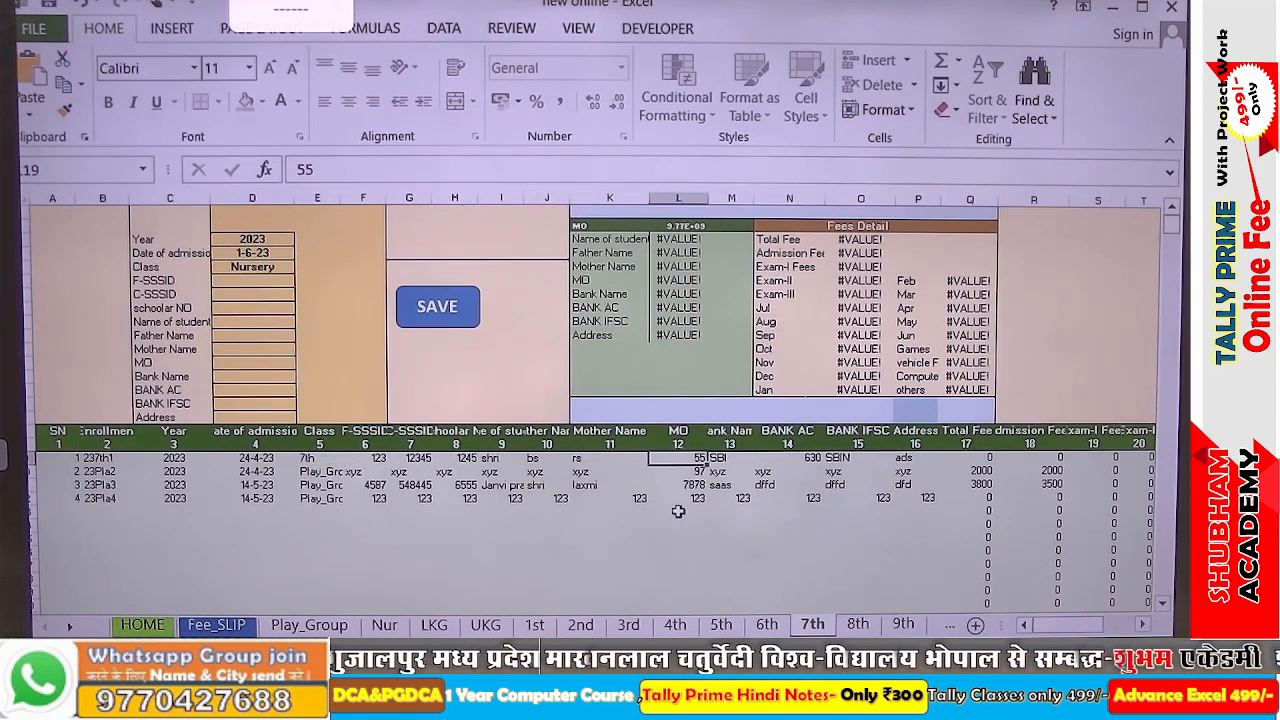
{"action": "left_click", "coordinate": [218, 625]}
{"action": "left_click", "coordinate": [350, 292]}
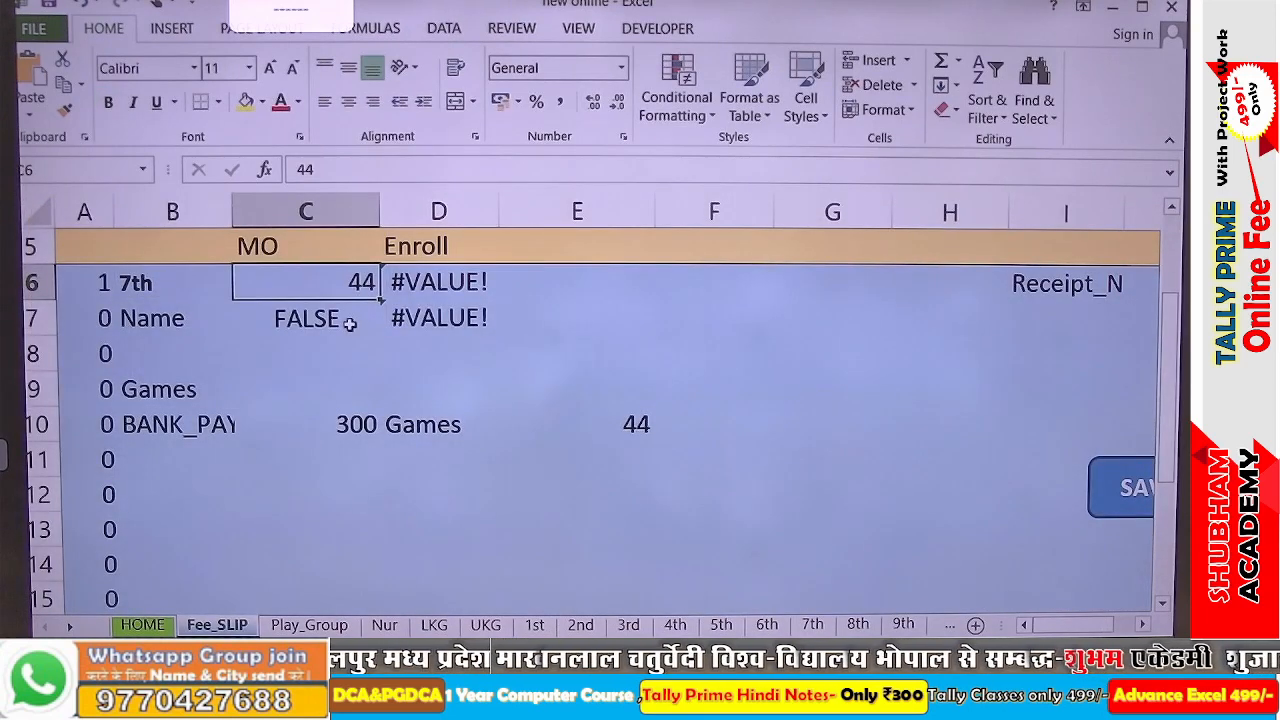
{"action": "type", "text": "55"}
{"action": "key", "text": "Return"}
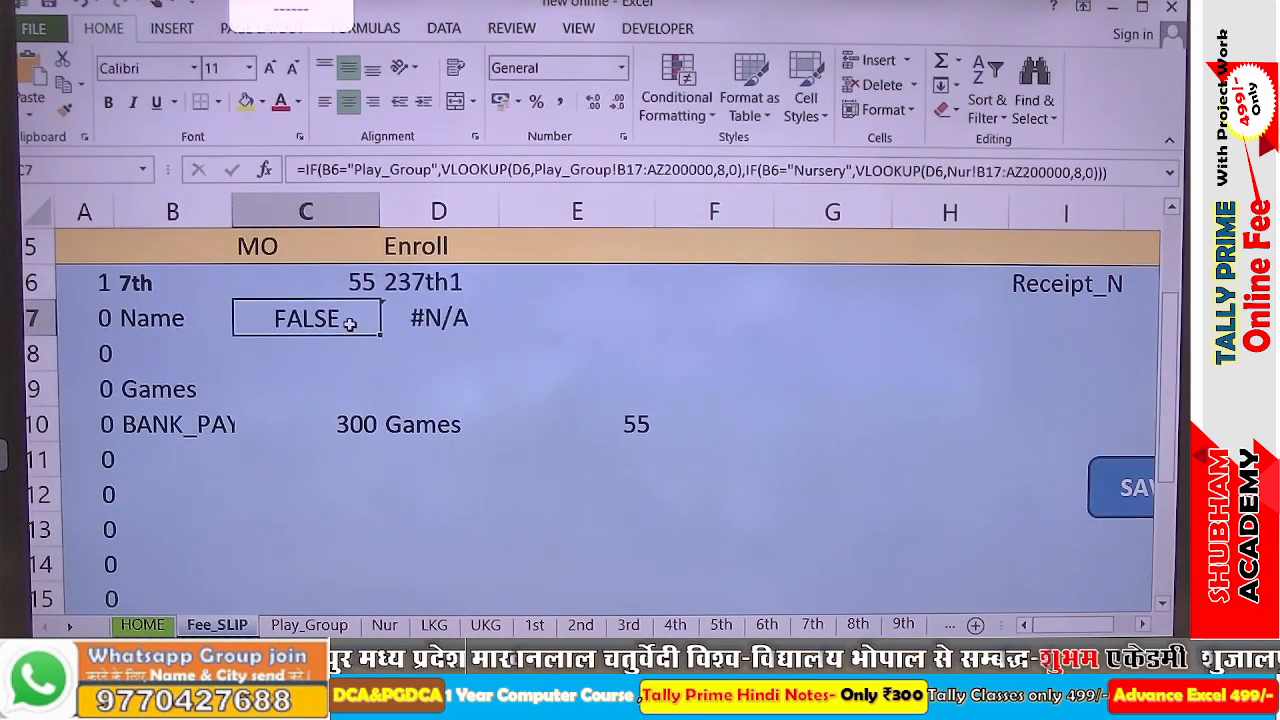
Delete the whole IF/VLOOKUP formula from the Name cell C7 on Fee_SLIP
{"action": "left_click", "coordinate": [437, 287]}
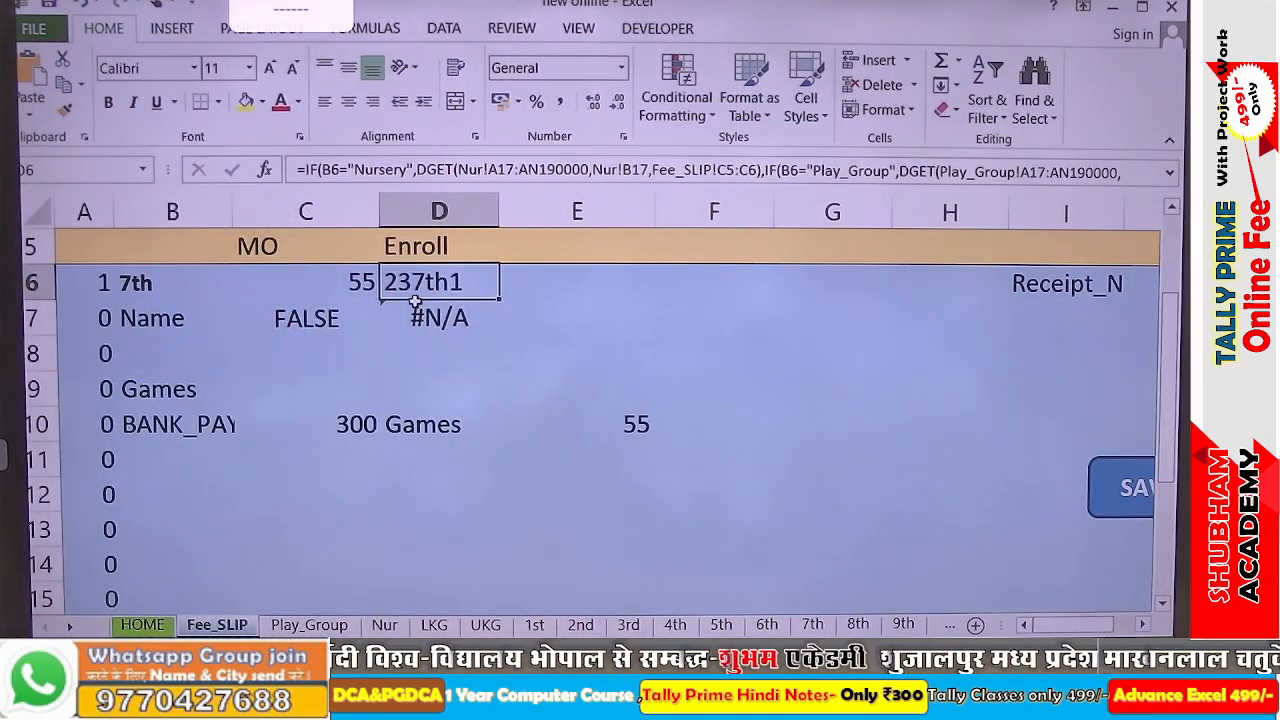
{"action": "left_click", "coordinate": [306, 318]}
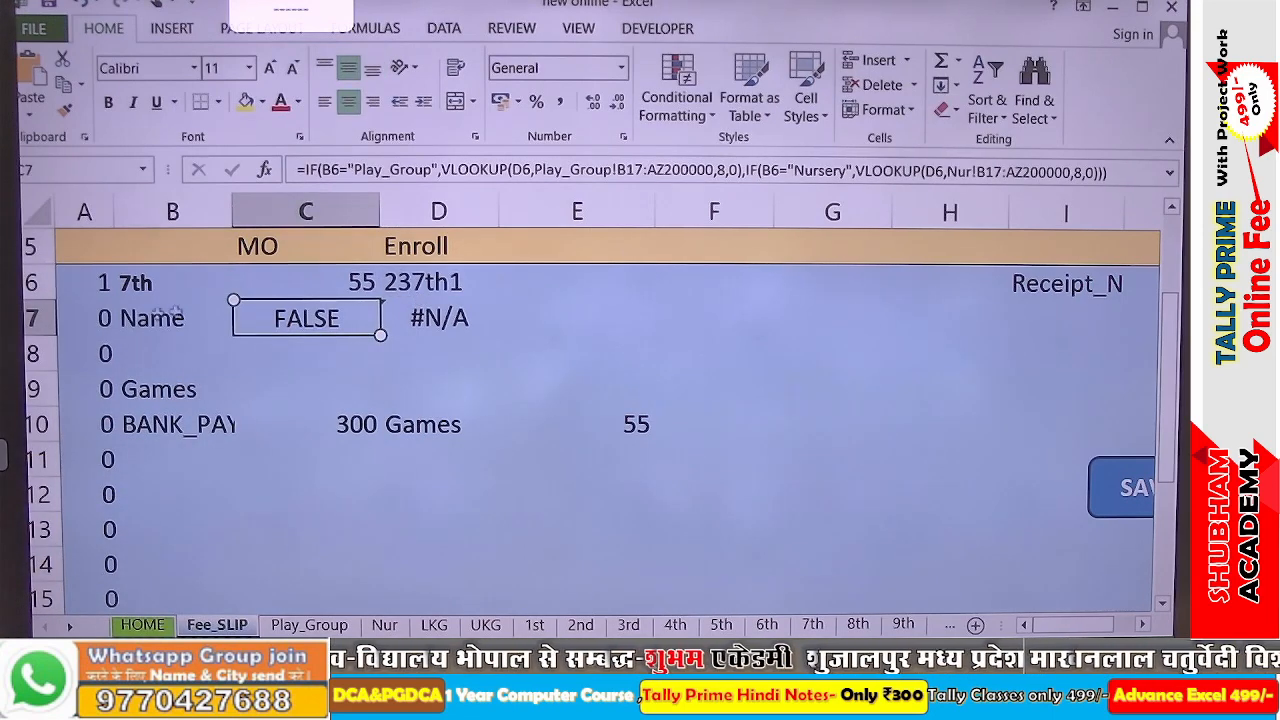
{"action": "double_click", "coordinate": [293, 318]}
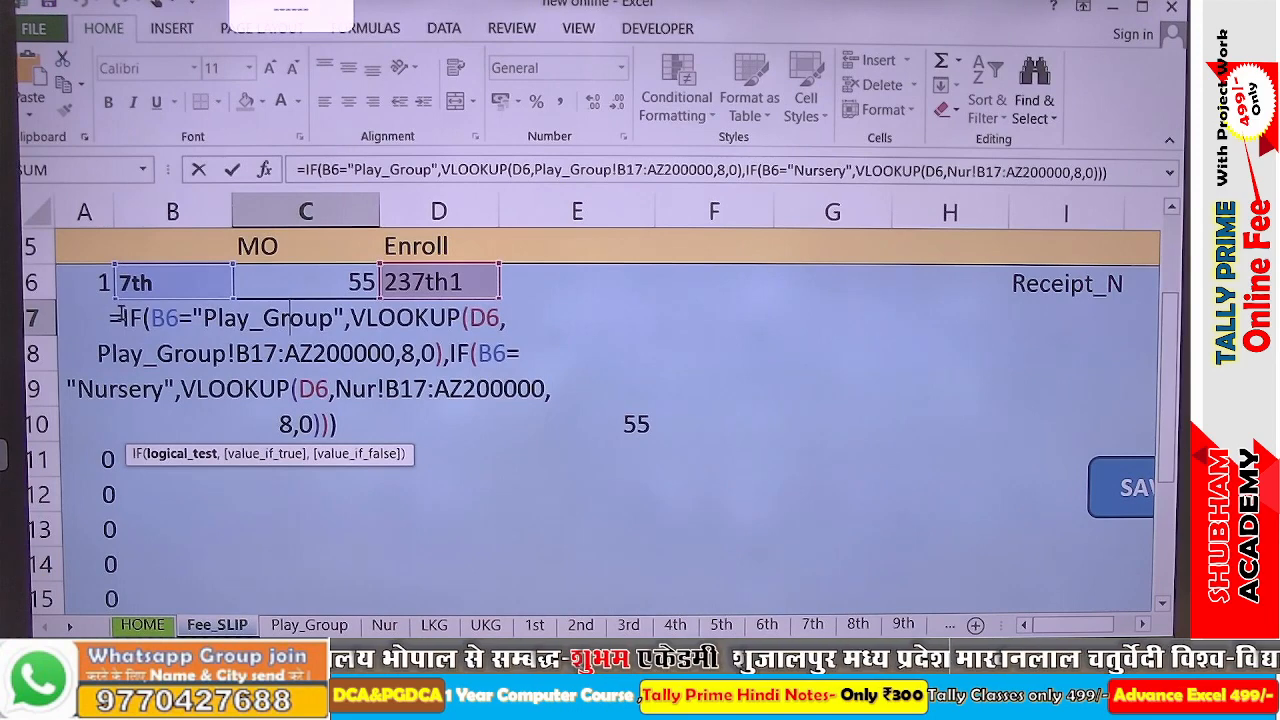
{"action": "left_click_drag", "start_coordinate": [113, 316], "coordinate": [453, 441]}
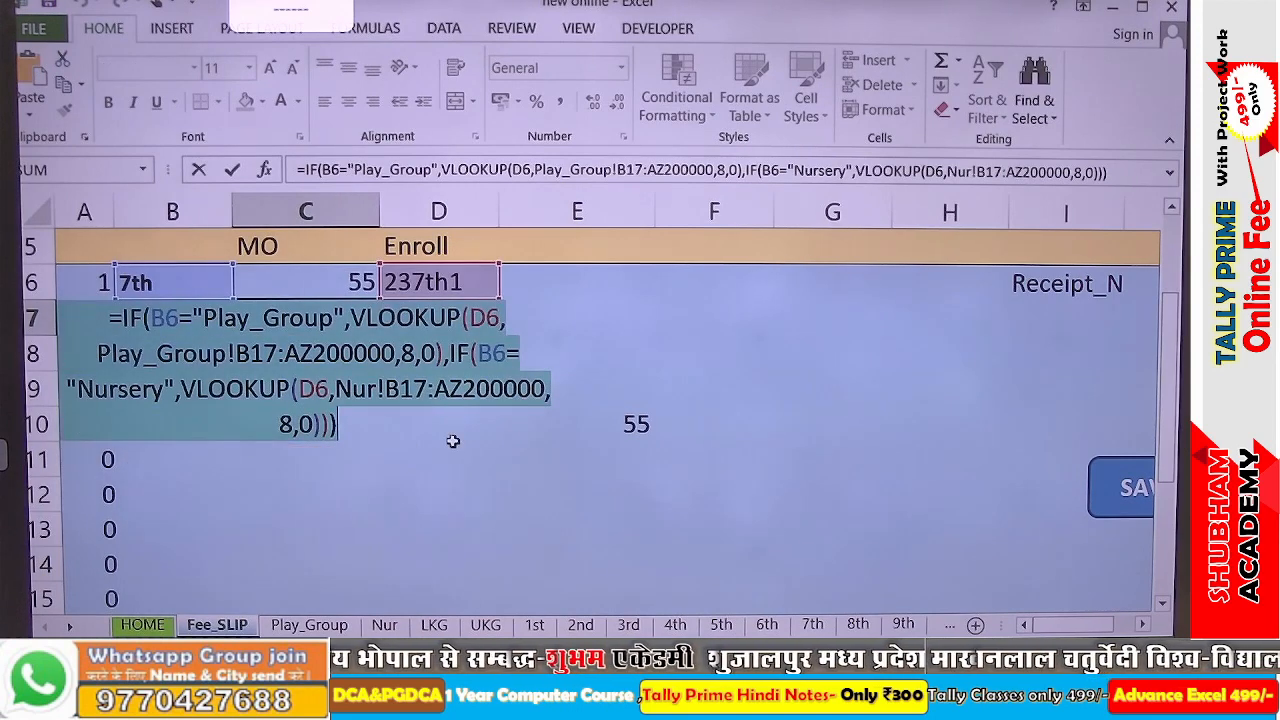
{"action": "key", "text": "Escape"}
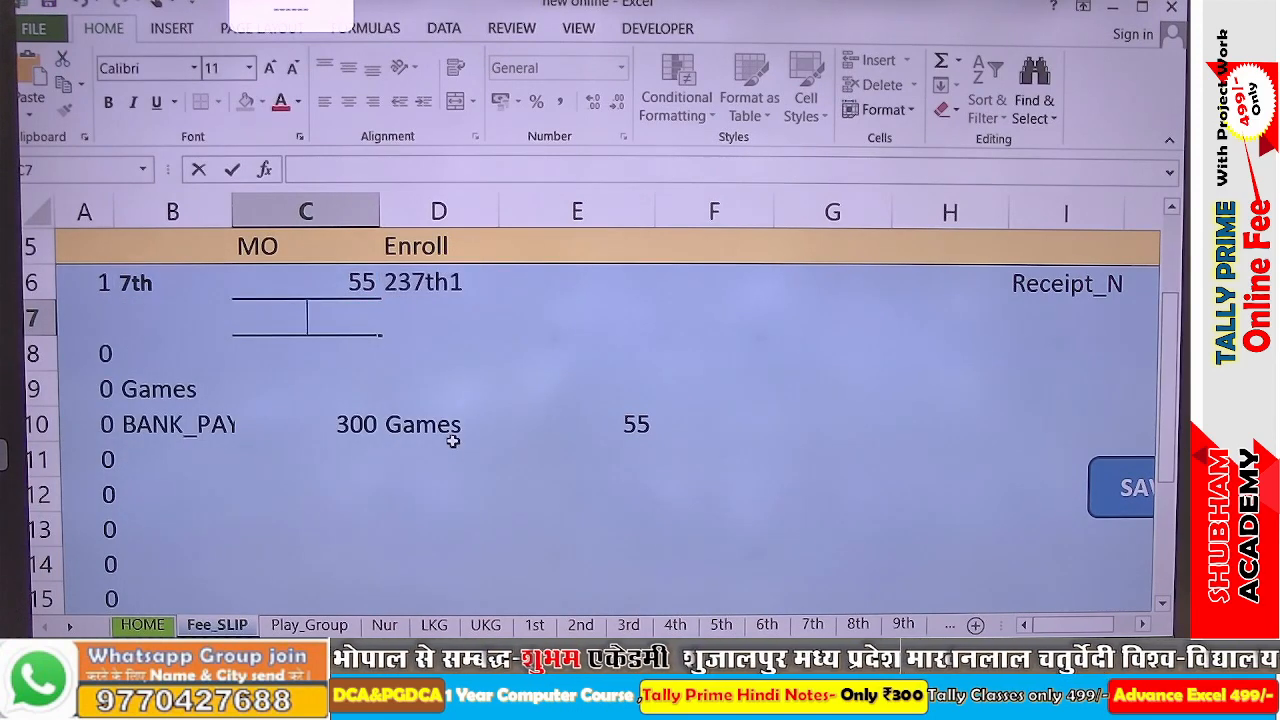
{"action": "key", "text": "Return"}
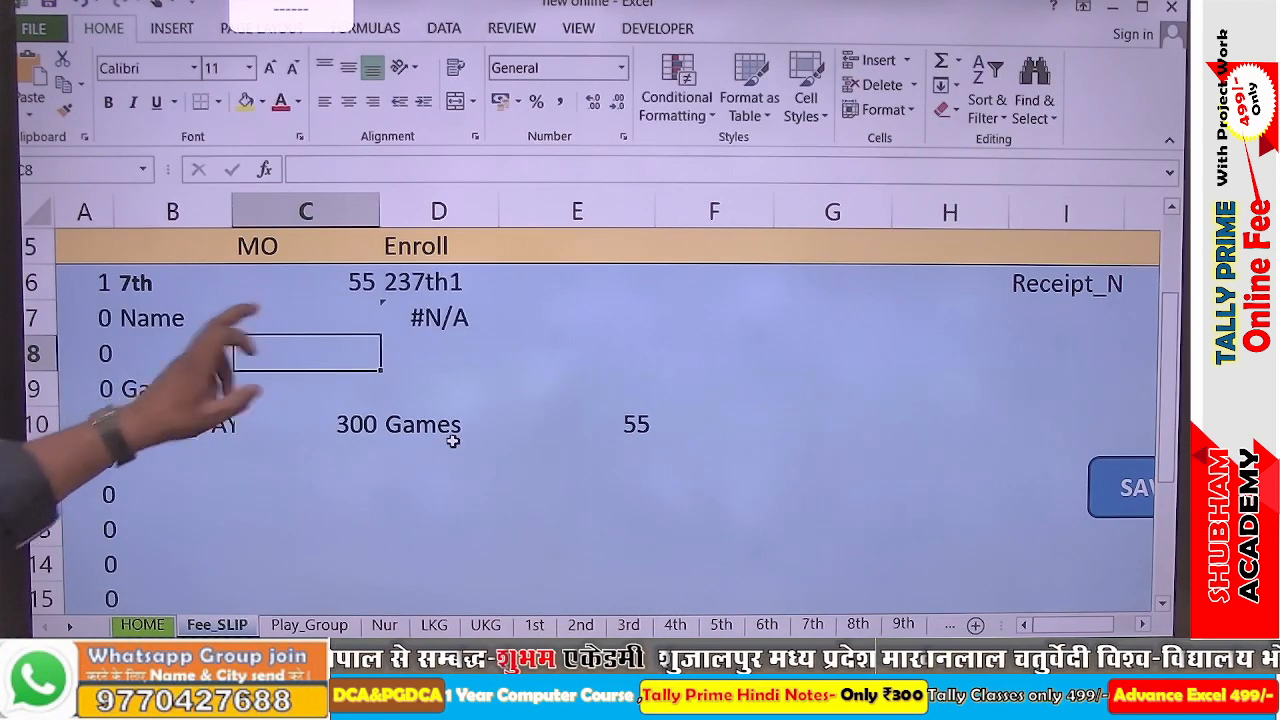